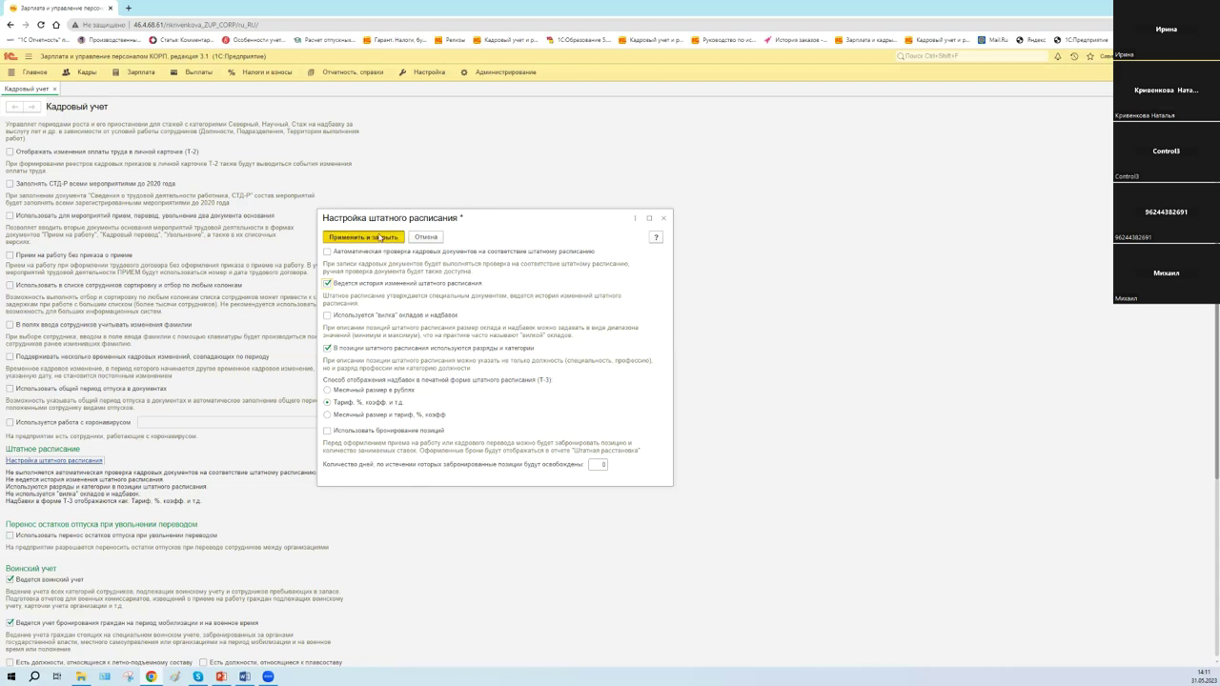
# Apply the staffing schedule settings with change history enabled and open the Изменения штатного расписания list
pyautogui.click(379, 237)
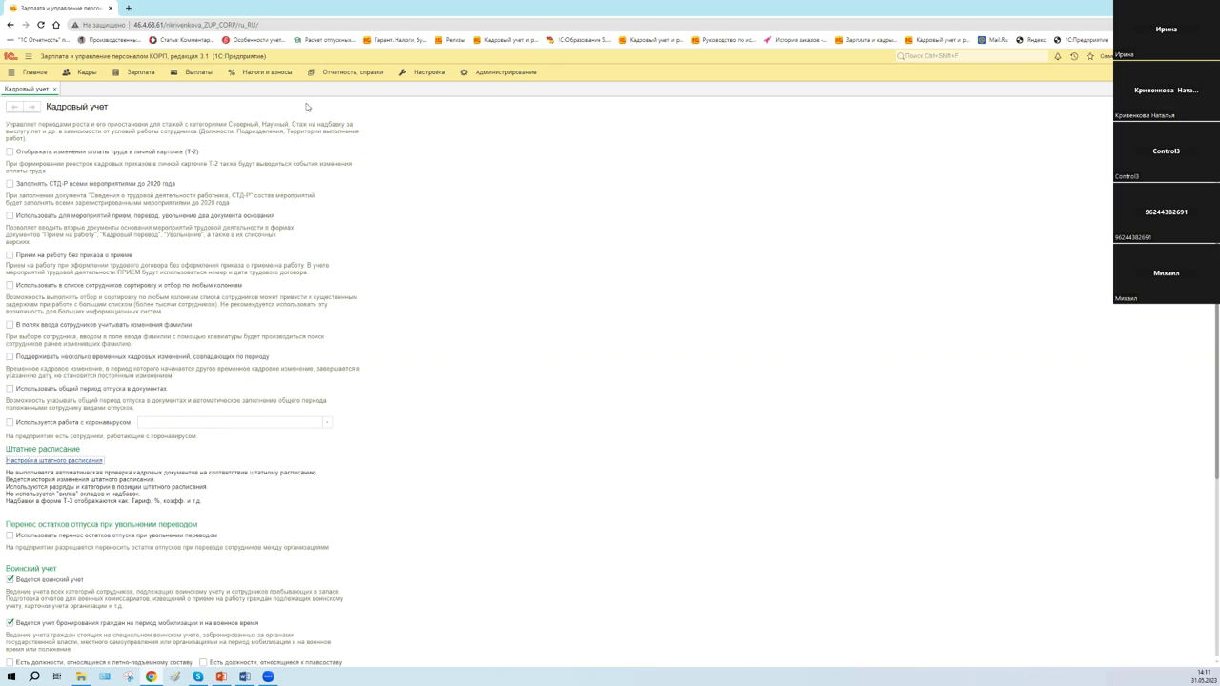
pyautogui.click(93, 73)
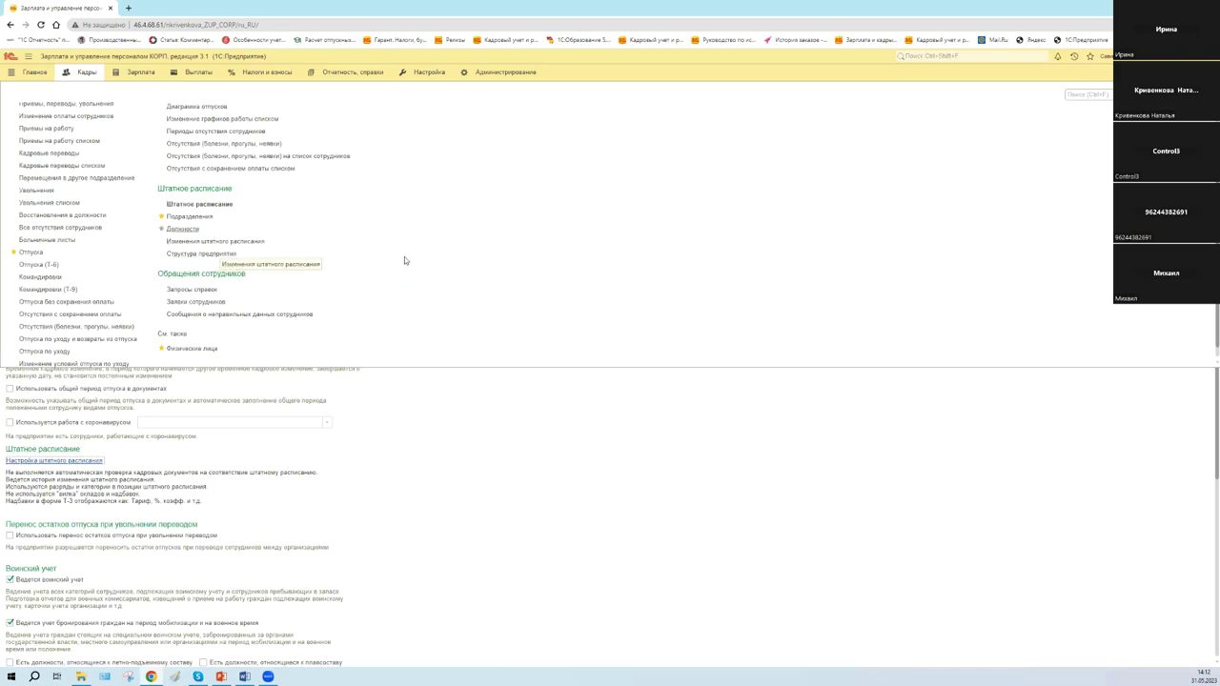
pyautogui.click(246, 243)
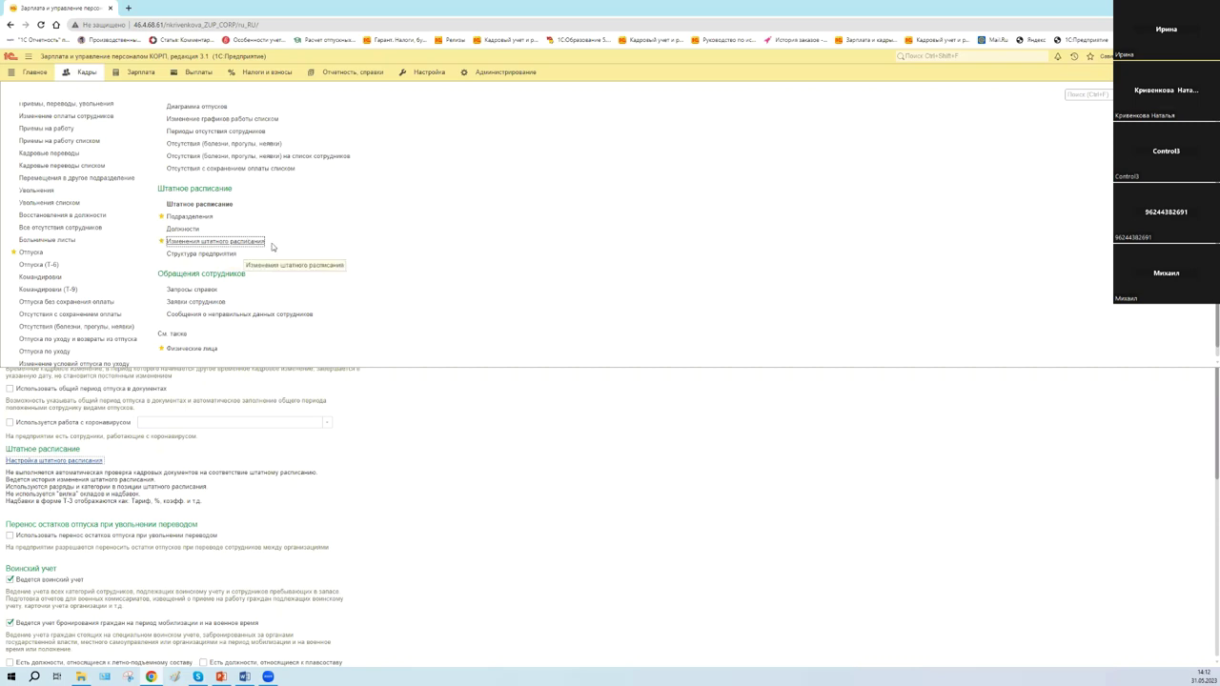
pyautogui.click(263, 242)
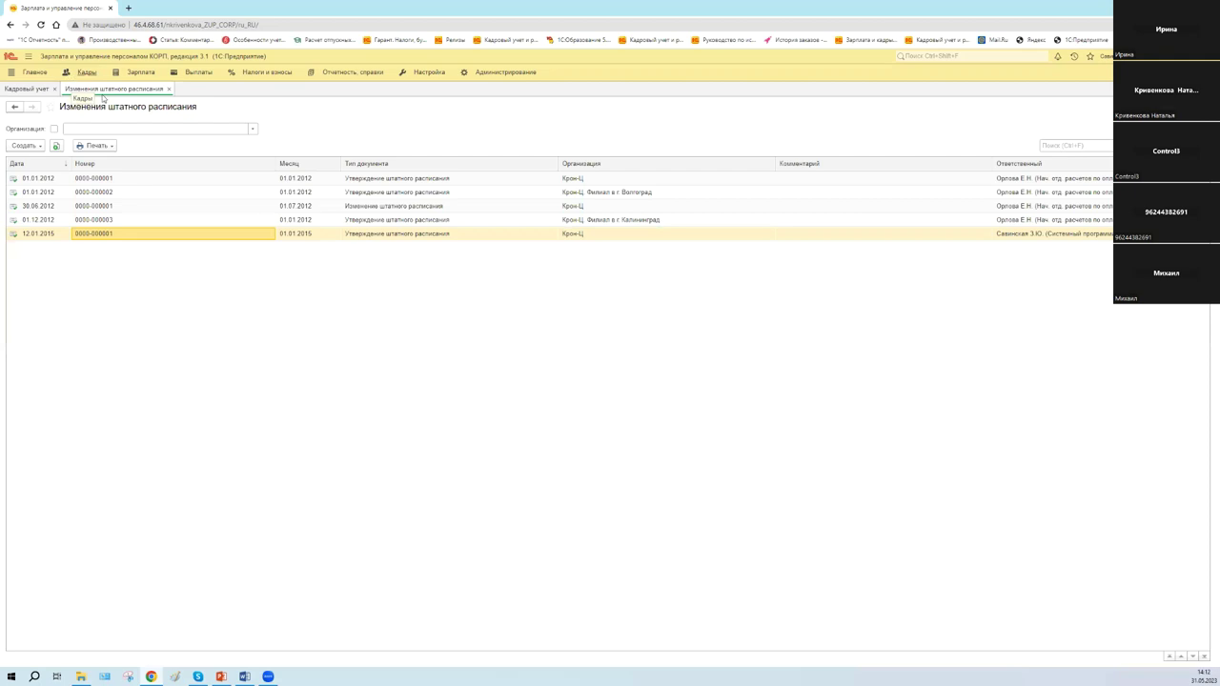
# Open the Должности directory, look over its positions and grades, and close the list
pyautogui.click(70, 75)
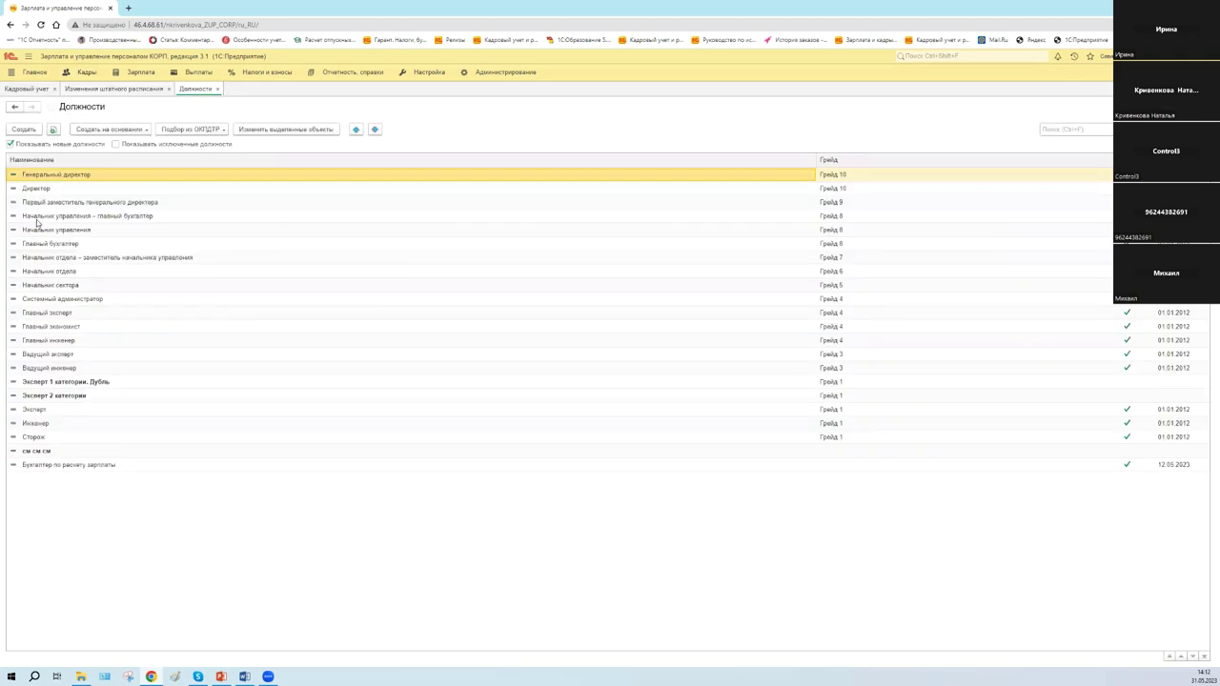
pyautogui.click(218, 88)
# Open the Штатное расписание list and the Главный экономист position in Сектор налоговых платежей и расчетов с фондами
pyautogui.click(89, 74)
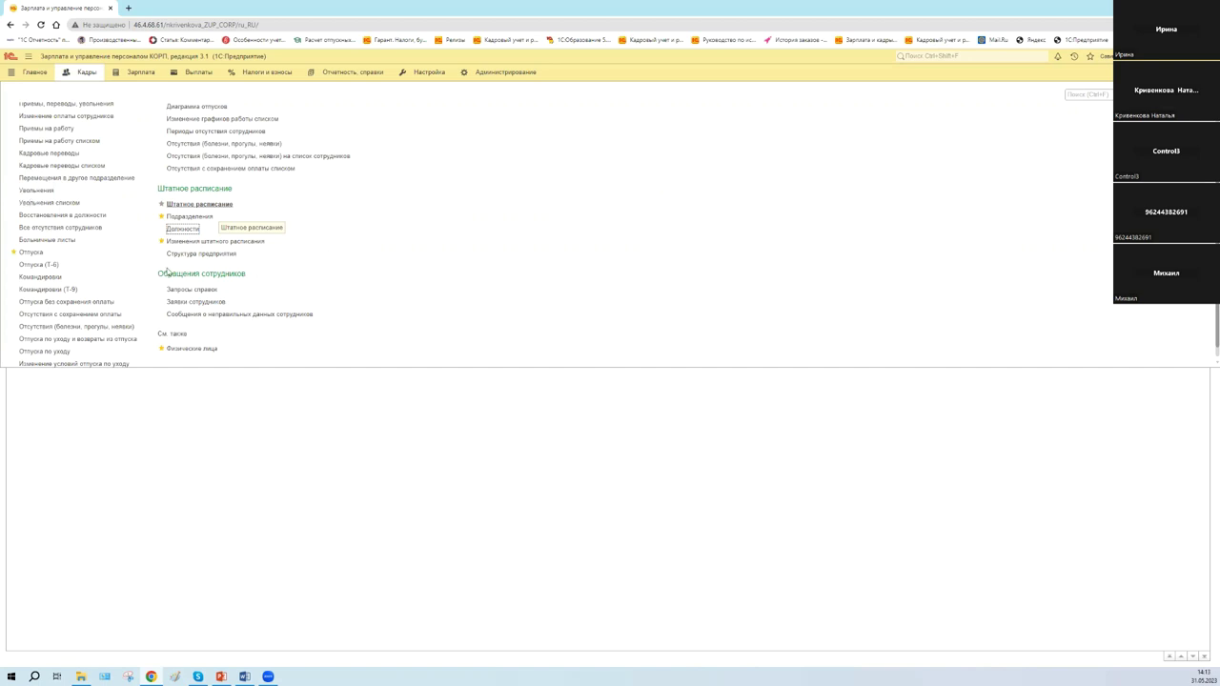
pyautogui.click(178, 358)
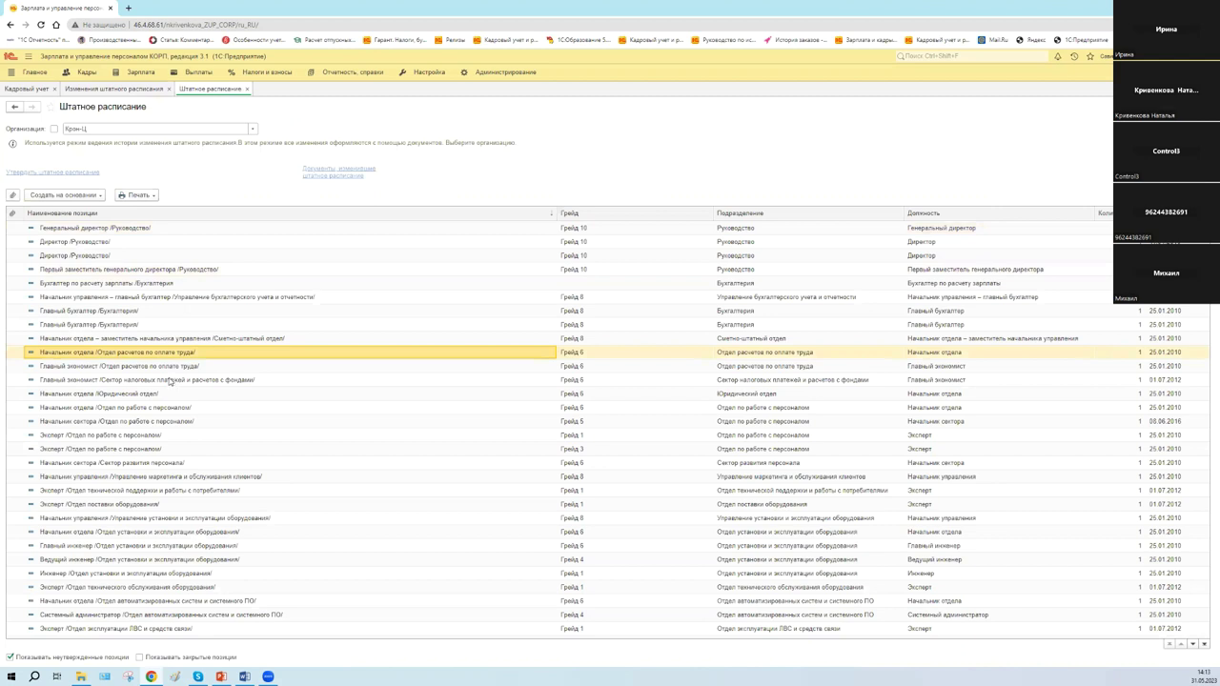
pyautogui.click(170, 381)
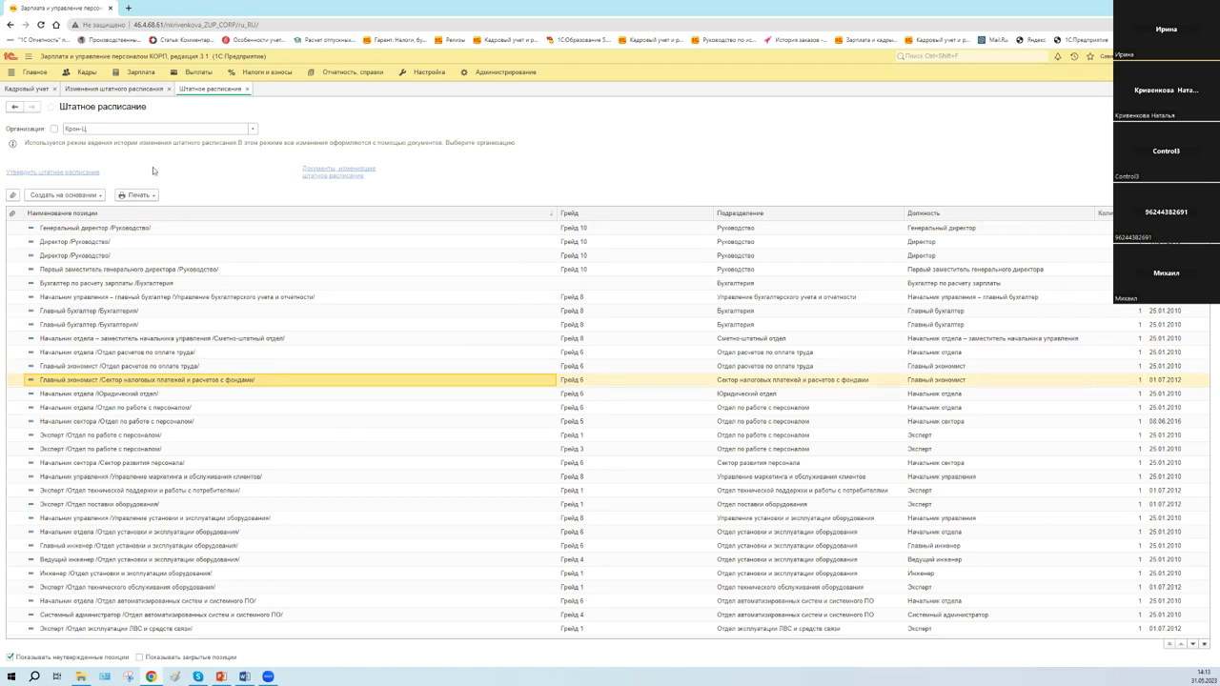
pyautogui.press('Return')
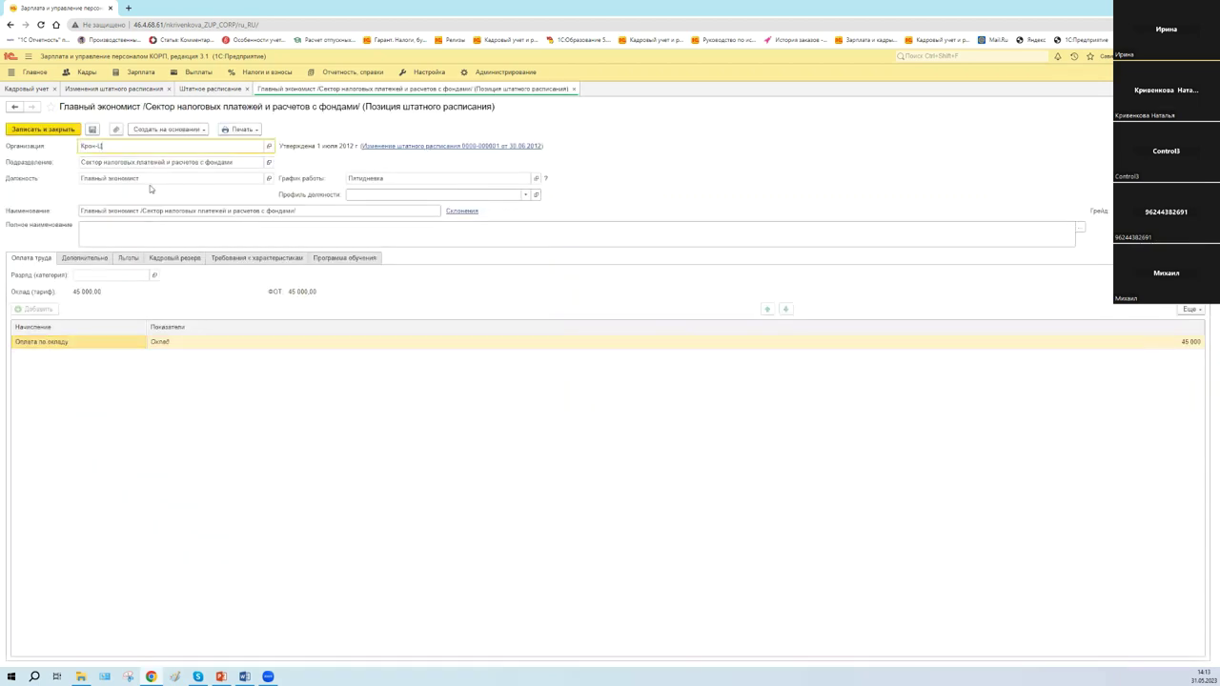
# Examine the Главный экономист position's main fields and its assigned benefits, and close the card
pyautogui.press('Tab')
pyautogui.press('Tab')
pyautogui.press('Tab')
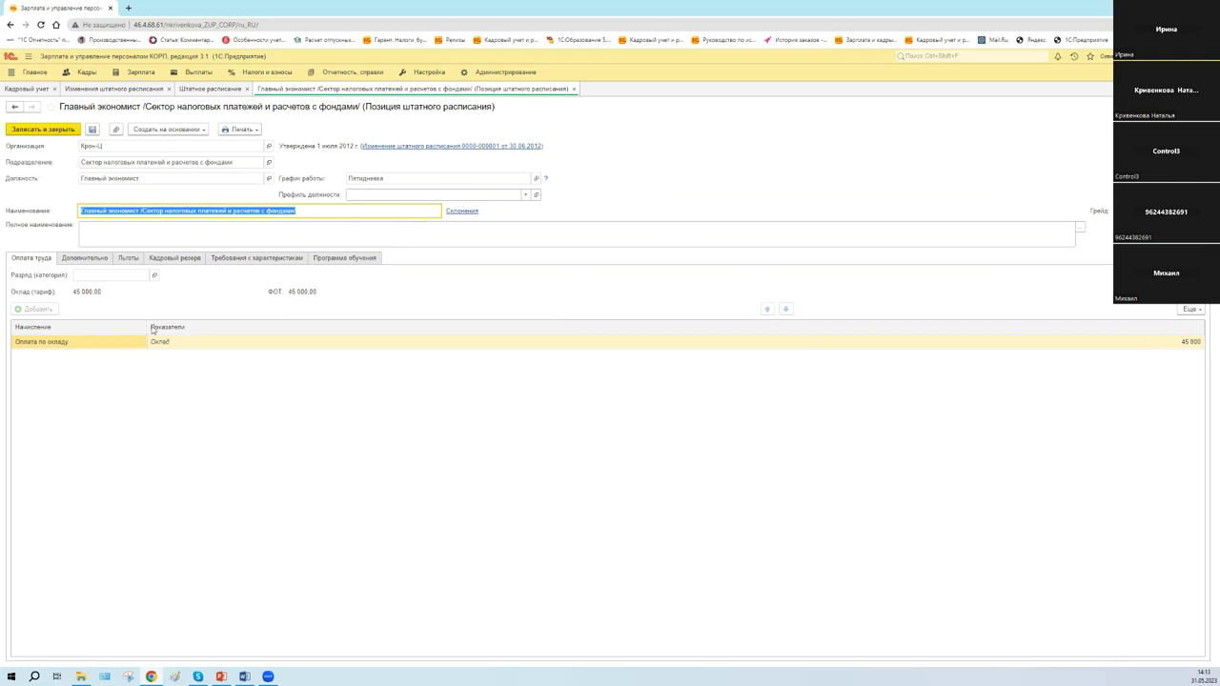
pyautogui.click(106, 262)
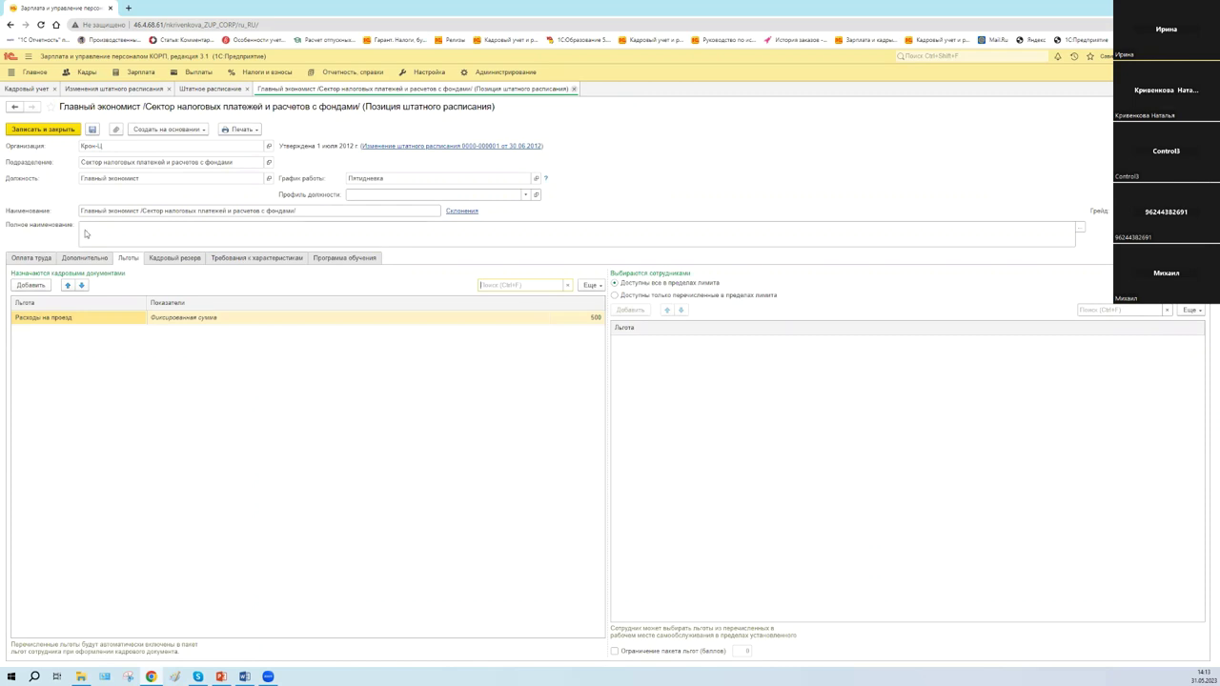
pyautogui.press('Escape')
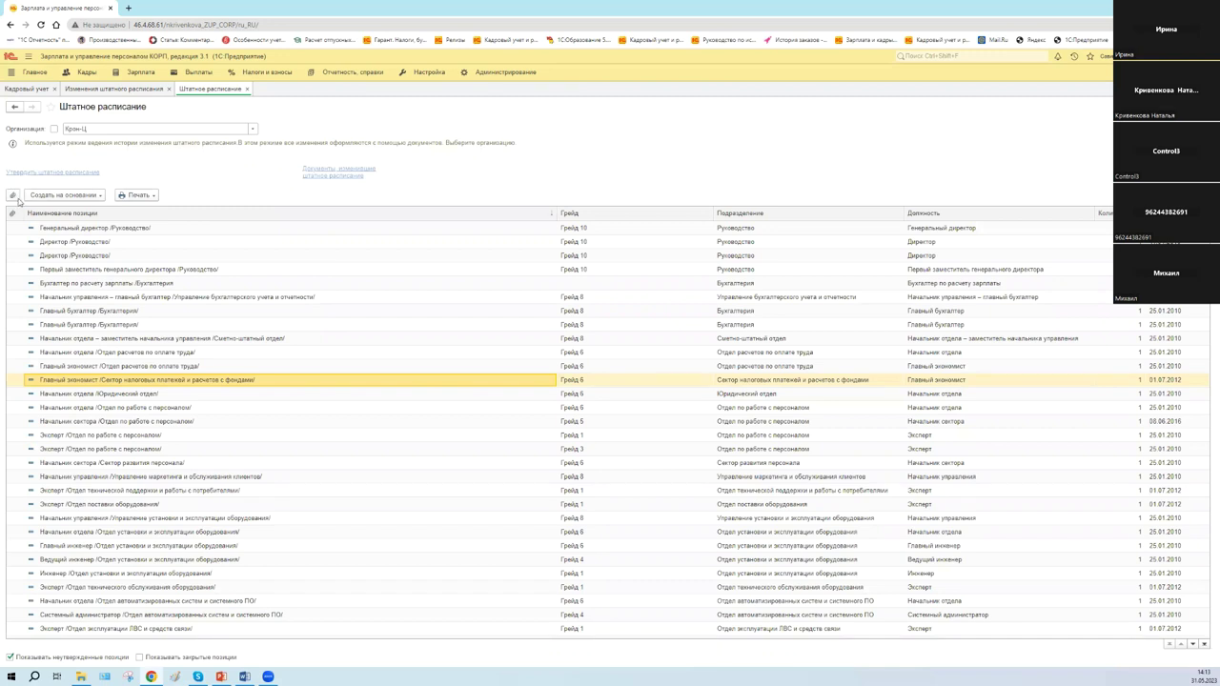
pyautogui.click(95, 196)
pyautogui.click(190, 179)
pyautogui.click(136, 194)
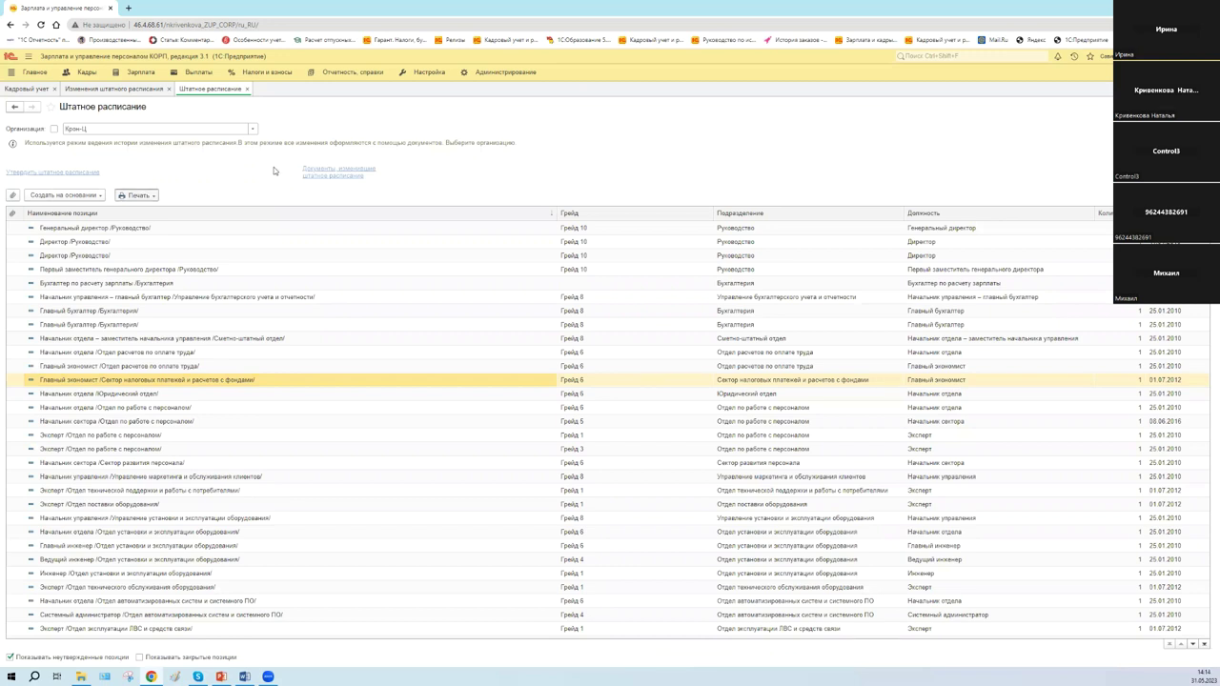
pyautogui.click(117, 128)
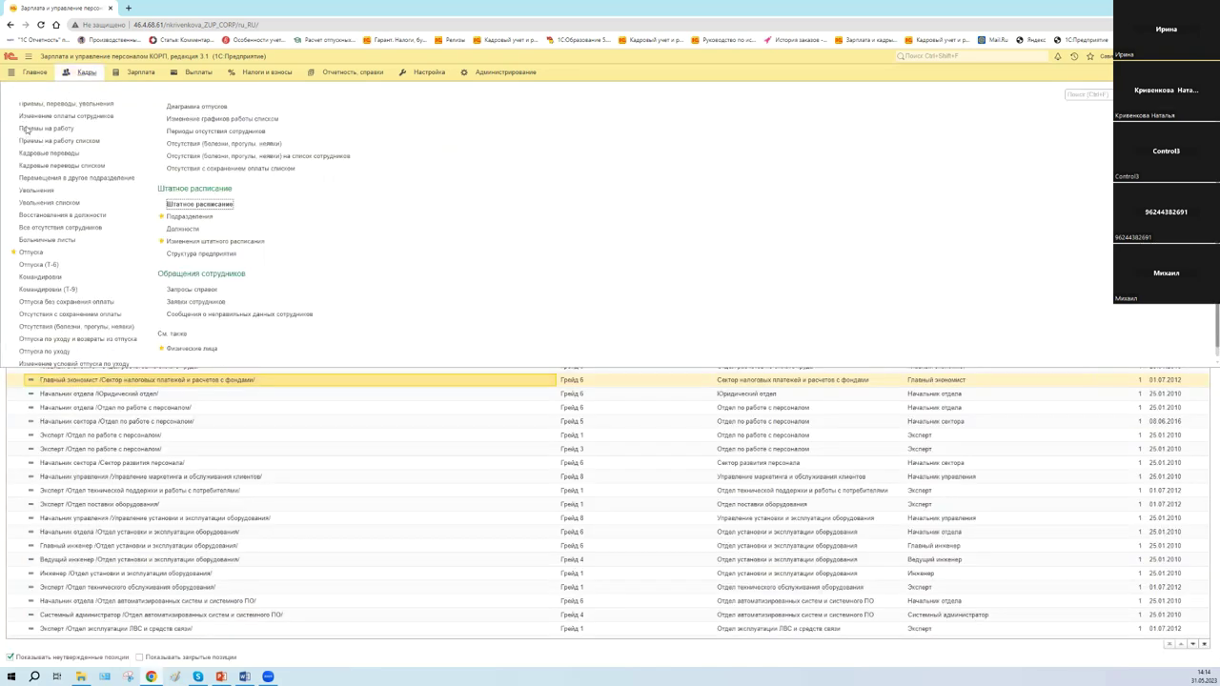
# Start a new entry in the Должности directory and name it Экономист ПЭО
pyautogui.click(182, 229)
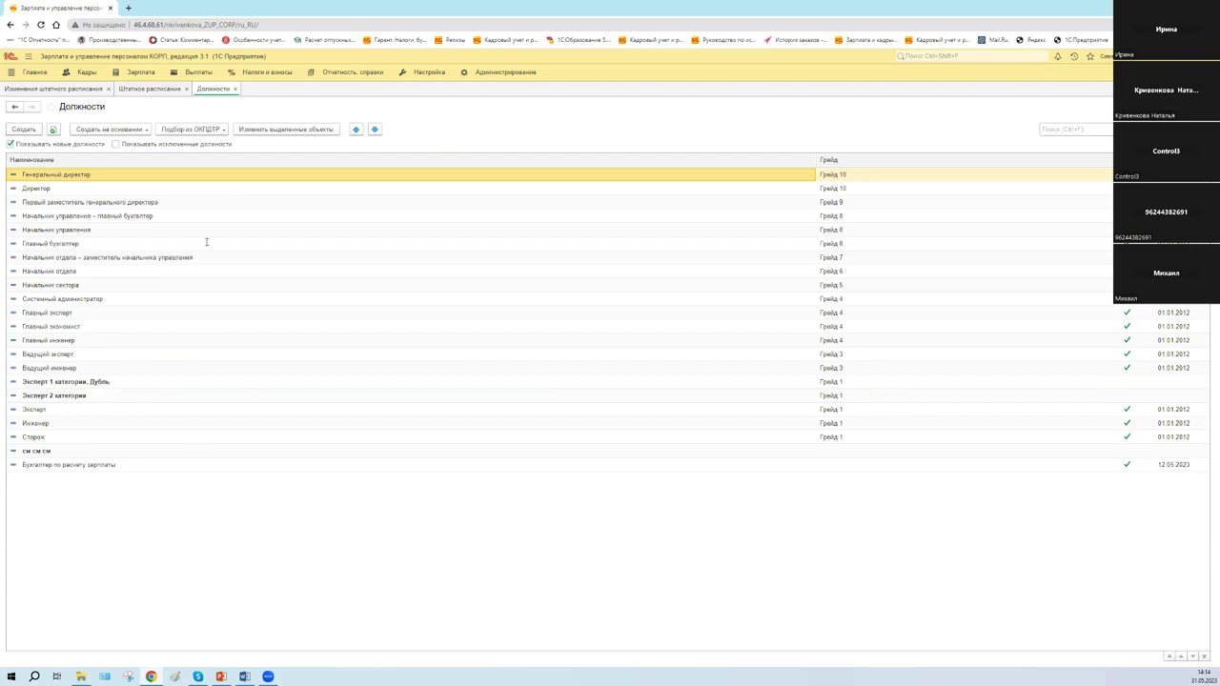
pyautogui.press('Insert')
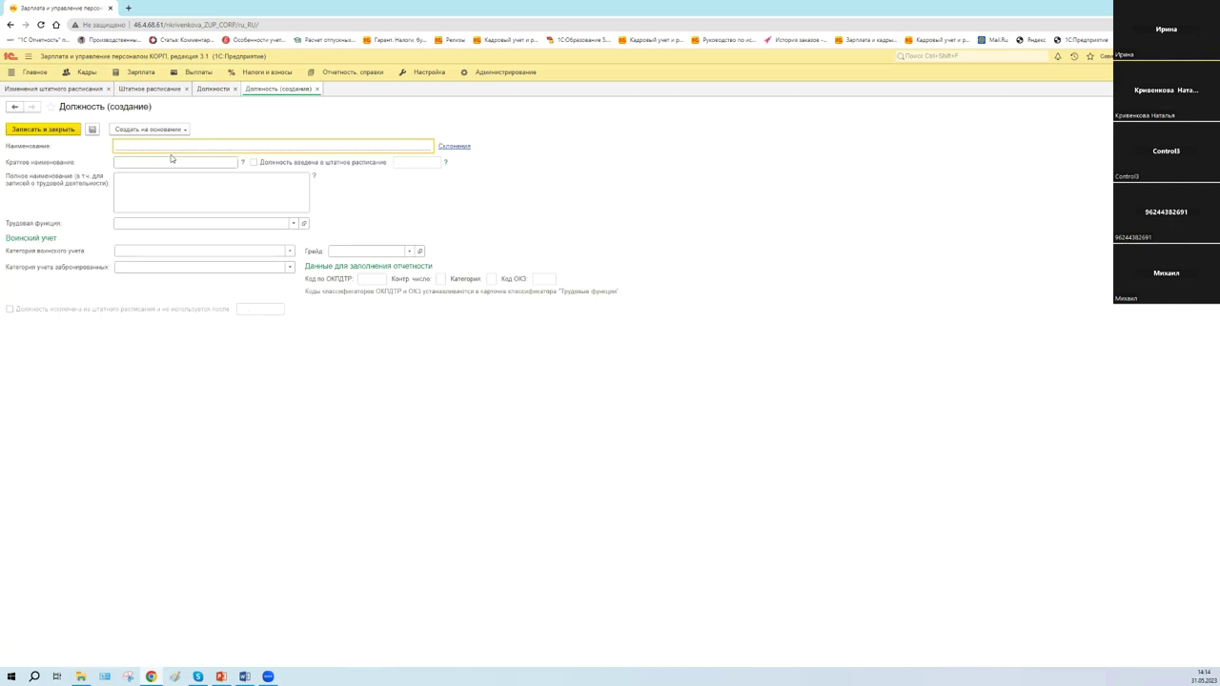
pyautogui.write('Экономист П')
pyautogui.write('ЭО')
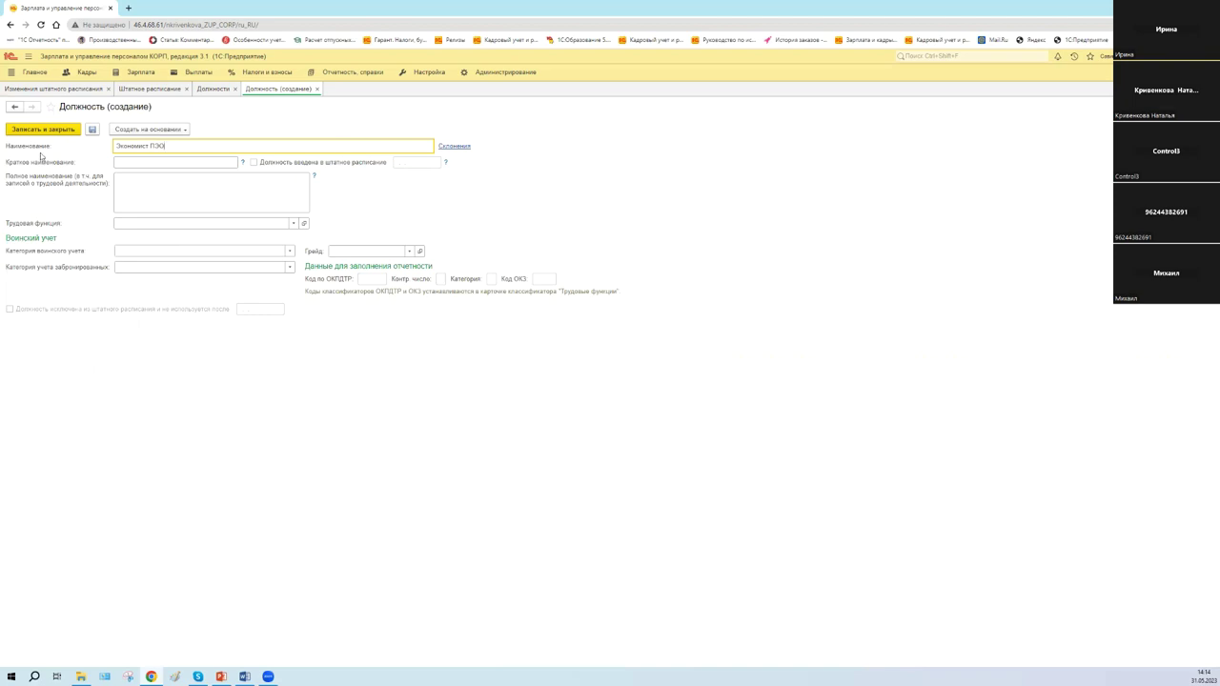
pyautogui.click(183, 200)
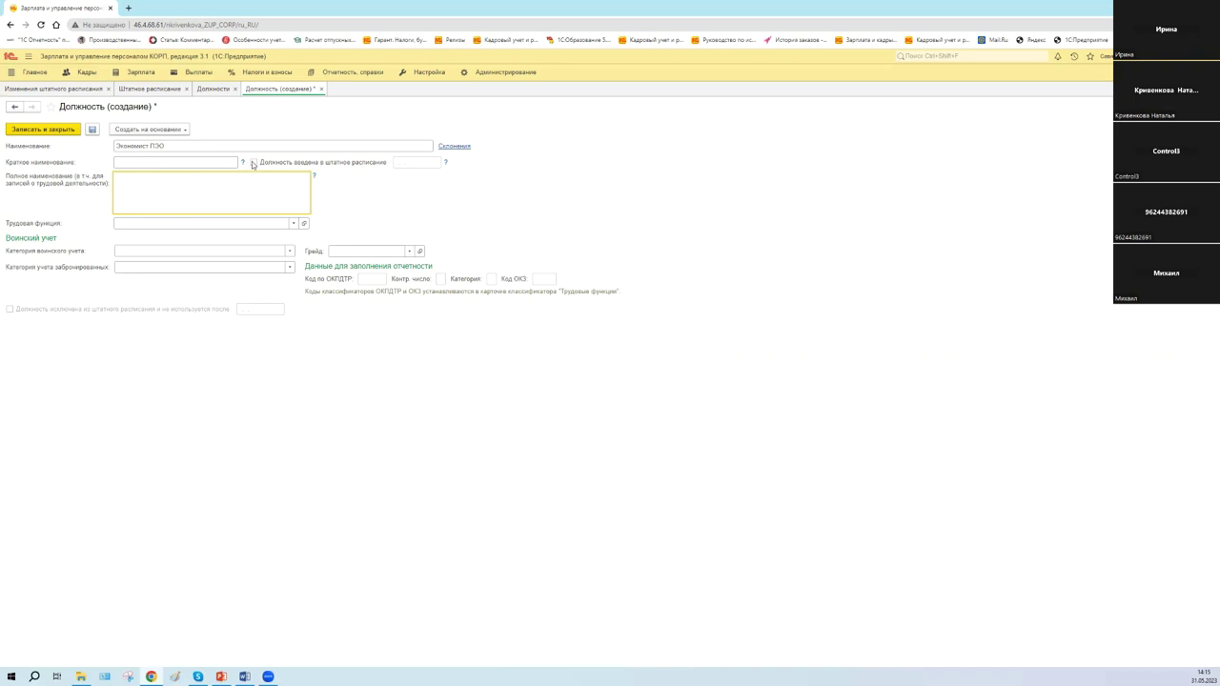
pyautogui.click(211, 162)
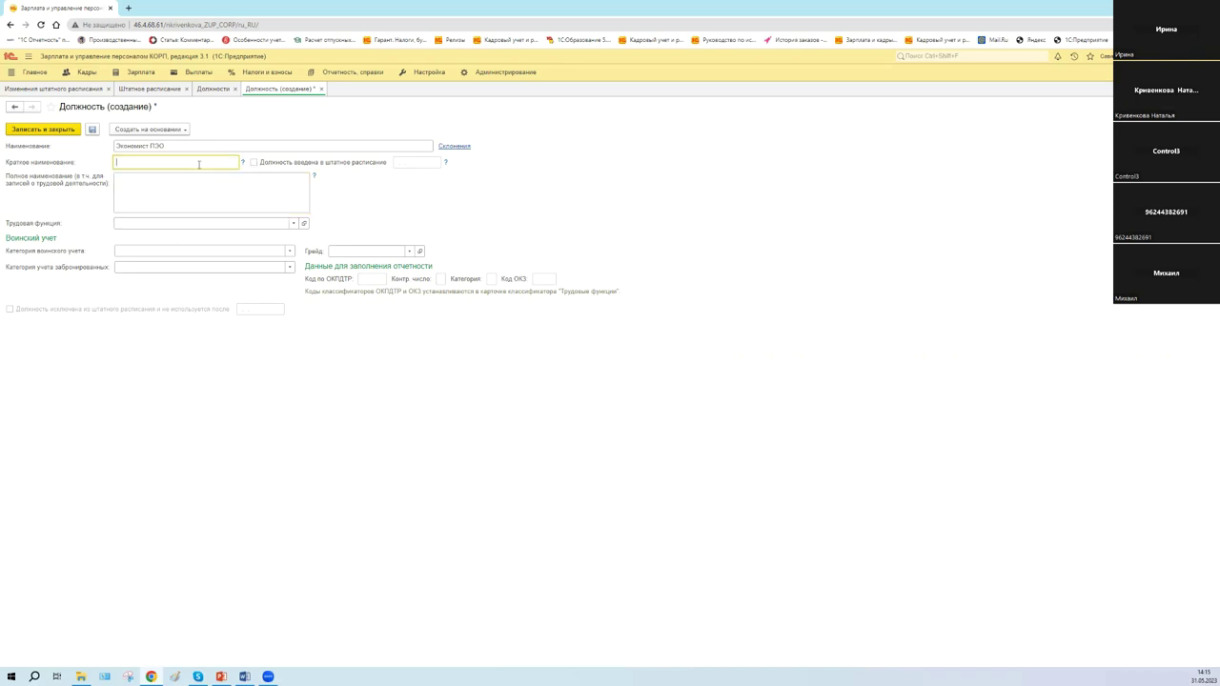
pyautogui.click(210, 146)
pyautogui.click(208, 162)
pyautogui.click(168, 184)
pyautogui.write('чсчсм')
pyautogui.press('BackSpace')
pyautogui.press('BackSpace')
pyautogui.press('BackSpace')
pyautogui.press('BackSpace')
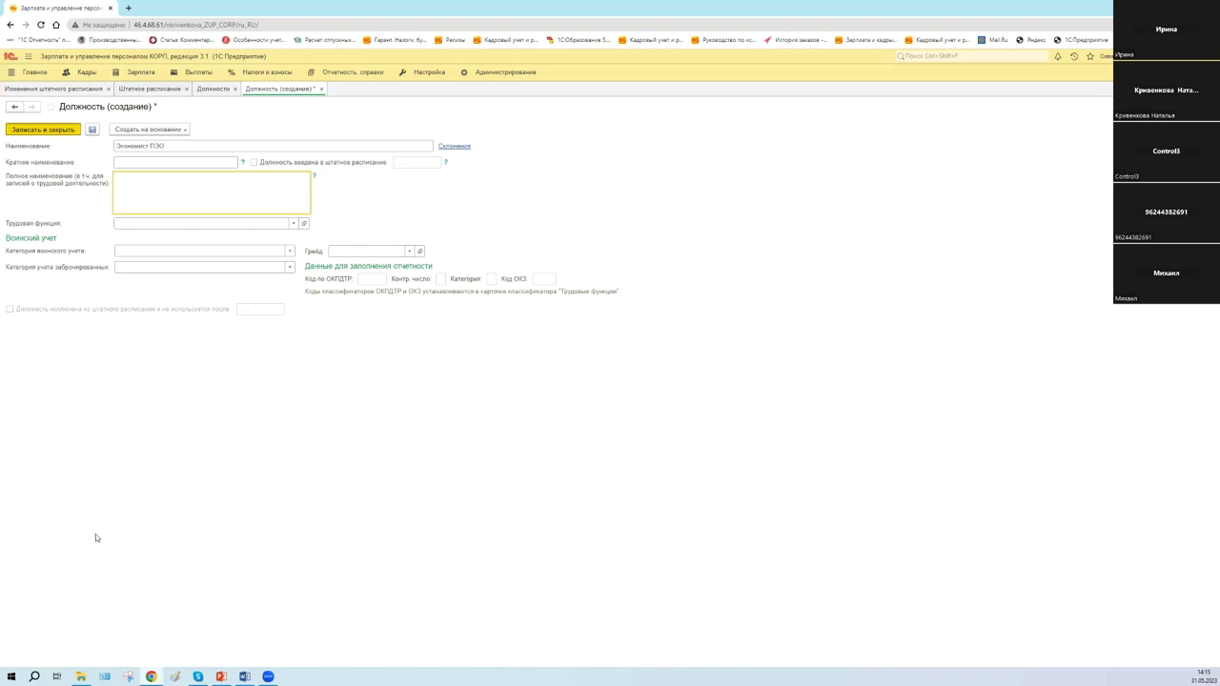
# Save the new Экономист ПЭО position and close its card
pyautogui.hotkey('ctrl', 'Return')
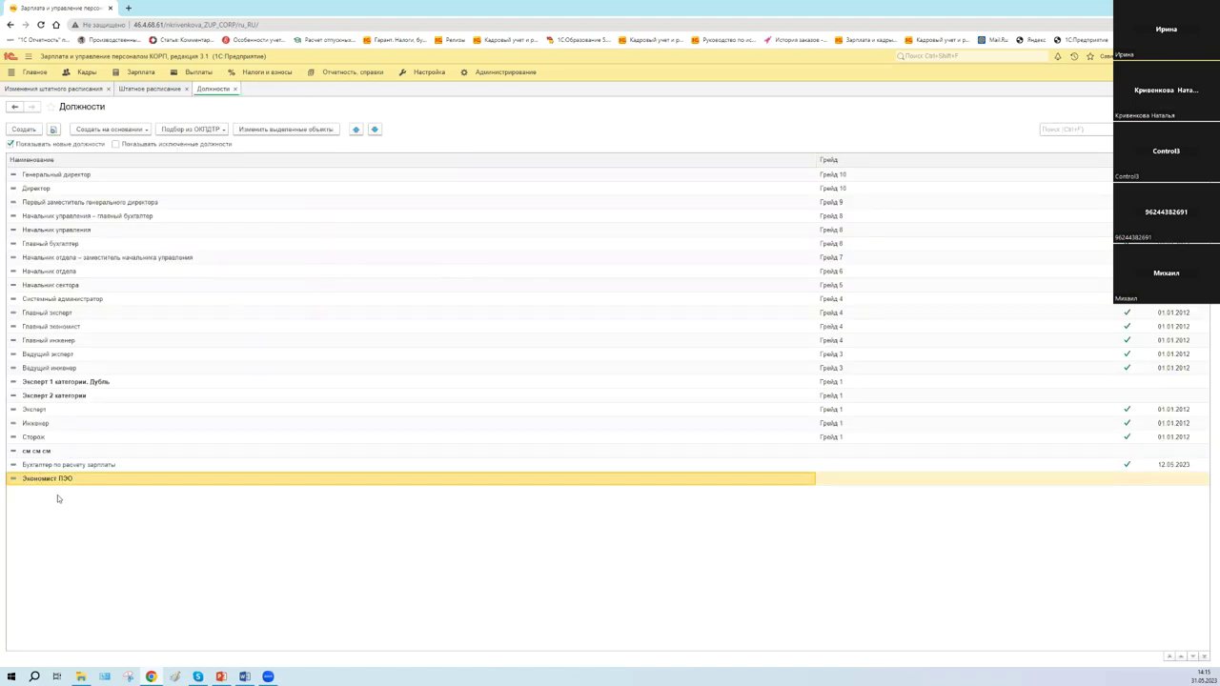
# Open the см см см position, check whether it is entered in the staffing schedule, and close it
pyautogui.doubleClick(35, 452)
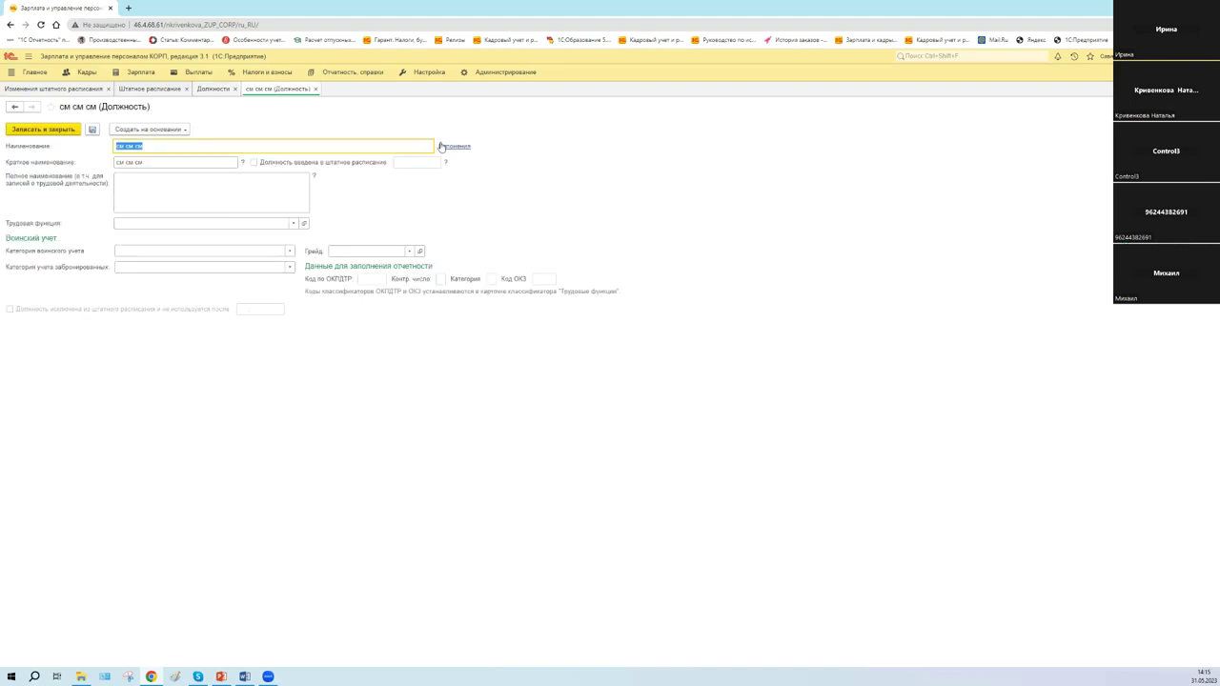
pyautogui.click(428, 168)
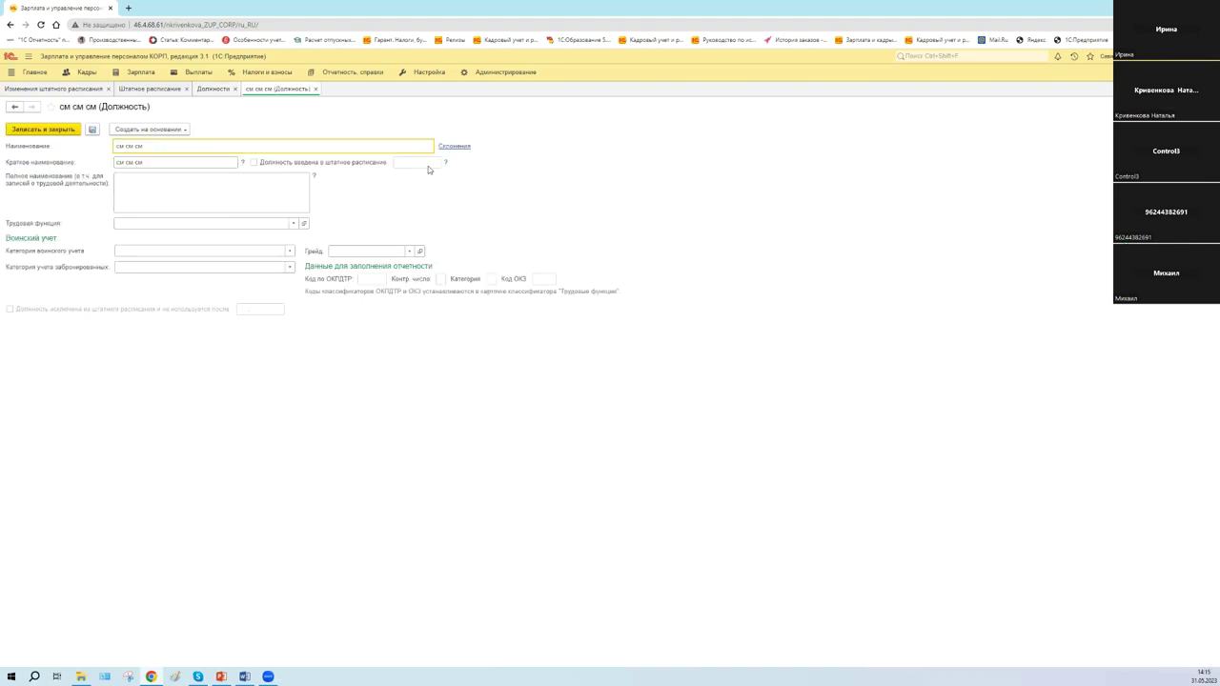
pyautogui.click(316, 88)
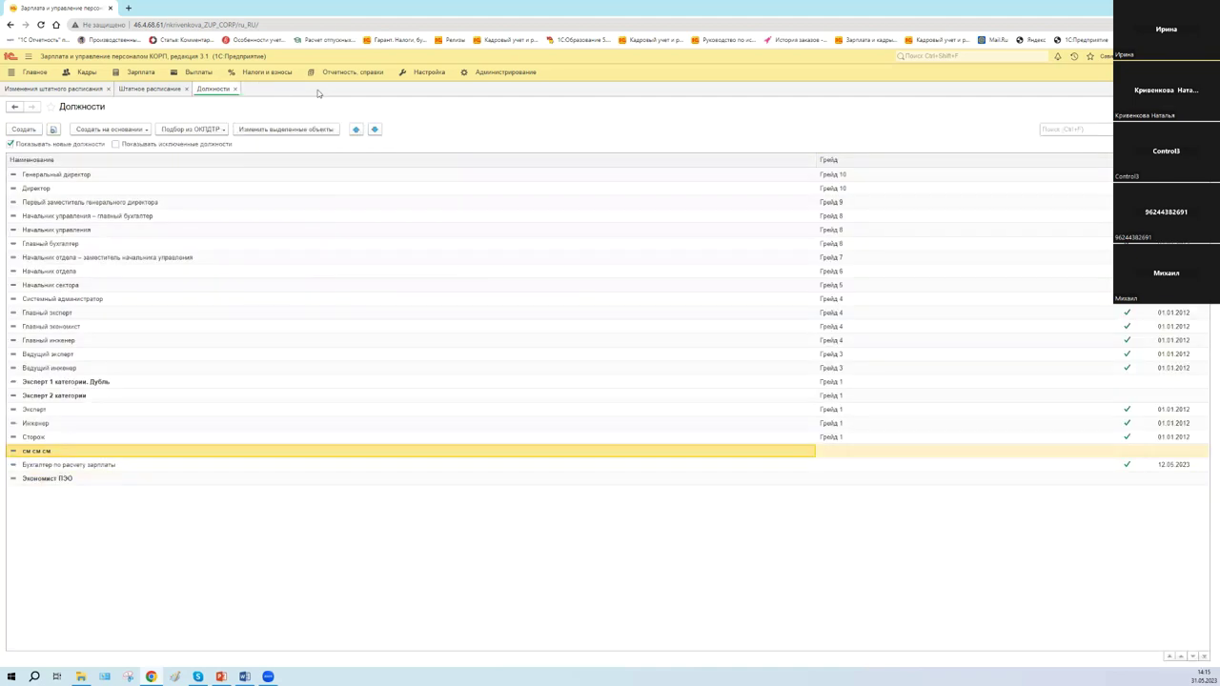
# Open the Сторож position, review its staffing schedule entry date and exclusion option, and close the card
pyautogui.doubleClick(838, 439)
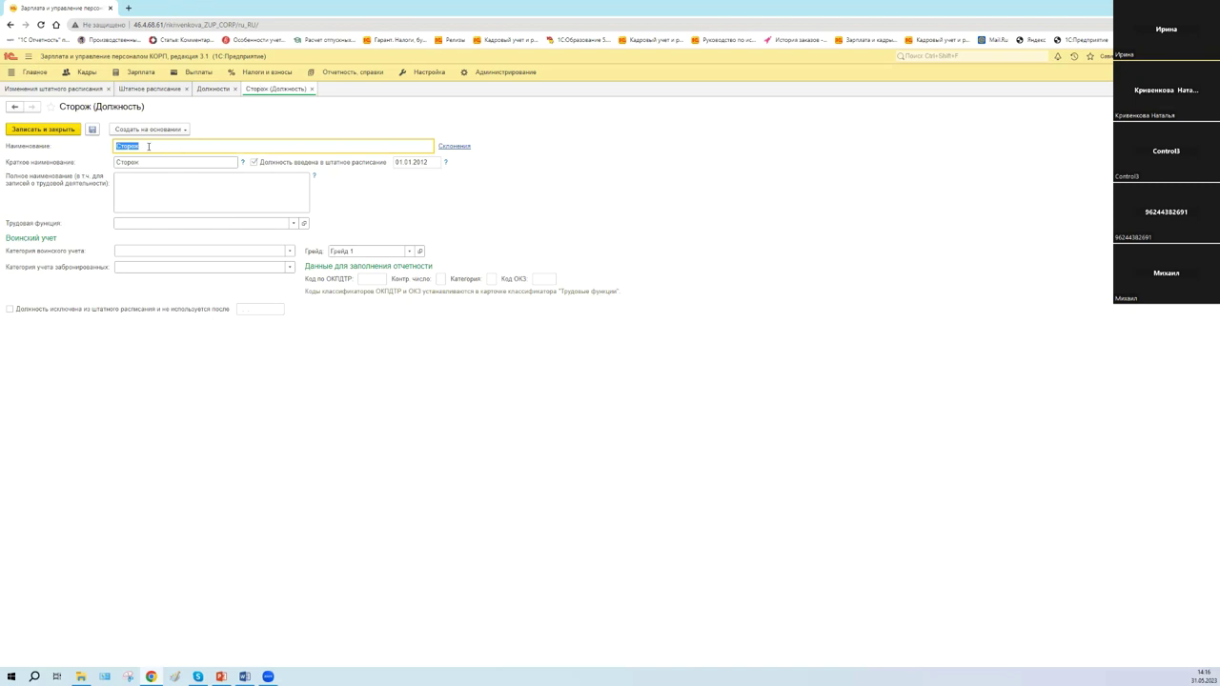
pyautogui.click(398, 163)
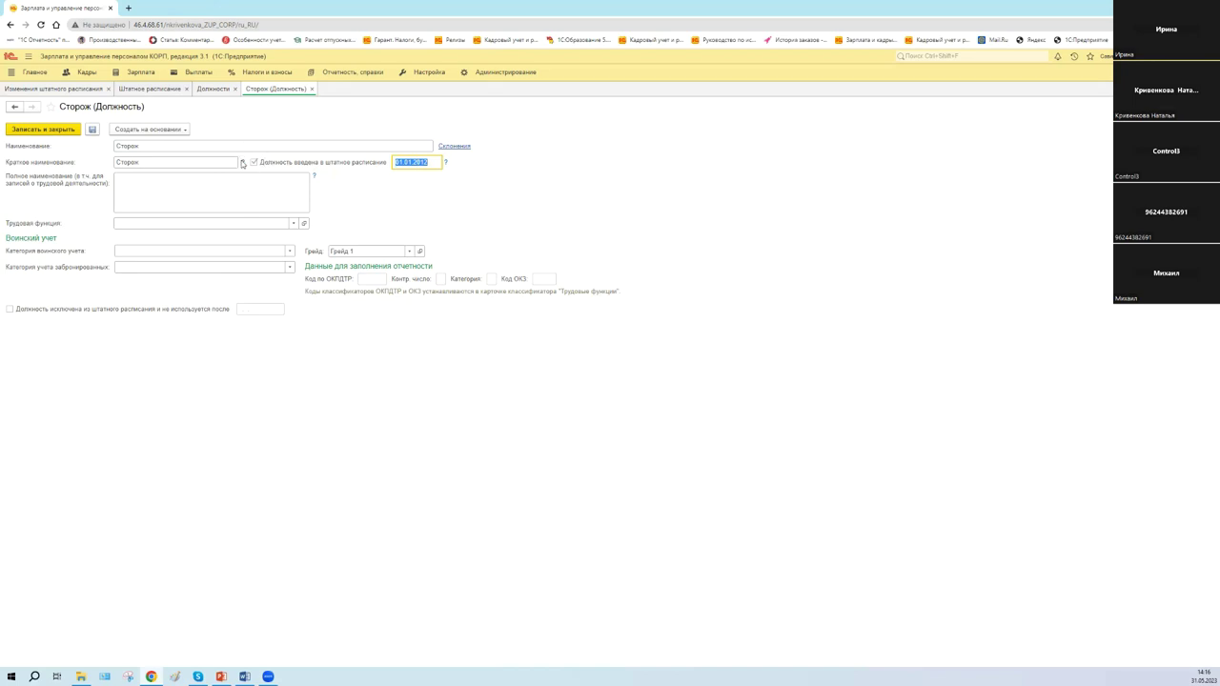
pyautogui.click(15, 319)
pyautogui.press('Escape')
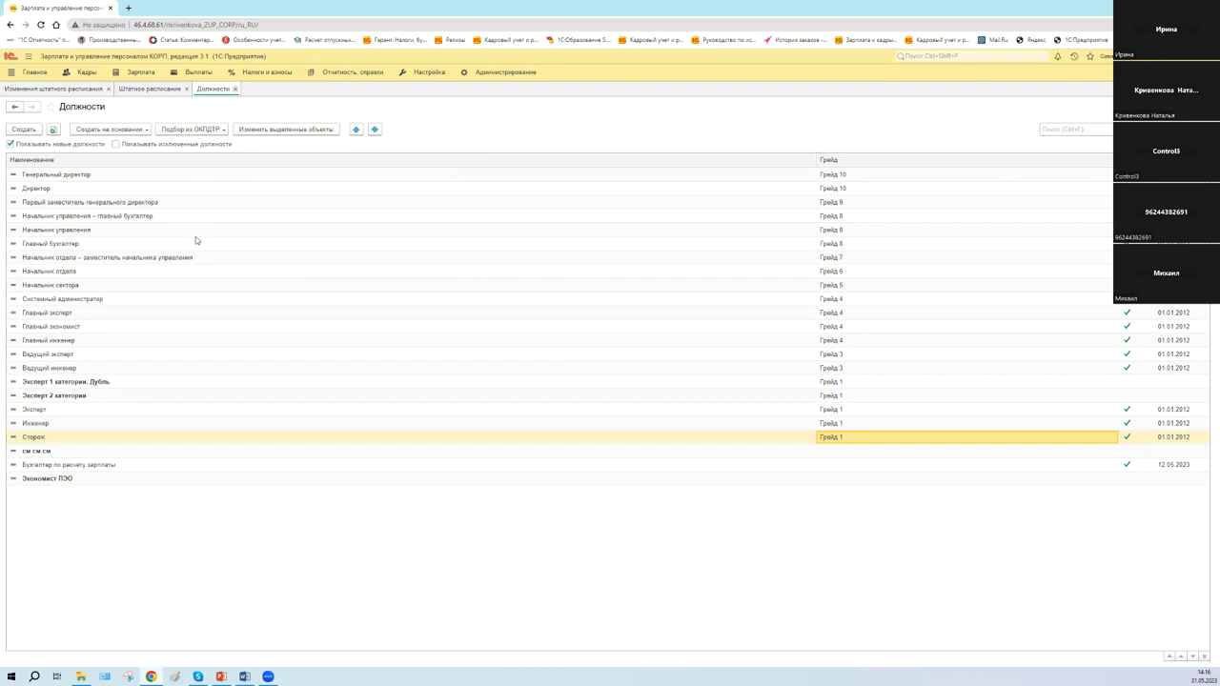
# Switch to the Подразделения directory and create a division named ПЭО in Крон-Ц with Руководство as its parent division
pyautogui.press('Escape')
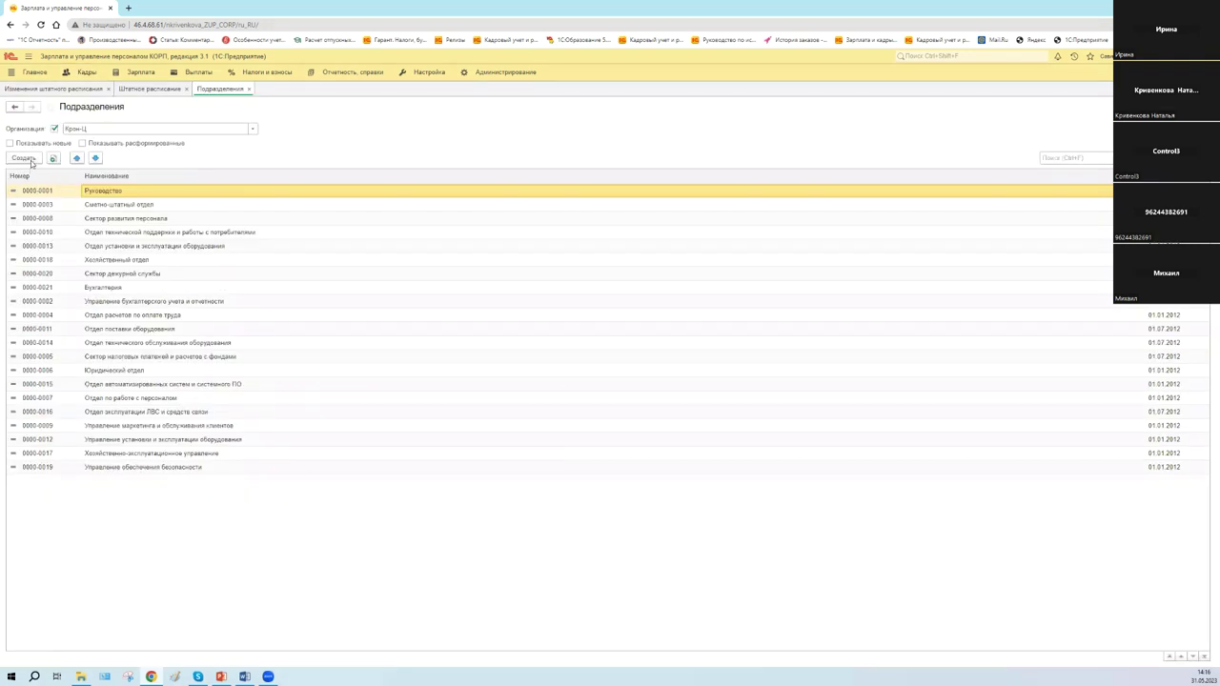
pyautogui.press('Insert')
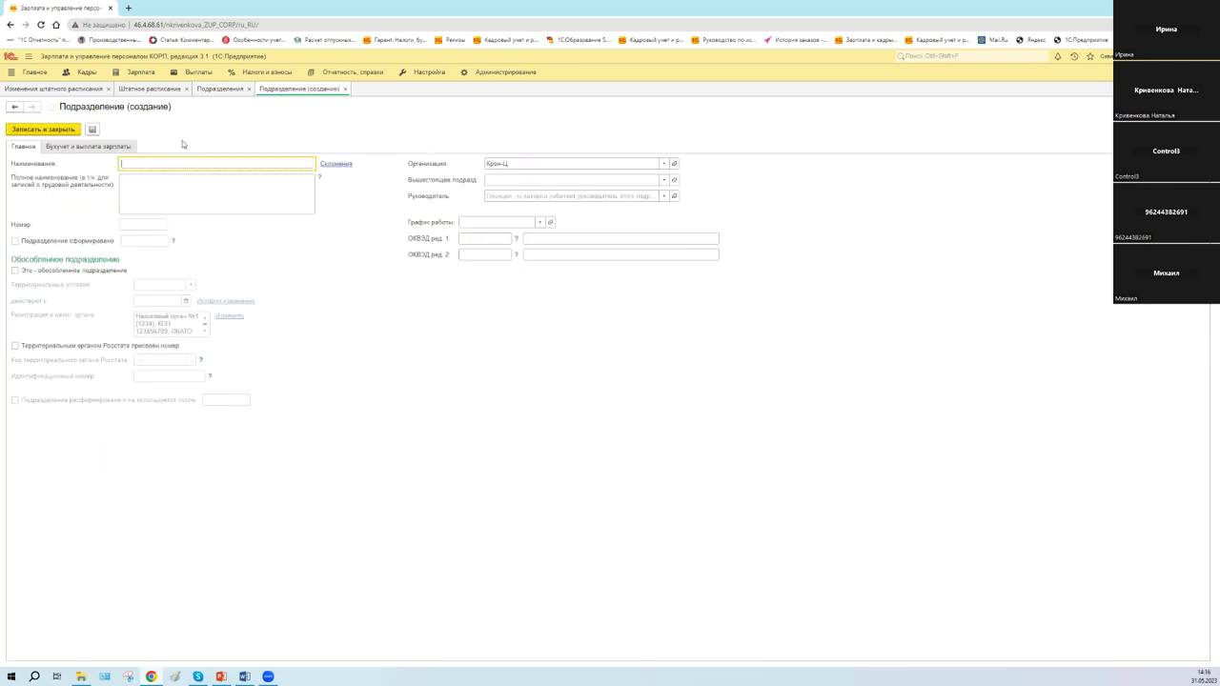
pyautogui.write('ПЭО')
pyautogui.click(663, 179)
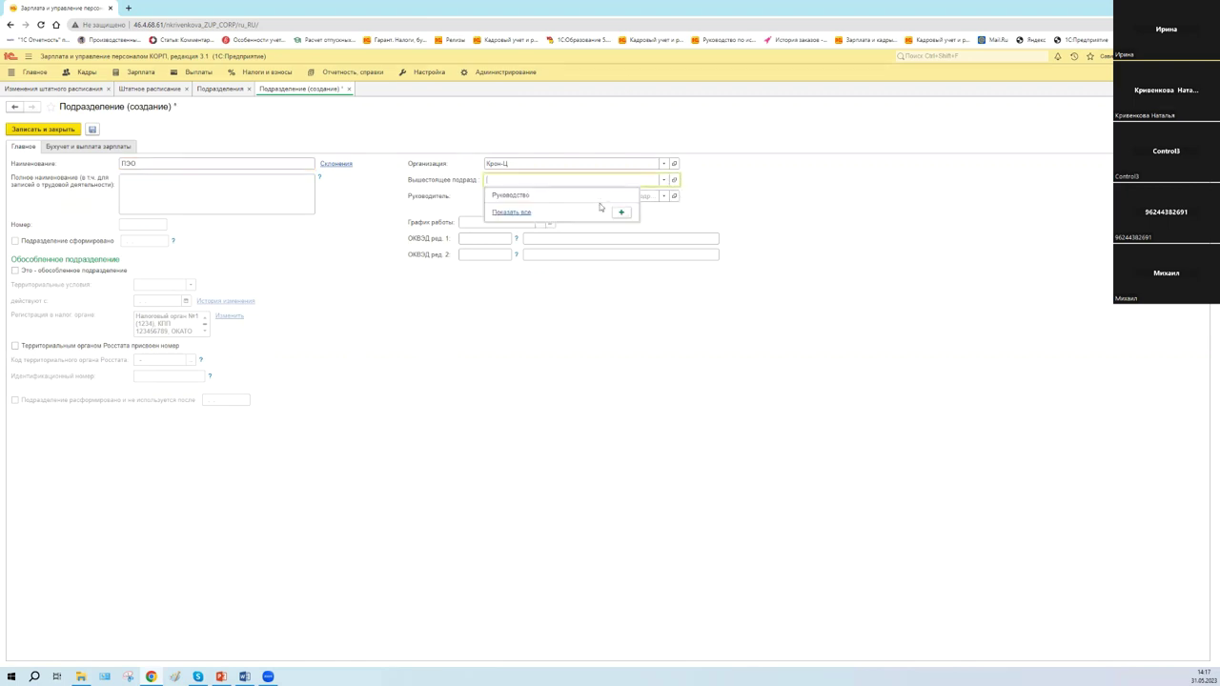
pyautogui.click(534, 195)
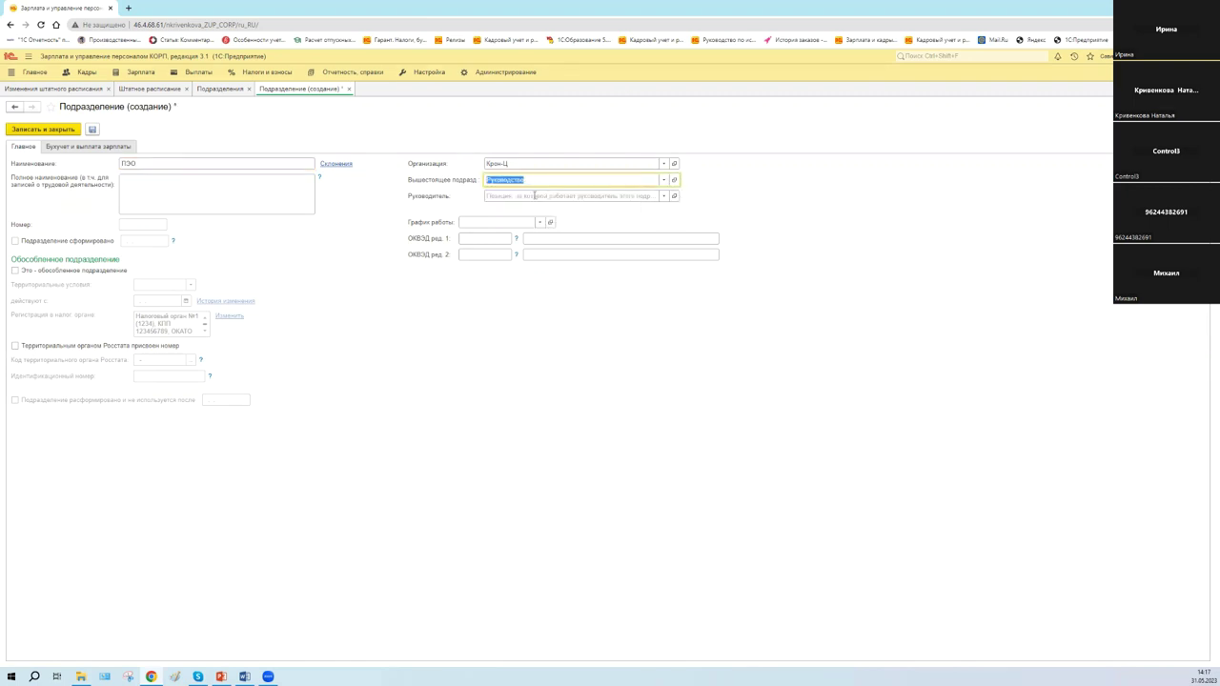
# Look over the ПЭО division's full name and number fields, and try the separate division option on and off
pyautogui.click(220, 203)
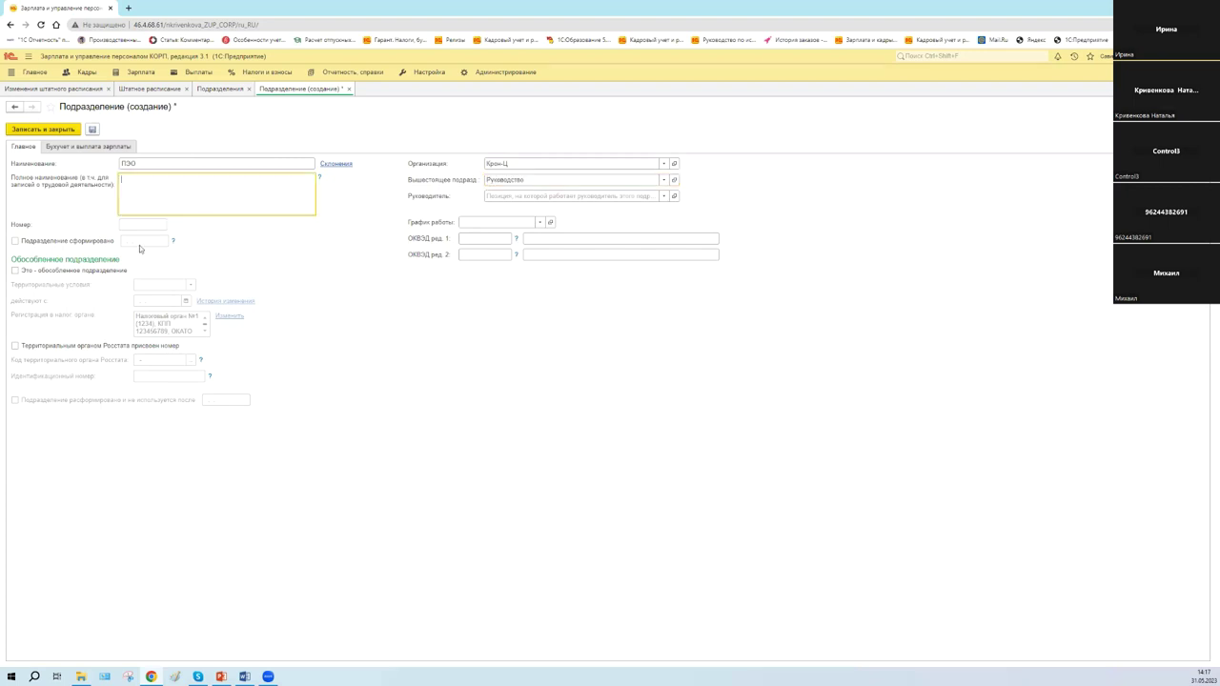
pyautogui.press('Tab')
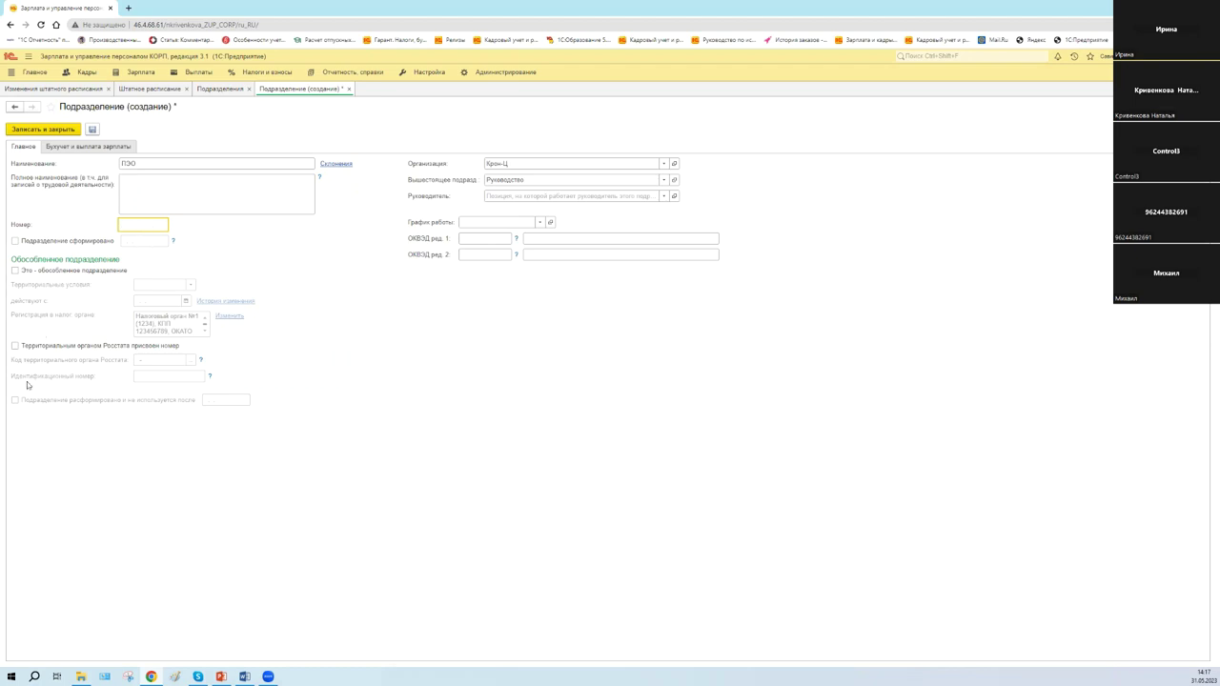
pyautogui.click(14, 270)
pyautogui.click(14, 271)
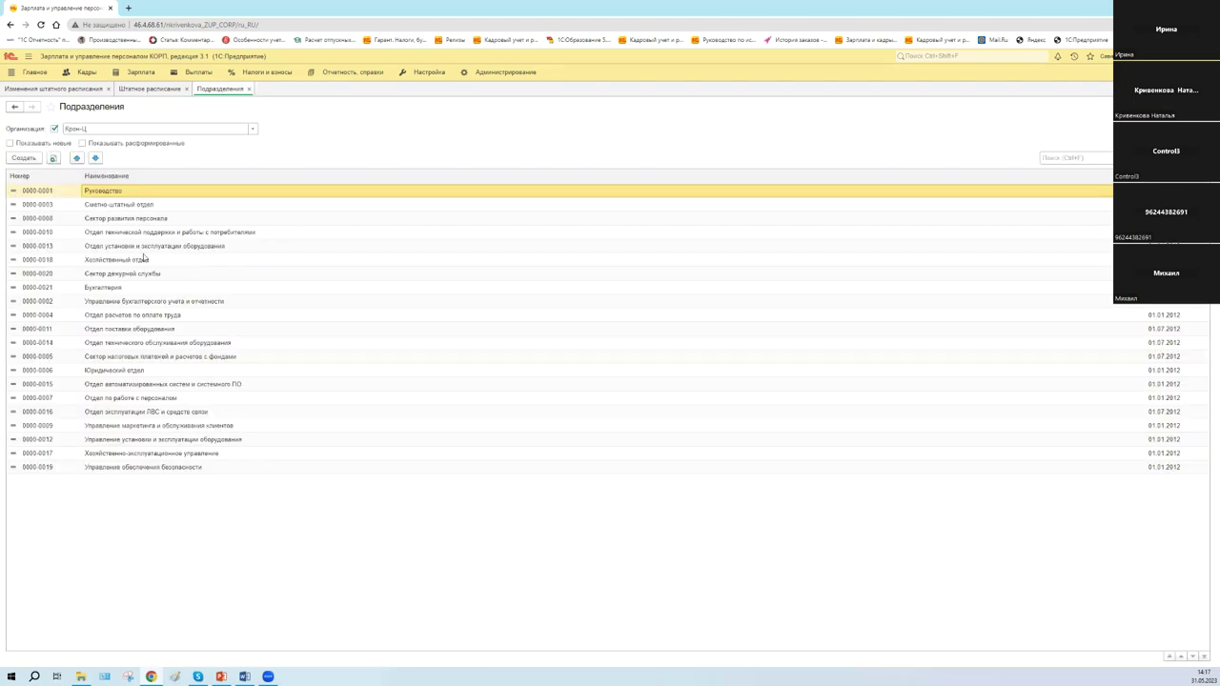
pyautogui.click(159, 198)
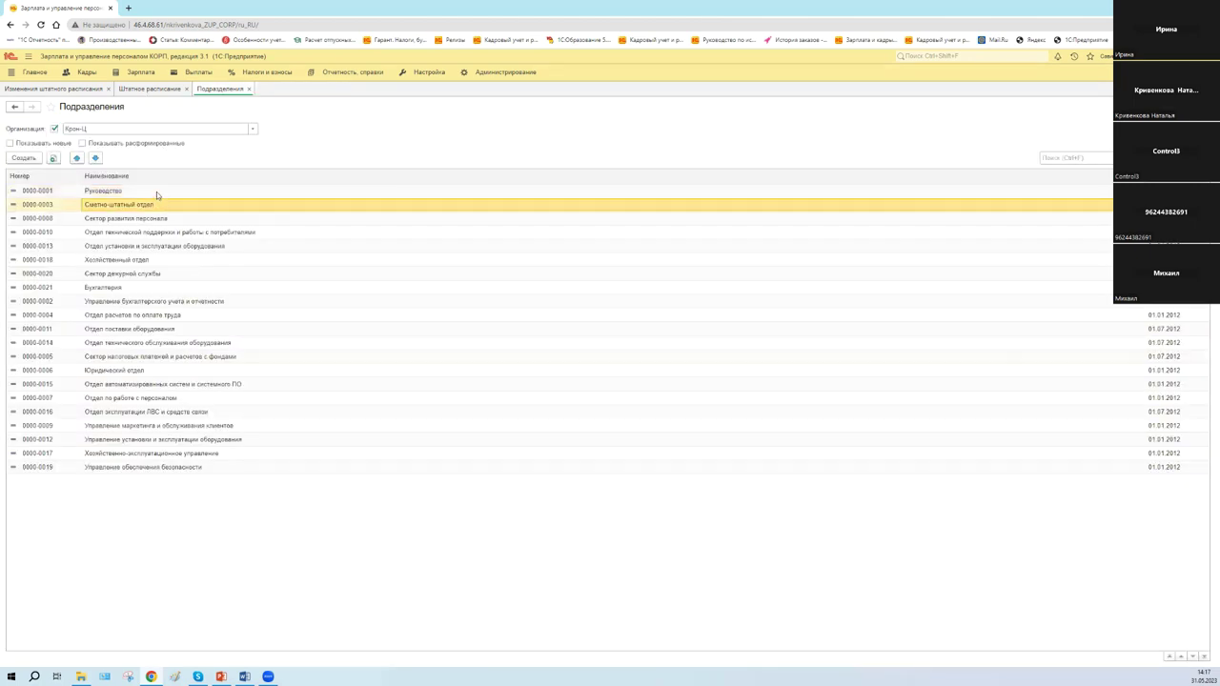
# Open the Руководство division, review its formation date and disbandment option, and close the card and the Подразделения directory
pyautogui.click(156, 190)
pyautogui.doubleClick(157, 191)
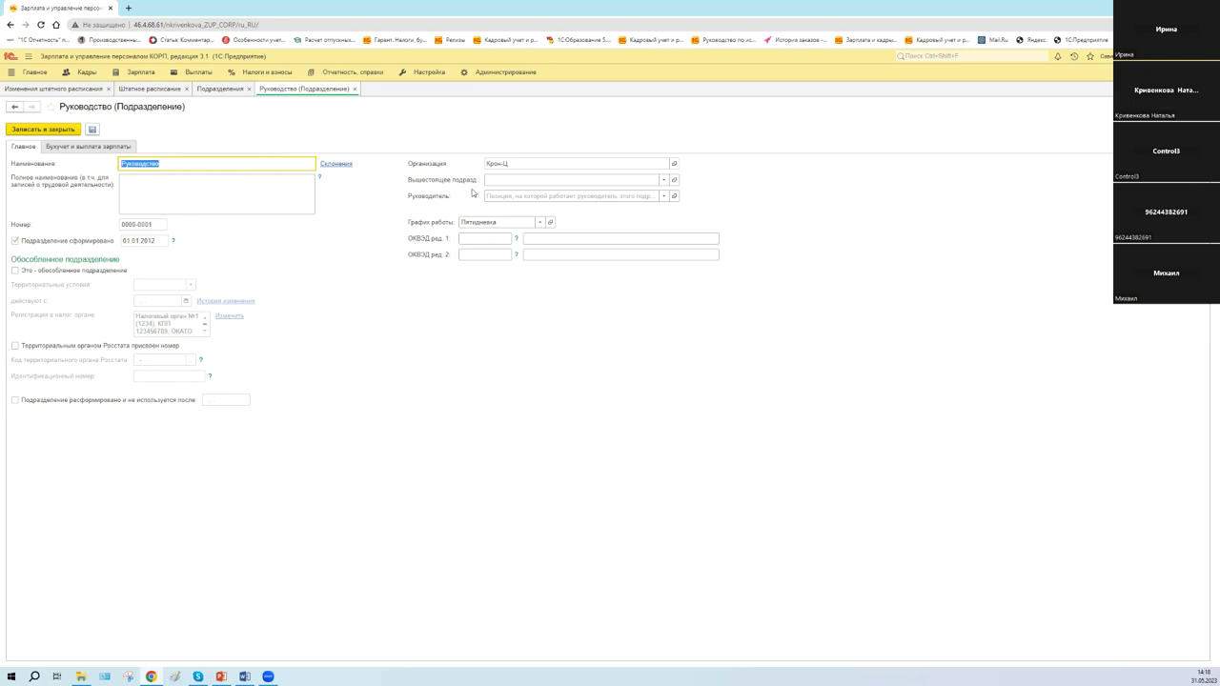
pyautogui.click(131, 241)
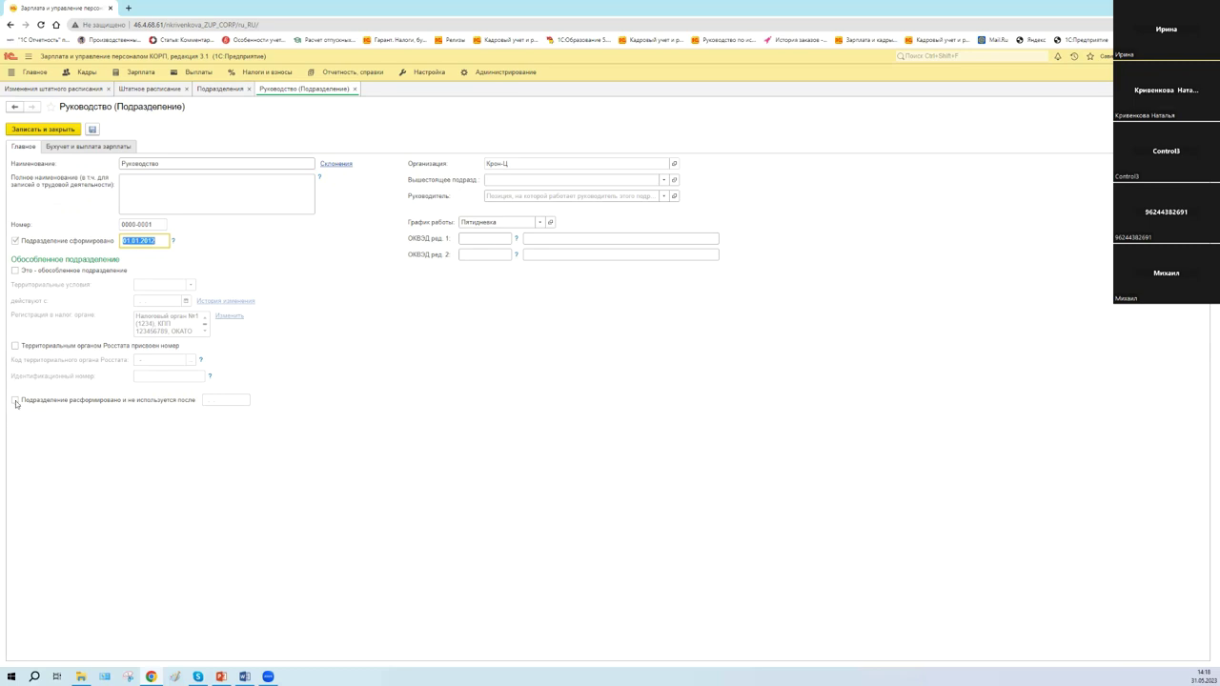
pyautogui.click(198, 419)
pyautogui.click(354, 88)
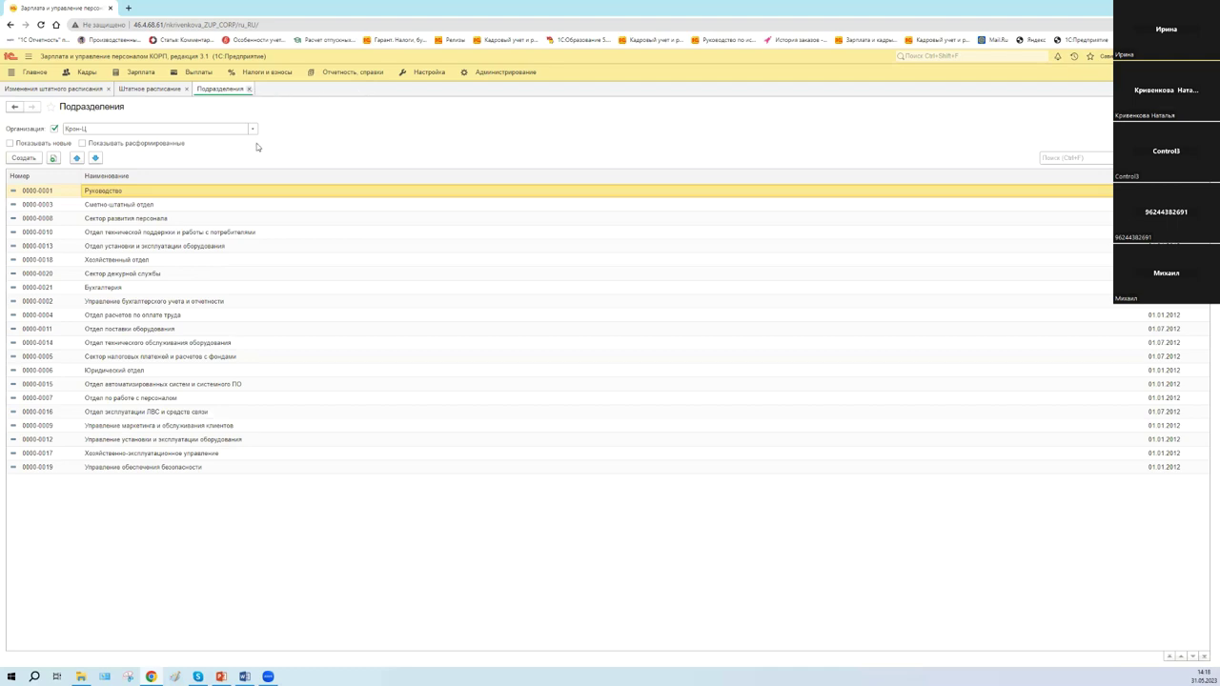
pyautogui.press('Escape')
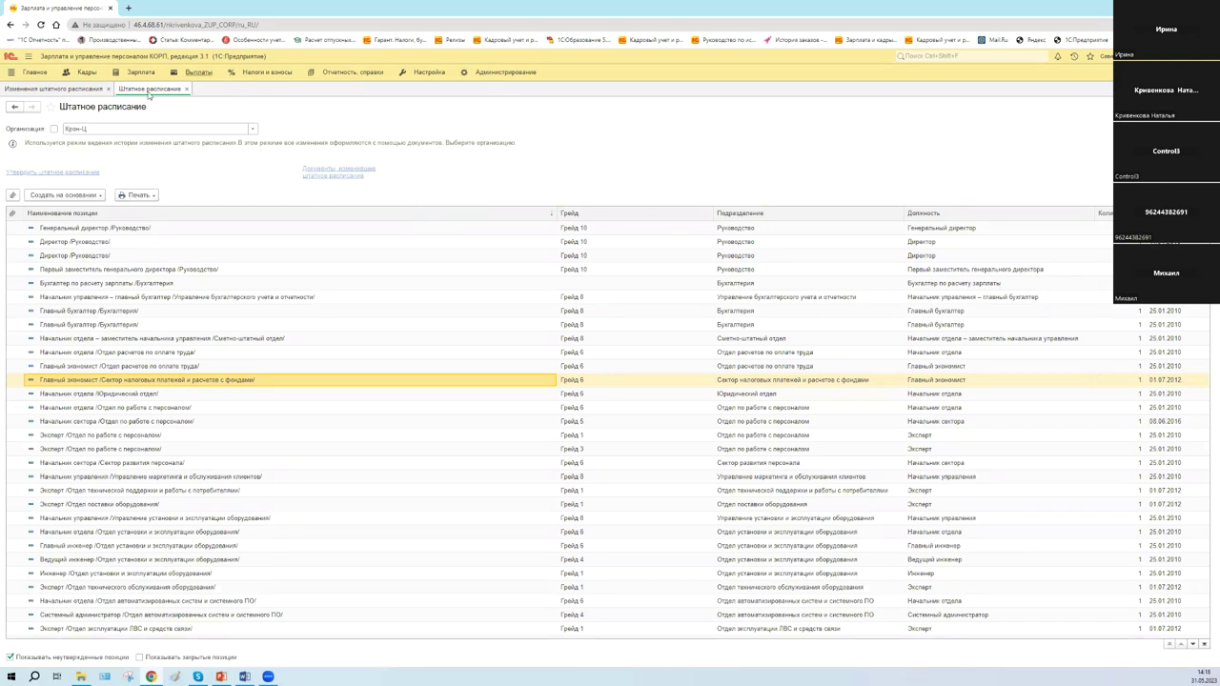
# Reopen the Штатное расписание list and try the Крон-Ц organization filter on and off
pyautogui.click(187, 89)
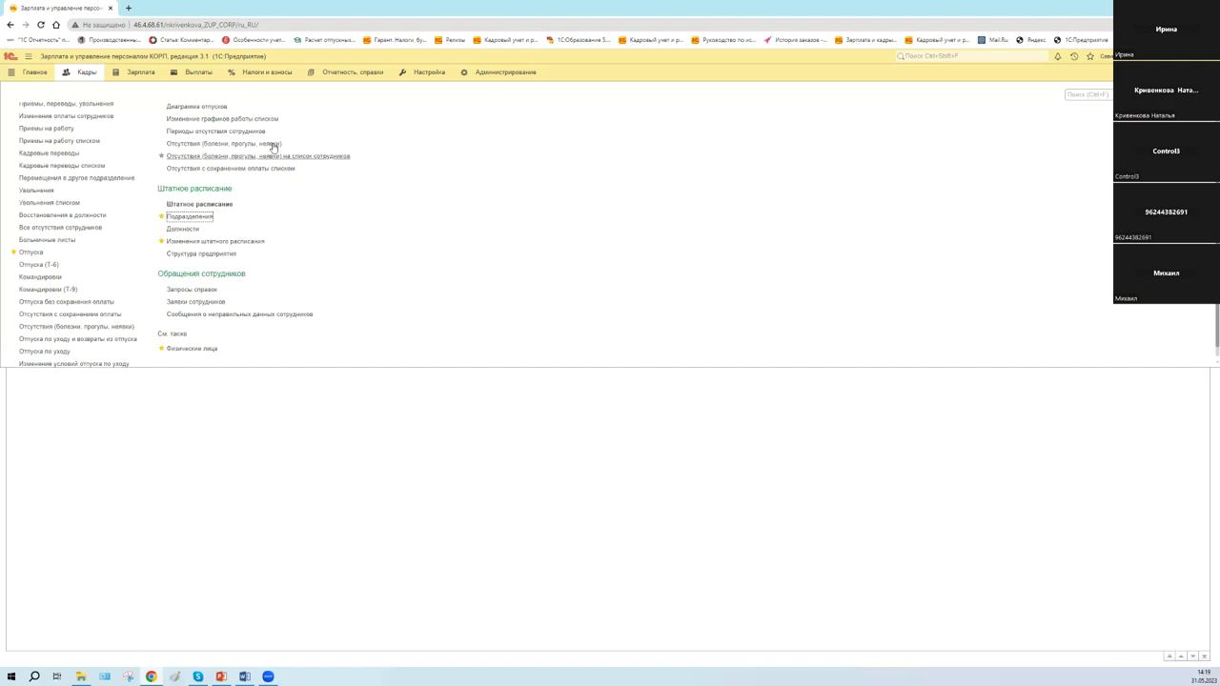
pyautogui.click(238, 202)
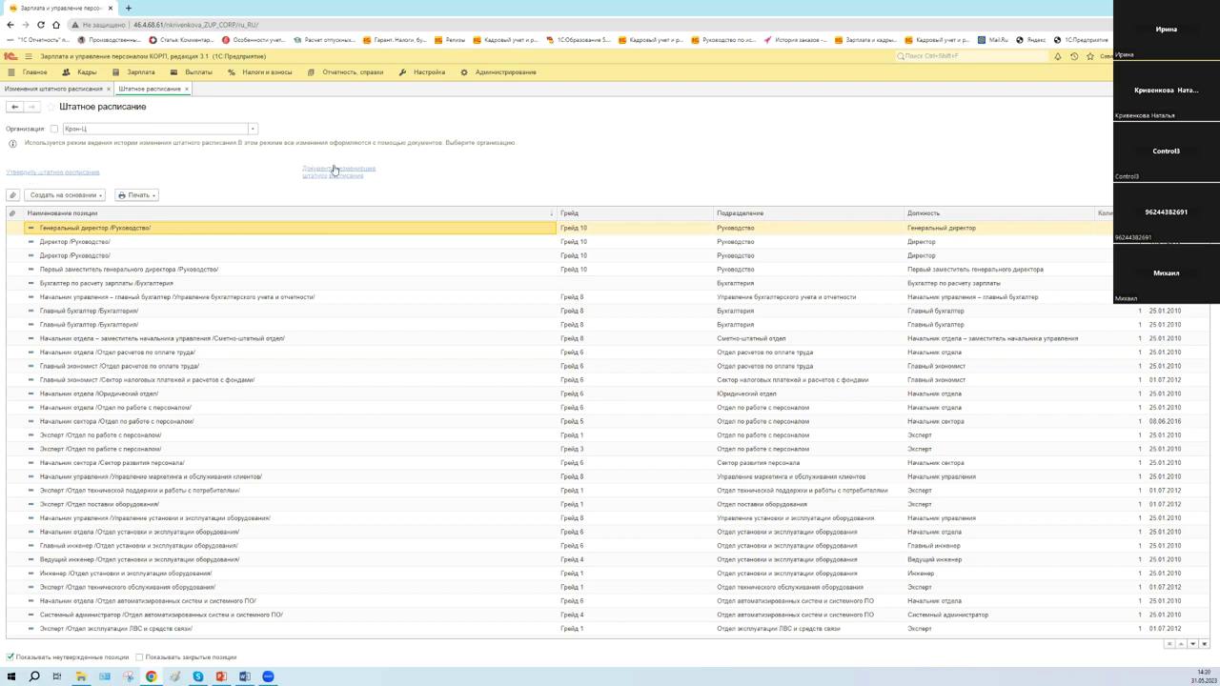
pyautogui.click(54, 129)
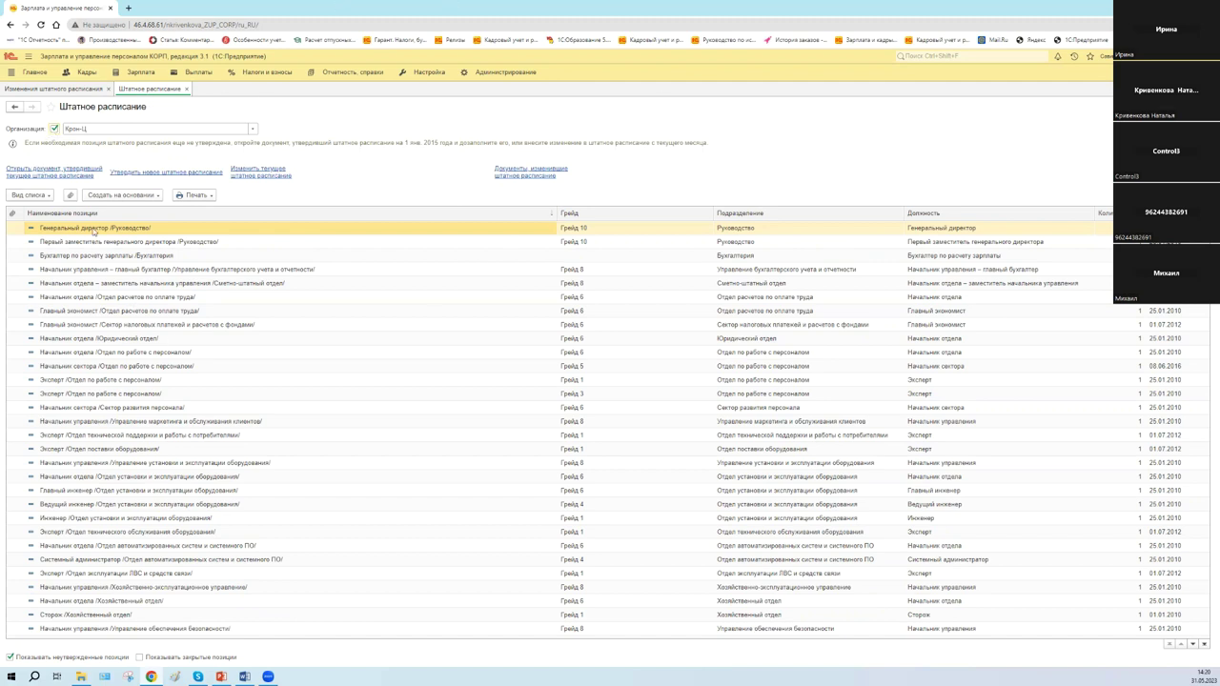
pyautogui.click(55, 129)
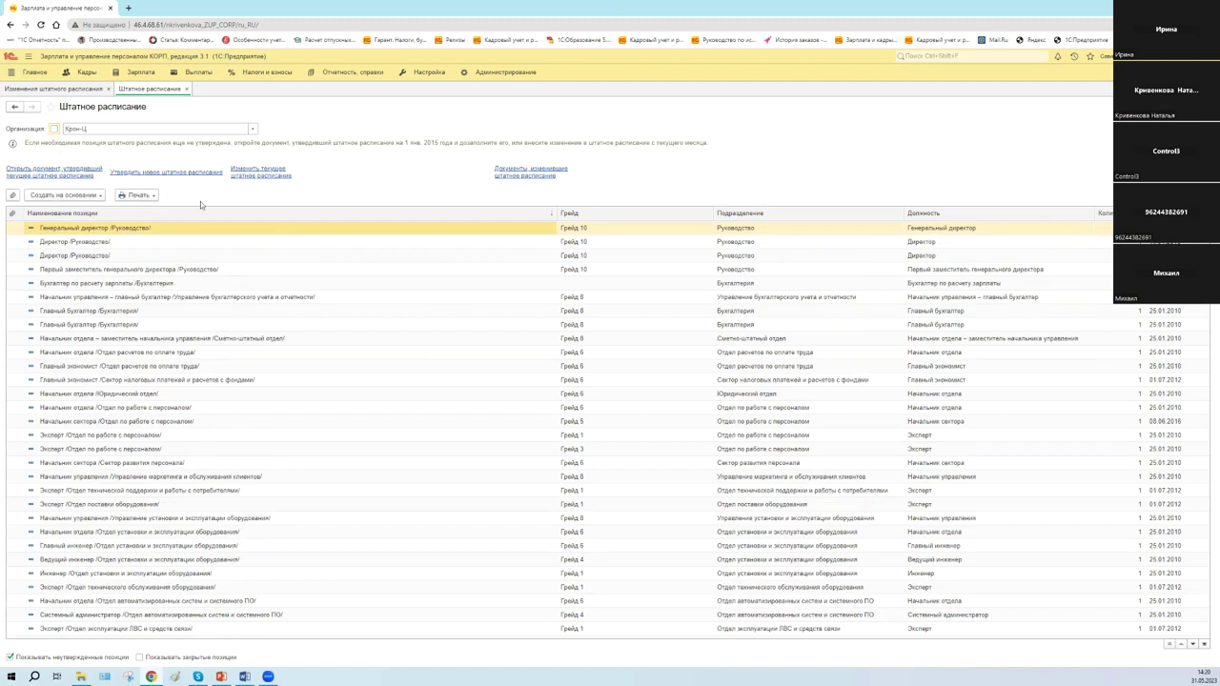
# Look over the documents that changed the staffing schedule and return to the Штатное расписание list
pyautogui.click(515, 177)
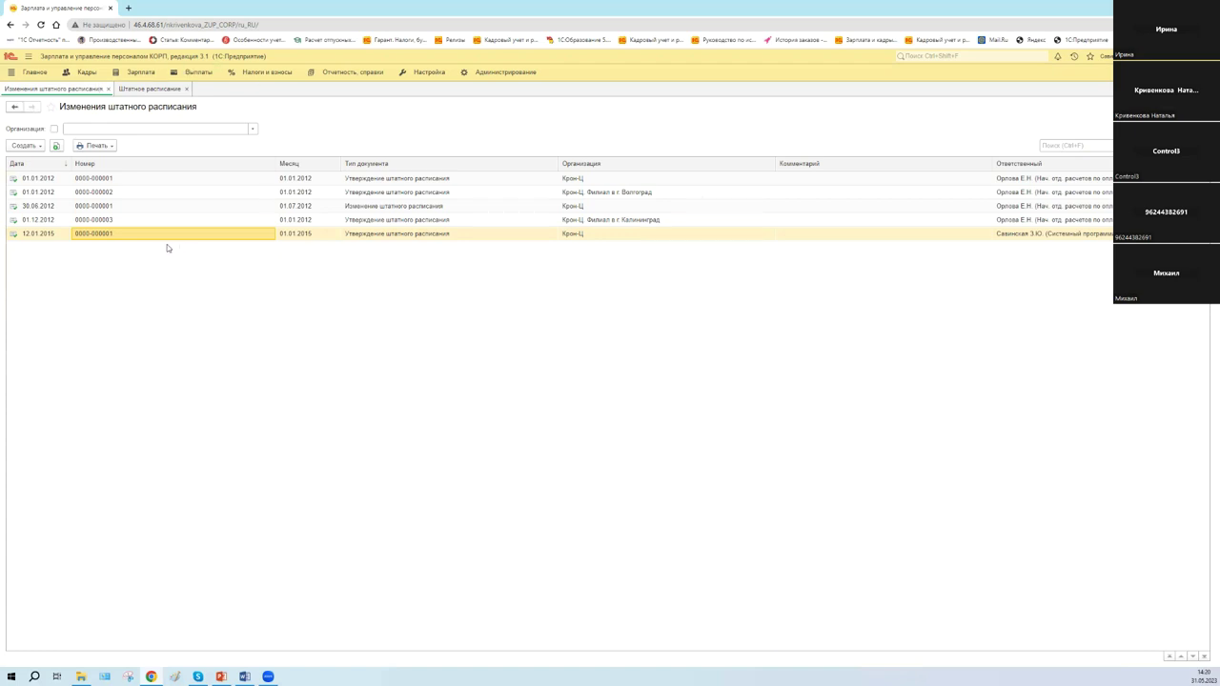
pyautogui.hotkey('alt', 'Left')
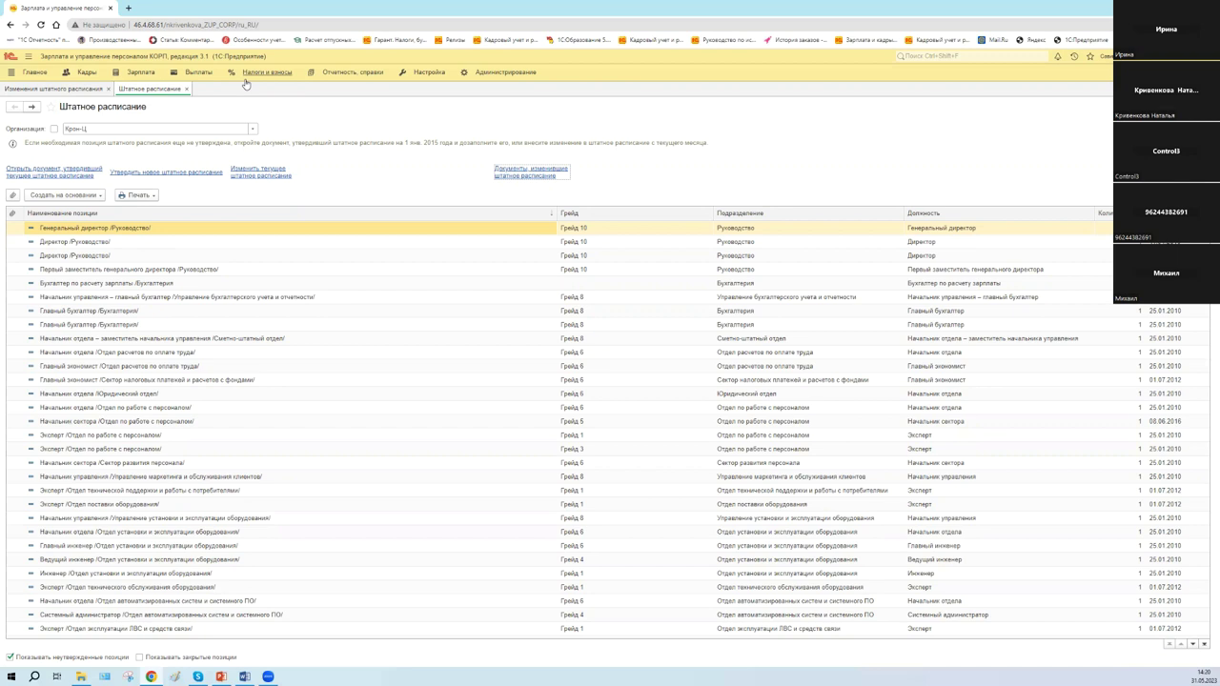
pyautogui.click(425, 73)
pyautogui.click(322, 430)
# Filter the staffing schedule by organization Крон-Ц and select the Грейд 3 Эксперт position in Отдел по работе с персоналом
pyautogui.click(54, 129)
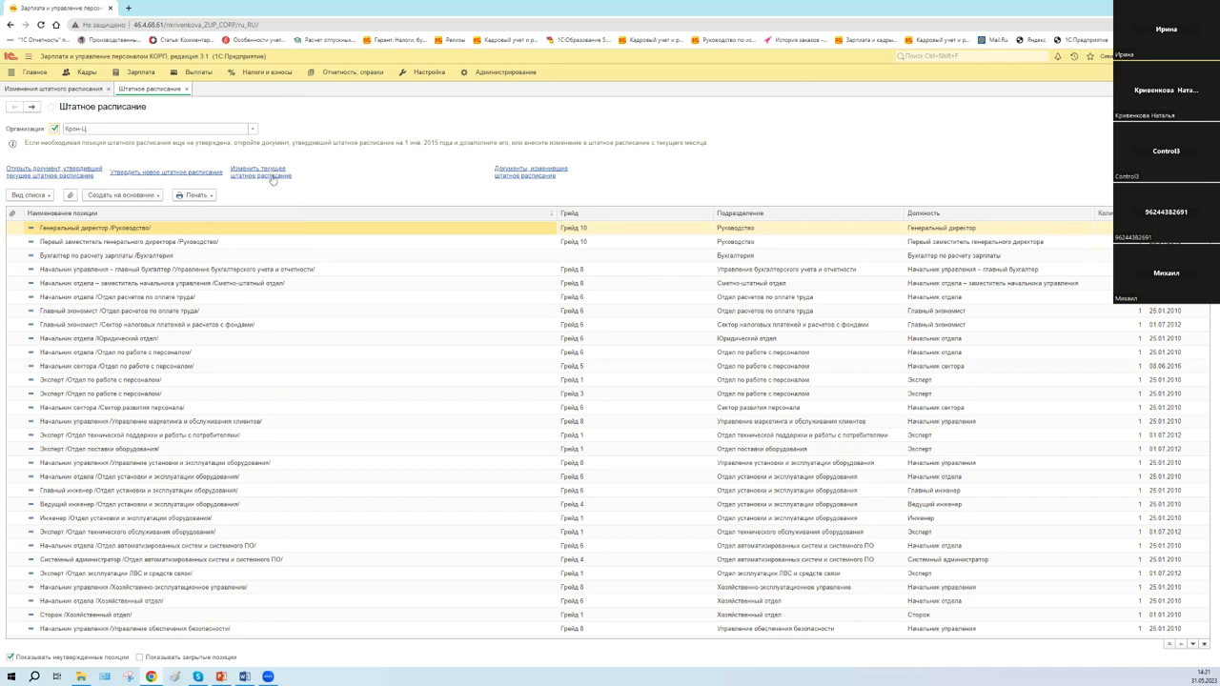
pyautogui.click(99, 310)
pyautogui.press('Down')
pyautogui.press('Down')
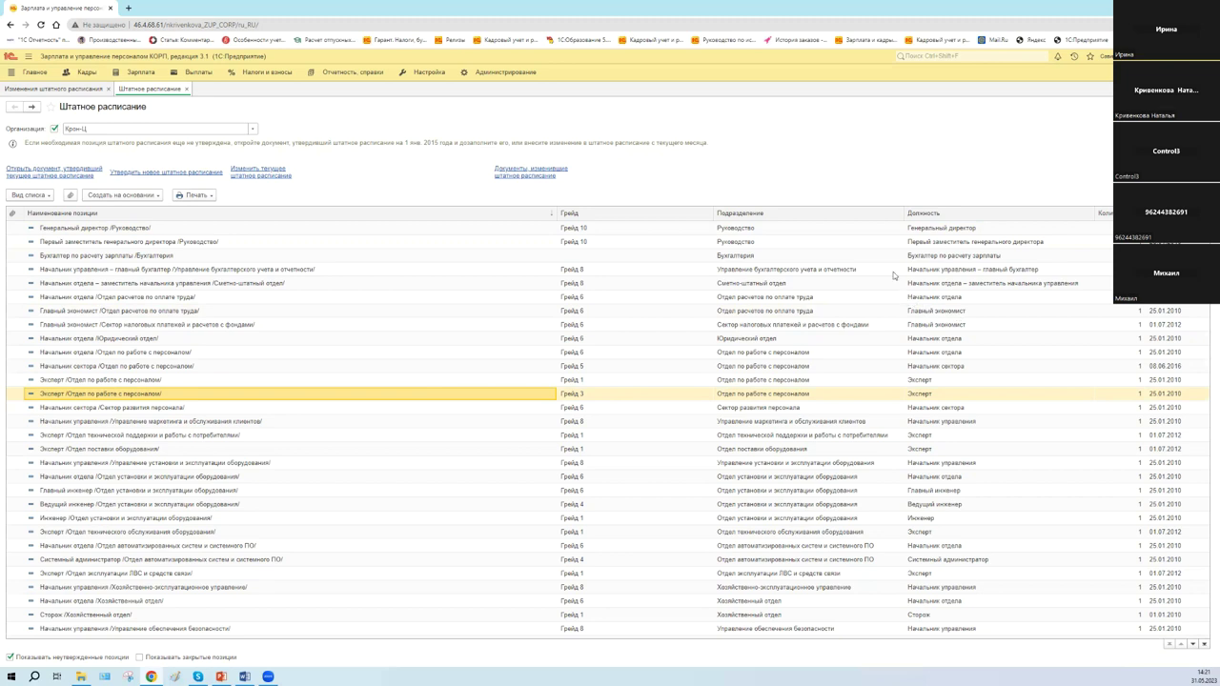
# Find the Изменение штатного расписания entry dated 30.06.2012 among the documents that changed the staffing schedule
pyautogui.click(522, 176)
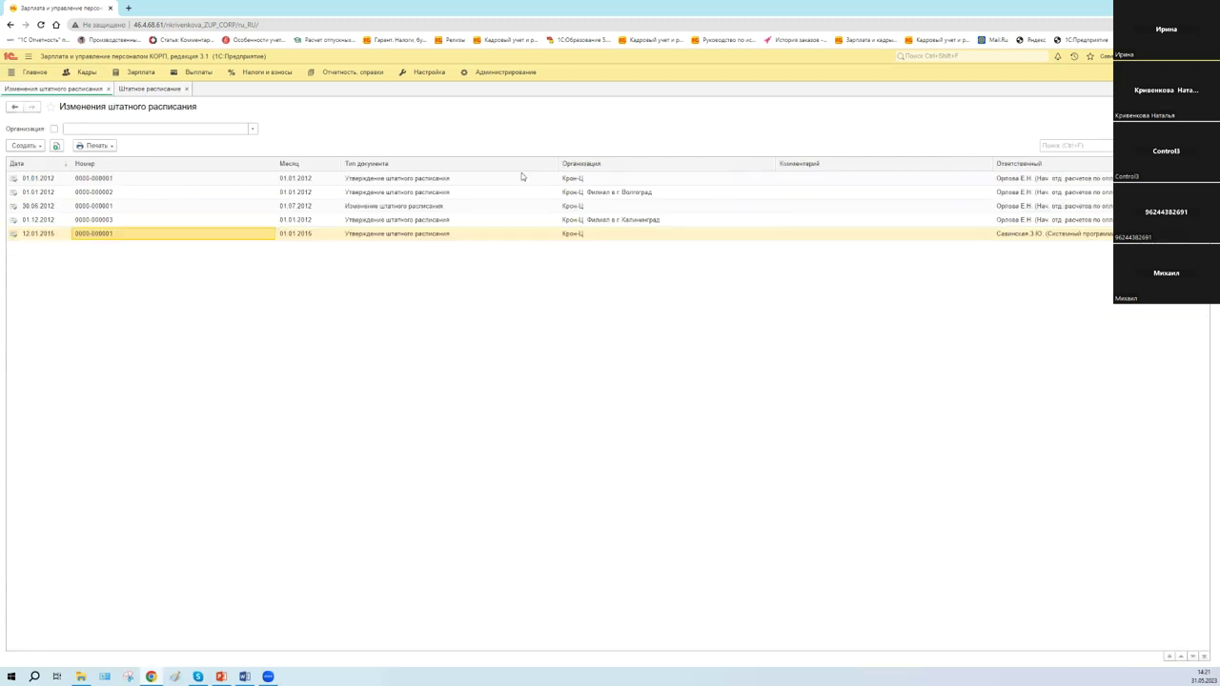
pyautogui.click(368, 195)
pyautogui.click(373, 208)
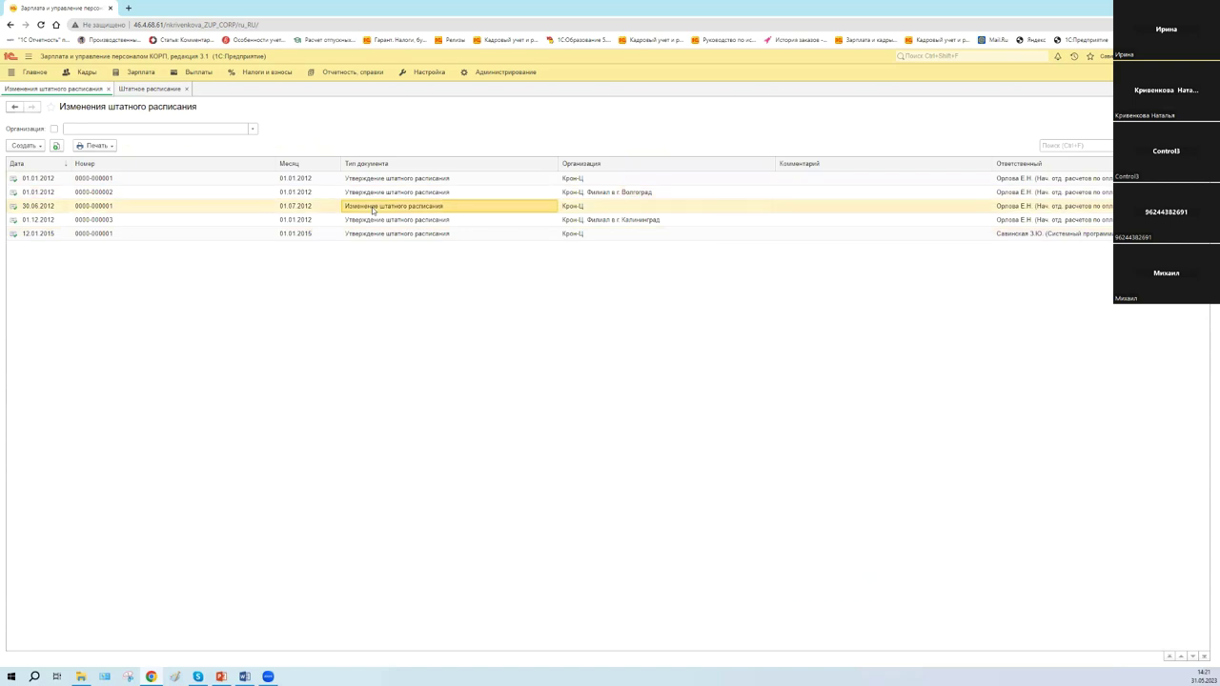
# Preview the document approving the current staffing schedule and a blank staffing schedule change document, closing each without changes
pyautogui.click(13, 107)
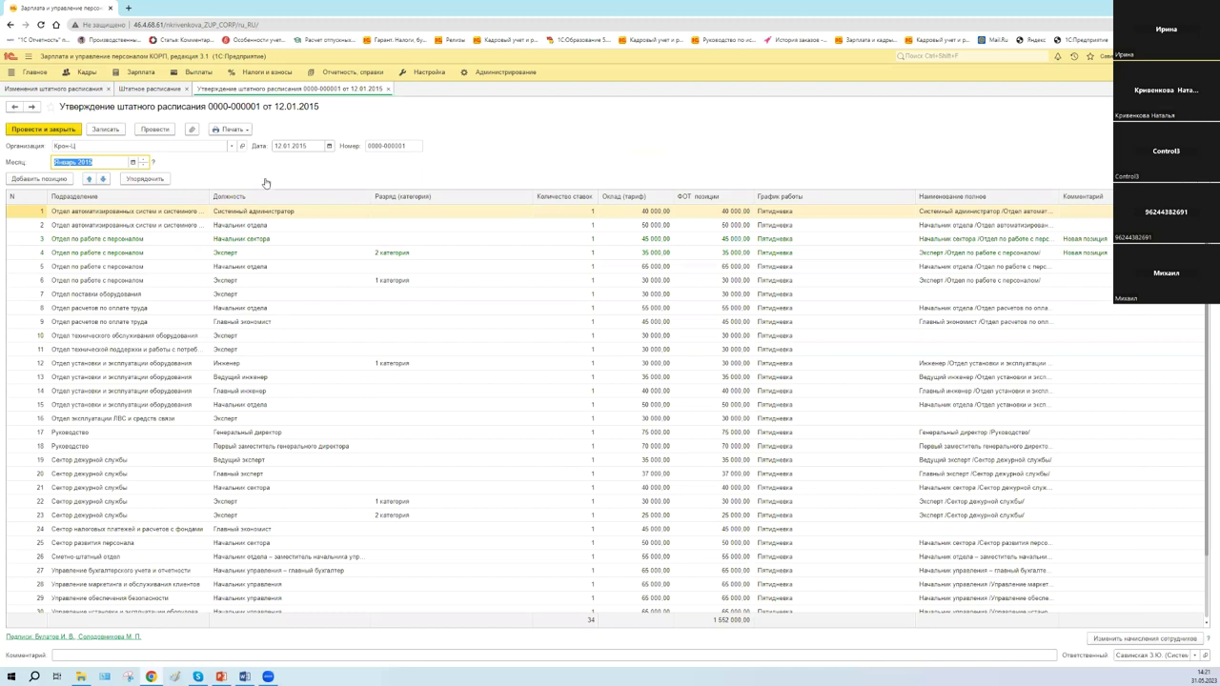
pyautogui.press('Escape')
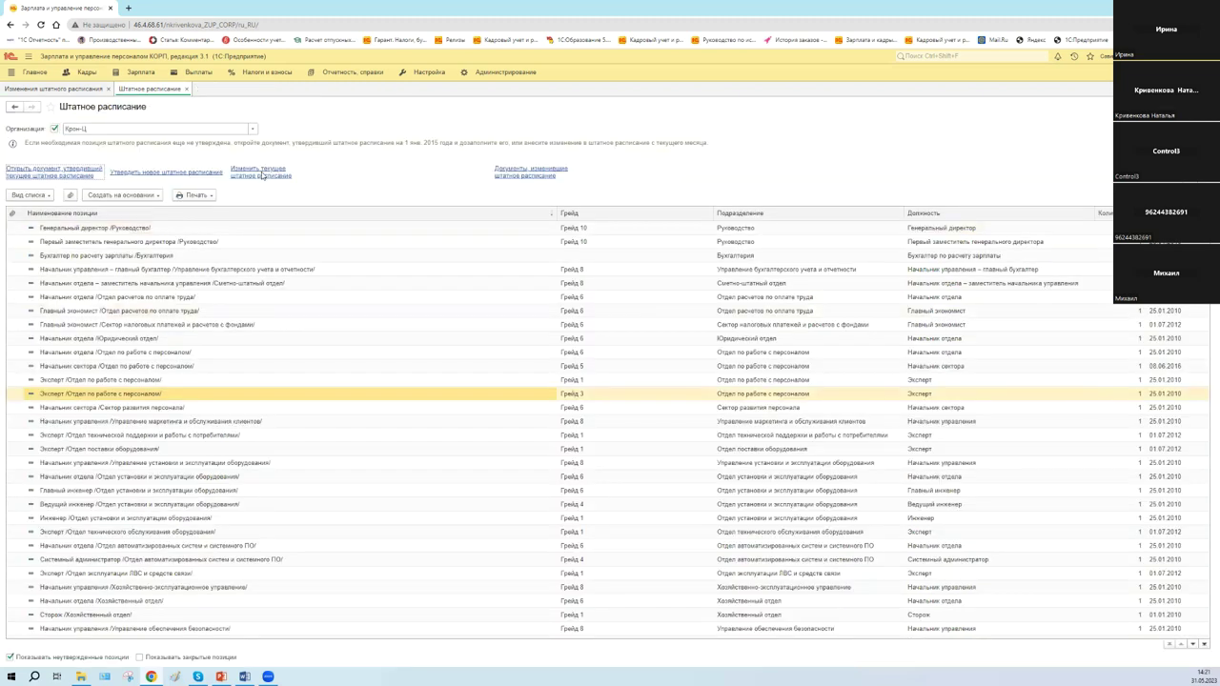
pyautogui.click(258, 172)
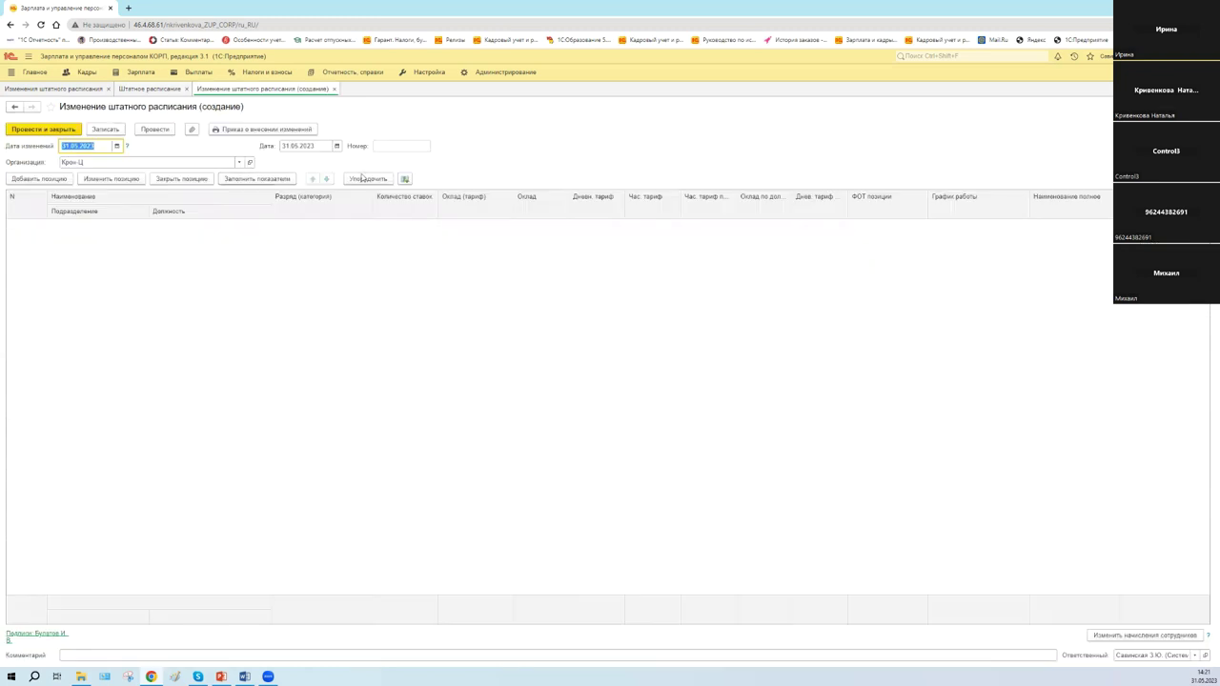
pyautogui.click(333, 89)
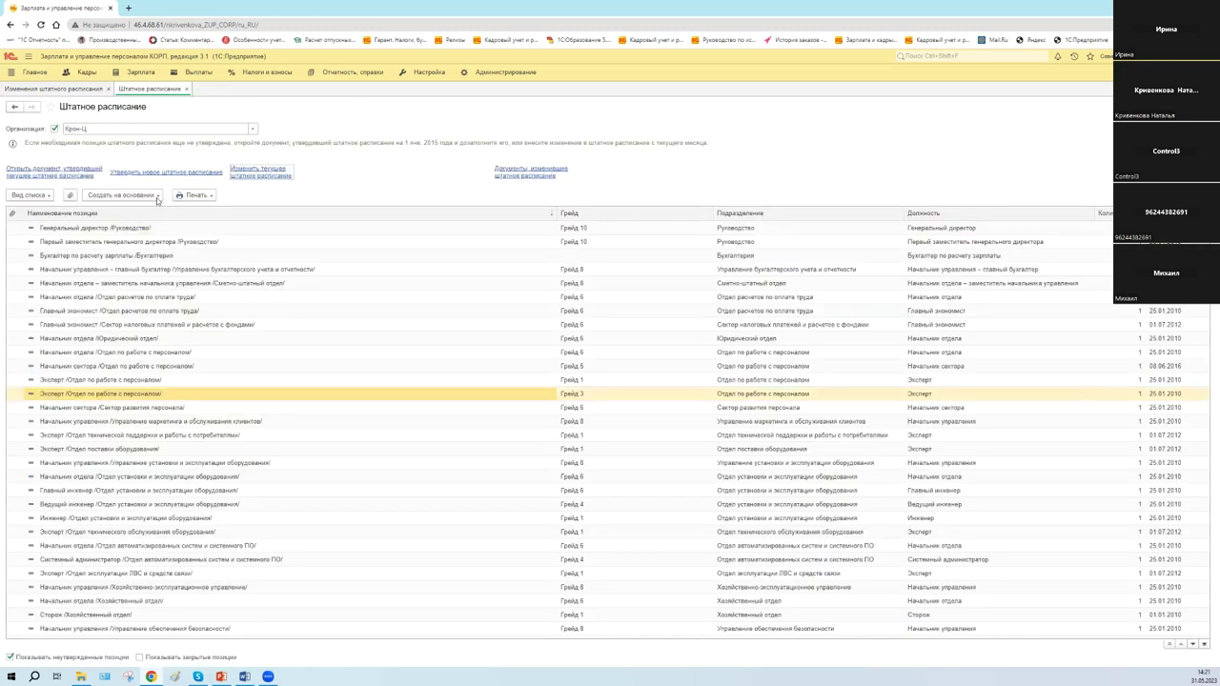
# Filter the Изменения штатного расписания list by Крон-Ц and create a new Изменение штатного расписания document
pyautogui.click(515, 170)
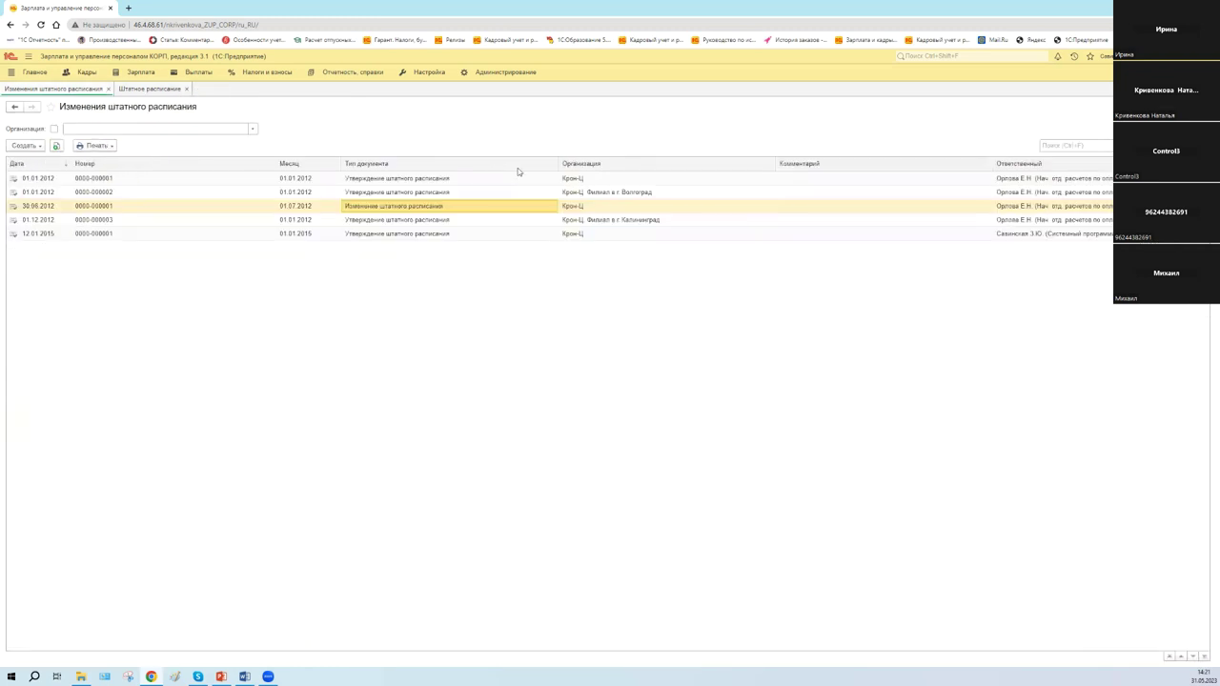
pyautogui.click(405, 195)
pyautogui.click(404, 208)
pyautogui.click(252, 128)
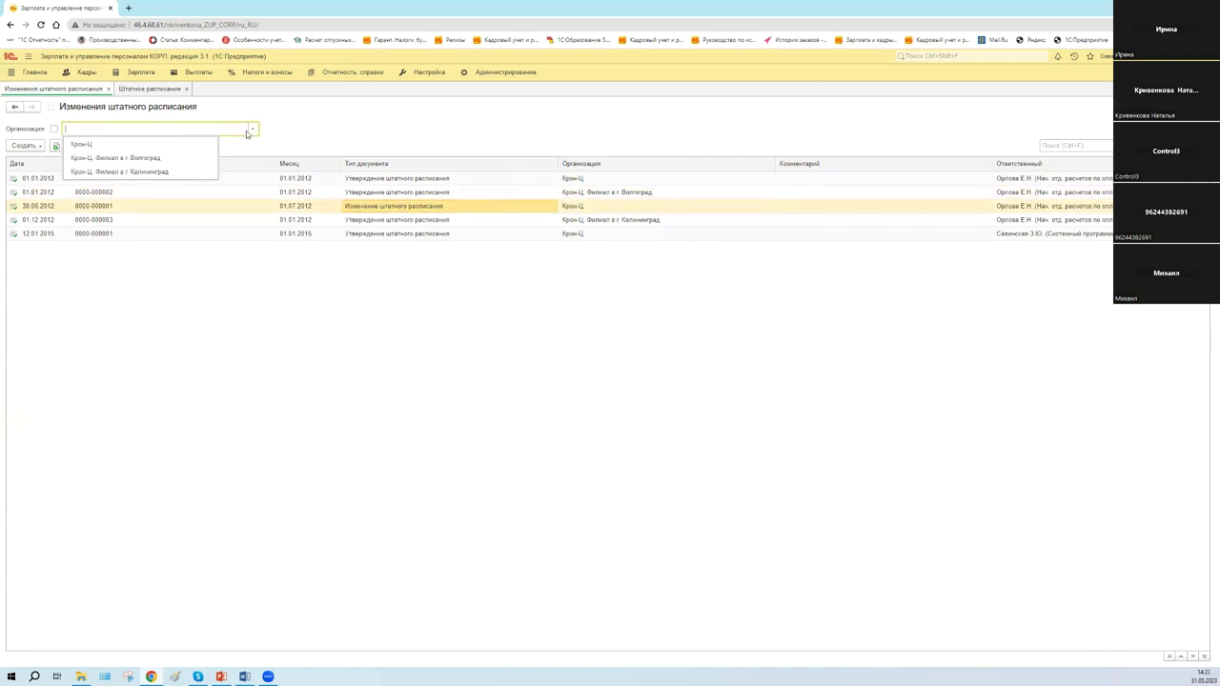
pyautogui.click(67, 142)
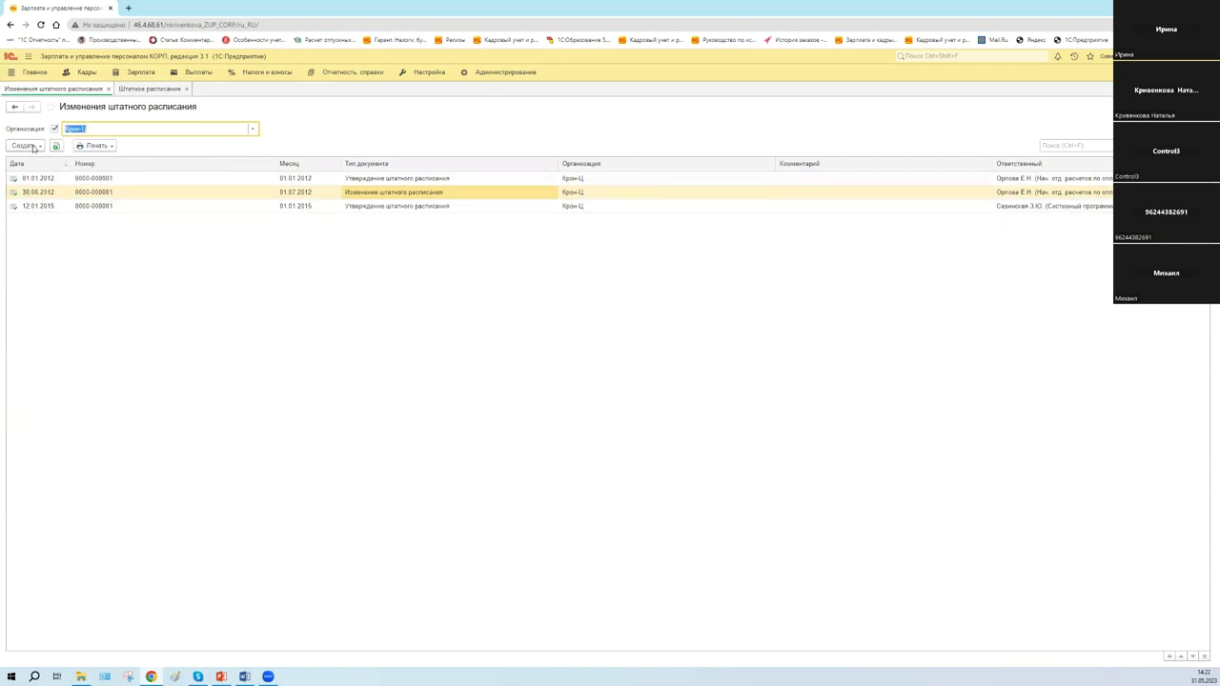
pyautogui.click(33, 147)
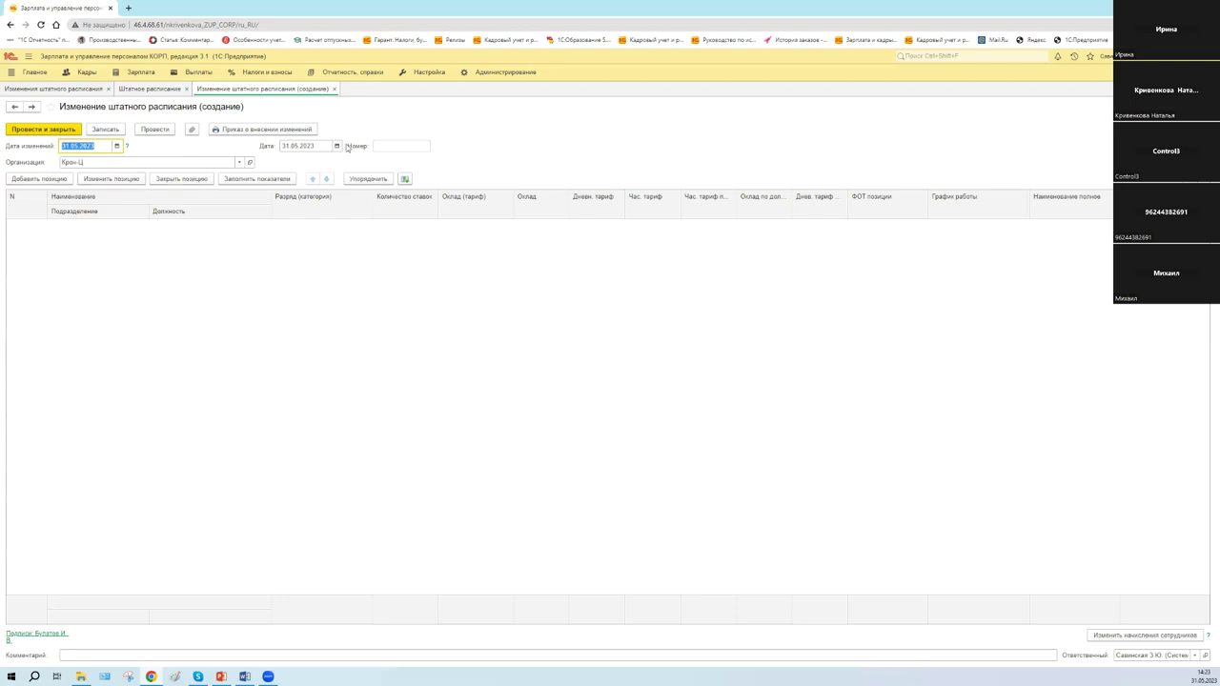
pyautogui.click(318, 145)
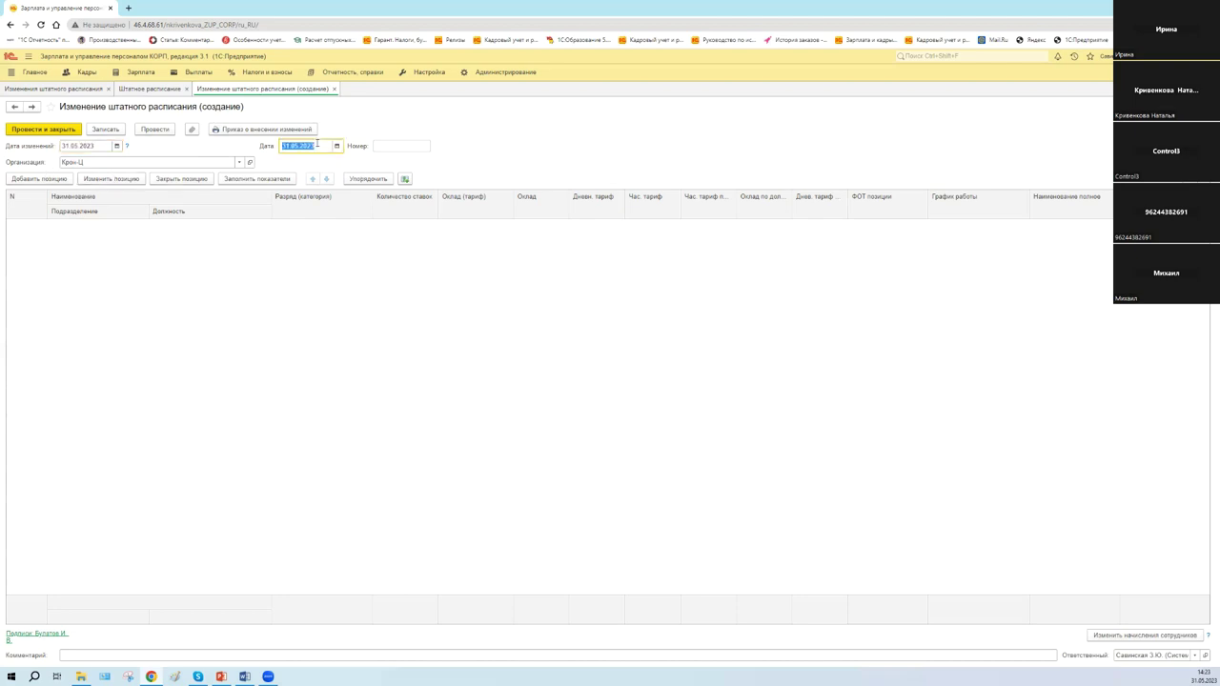
# Open the Прием на работу document dated 21.02.2013 from the personnel documents list and examine its date and available print forms
pyautogui.click(93, 72)
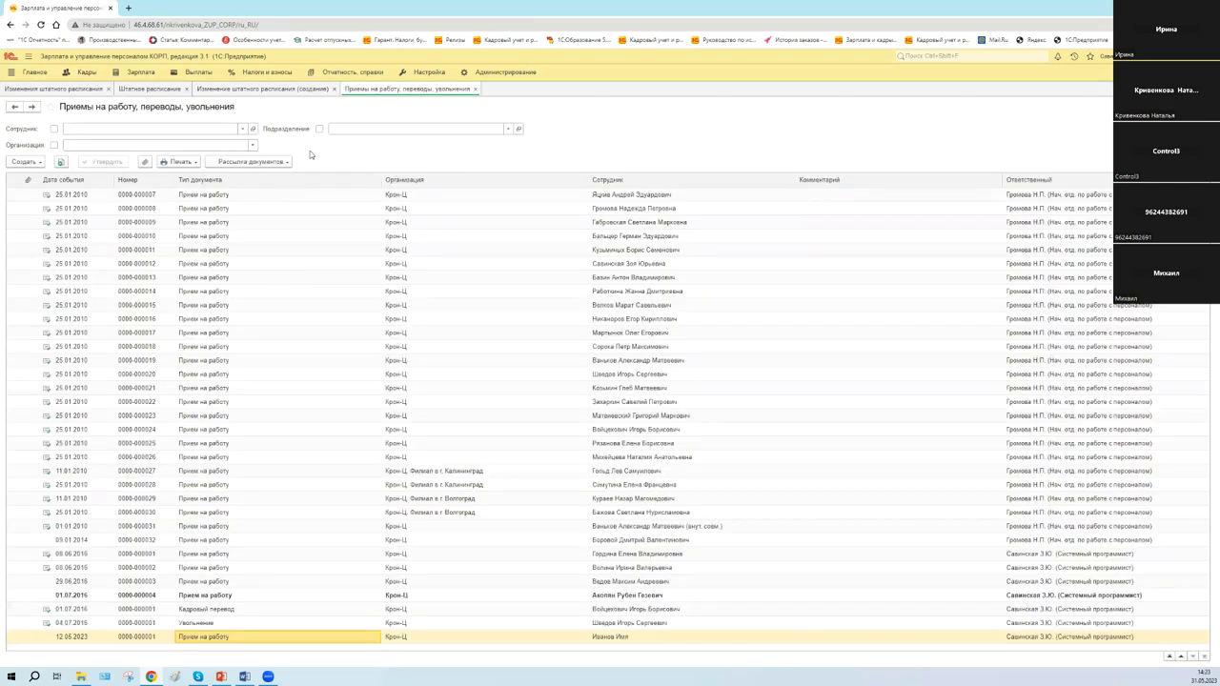
pyautogui.press('Return')
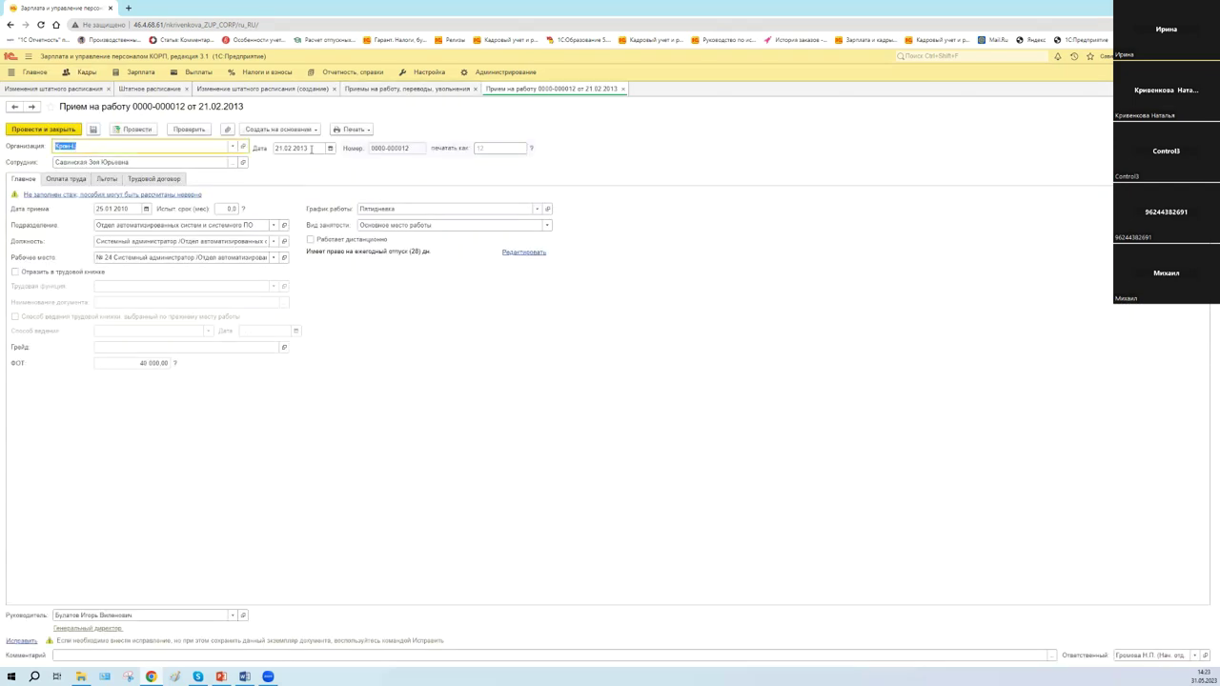
pyautogui.click(310, 149)
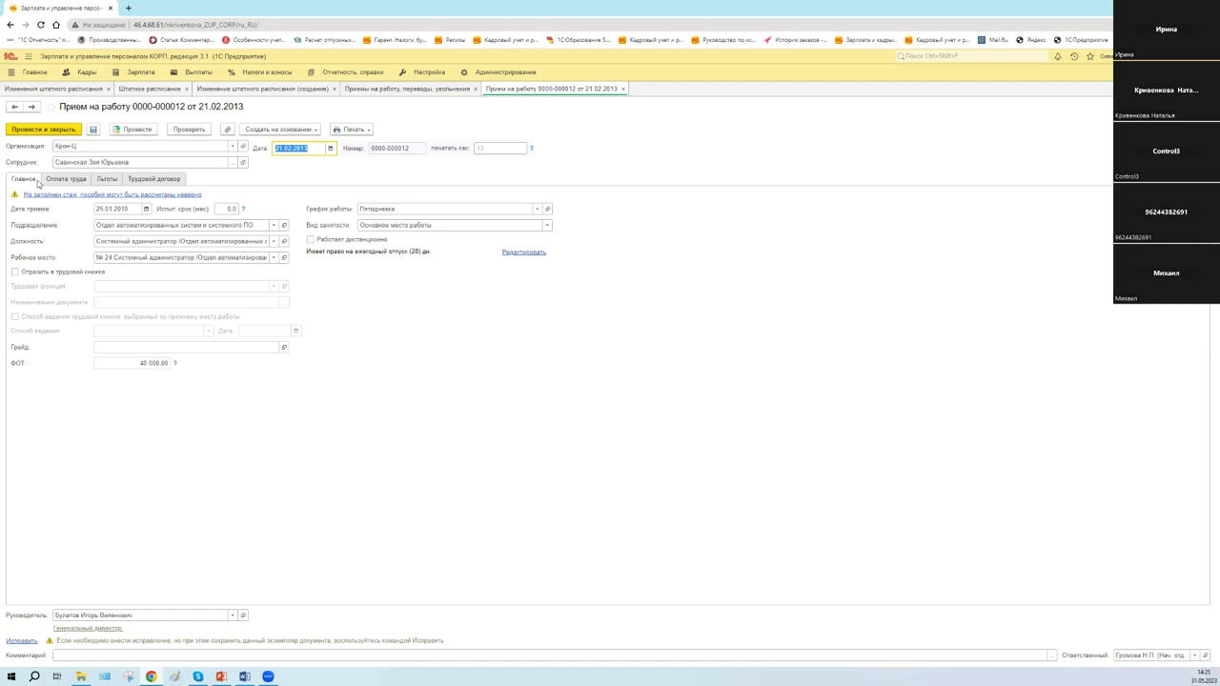
pyautogui.click(353, 129)
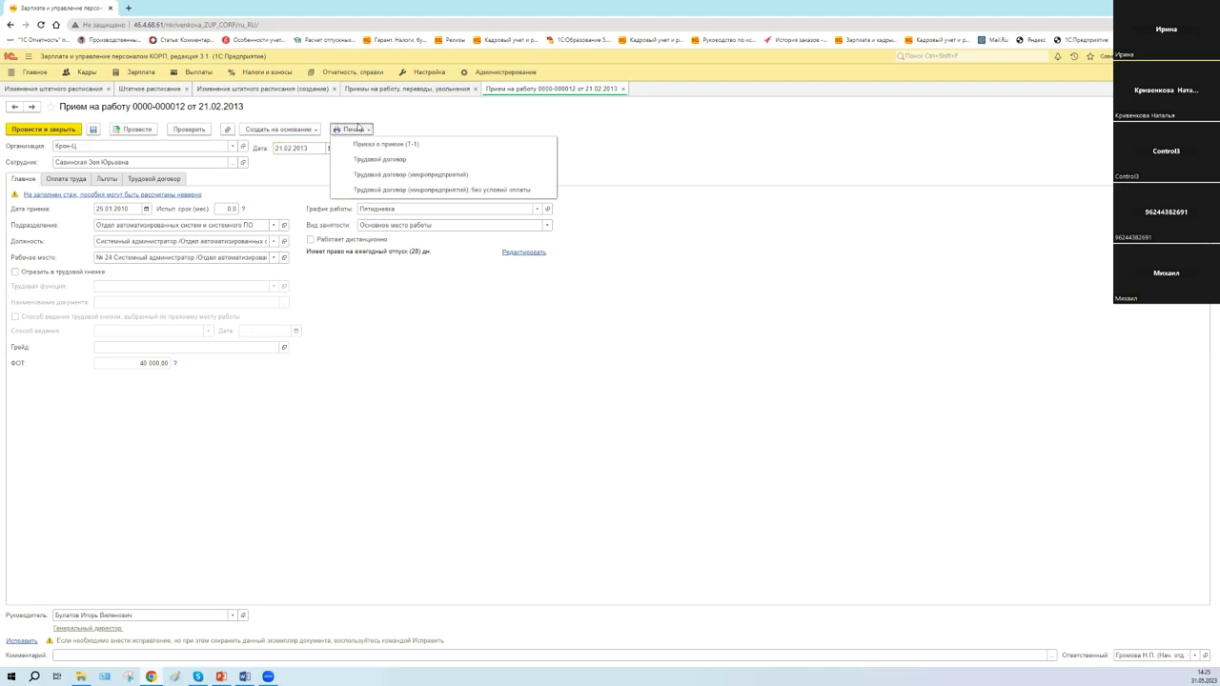
pyautogui.click(642, 129)
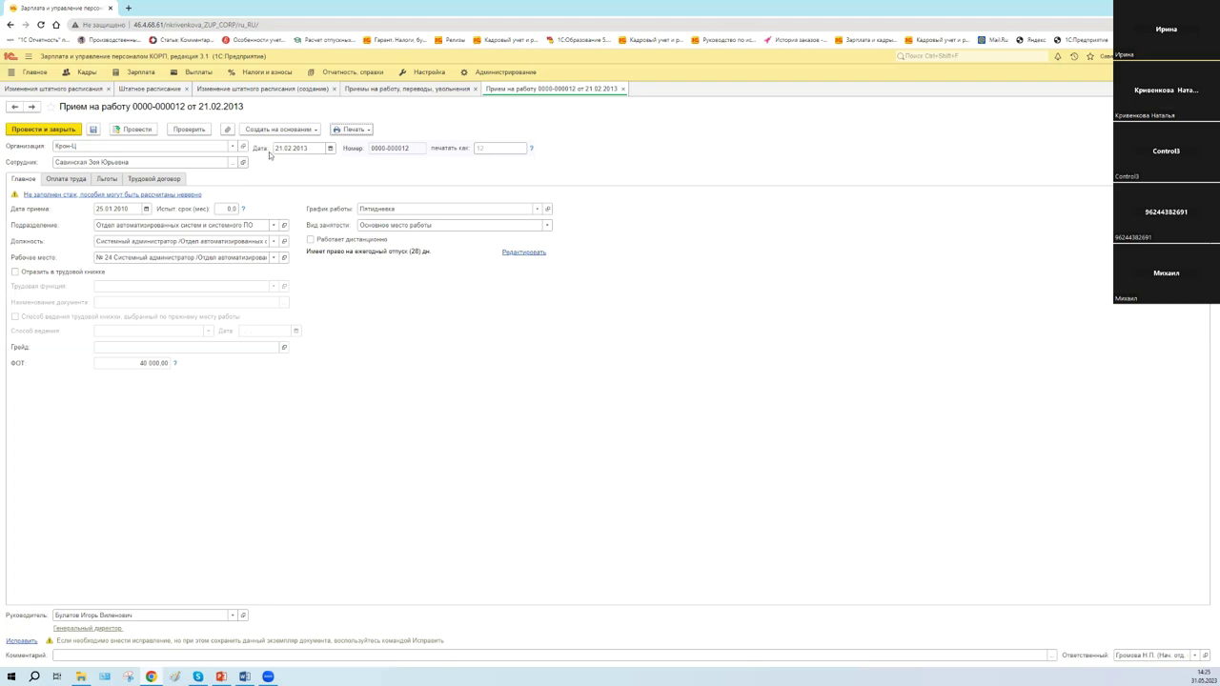
# Compare the hire date with the document date, and close the hiring document and its list
pyautogui.click(120, 209)
pyautogui.click(303, 148)
pyautogui.press('Escape')
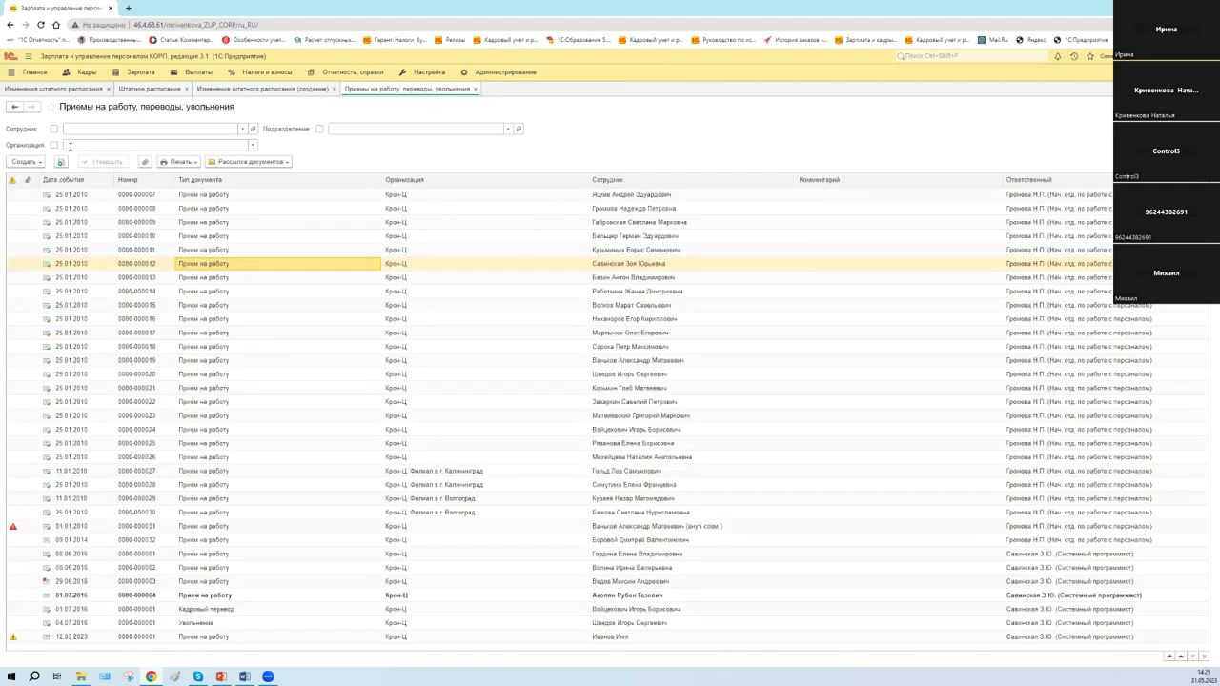
pyautogui.press('Escape')
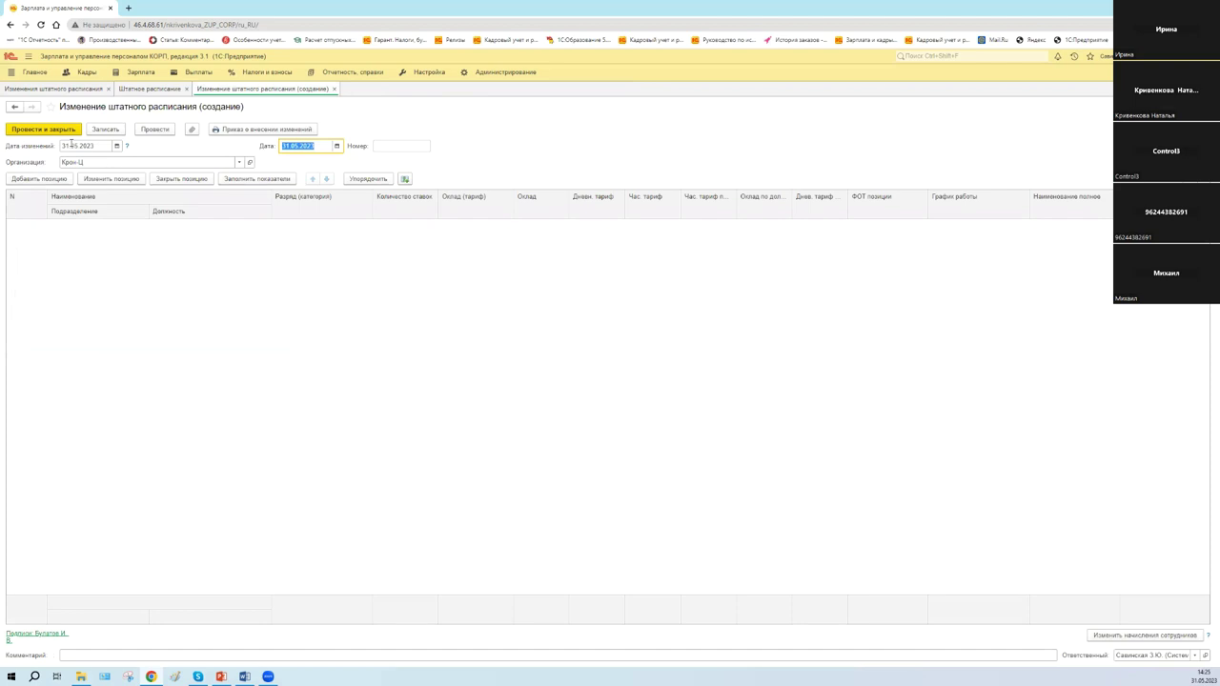
# Set Дата изменений to 01.06.2023 in the staffing schedule change document and save it without posting
pyautogui.click(72, 143)
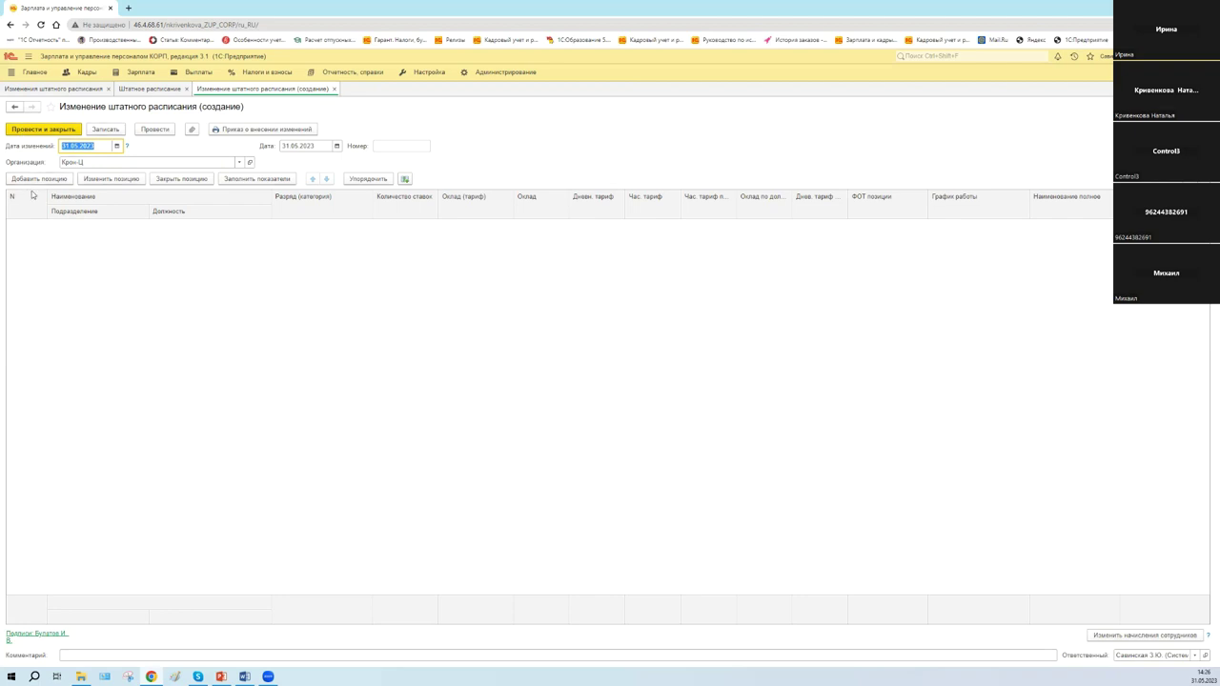
pyautogui.click(297, 145)
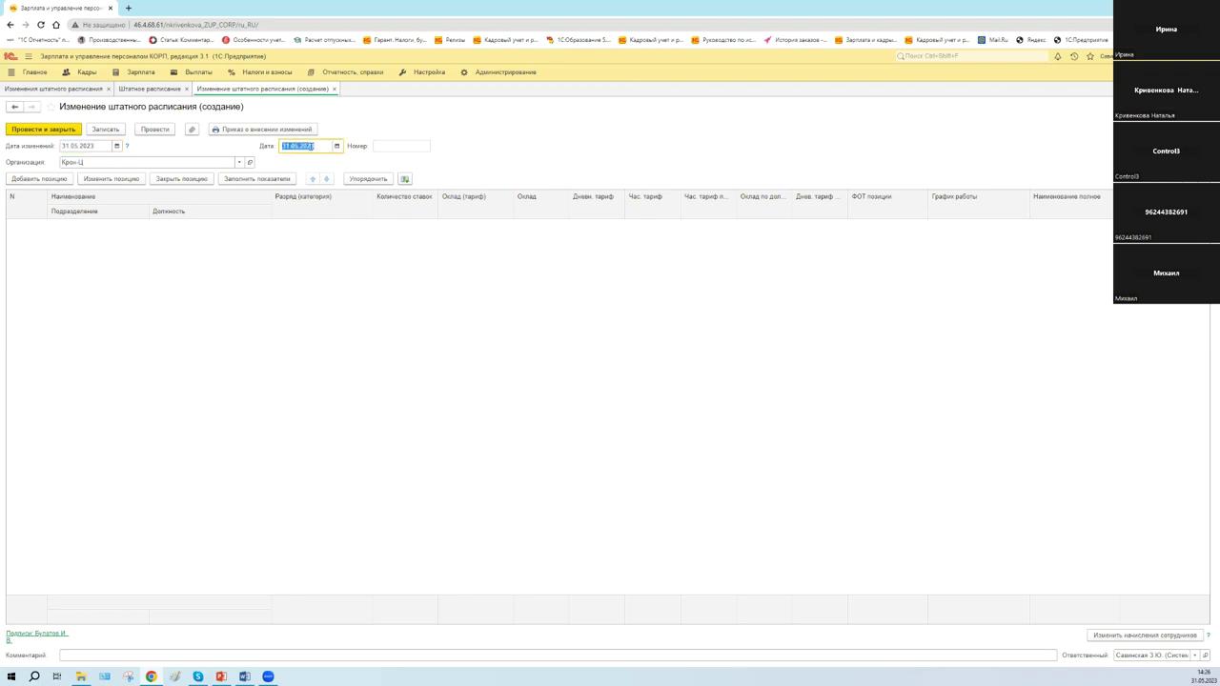
pyautogui.click(116, 146)
pyautogui.click(230, 168)
pyautogui.click(179, 197)
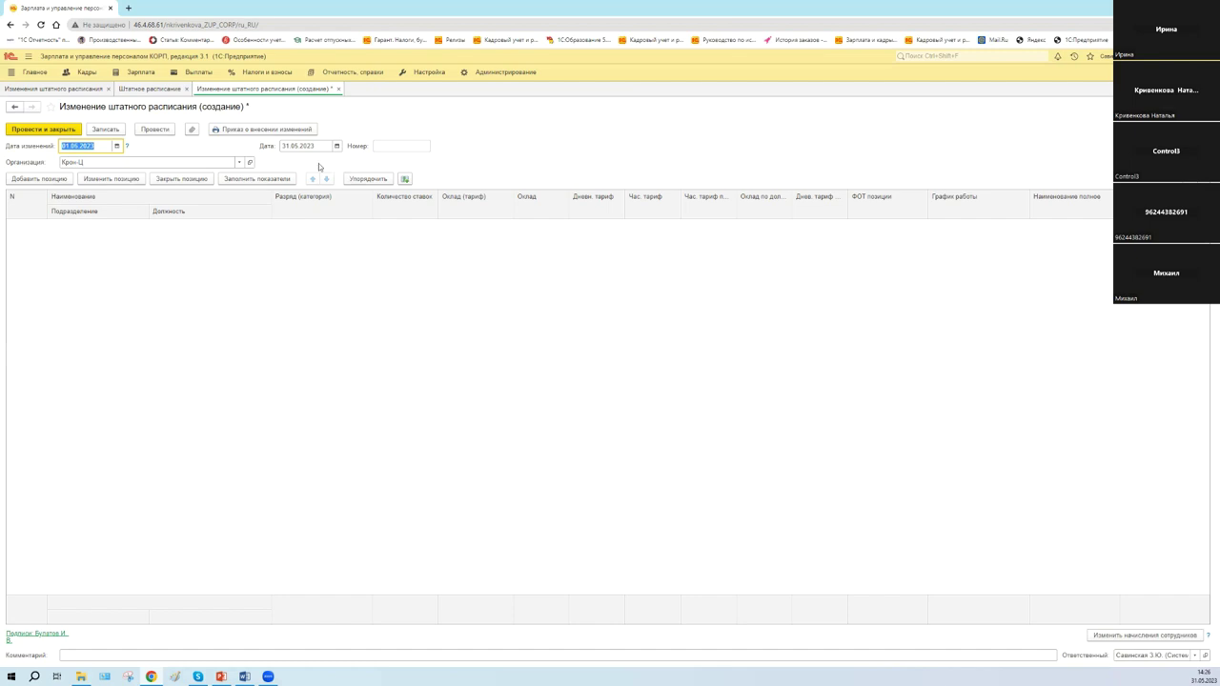
pyautogui.click(107, 129)
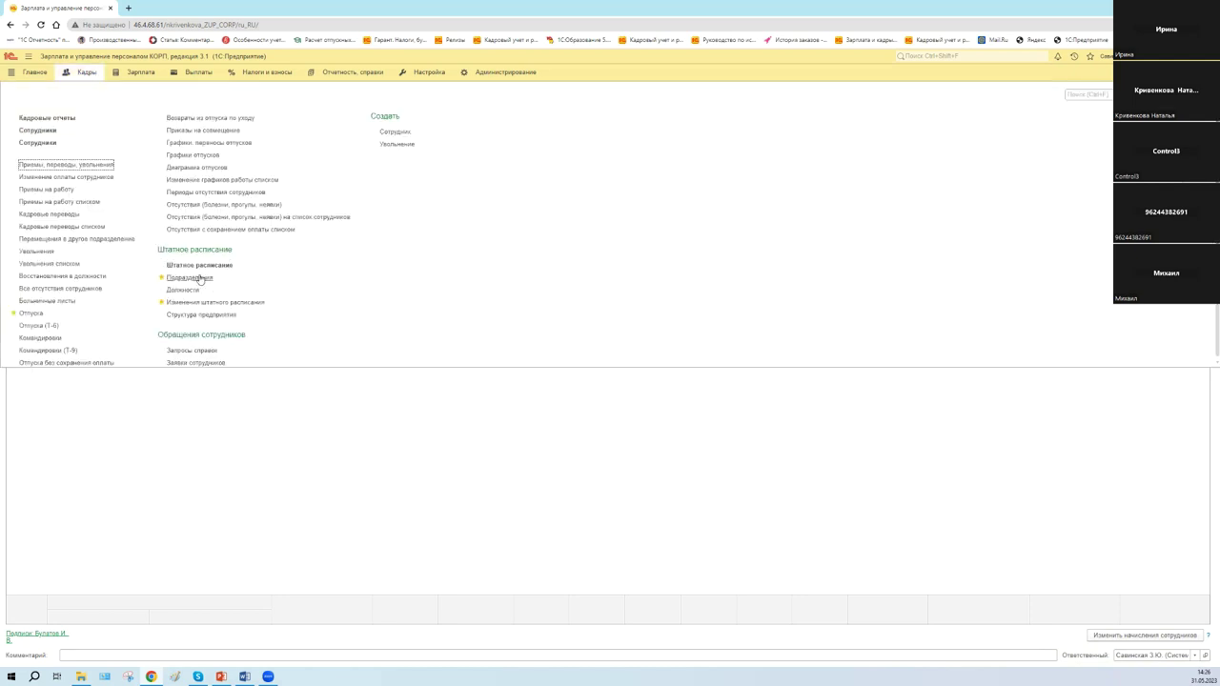
pyautogui.click(162, 438)
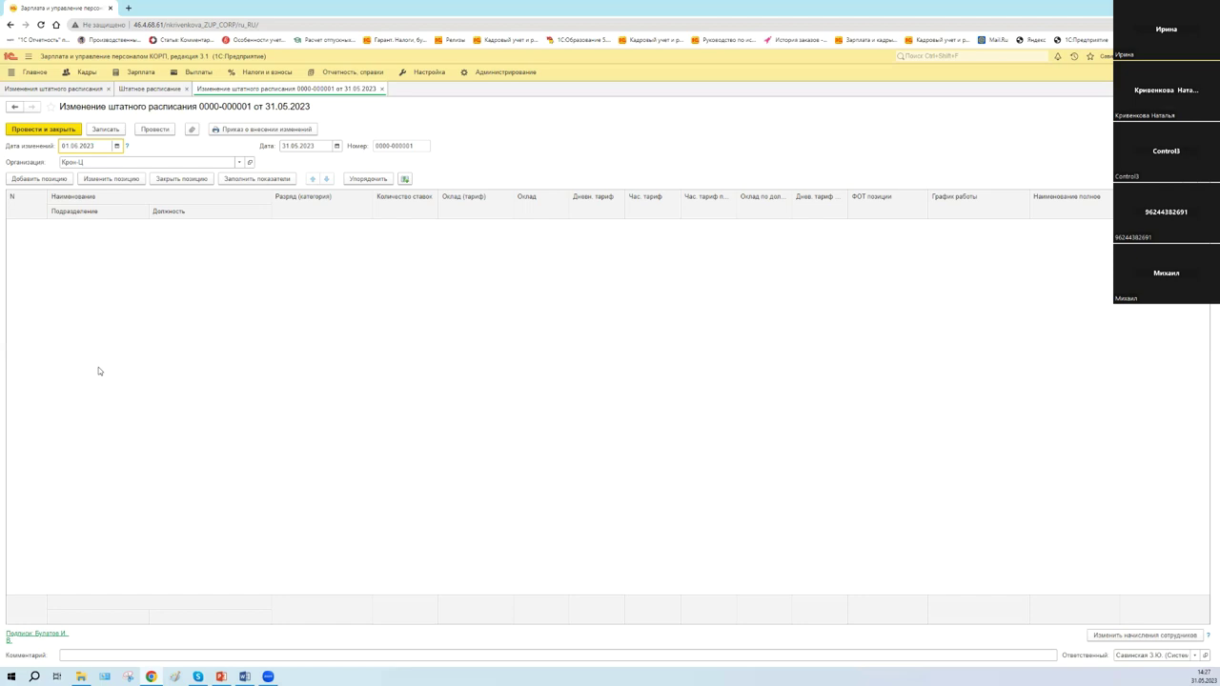
# Add a new position to the staffing schedule change document and set its Подразделение to ПЭО
pyautogui.click(63, 179)
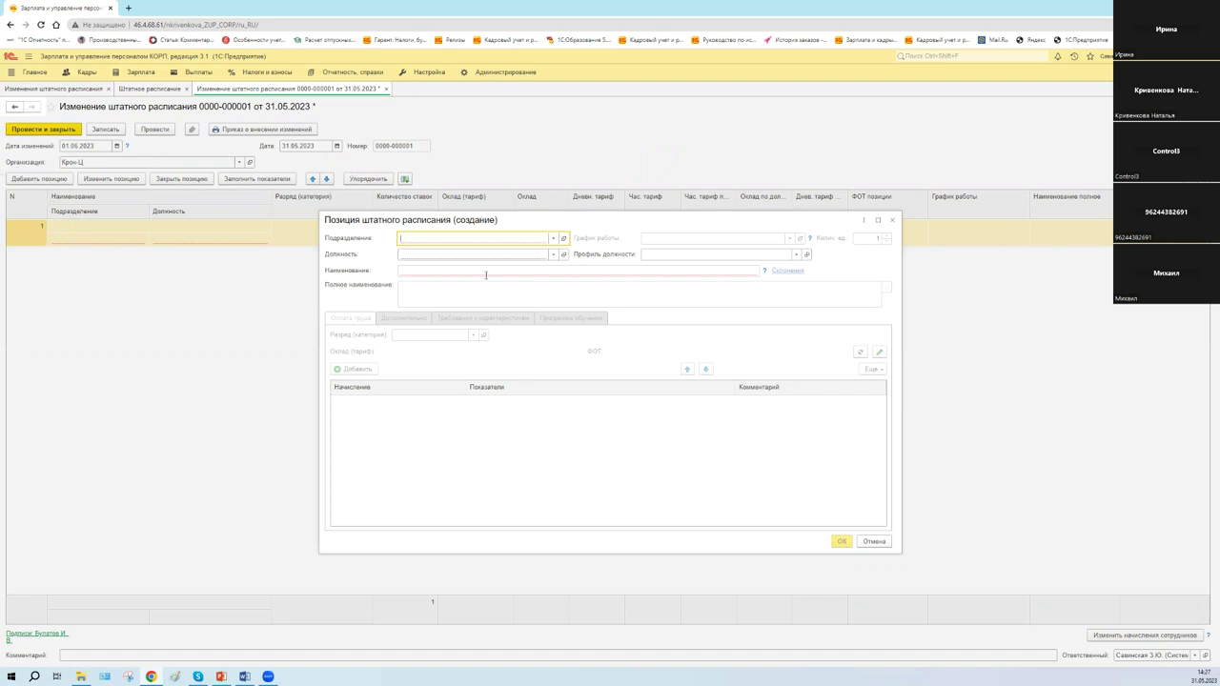
pyautogui.click(553, 238)
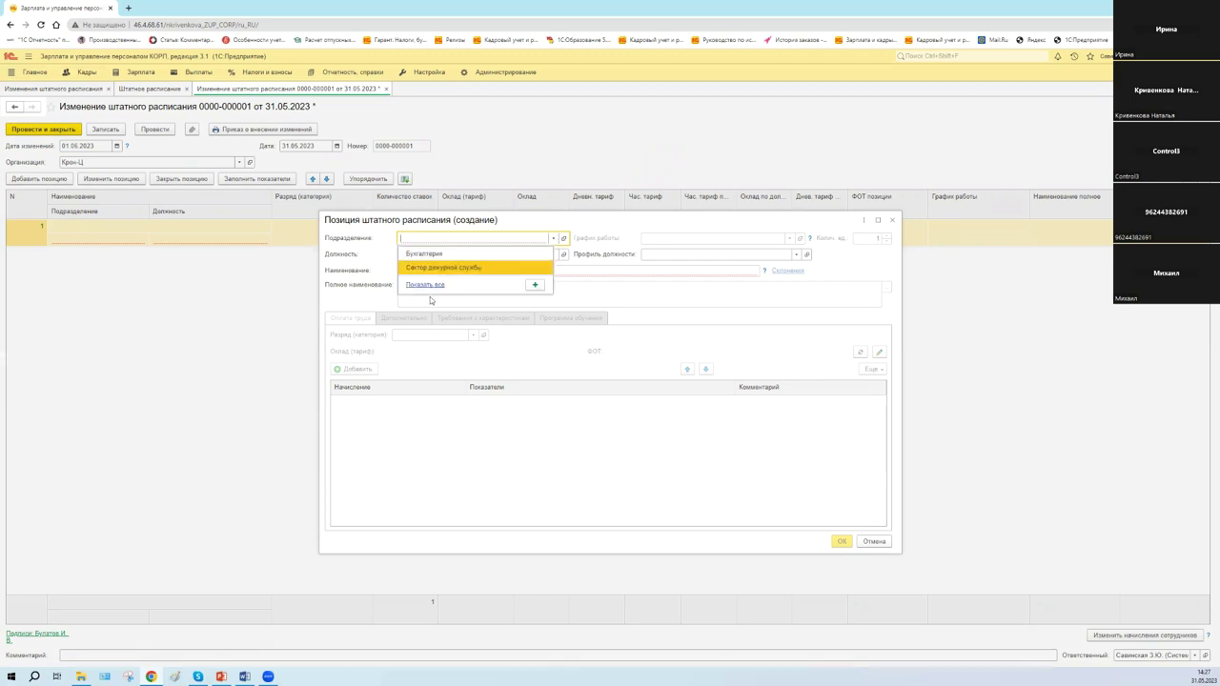
pyautogui.click(443, 237)
pyautogui.write('пэо')
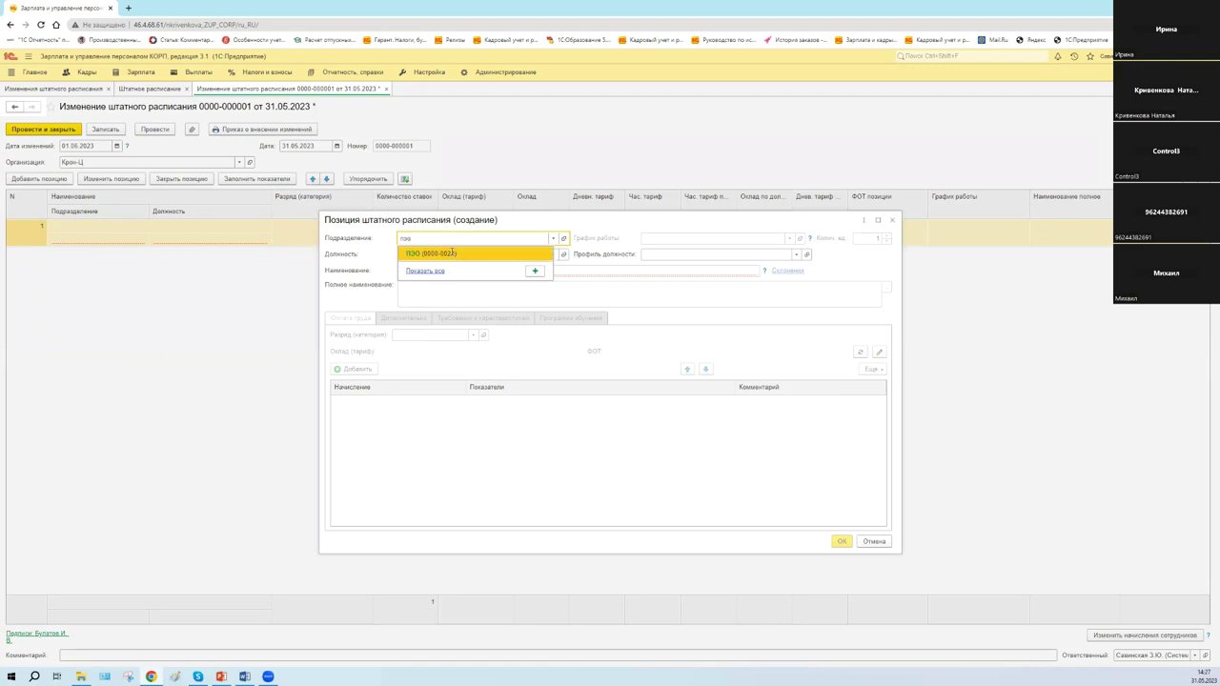
pyautogui.click(454, 254)
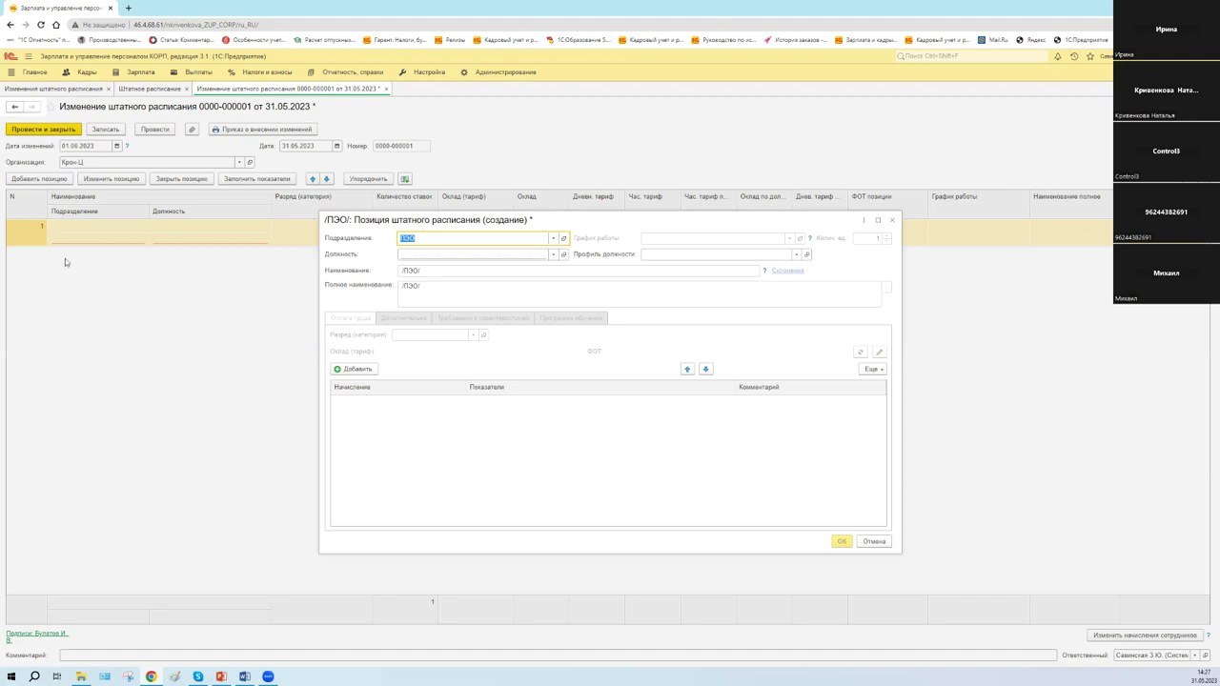
# Find Экономист ПЭО in the Должности list and assign it as the new position's Должность
pyautogui.hotkey('ctrl', 'Tab')
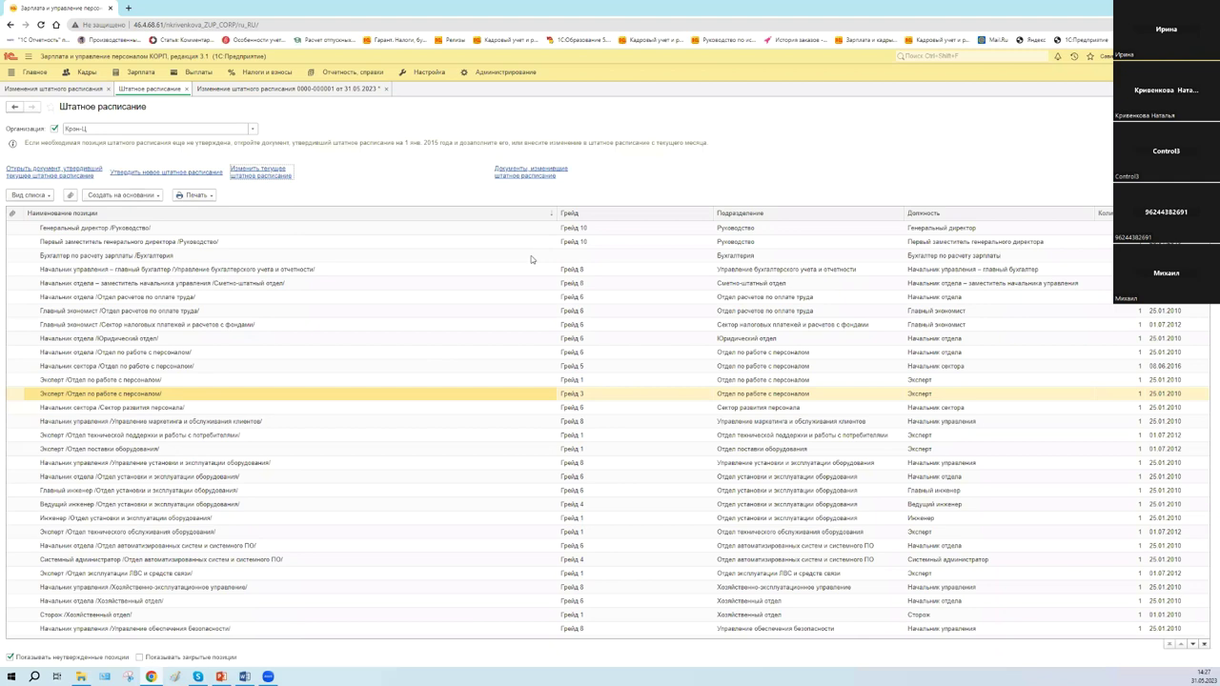
pyautogui.hotkey('ctrl', 'Tab')
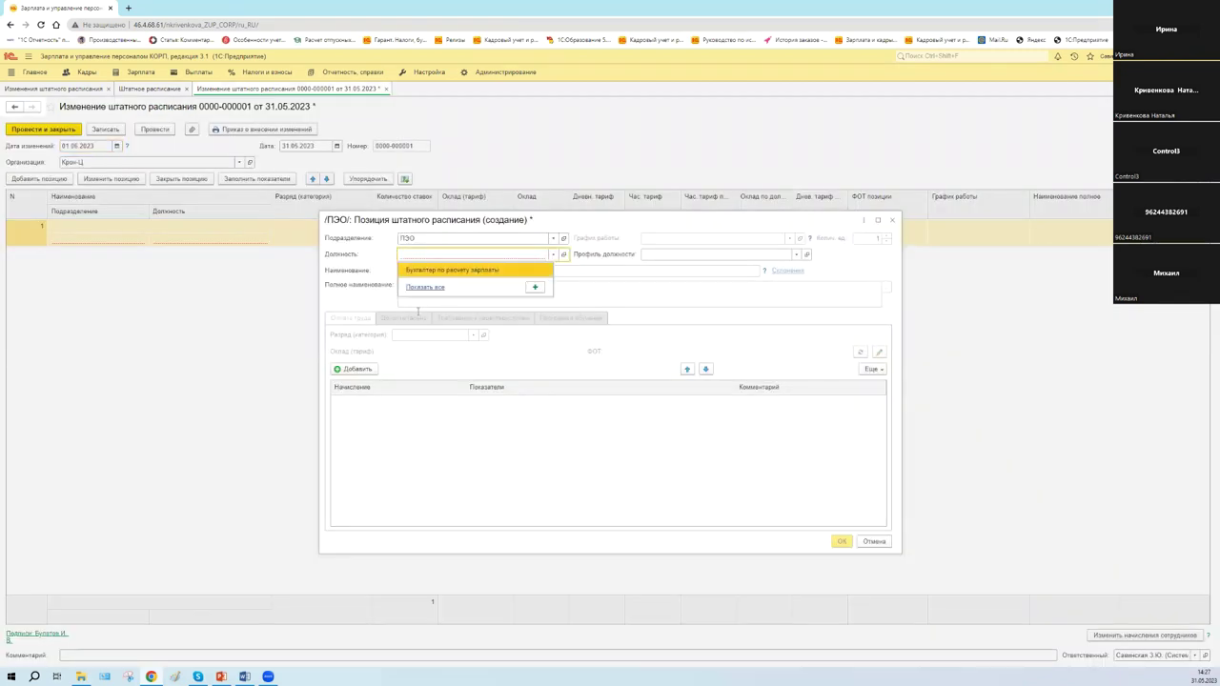
pyautogui.press('F4')
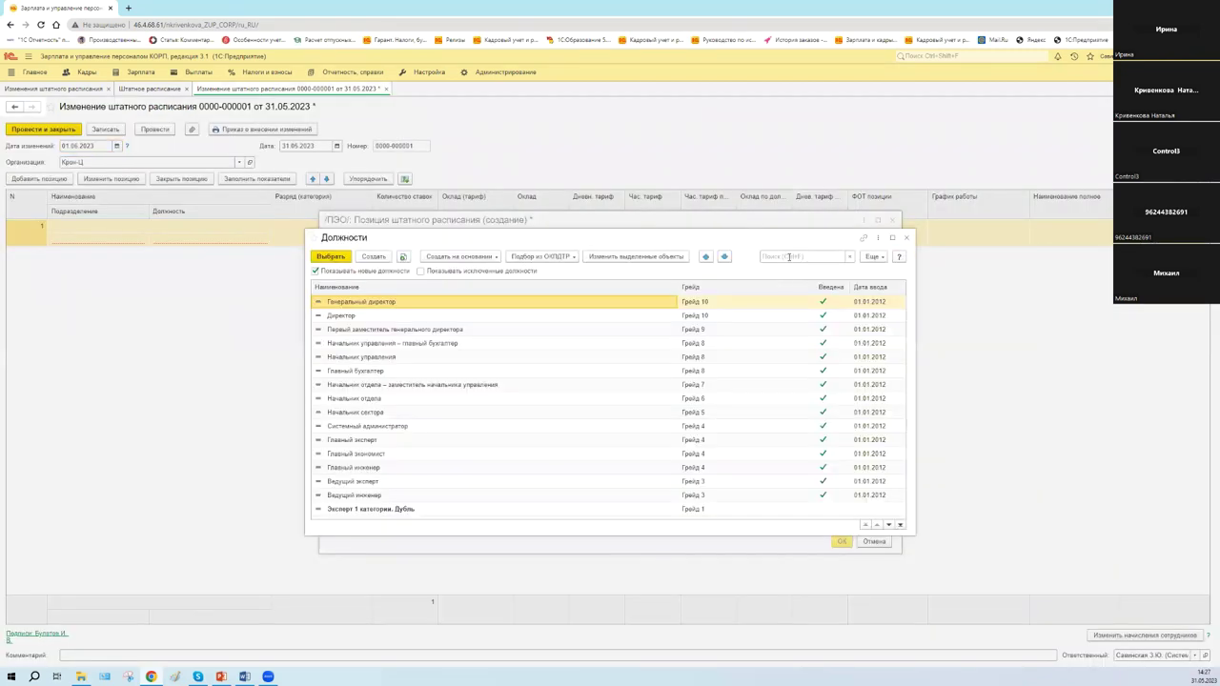
pyautogui.click(788, 256)
pyautogui.write('эконо')
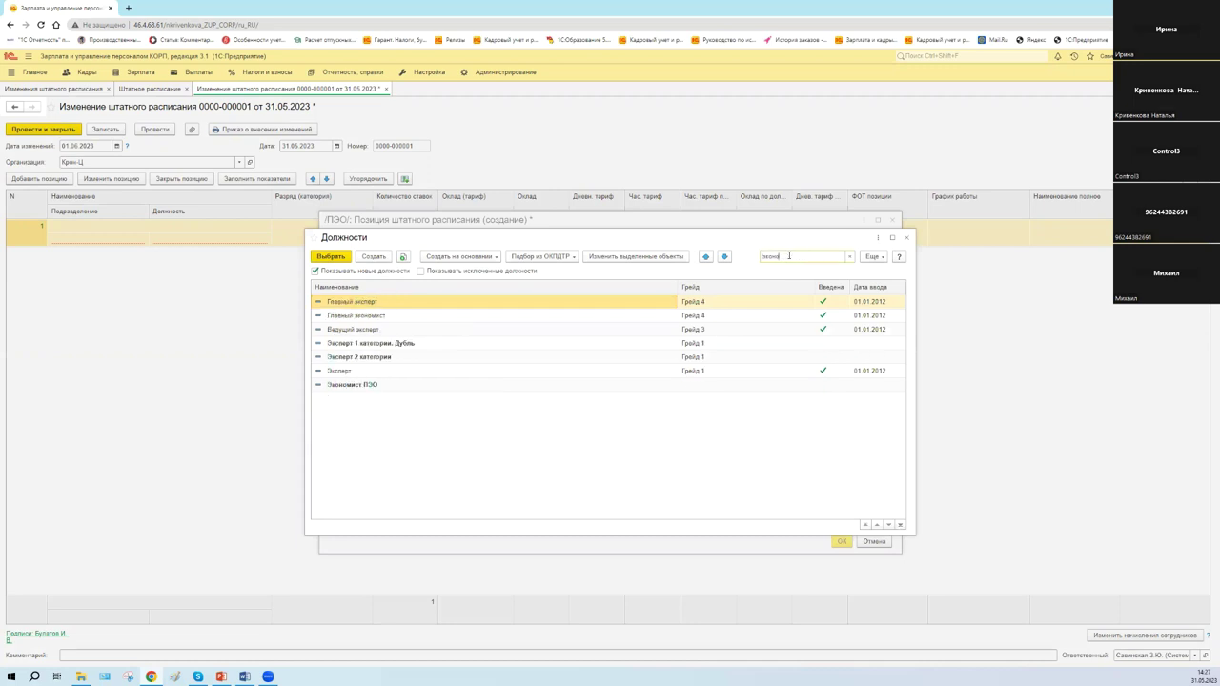
pyautogui.click(399, 316)
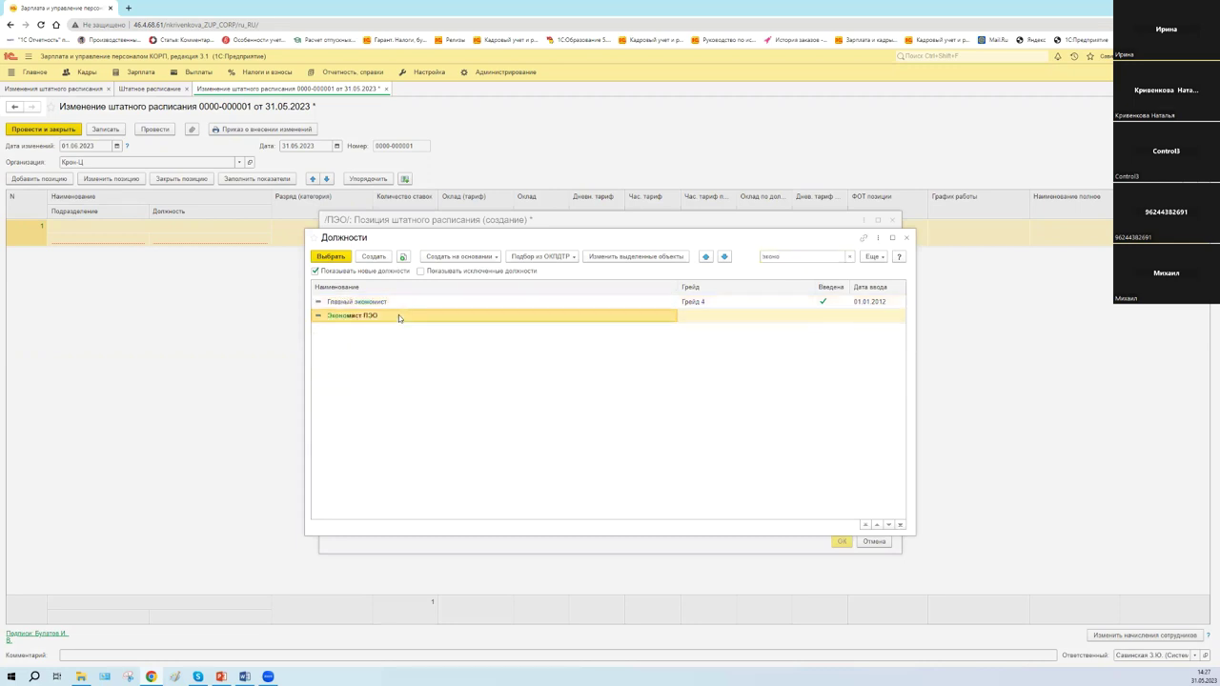
pyautogui.doubleClick(405, 322)
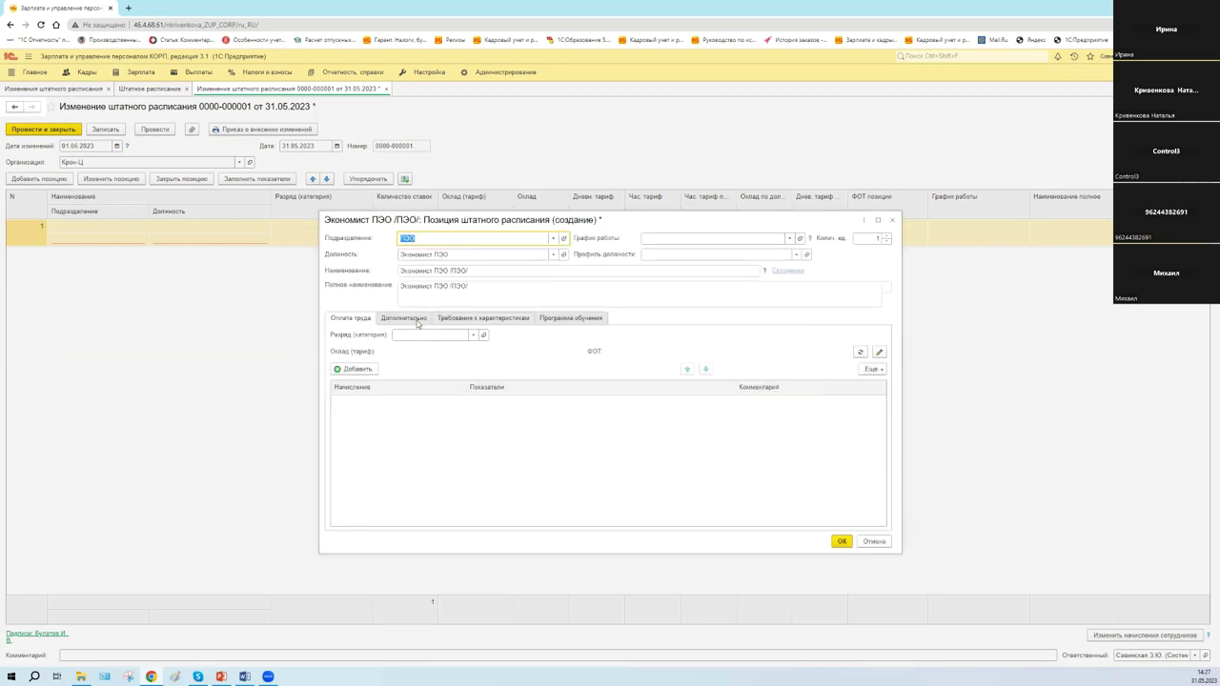
# Set График работы to Пятидневка and view the Профили должностей list for Экономист ПЭО without choosing a profile
pyautogui.click(789, 238)
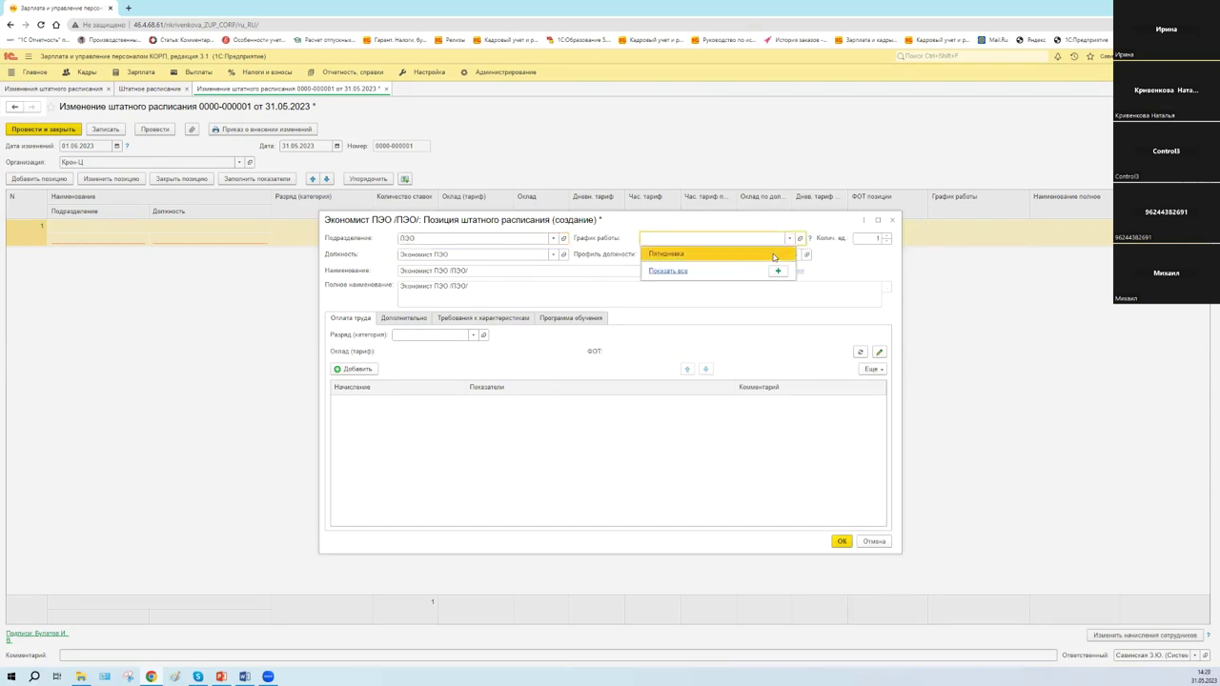
pyautogui.click(774, 255)
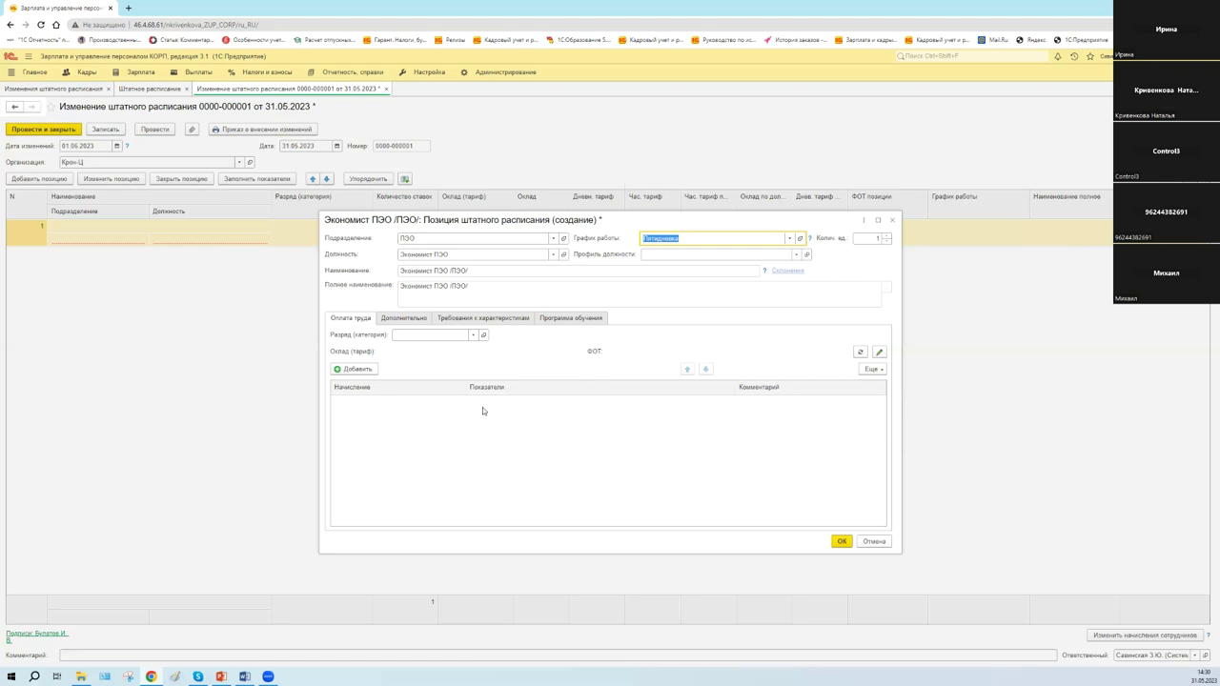
pyautogui.click(796, 254)
pyautogui.click(678, 311)
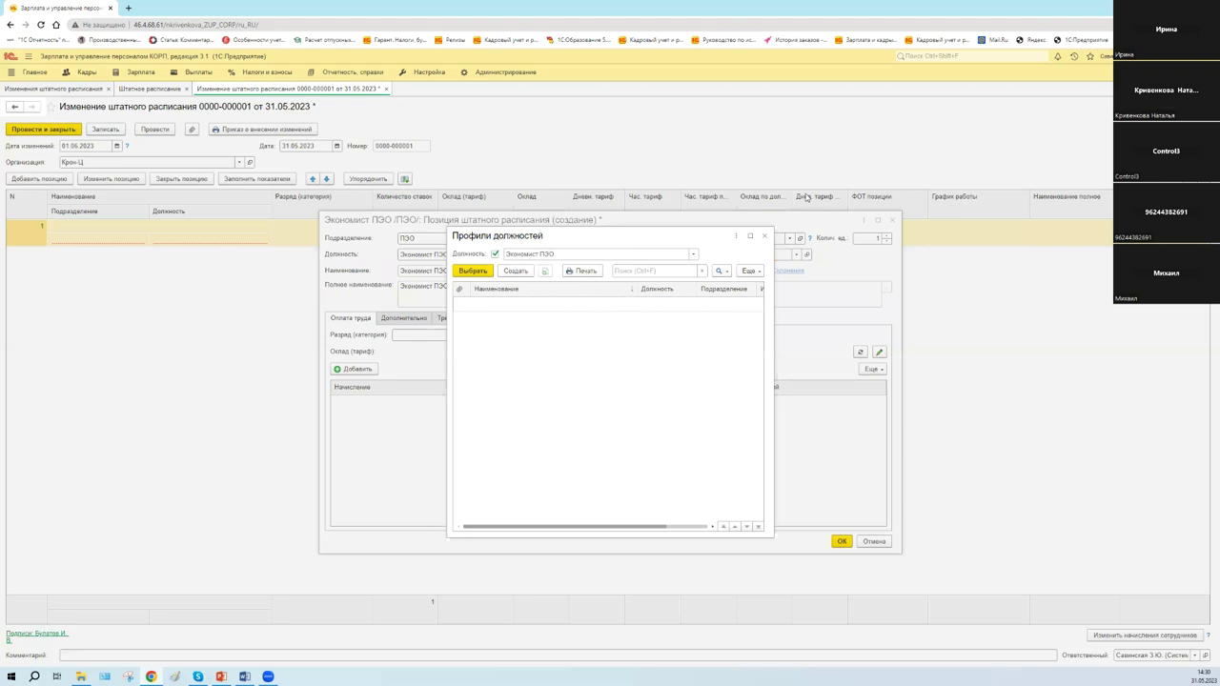
pyautogui.click(764, 235)
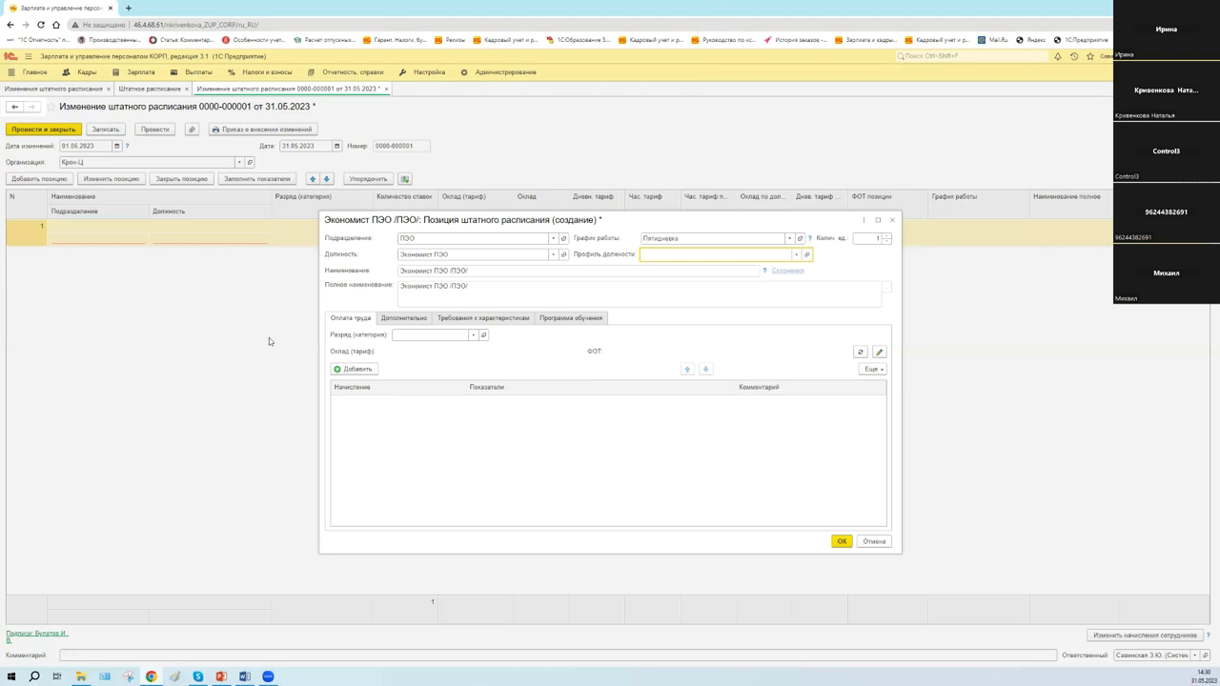
# Examine the position's leave entitlements and the available Разряд (категория) options without selecting one
pyautogui.click(403, 320)
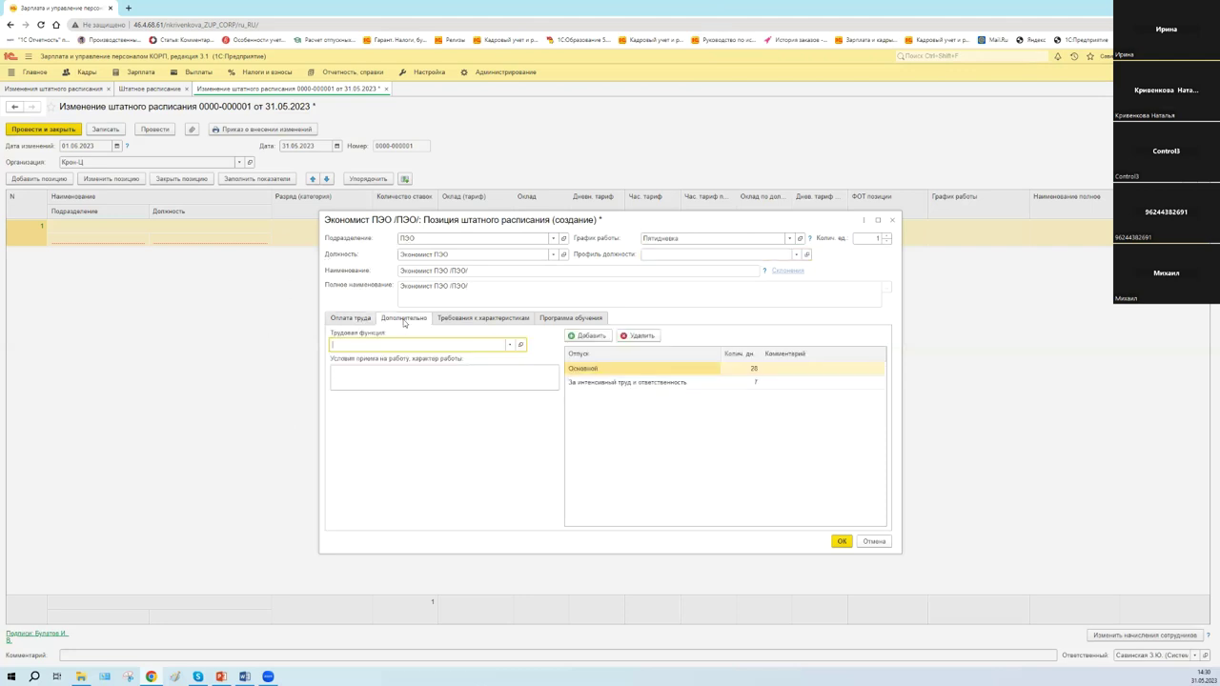
pyautogui.click(351, 318)
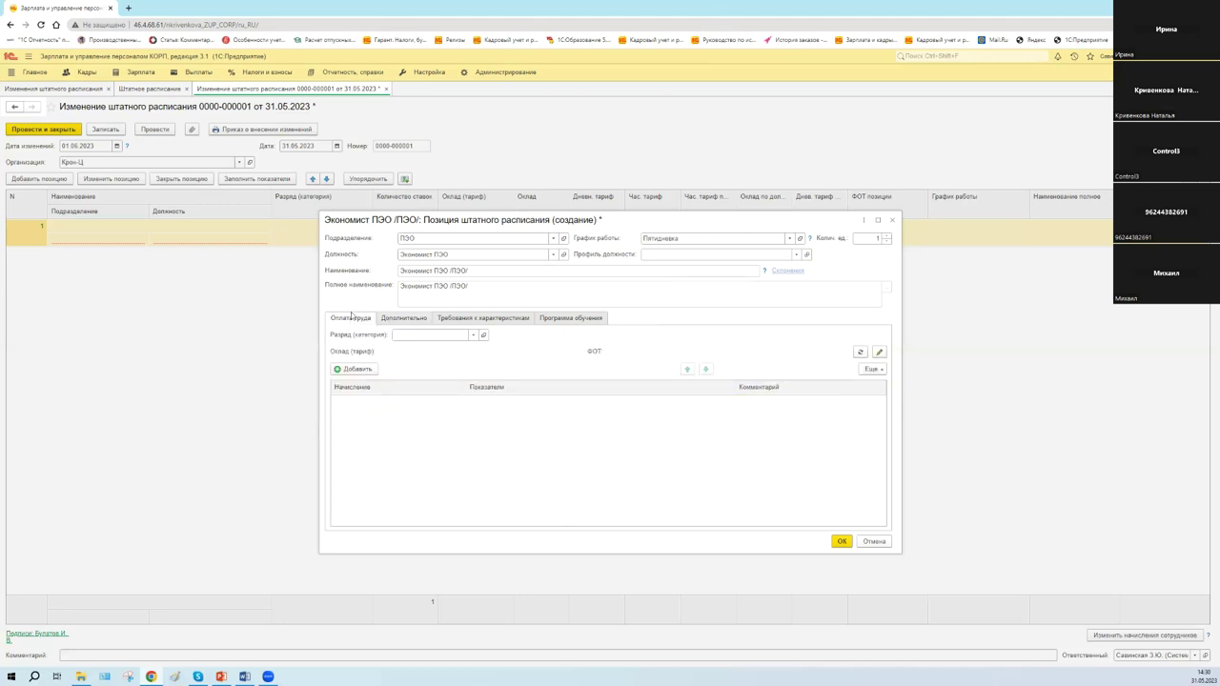
pyautogui.click(477, 336)
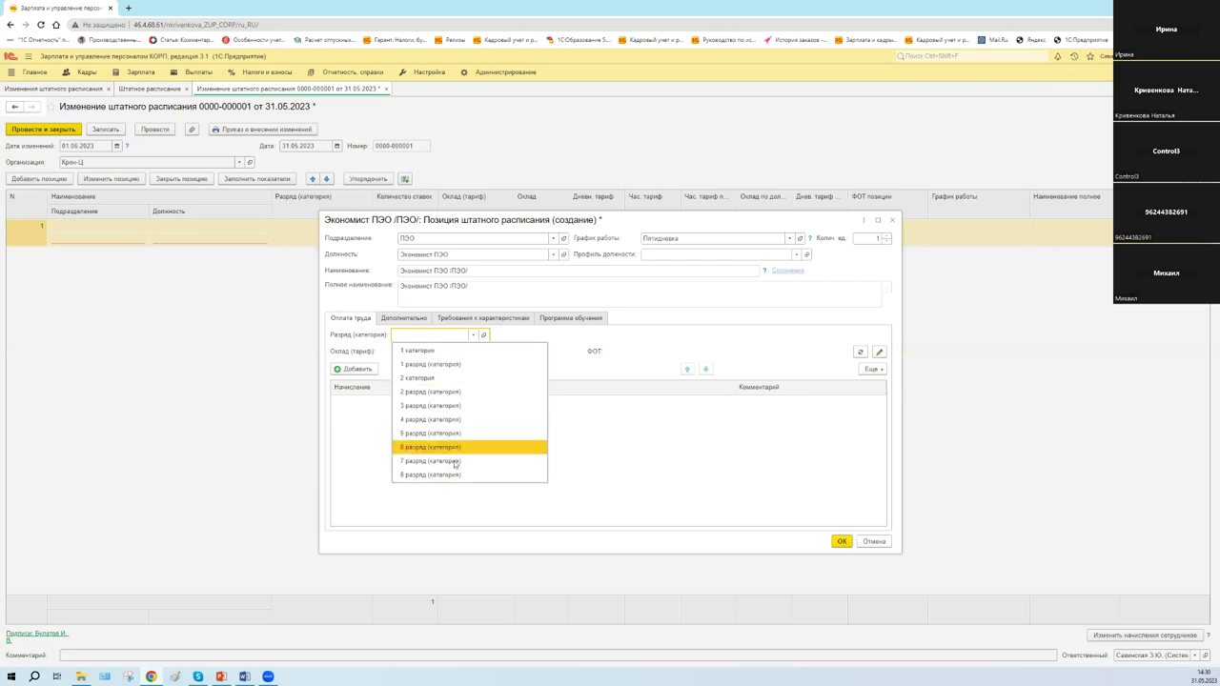
pyautogui.click(623, 411)
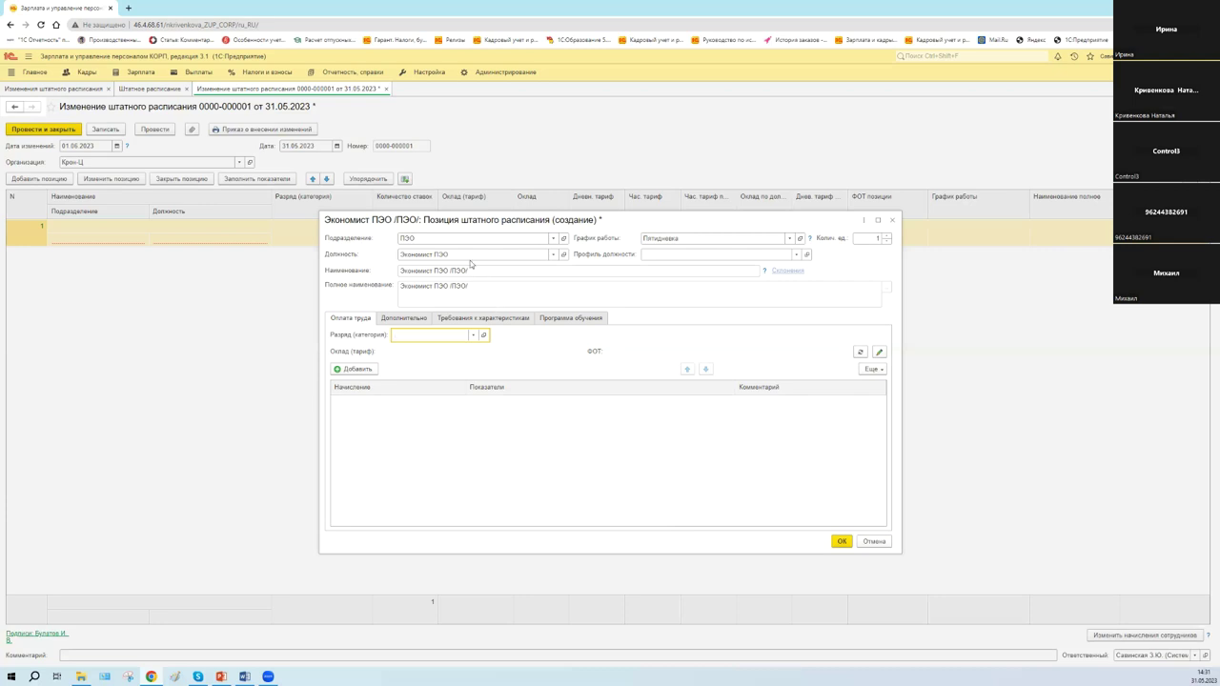
# Clear the График работы value of the Экономист ПЭО position
pyautogui.click(686, 238)
pyautogui.doubleClick(686, 237)
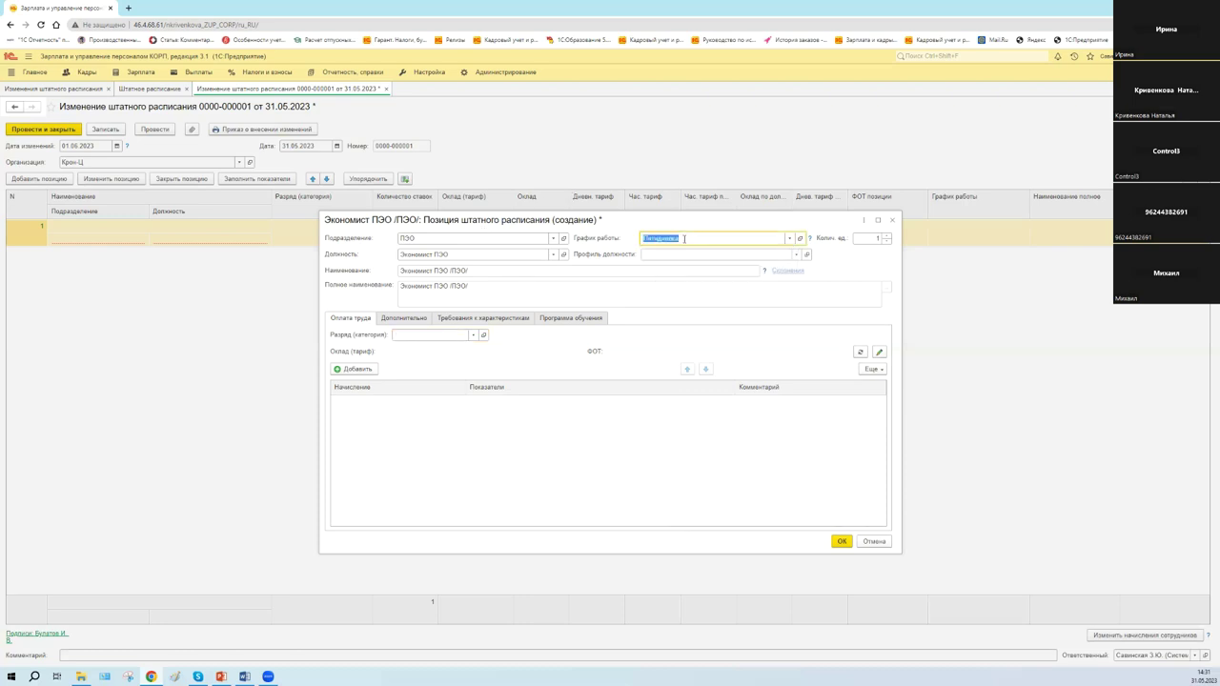
pyautogui.press('BackSpace')
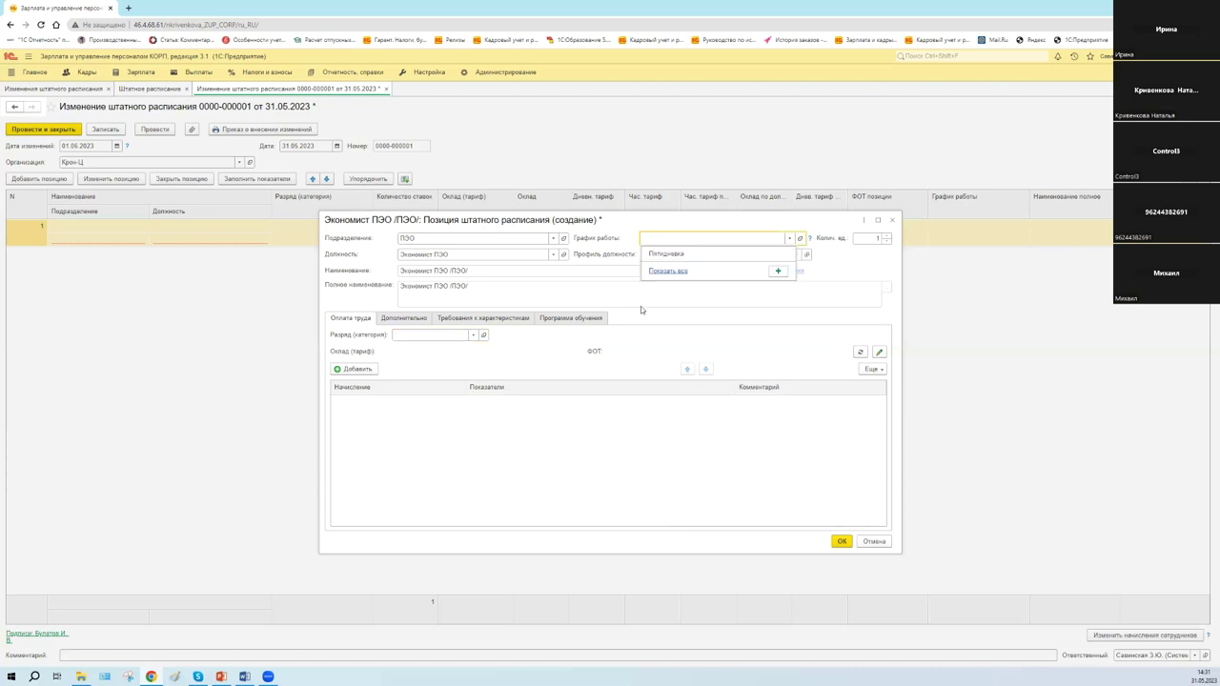
pyautogui.press('Down')
pyautogui.press('Escape')
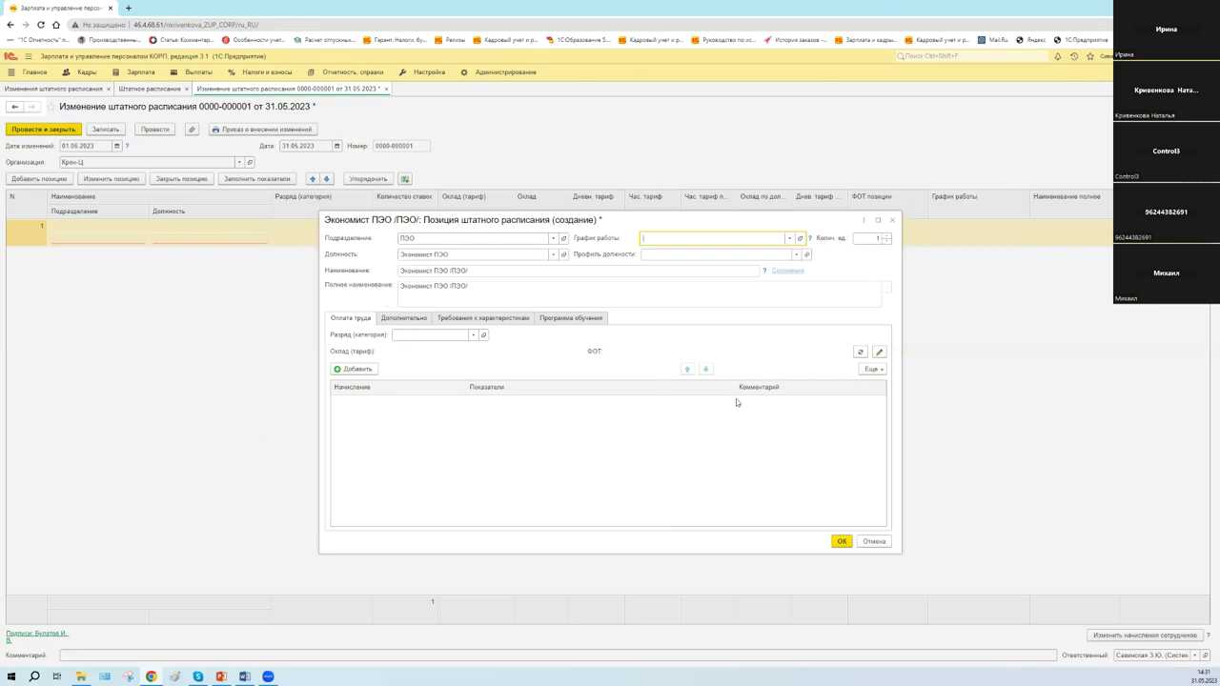
# Delete the leave entries Основной and За интенсивный труд и ответственность from the Экономист ПЭО position
pyautogui.click(406, 321)
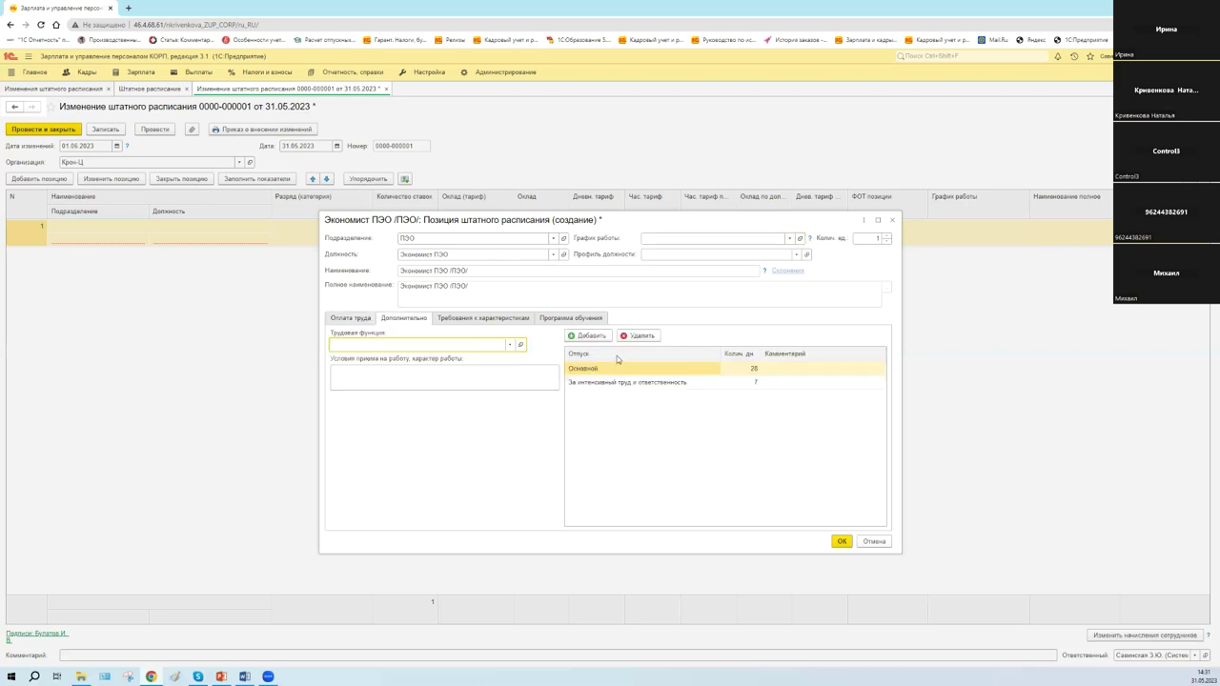
pyautogui.click(630, 337)
pyautogui.click(637, 368)
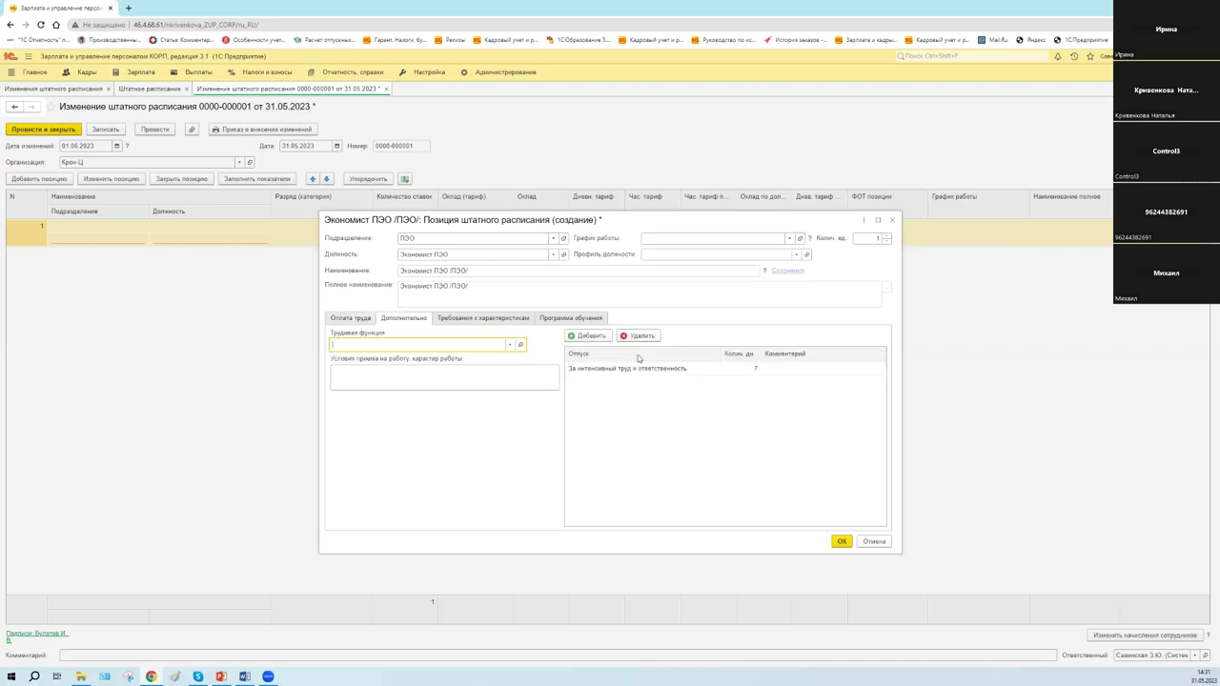
pyautogui.rightClick(615, 370)
pyautogui.click(644, 407)
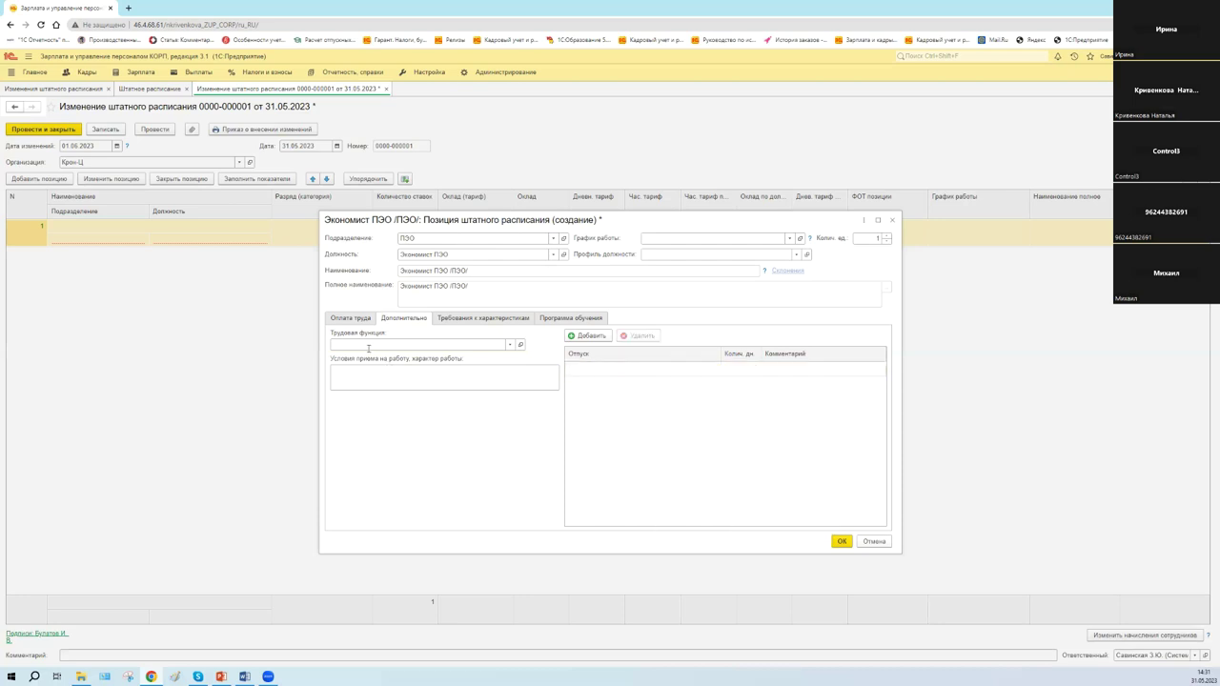
# Confirm the new Экономист ПЭО /ПЭО/ position and review its row in the document's table
pyautogui.click(359, 321)
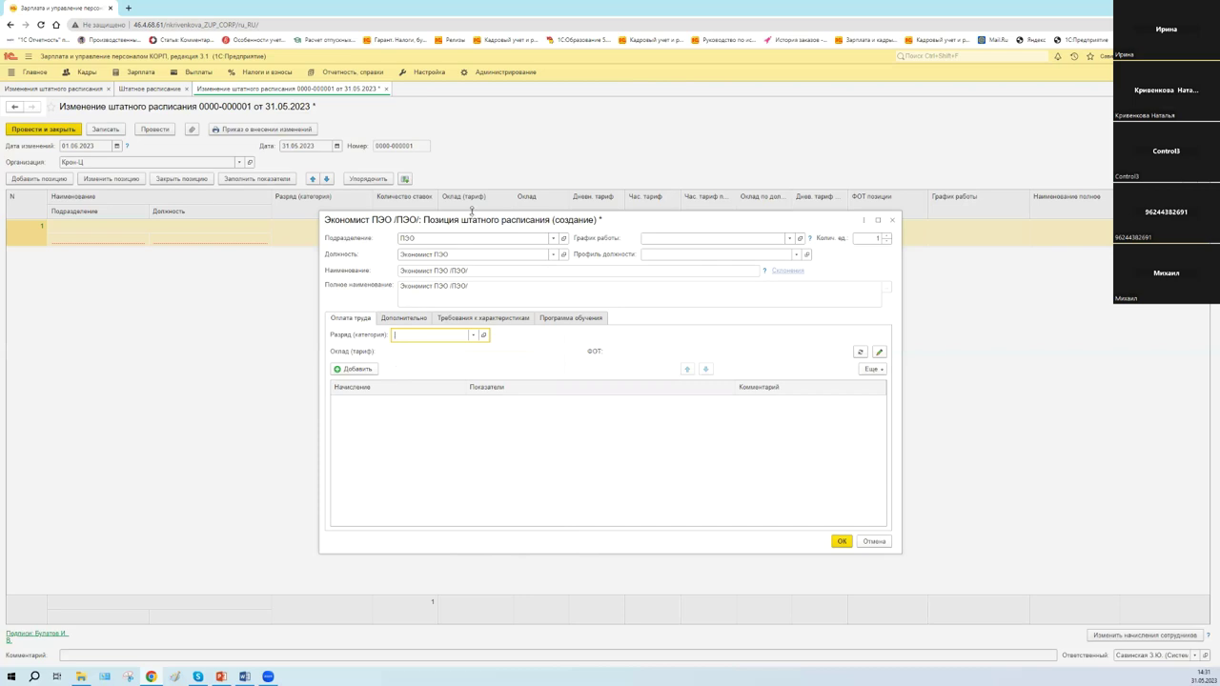
pyautogui.click(478, 270)
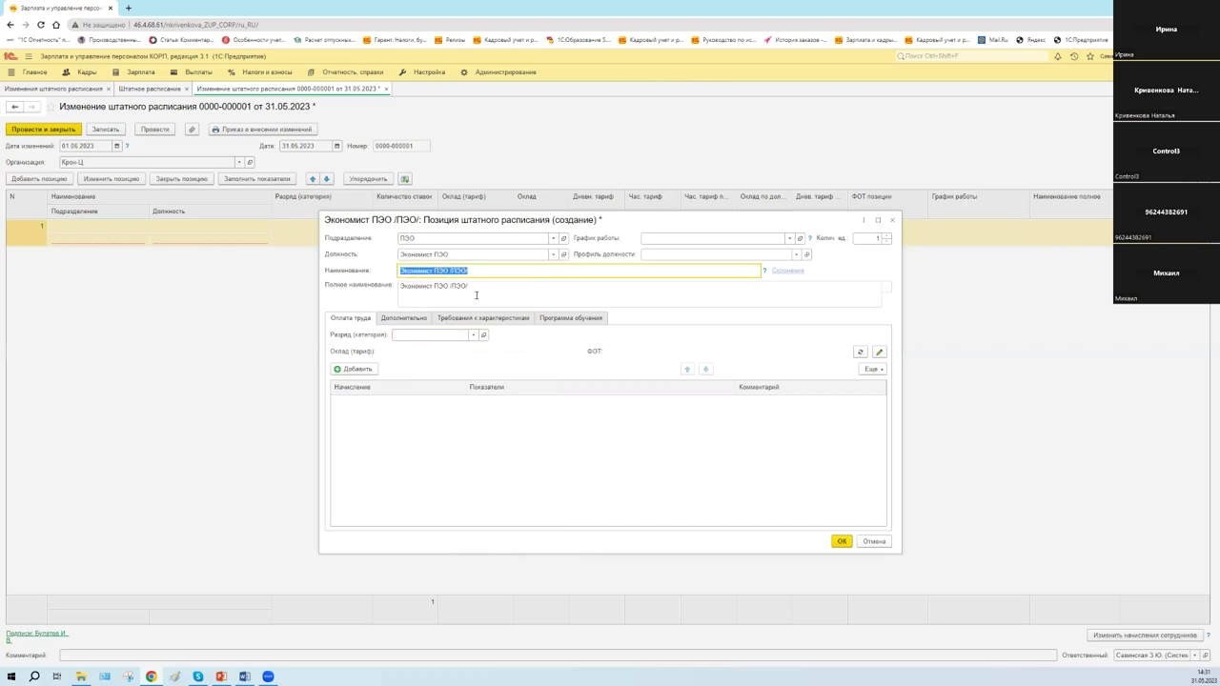
pyautogui.click(842, 542)
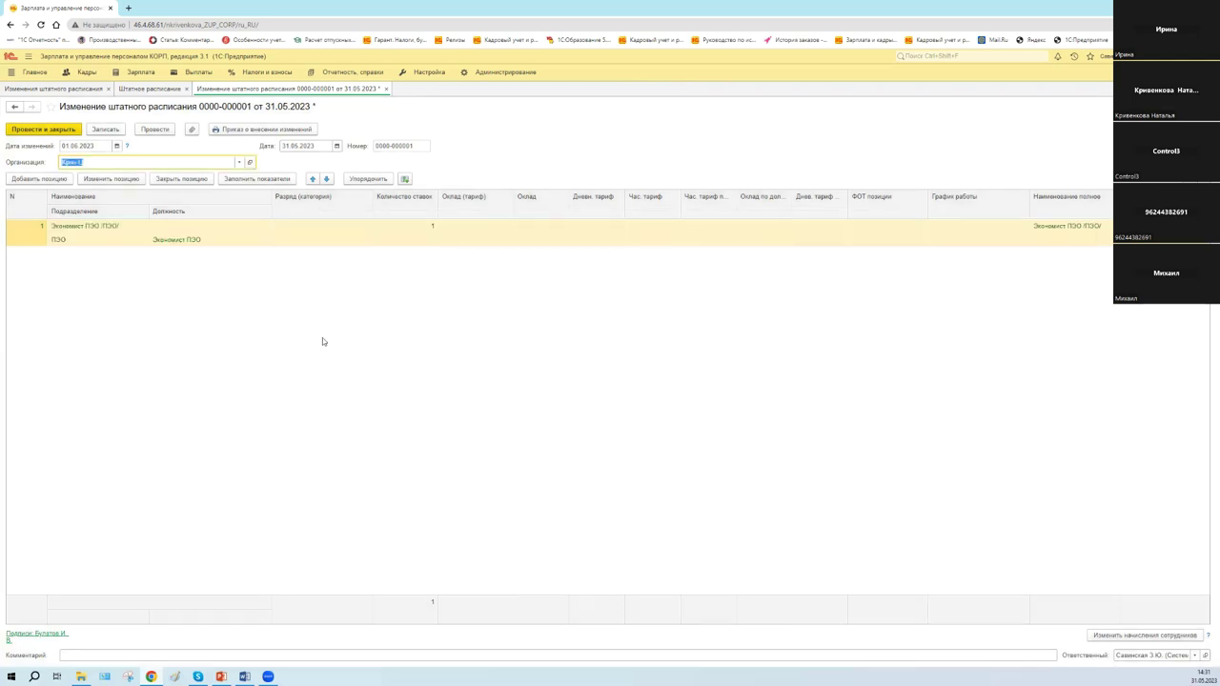
pyautogui.click(298, 231)
pyautogui.click(557, 238)
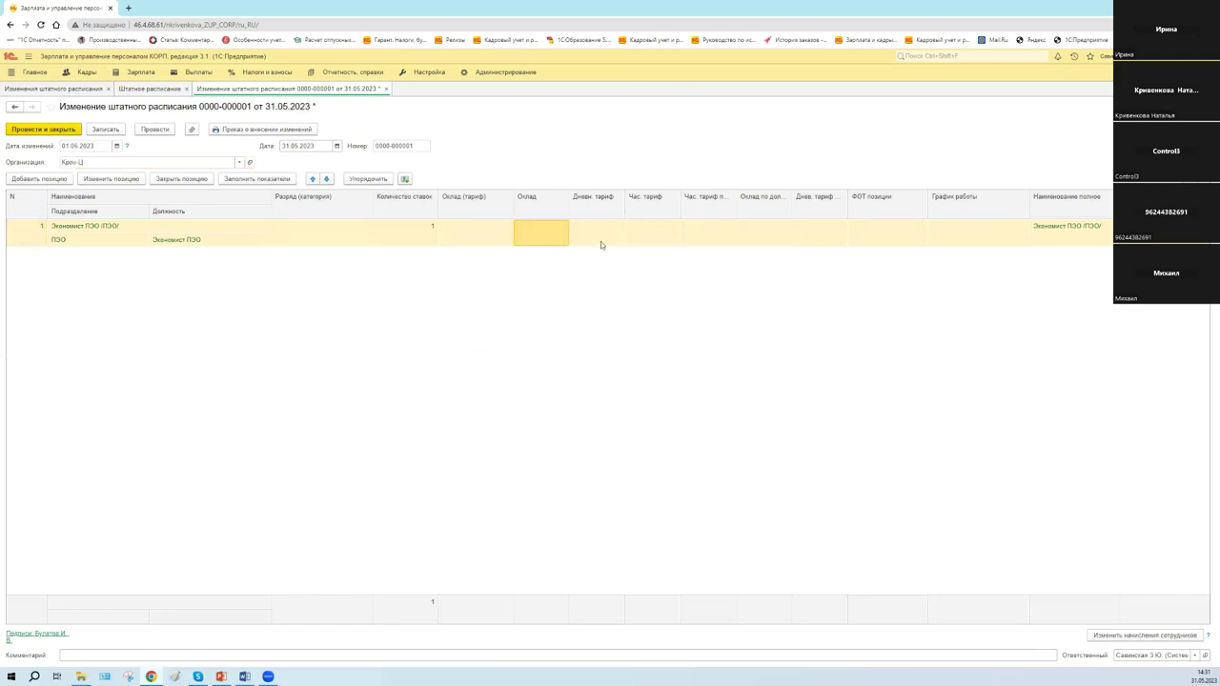
pyautogui.click(600, 241)
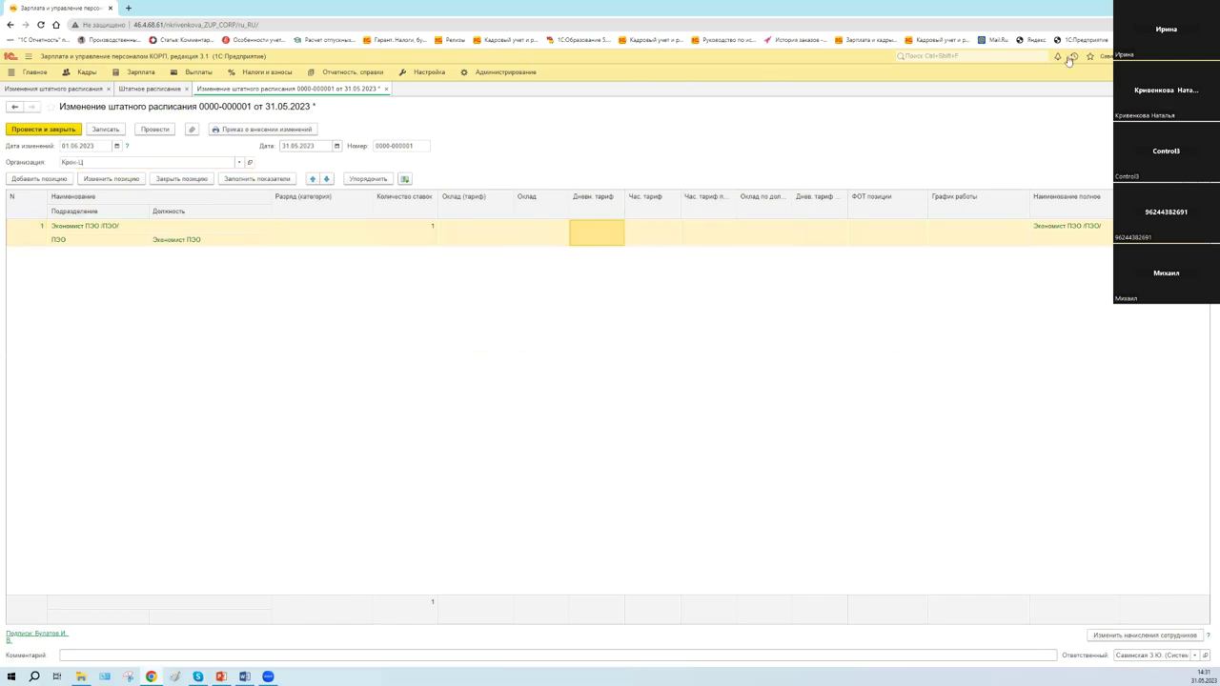
pyautogui.click(1080, 242)
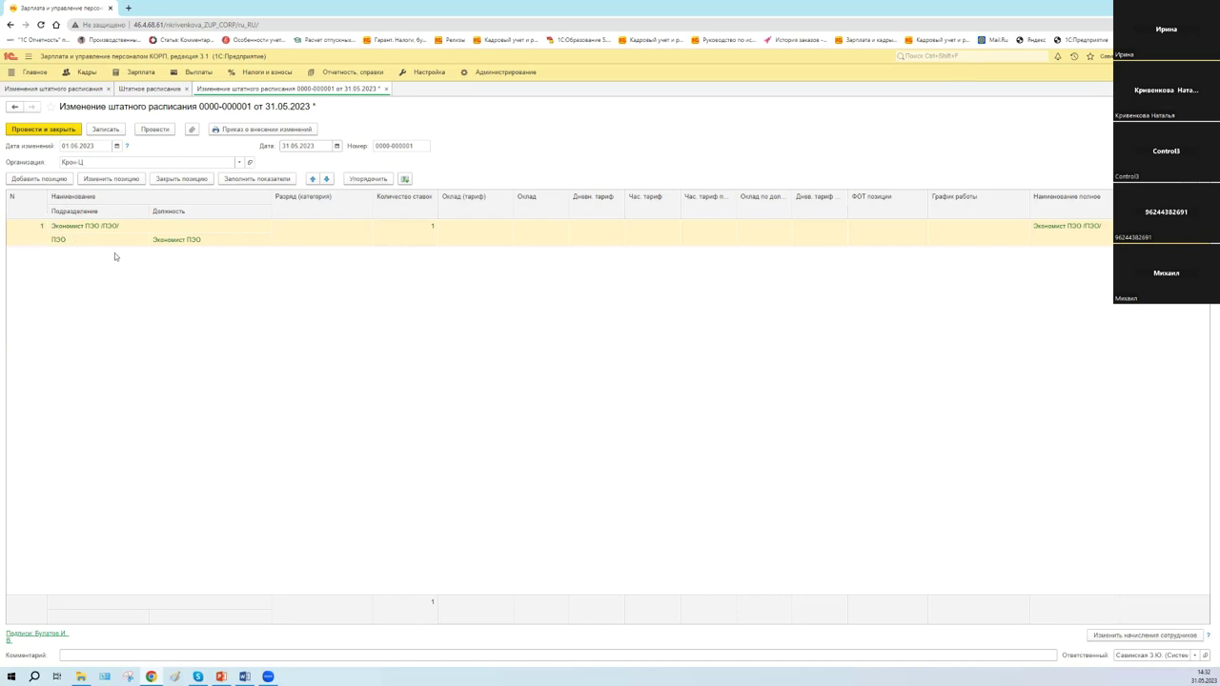
# Open the selection list for changing an existing position and browse it with the unapproved positions option toggled
pyautogui.click(124, 179)
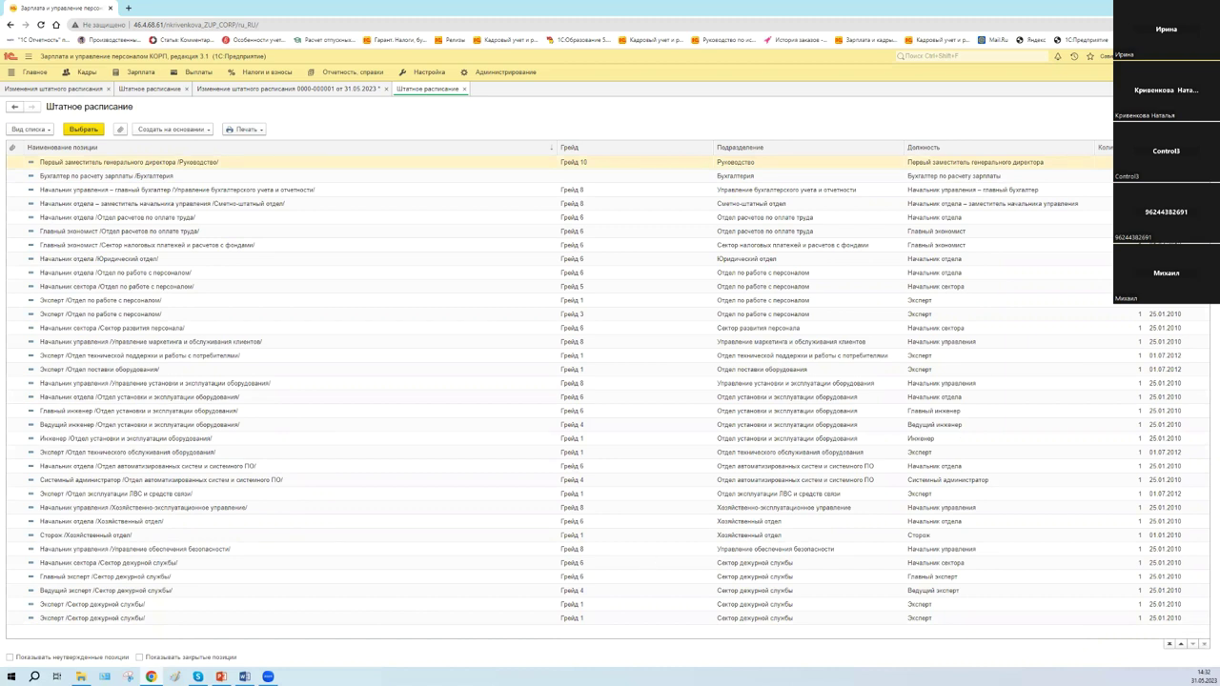
pyautogui.click(11, 658)
pyautogui.scroll(-1, 845, 345)
pyautogui.click(732, 373)
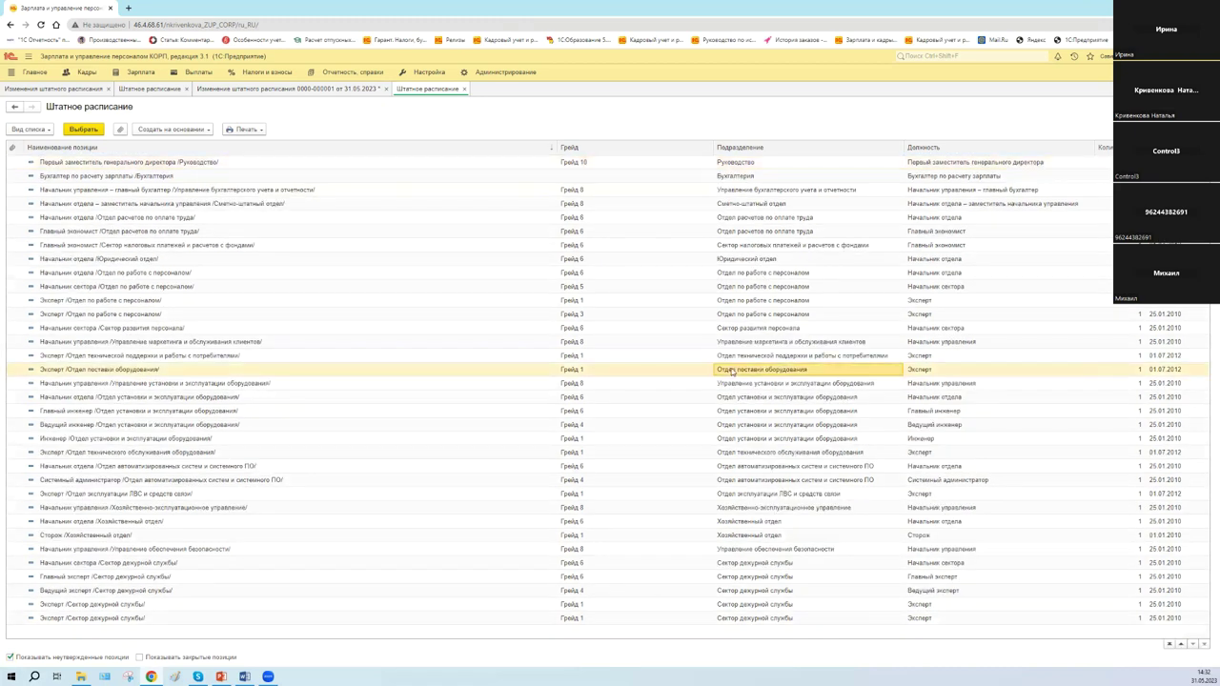
pyautogui.click(736, 477)
pyautogui.click(324, 383)
pyautogui.scroll(1, 286, 400)
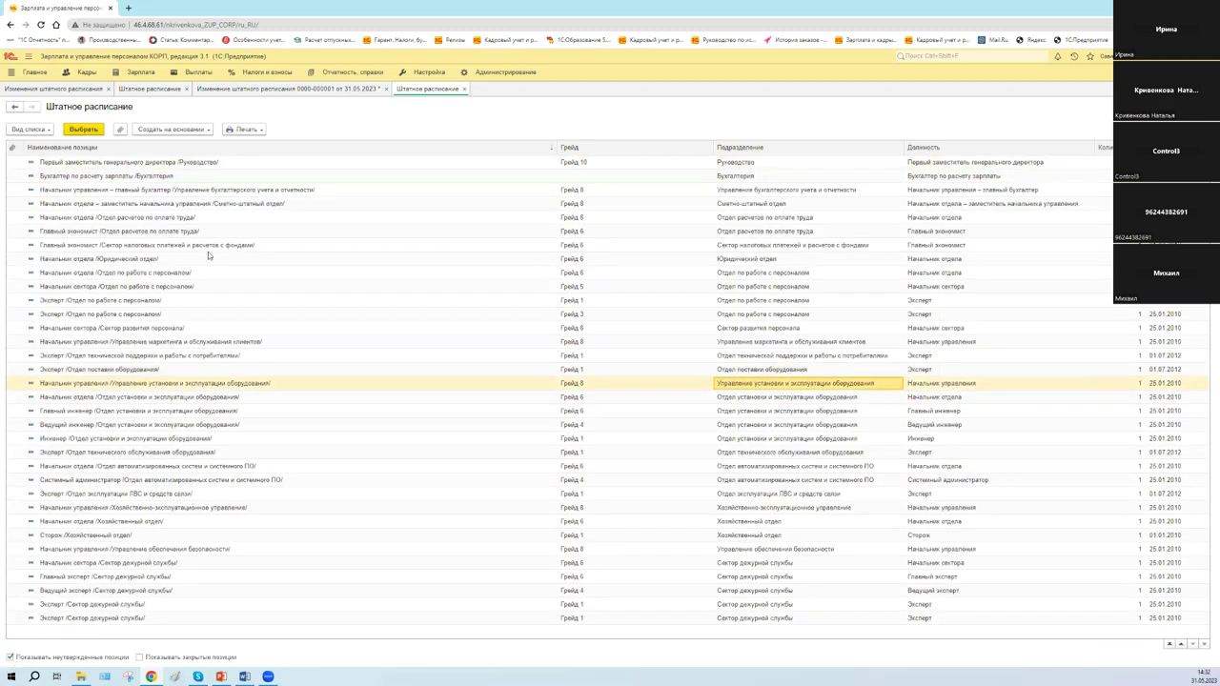
pyautogui.click(10, 657)
# Return to the Крон-Ц Штатное расписание list and look through its positions
pyautogui.click(89, 75)
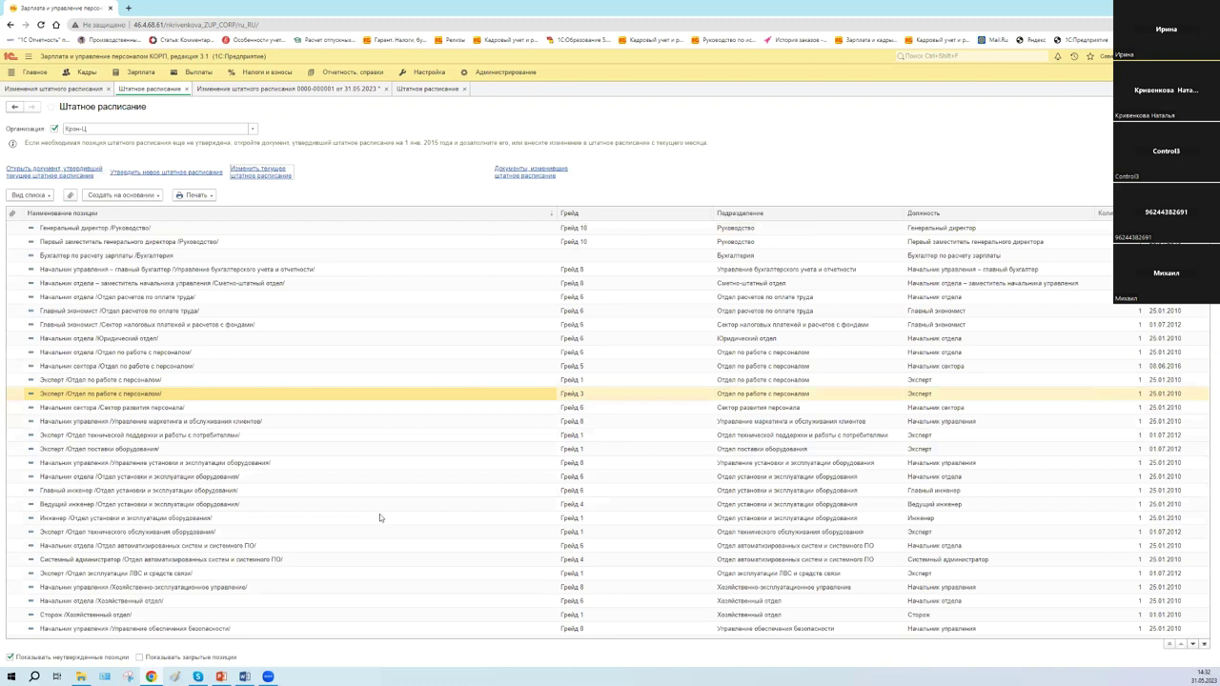
pyautogui.click(380, 513)
pyautogui.scroll(-1, 400, 498)
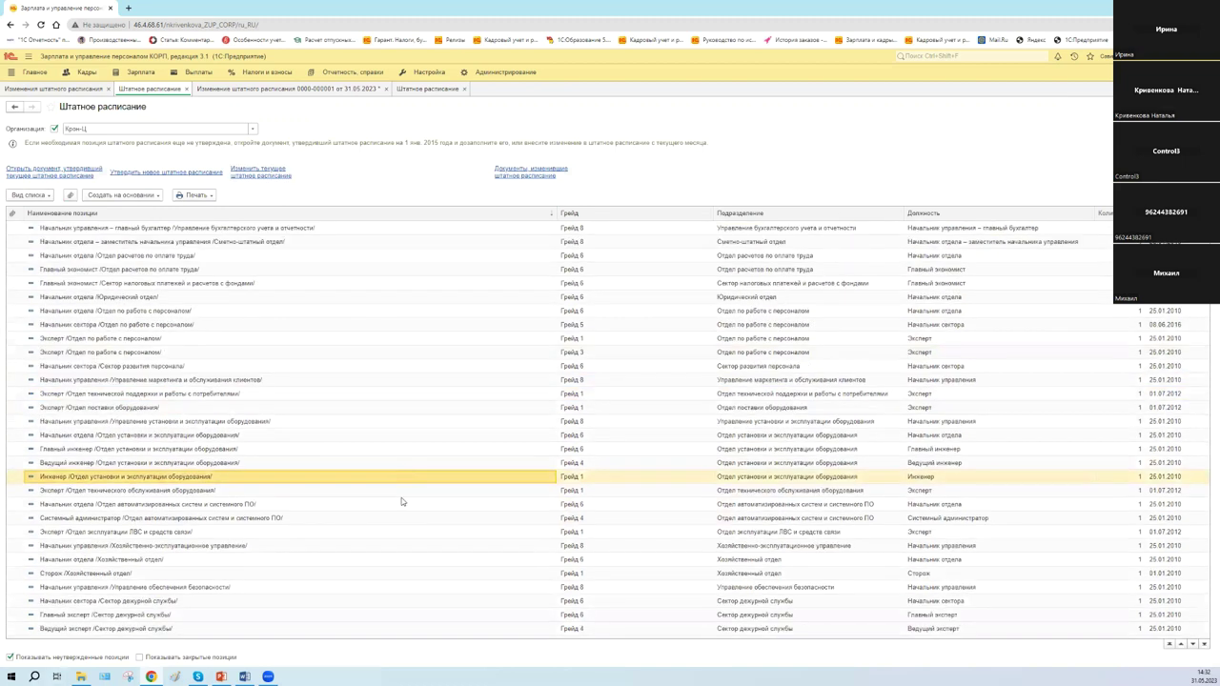
# Return to the Изменение штатного расписания document of 31.05.2023 for Крон-Ц and post it
pyautogui.scroll(1, 215, 315)
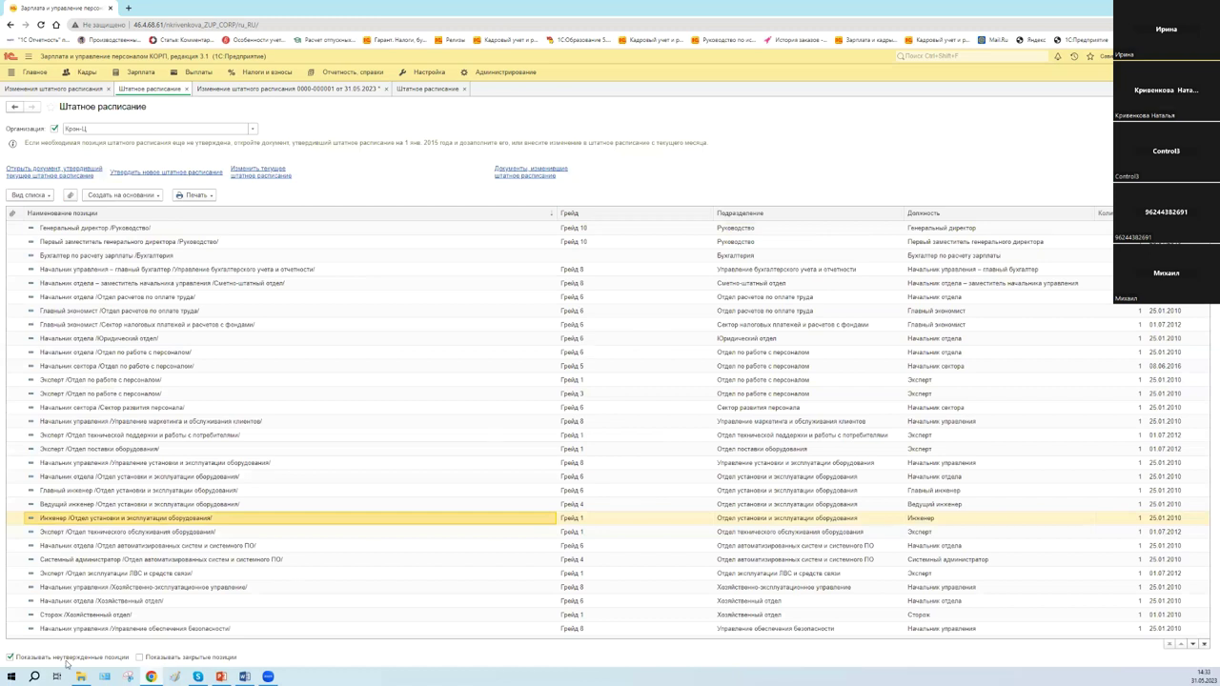
pyautogui.scroll(-2, 66, 664)
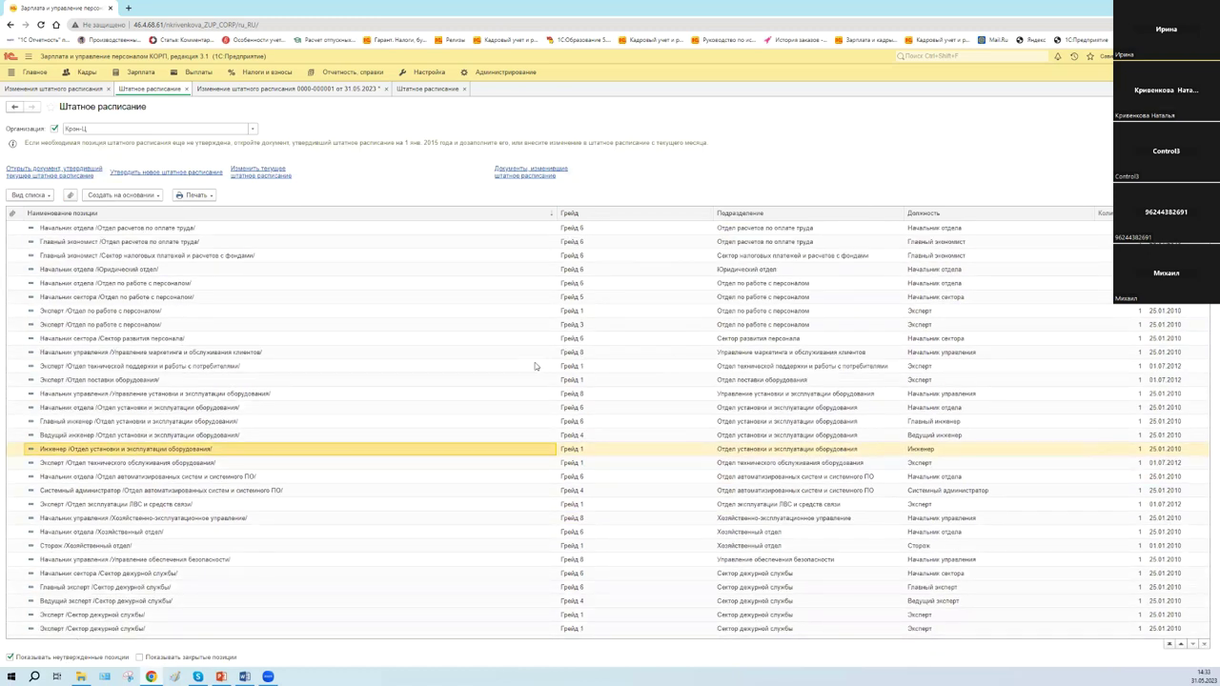
pyautogui.click(317, 89)
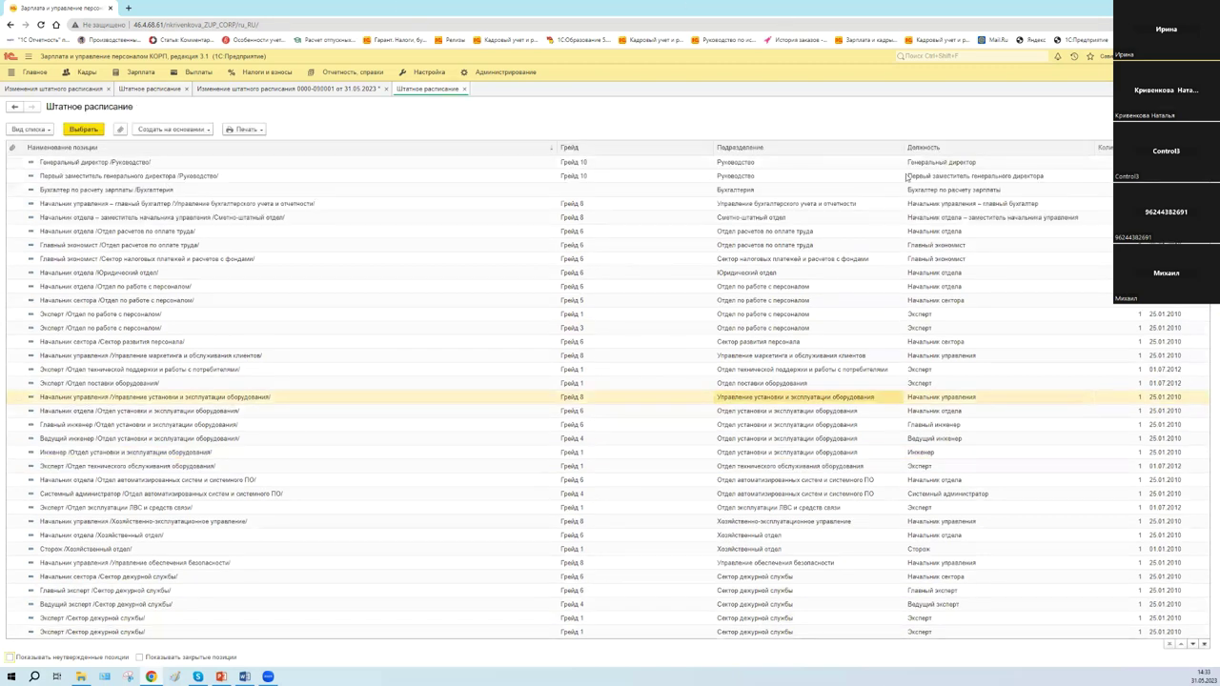
pyautogui.click(285, 89)
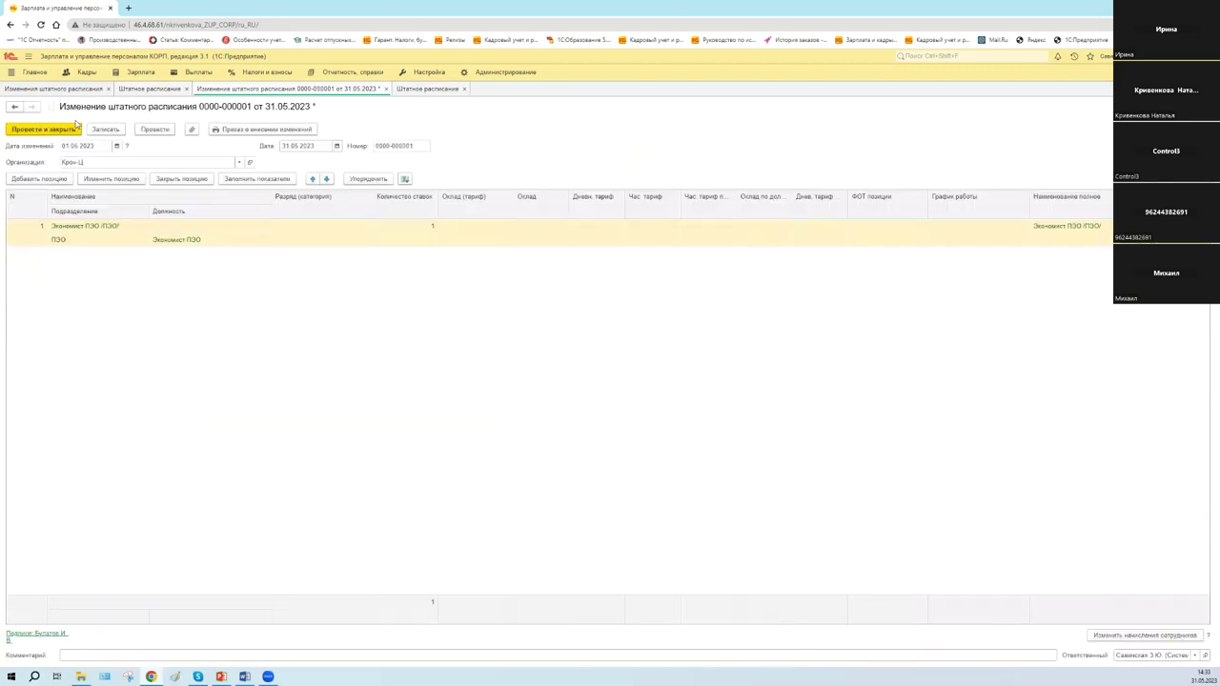
pyautogui.click(163, 134)
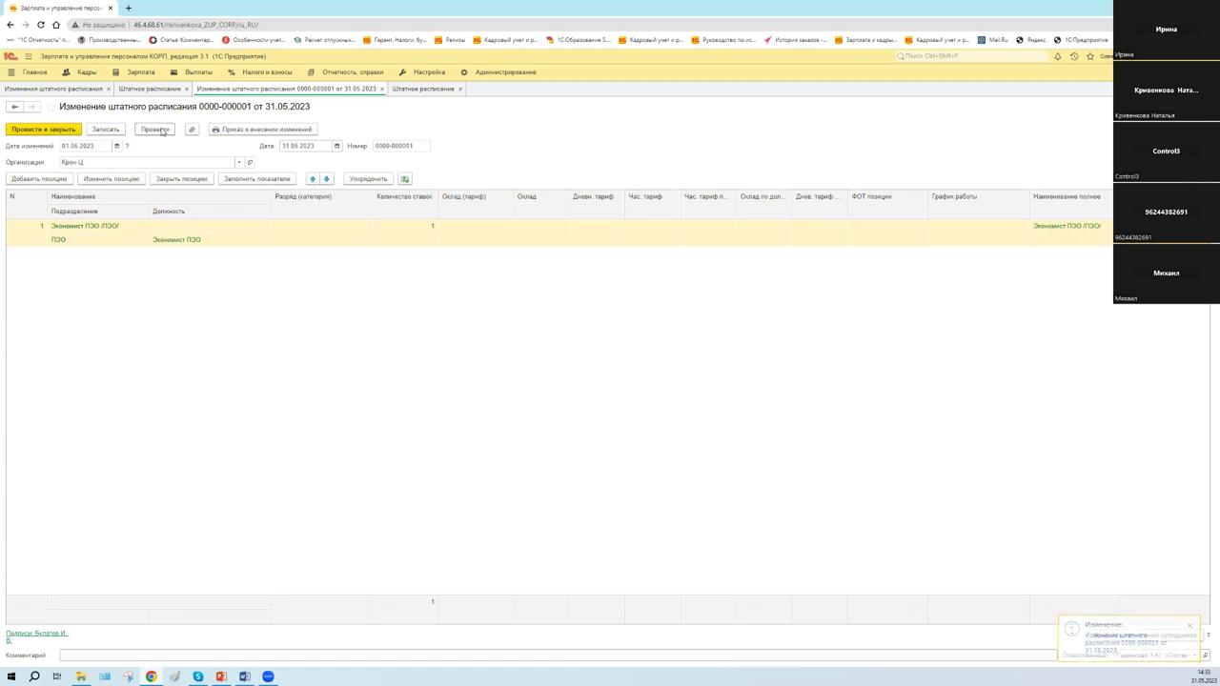
# Preview the printed order on the staffing schedule changes, and close both the preview and the change document
pyautogui.click(159, 133)
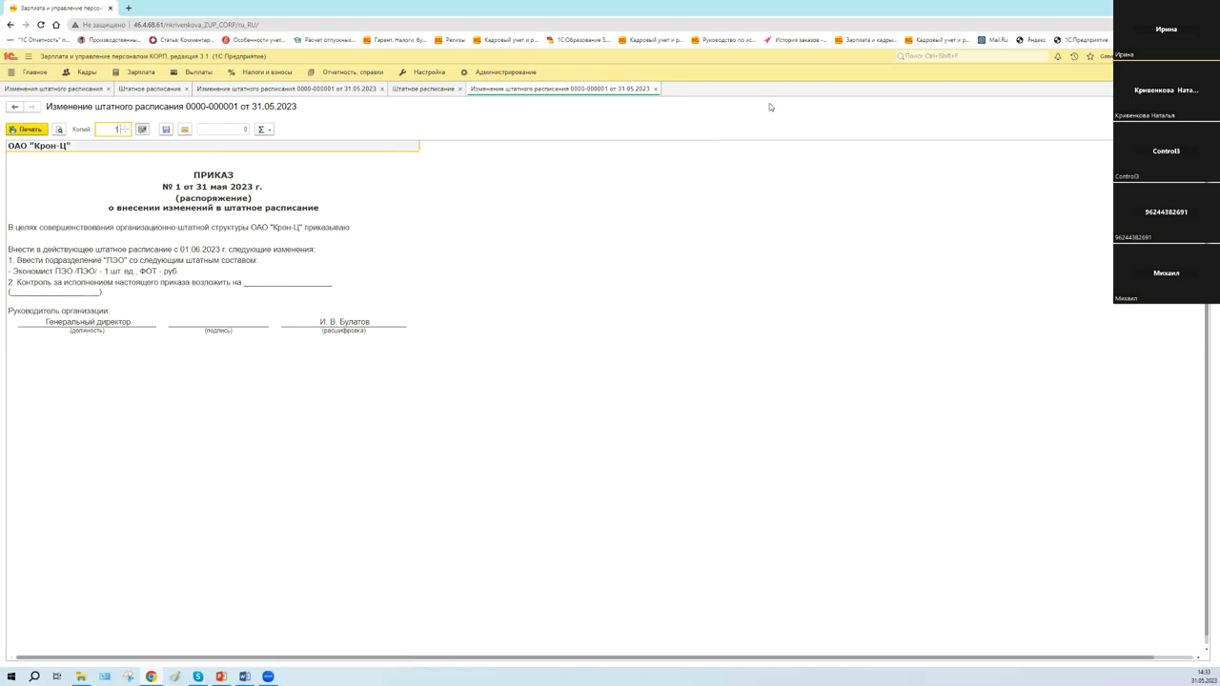
pyautogui.click(657, 88)
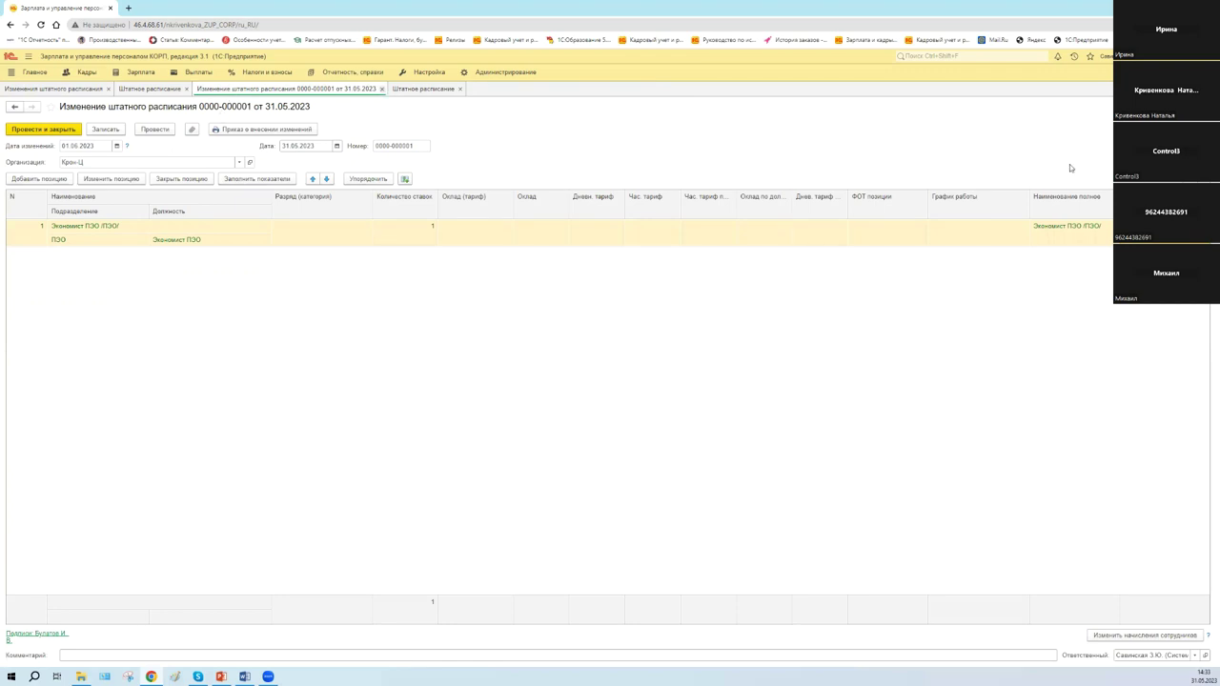
pyautogui.press('Escape')
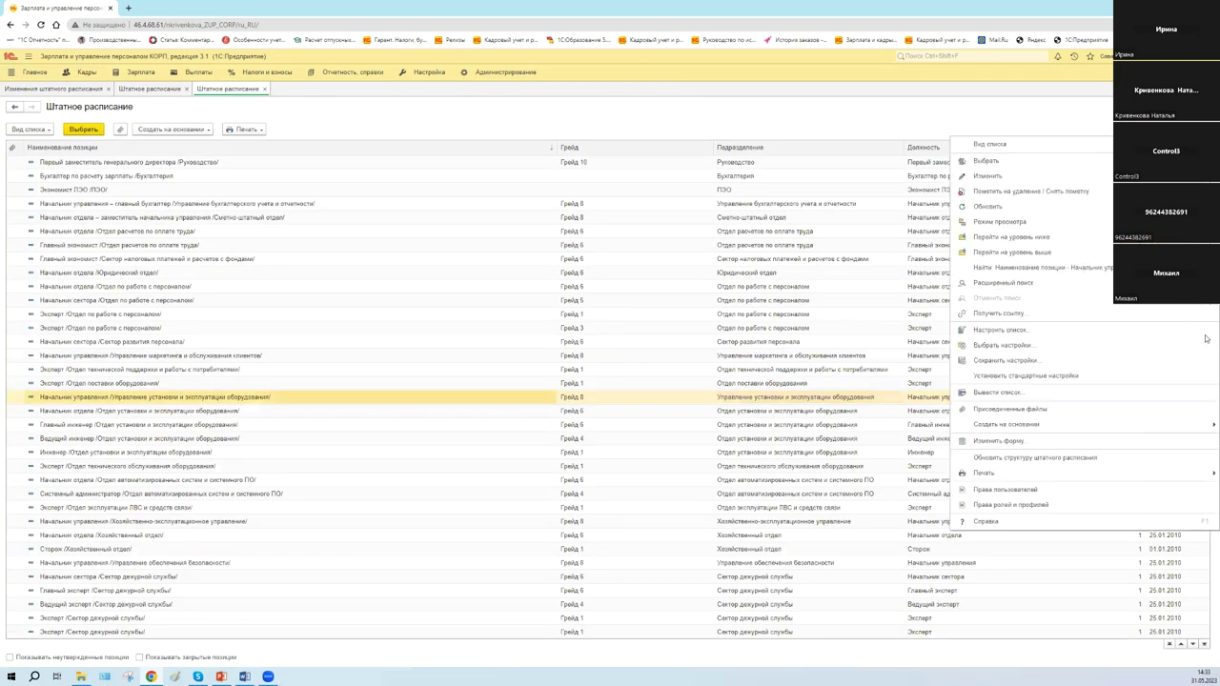
# Reopen the 31.05.2023 change document from the Изменения штатного расписания list and check its change date
pyautogui.rightClick(951, 139)
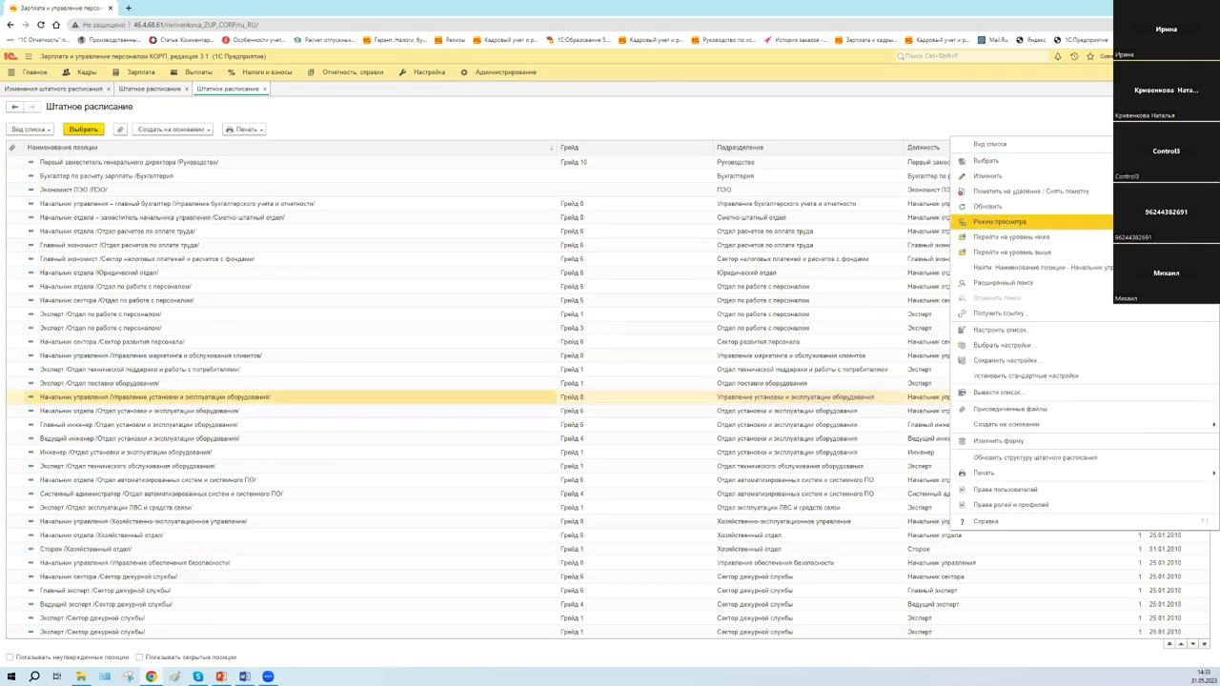
pyautogui.press('Escape')
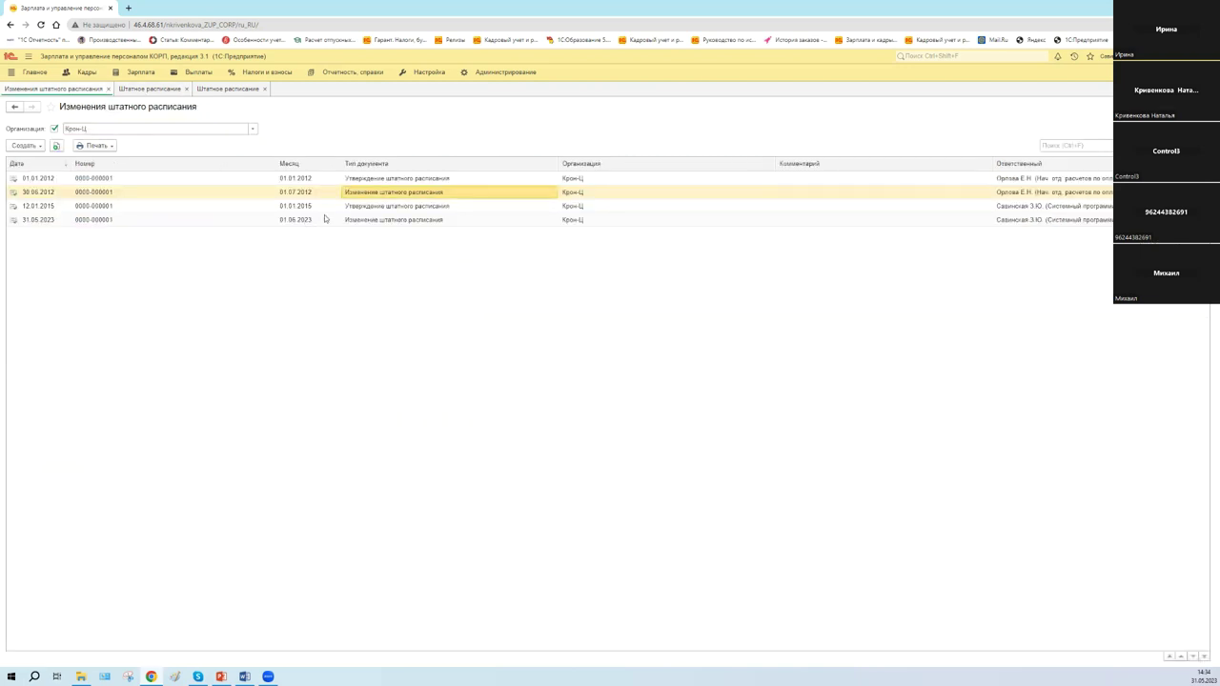
pyautogui.doubleClick(306, 220)
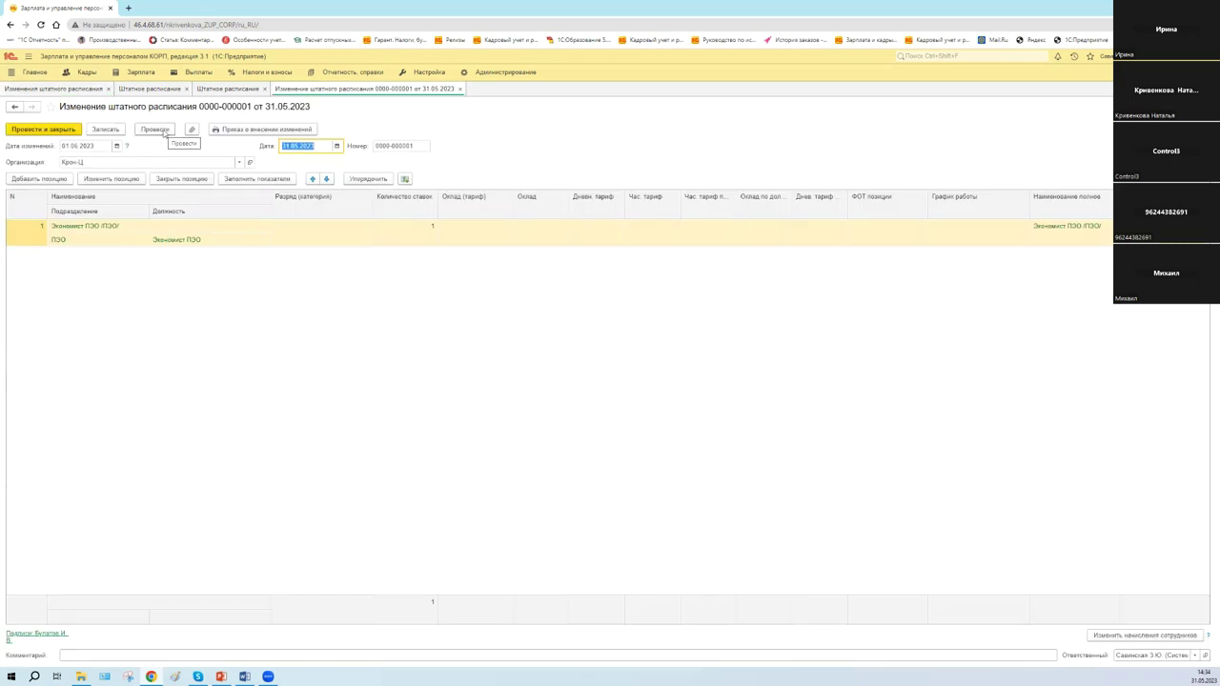
pyautogui.click(81, 146)
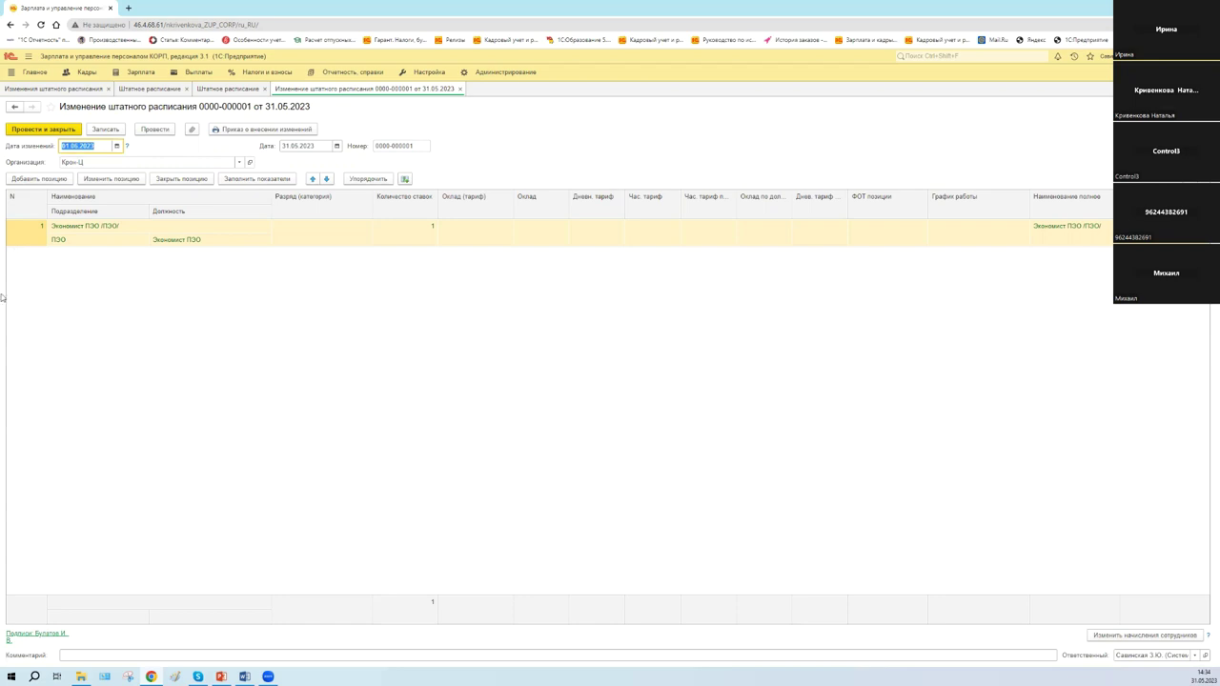
pyautogui.click(99, 145)
pyautogui.moveTo(98, 145); pyautogui.dragTo(58, 146)
# Check the Экономист ПЭО /ПЭО/ row in the position selection list and return to the change document
pyautogui.hotkey('ctrl', 'Tab')
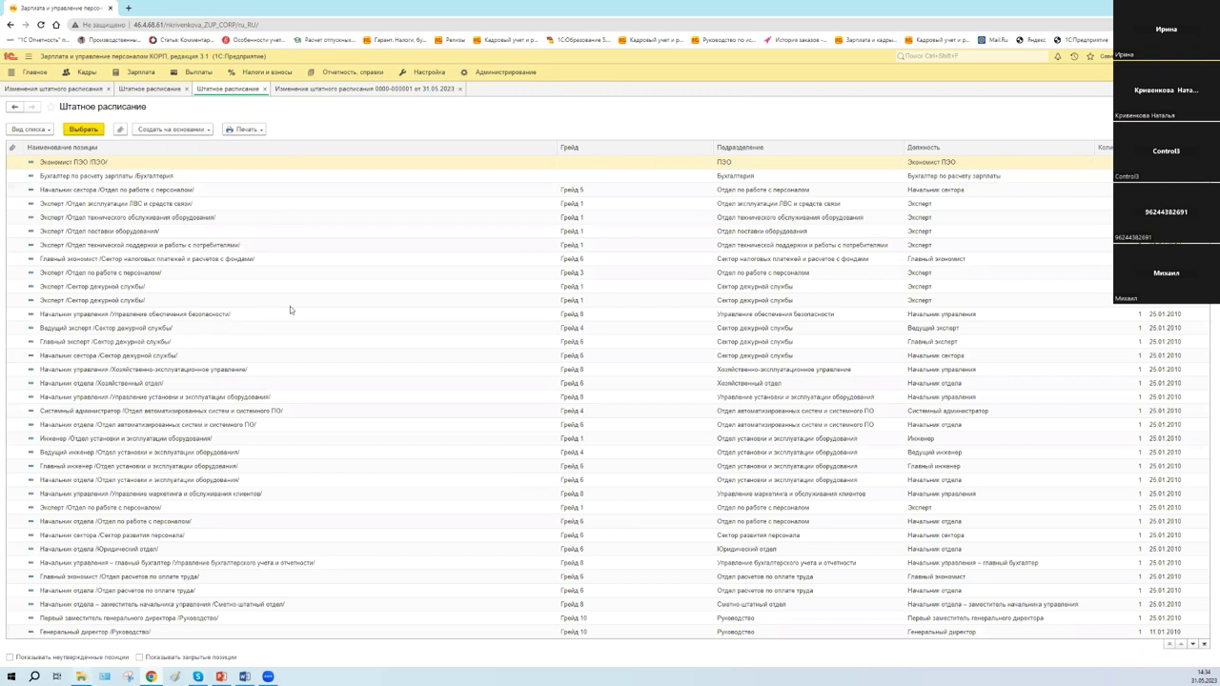
pyautogui.click(254, 245)
pyautogui.scroll(-1, 253, 245)
pyautogui.scroll(1, 254, 245)
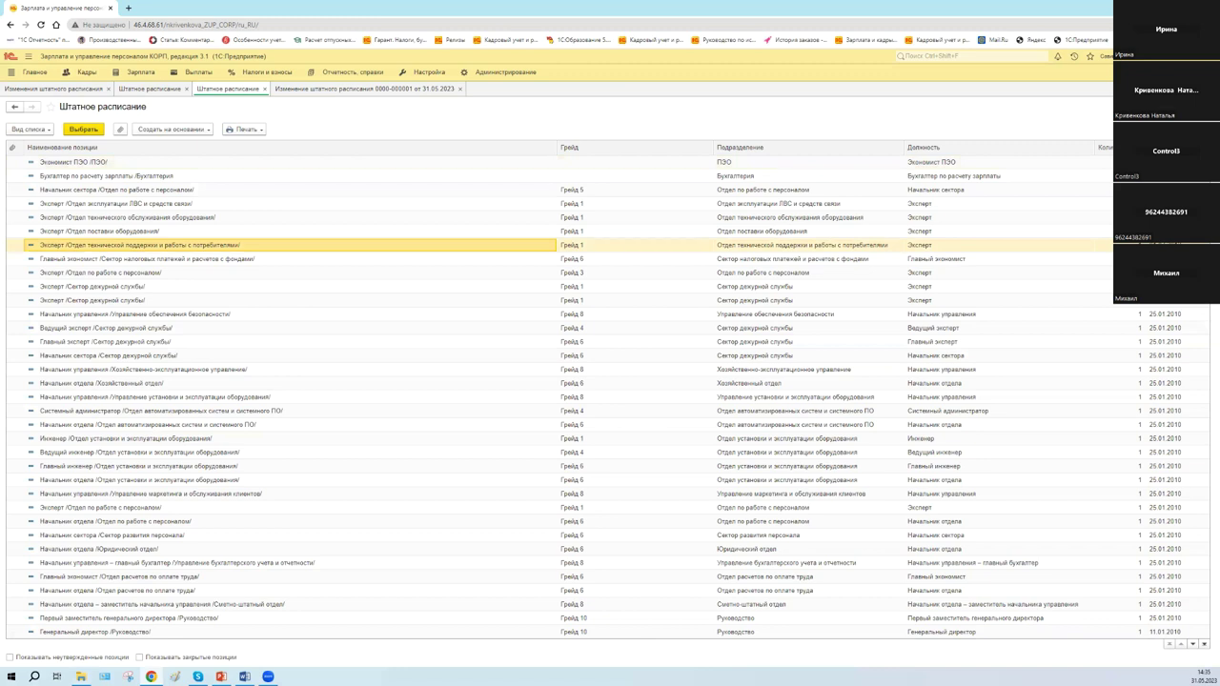
pyautogui.click(75, 162)
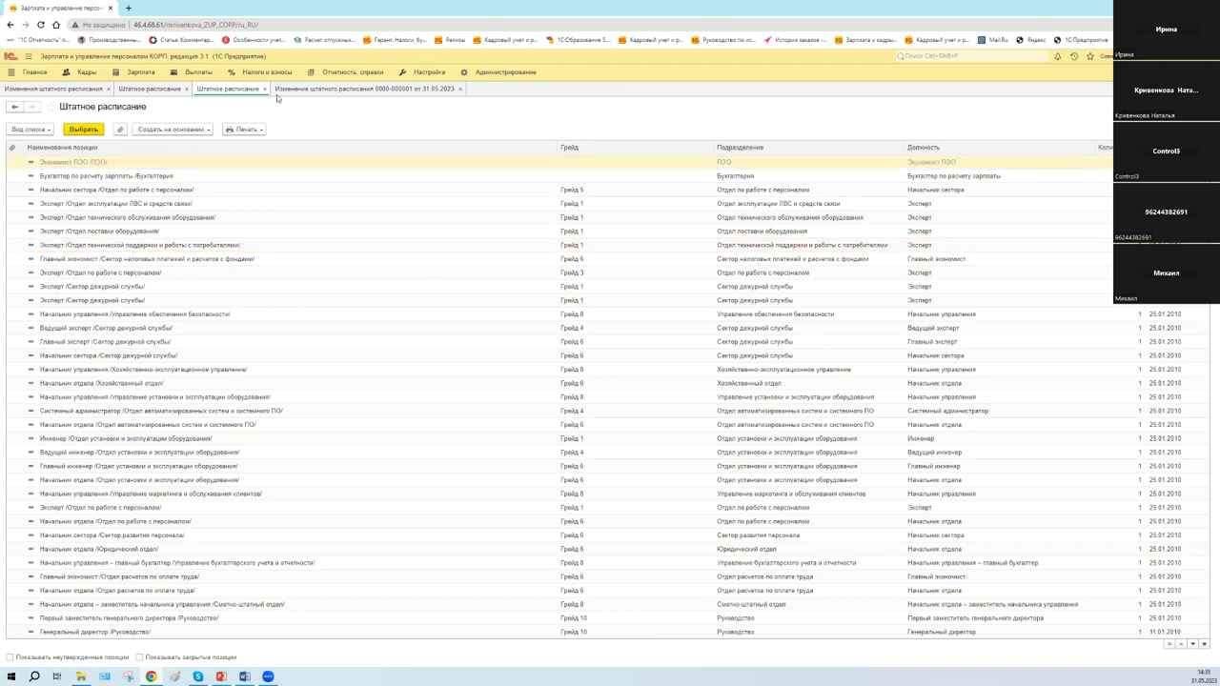
pyautogui.doubleClick(201, 160)
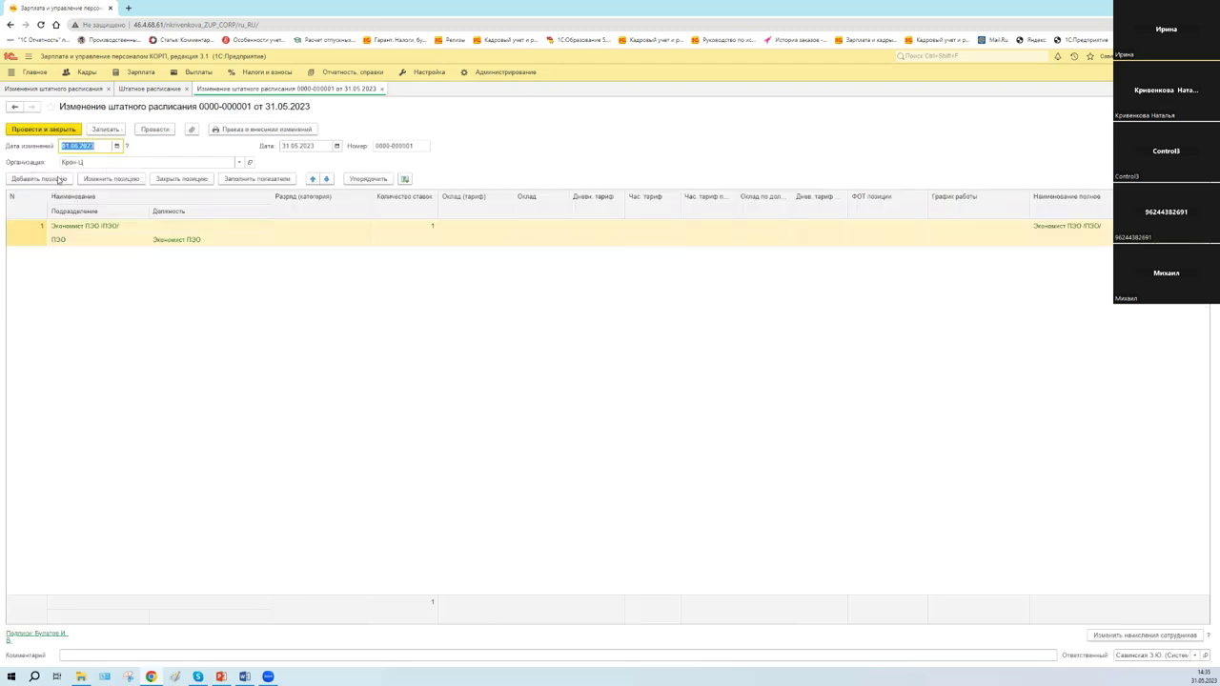
# Add a Бухгалтер по расчету зарплаты position in the ПЭО department to the change document and save the document
pyautogui.click(66, 237)
pyautogui.press('Insert')
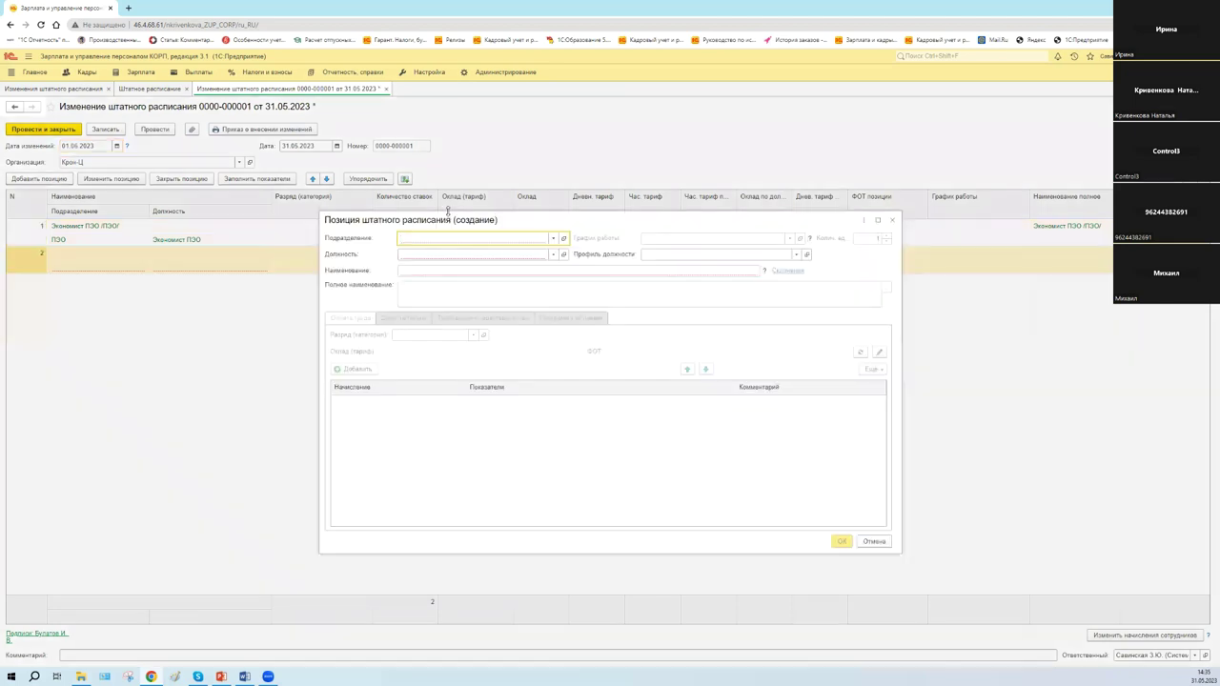
pyautogui.write('пример')
pyautogui.press('Escape')
pyautogui.hotkey('ctrl', 'a')
pyautogui.write('пэо')
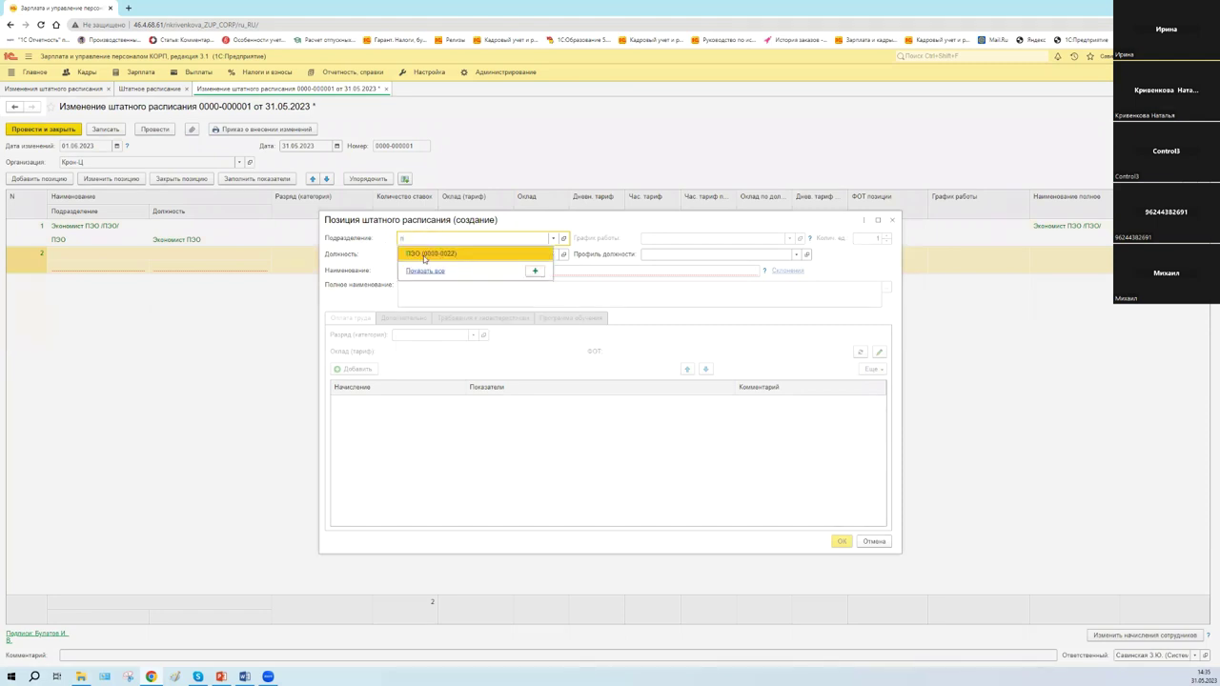
pyautogui.click(423, 258)
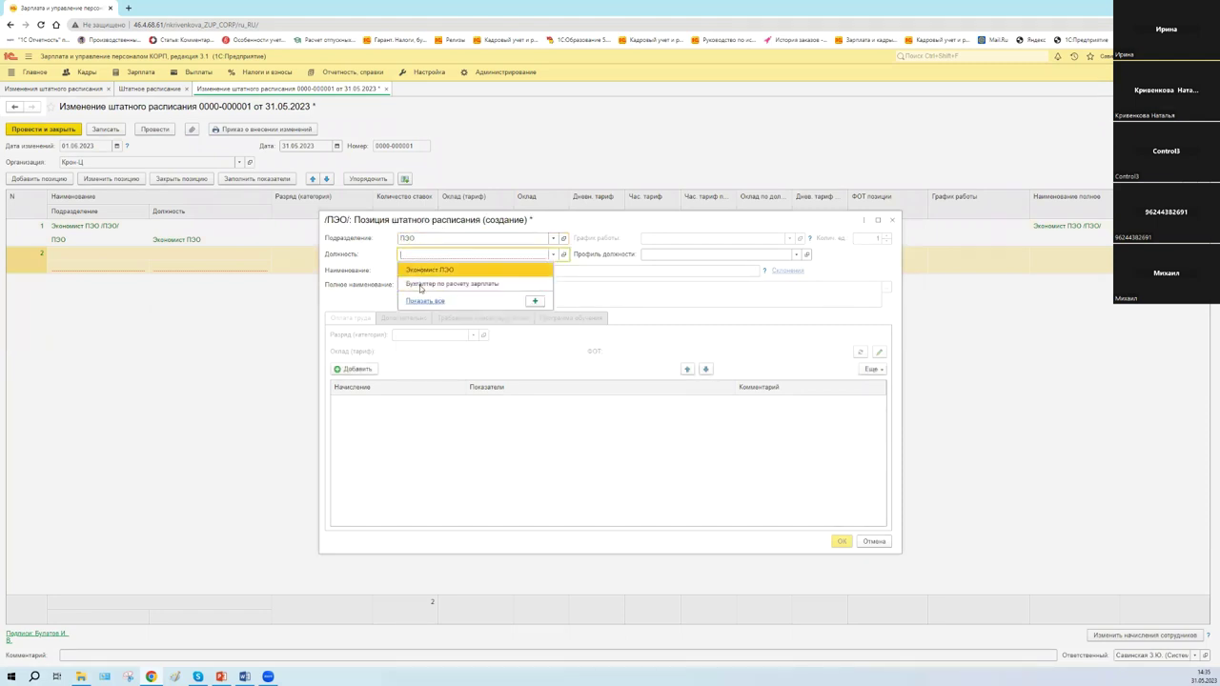
pyautogui.click(421, 284)
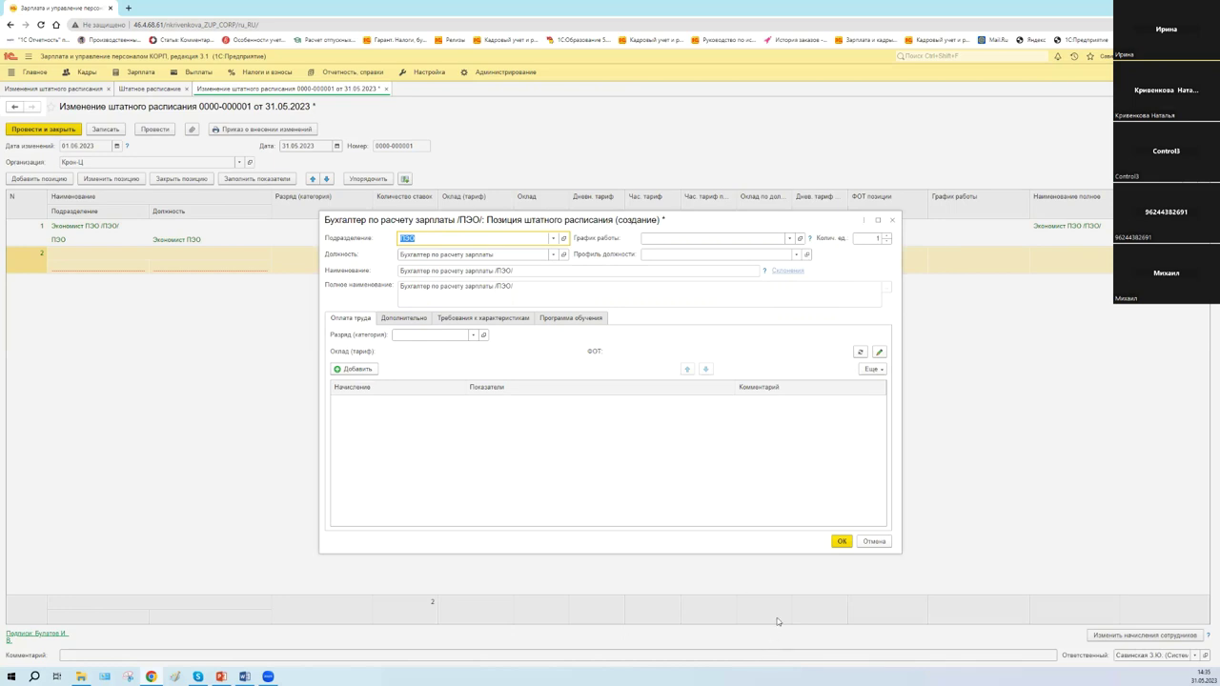
pyautogui.click(843, 542)
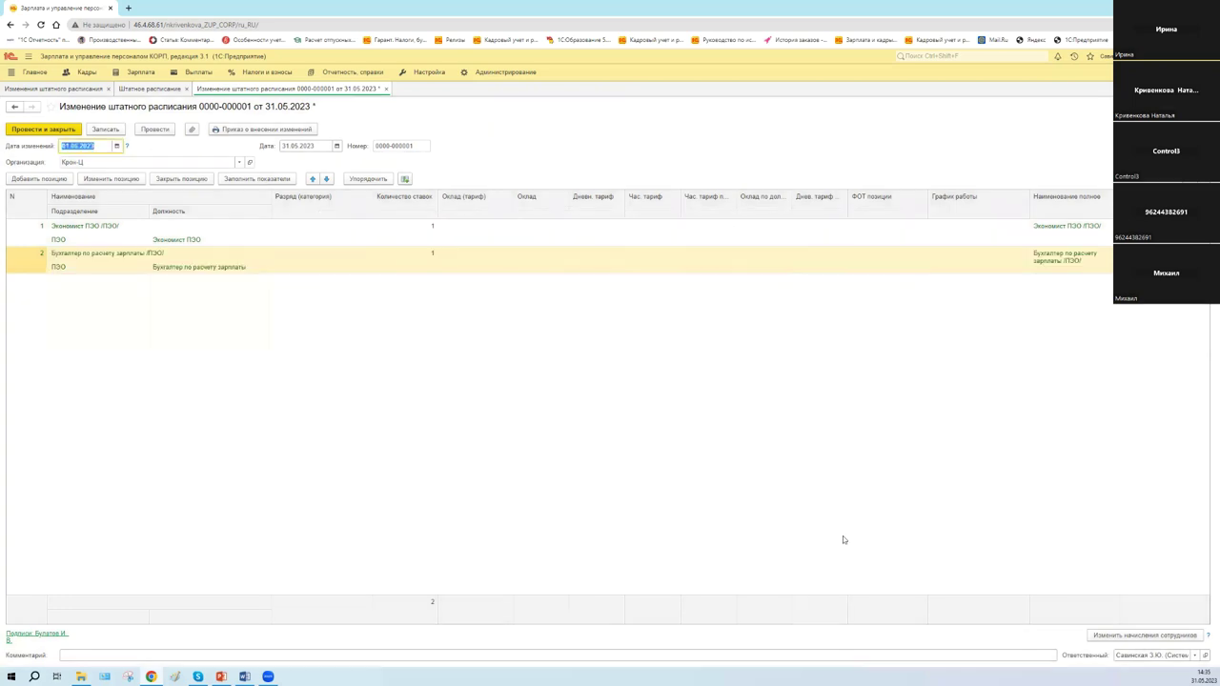
pyautogui.click(114, 133)
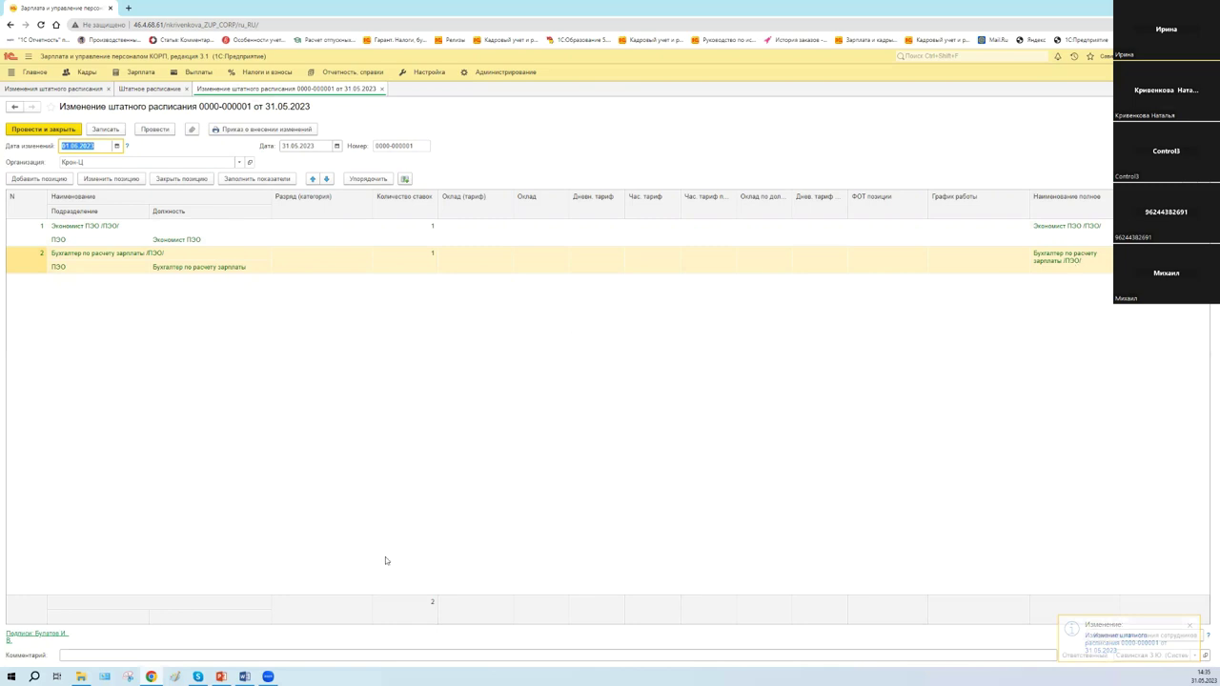
# Sort the Крон-Ц Штатное расписание list by approval date and check the Экономист ПЭО and Бухгалтер по расчету зарплаты rows of ПЭО
pyautogui.hotkey('ctrl', 'Tab')
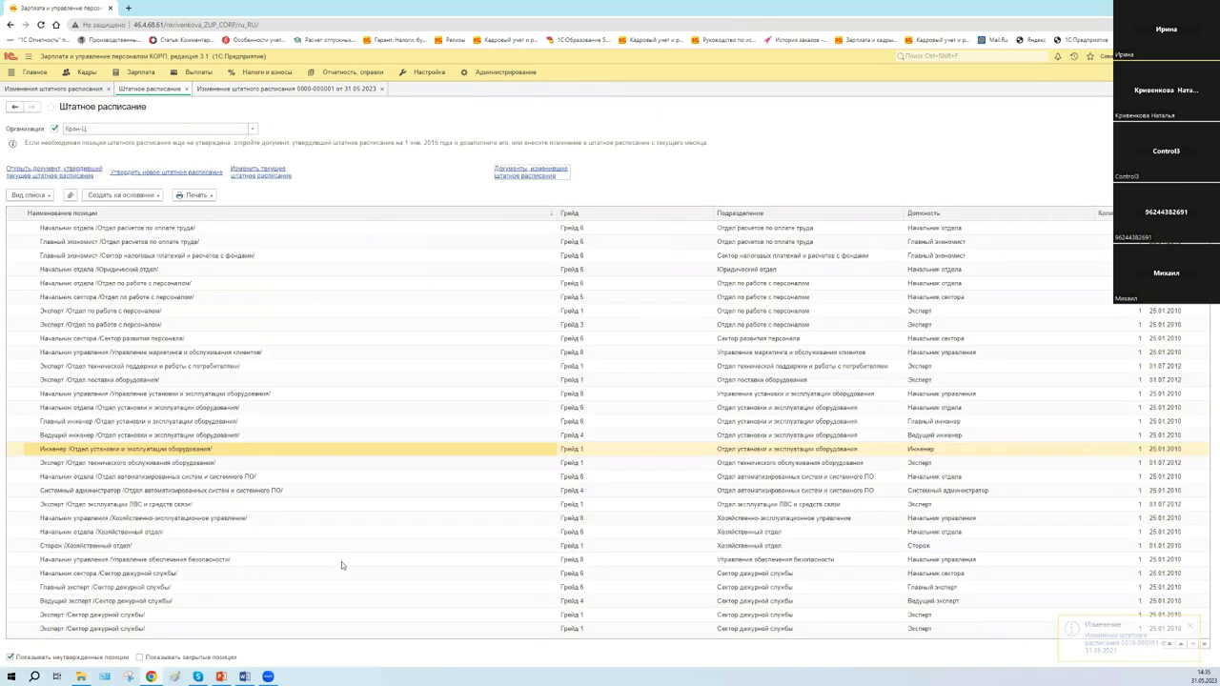
pyautogui.hotkey('alt', 'f')
pyautogui.press('Escape')
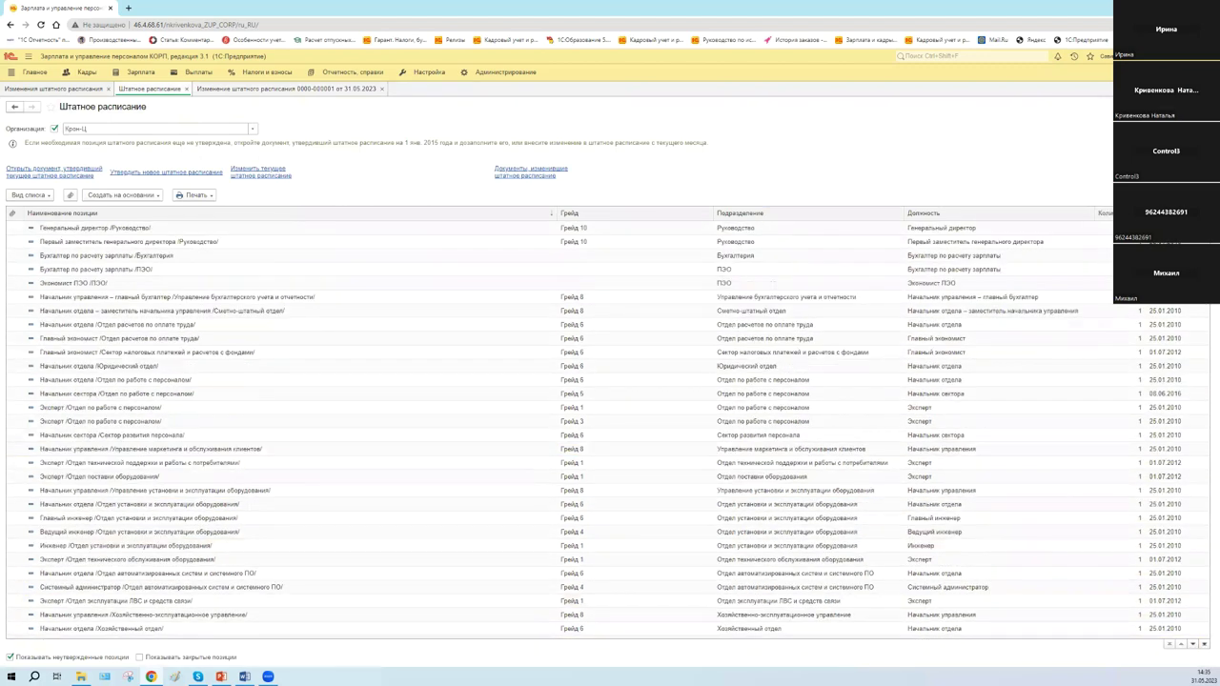
pyautogui.click(829, 516)
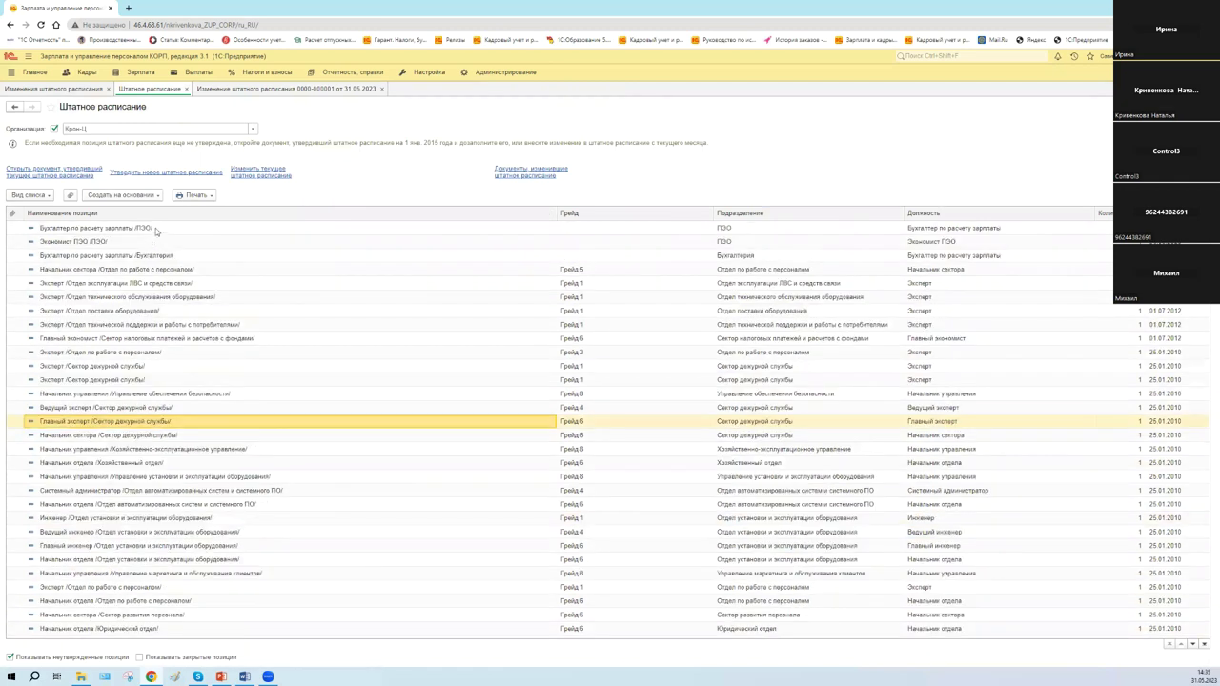
pyautogui.click(164, 241)
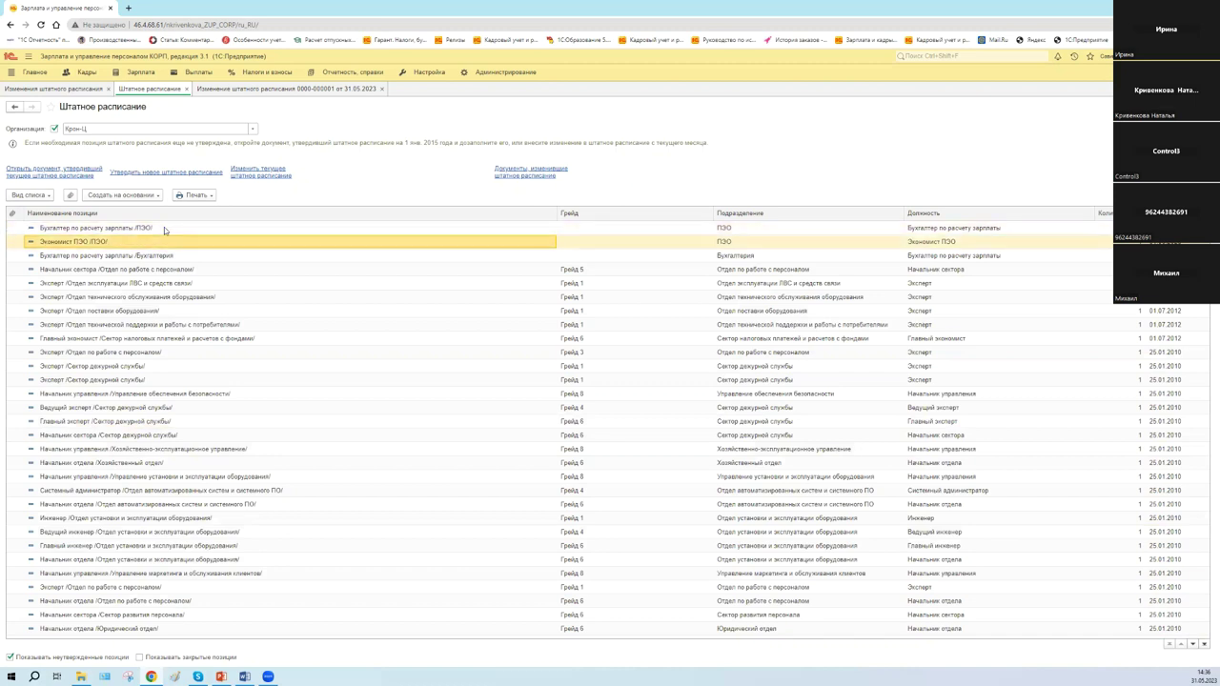
pyautogui.click(164, 229)
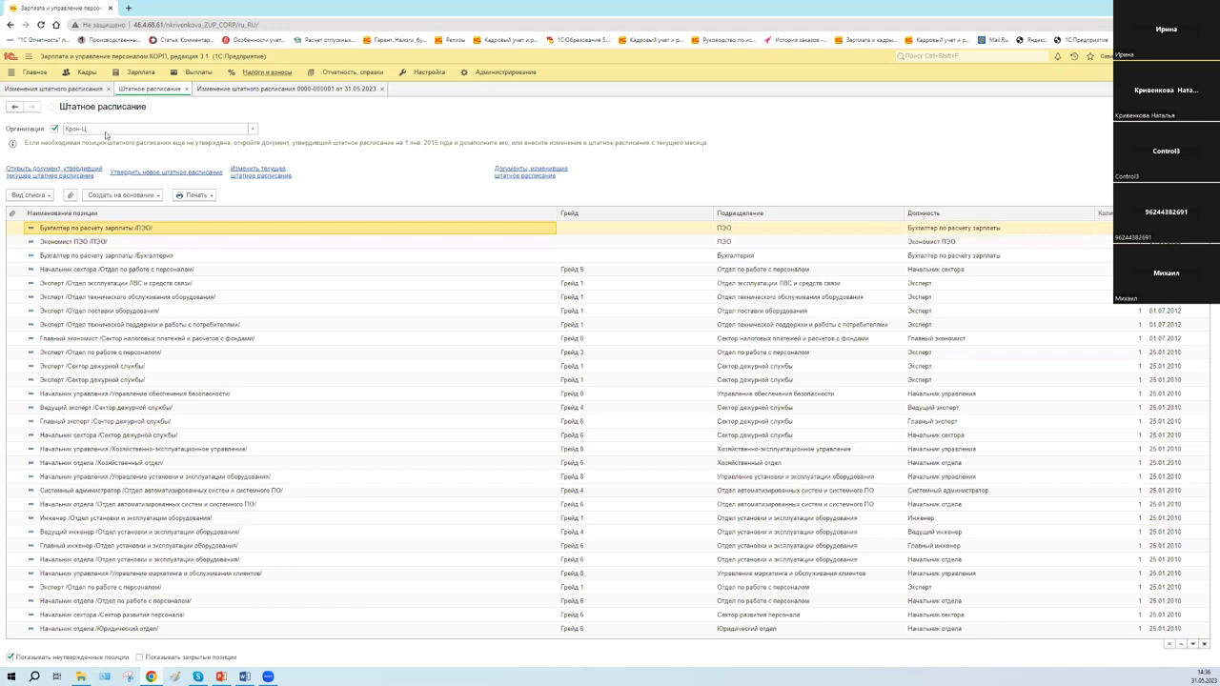
# Review the change document and the list of changes, and open the document that approved the current staffing schedule
pyautogui.click(256, 88)
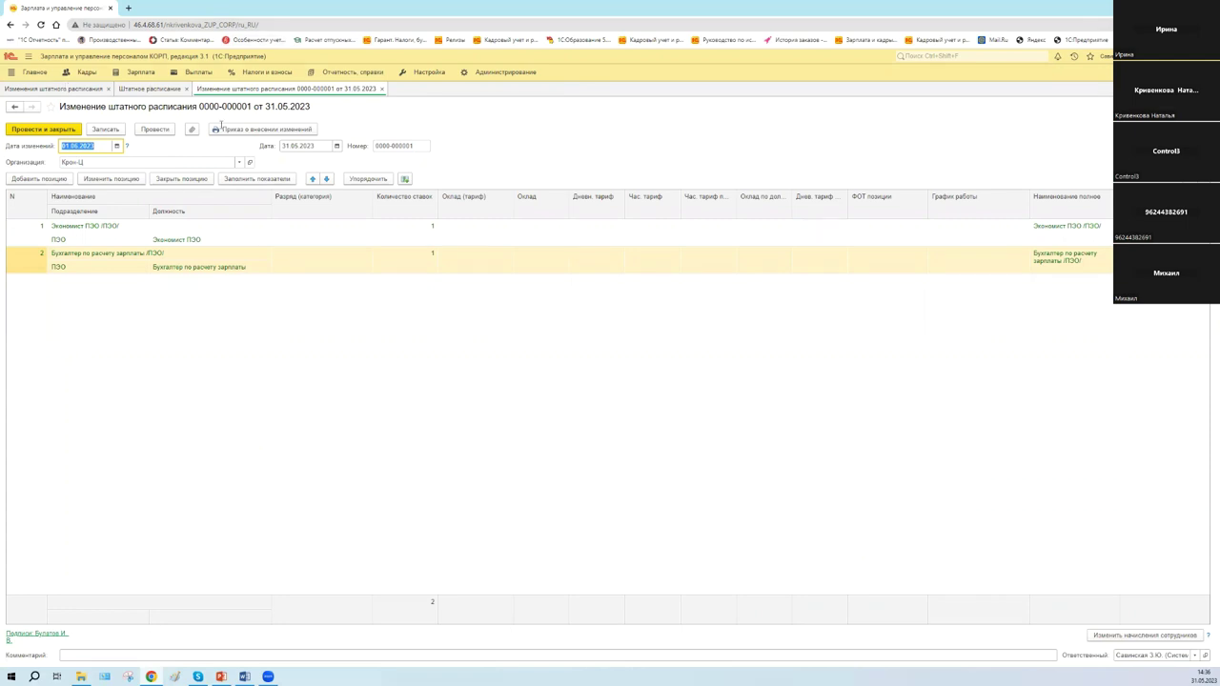
pyautogui.hotkey('ctrl', 'Tab')
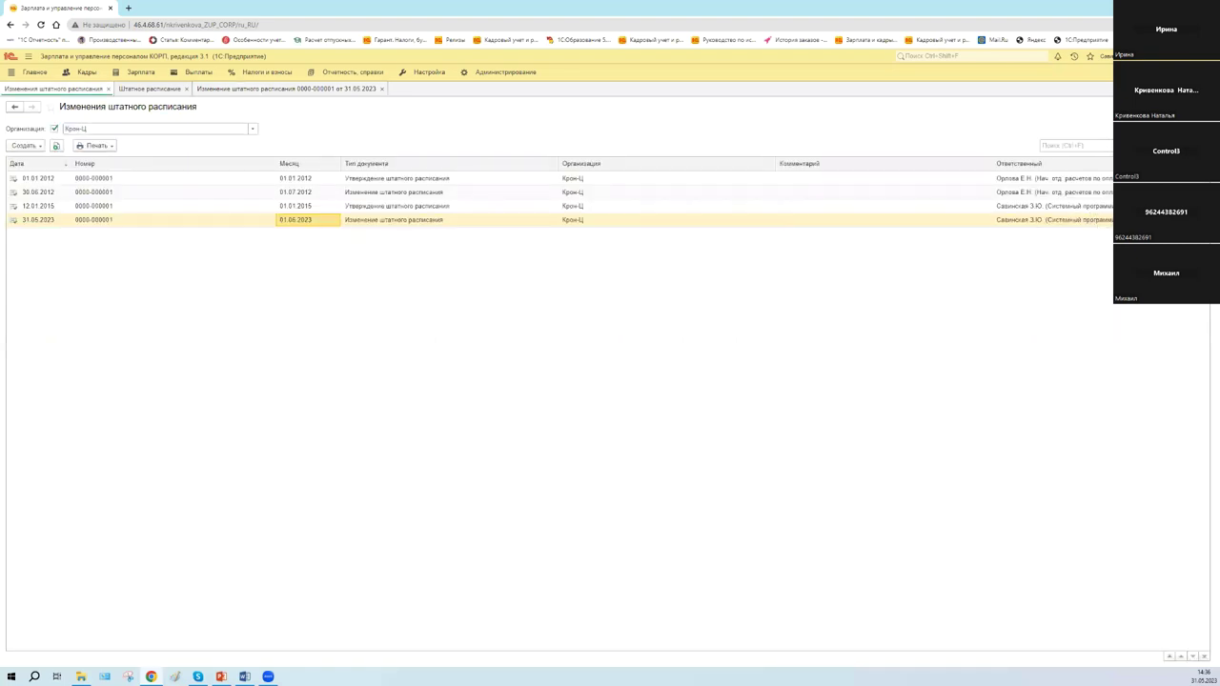
pyautogui.hotkey('ctrl', 'Tab')
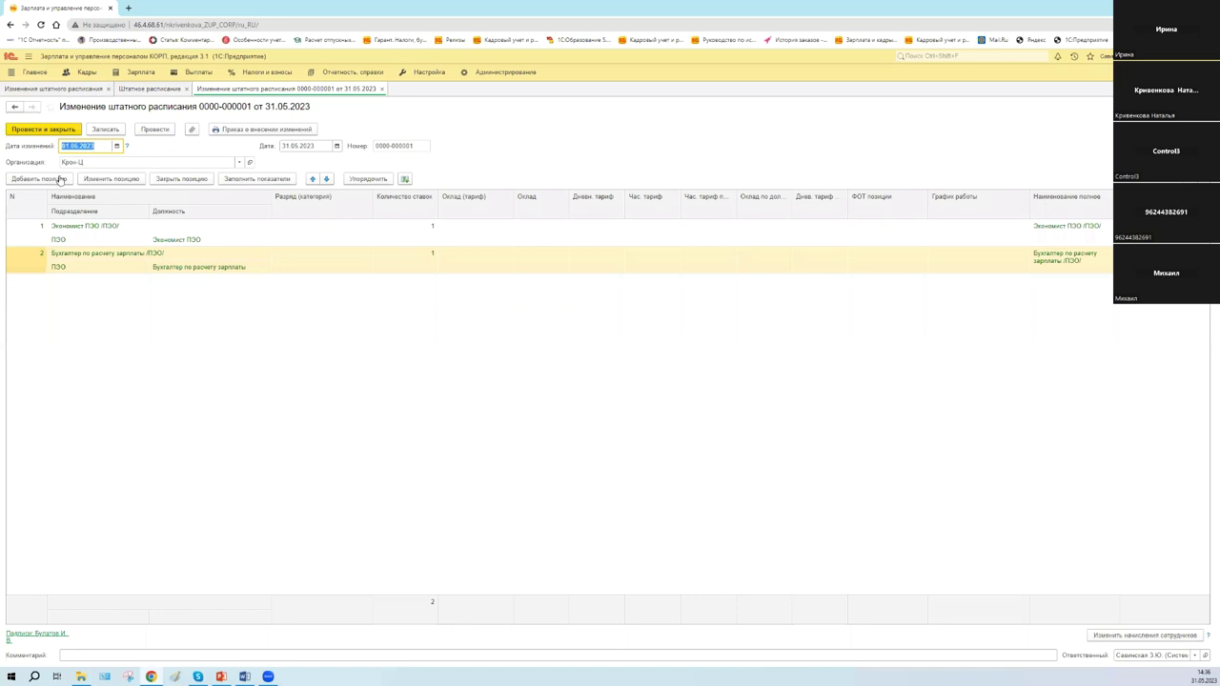
pyautogui.hotkey('ctrl', 'Tab')
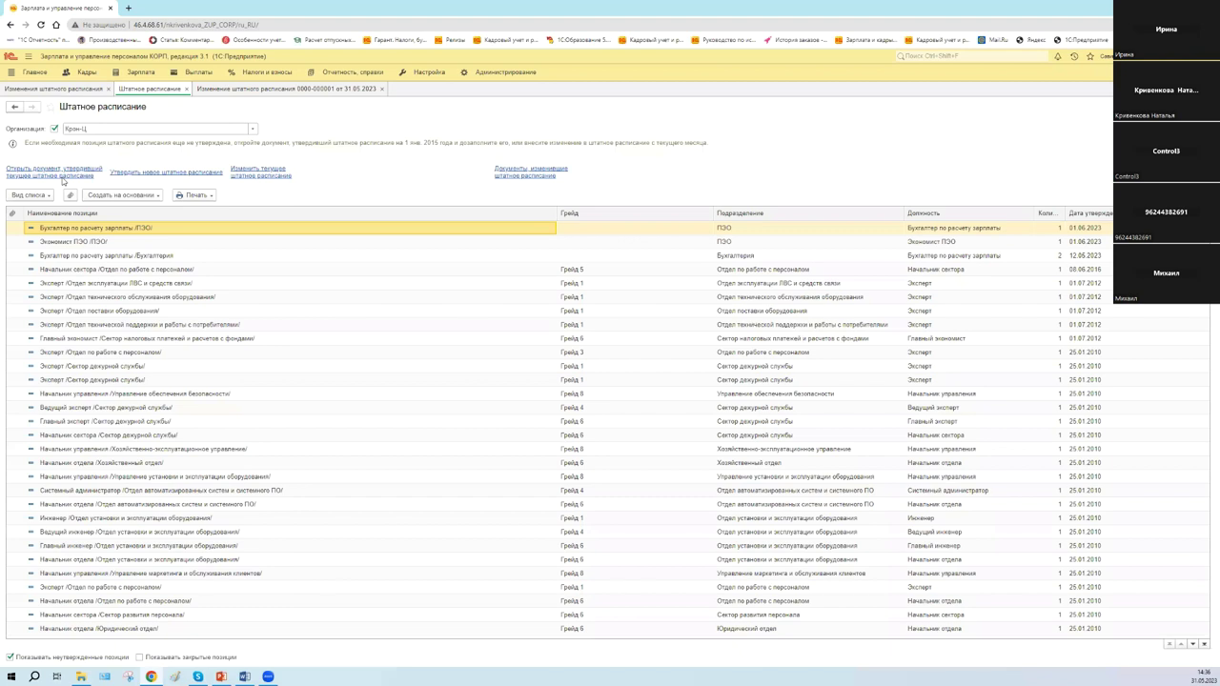
pyautogui.click(57, 174)
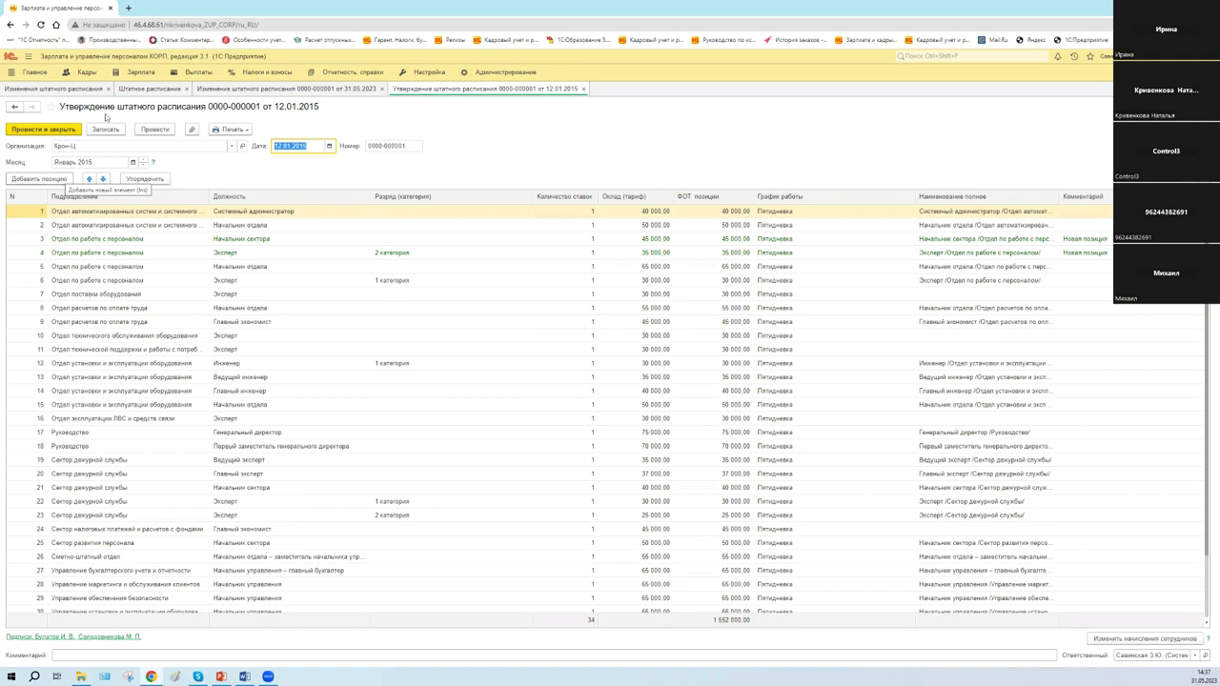
# Go back through the change document and the staffing schedule to the Изменения штатного расписания list and examine its documents
pyautogui.click(280, 90)
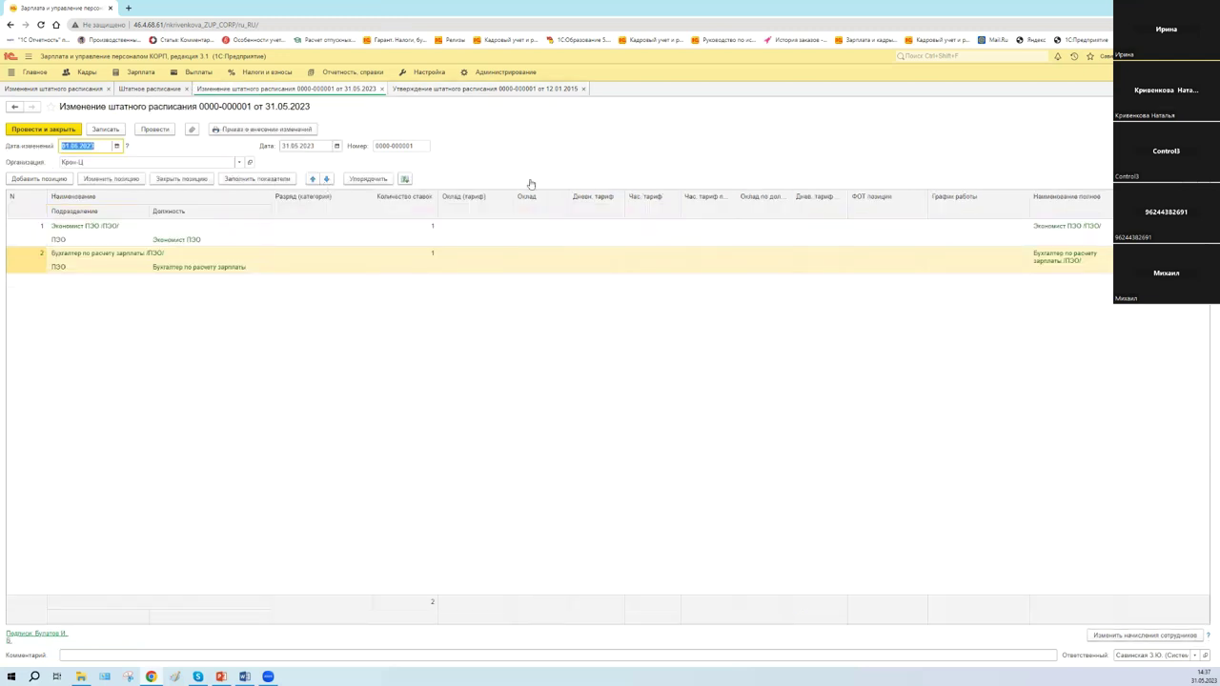
pyautogui.hotkey('ctrl', 'shift', 'Tab')
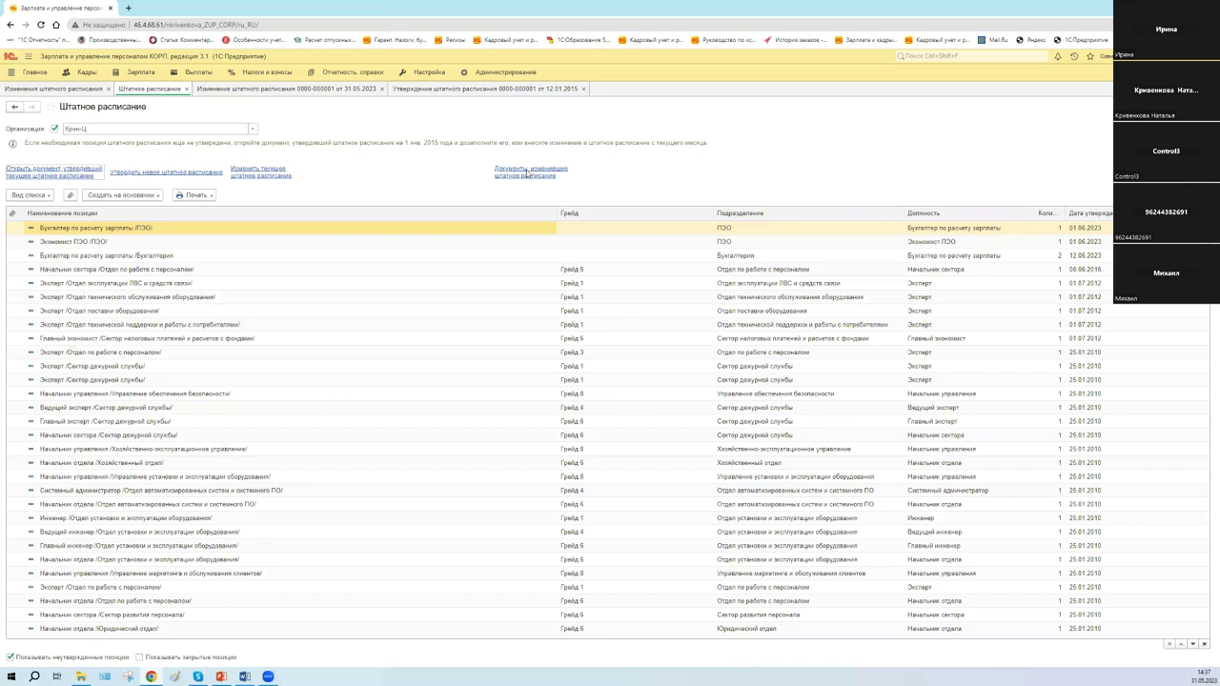
pyautogui.hotkey('ctrl', 'shift', 'Tab')
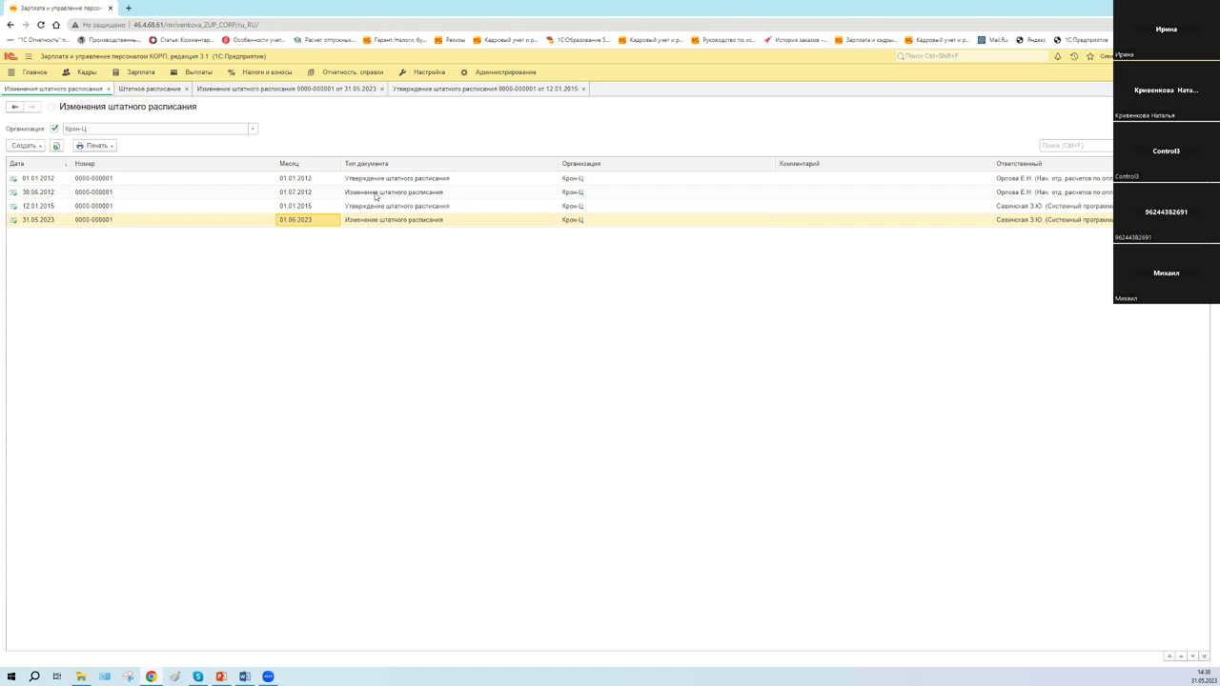
# Examine the 12.01.2015 approval document in the list of changes and check the dates in the 31.05.2023 change document
pyautogui.click(348, 209)
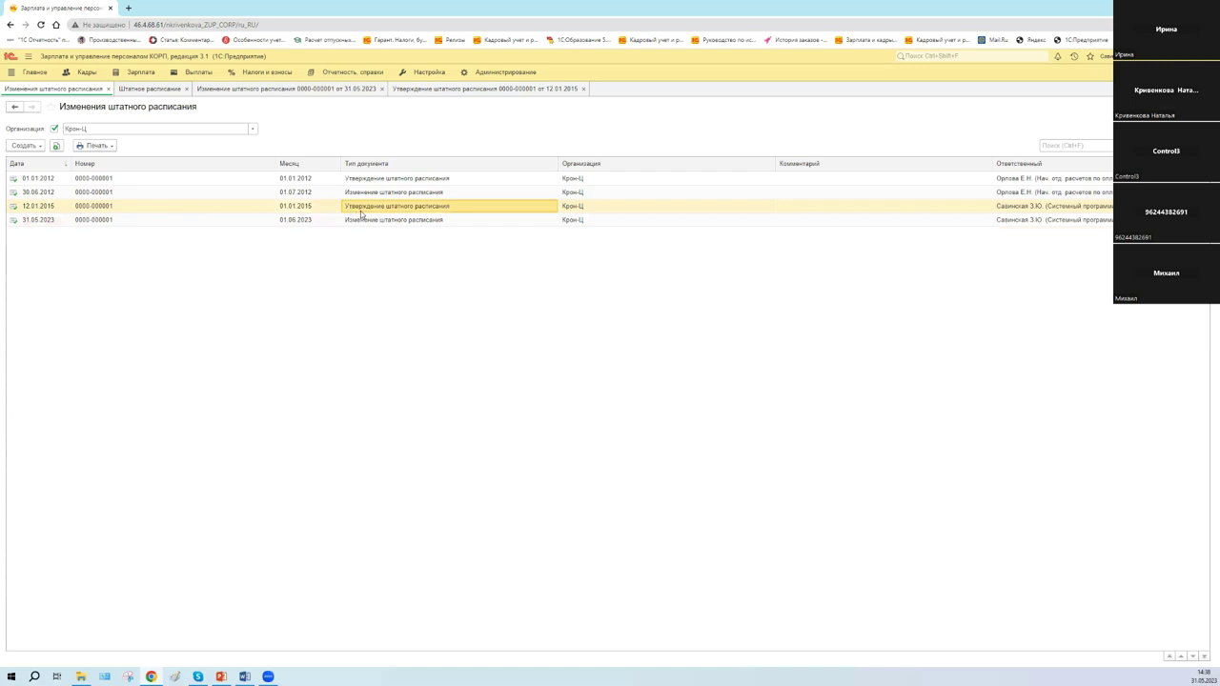
pyautogui.click(360, 221)
pyautogui.click(360, 209)
pyautogui.press('Return')
pyautogui.click(340, 94)
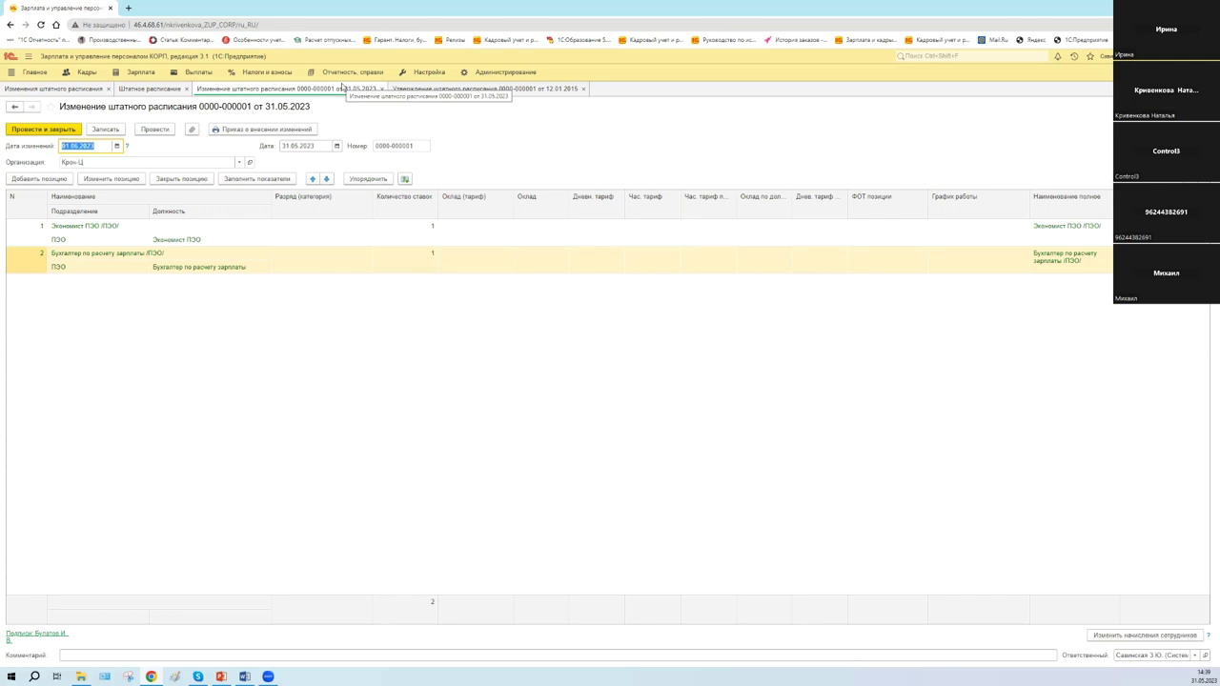
pyautogui.click(293, 148)
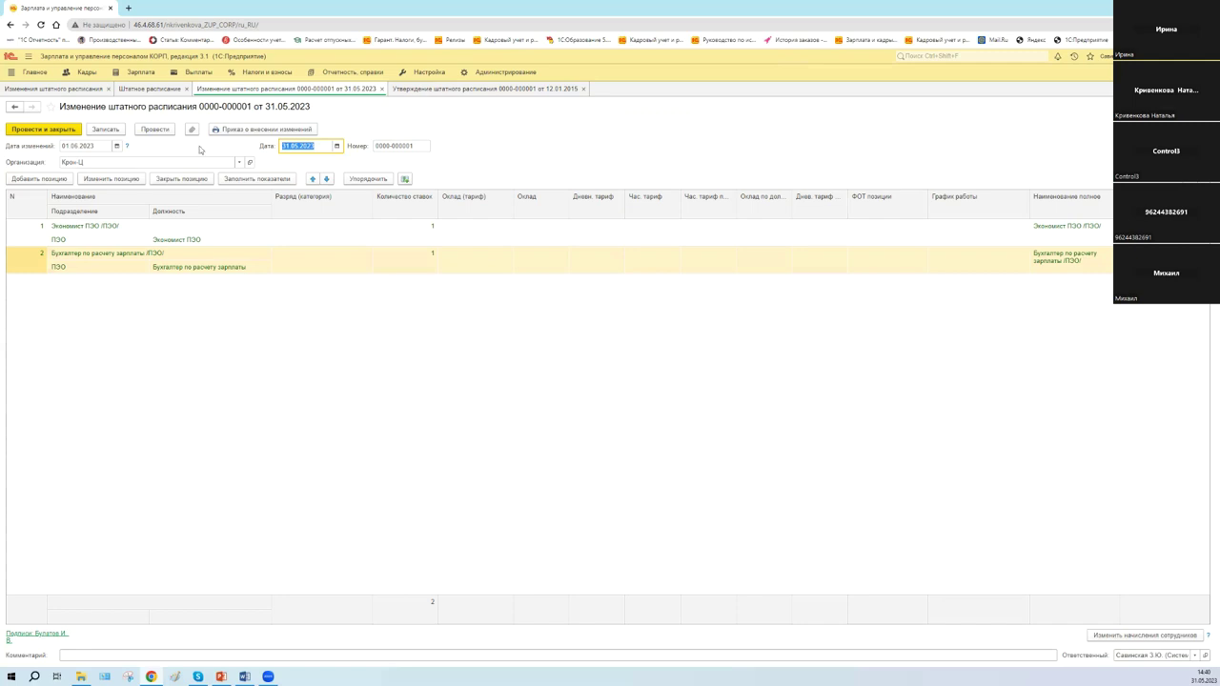
# Compare the month and position rows of the 12.01.2015 approval document with the change date and rows of the 31.05.2023 change document
pyautogui.click(430, 89)
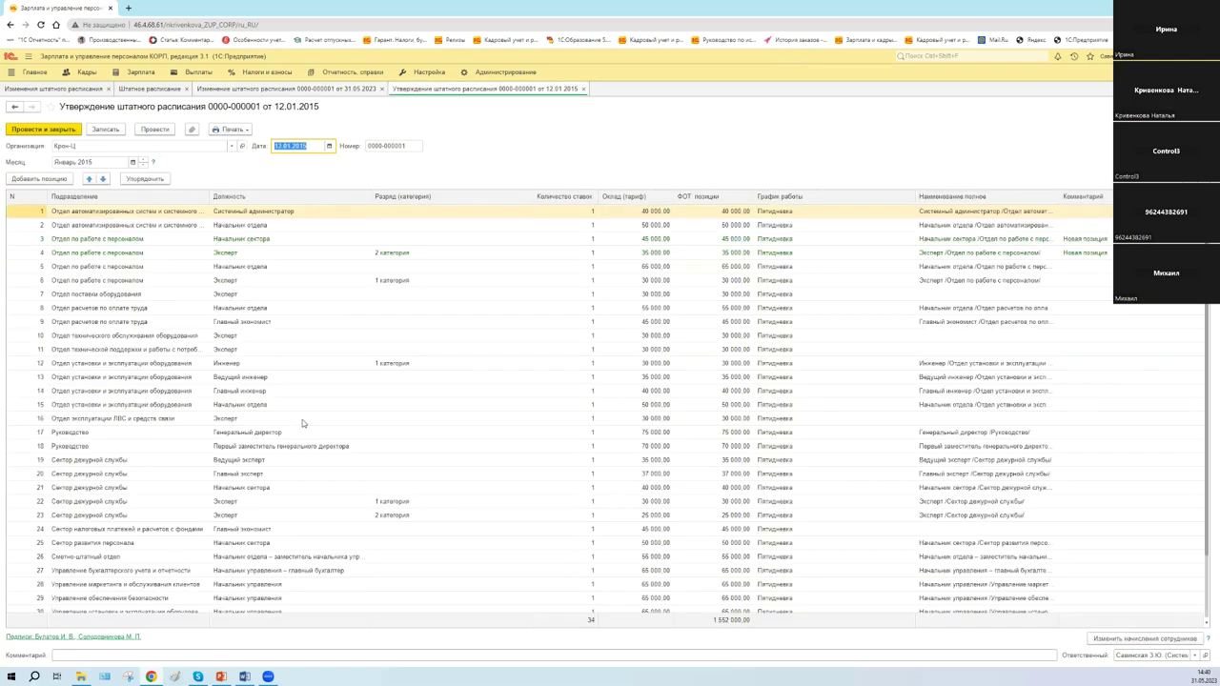
pyautogui.scroll(-2, 303, 420)
pyautogui.click(94, 161)
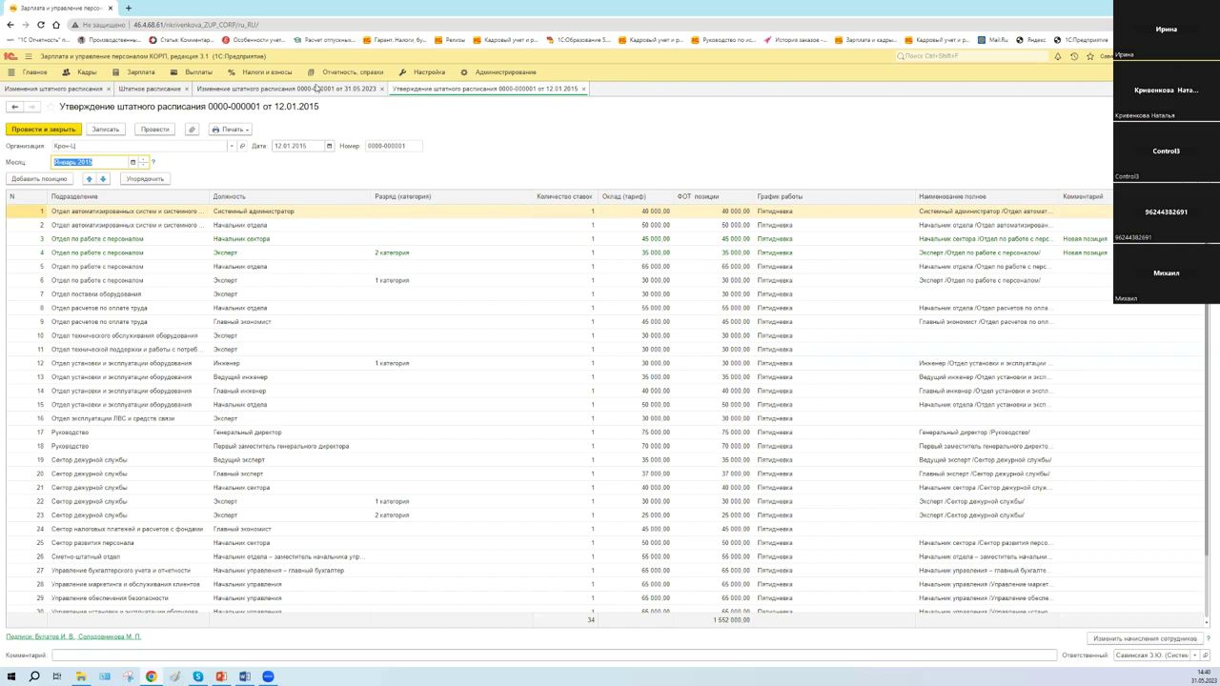
pyautogui.click(320, 89)
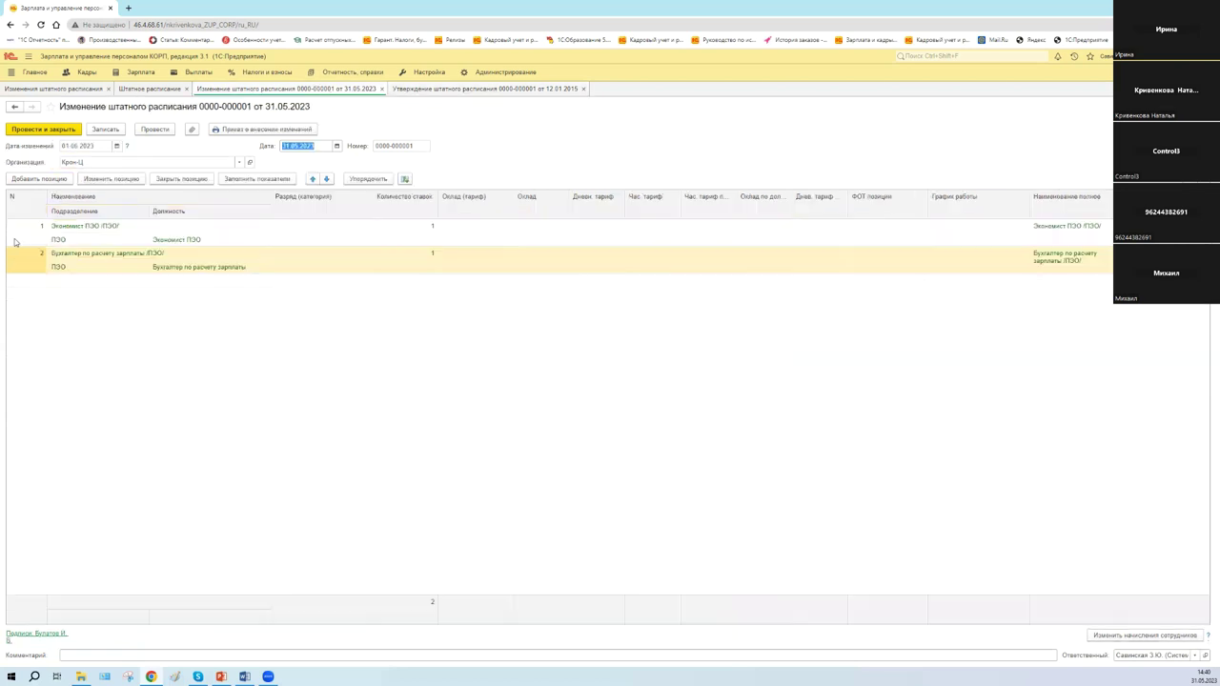
pyautogui.click(114, 147)
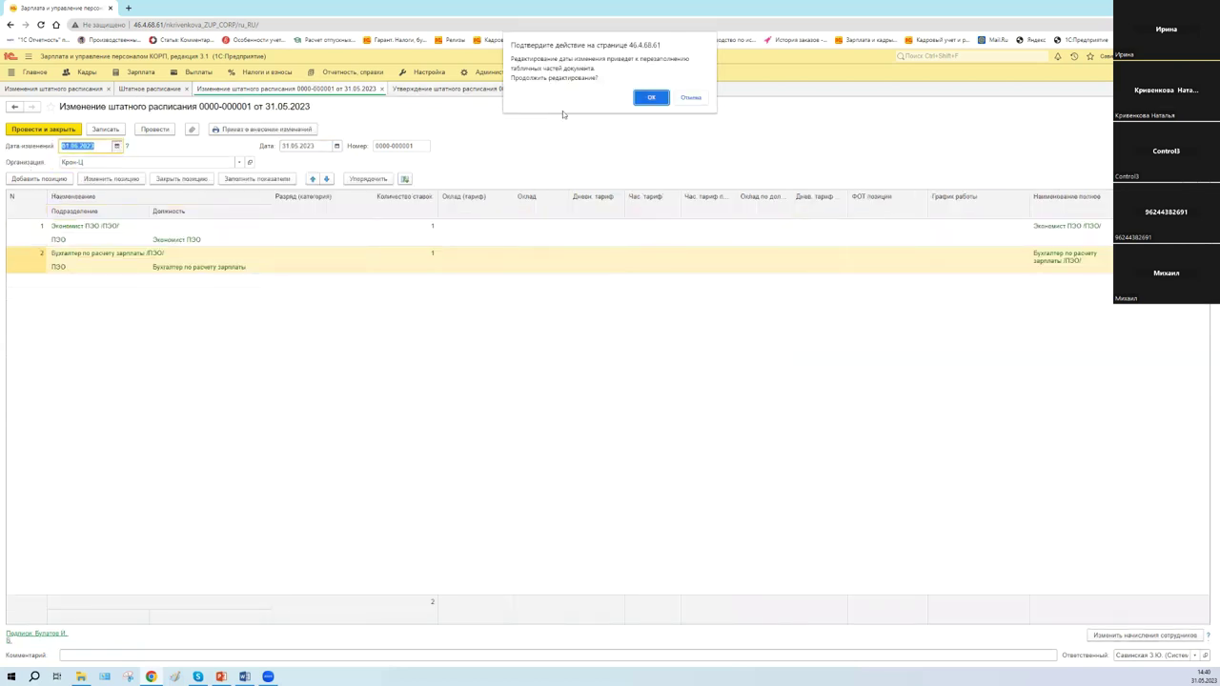
pyautogui.click(691, 98)
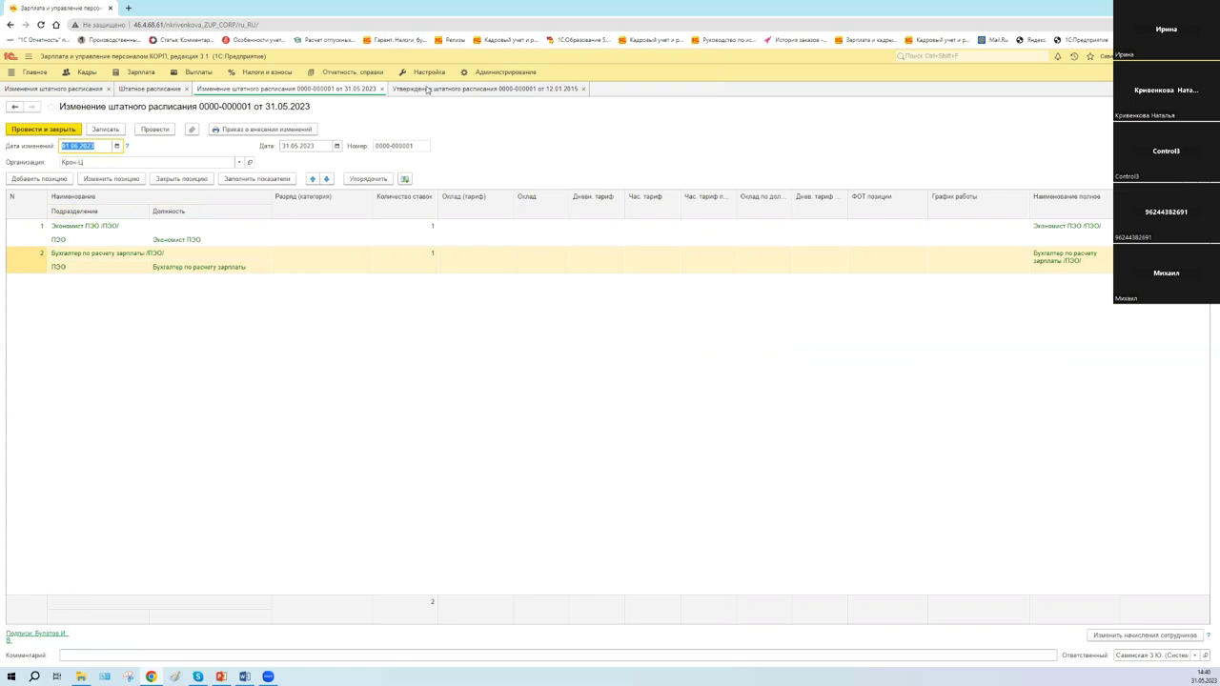
pyautogui.click(427, 88)
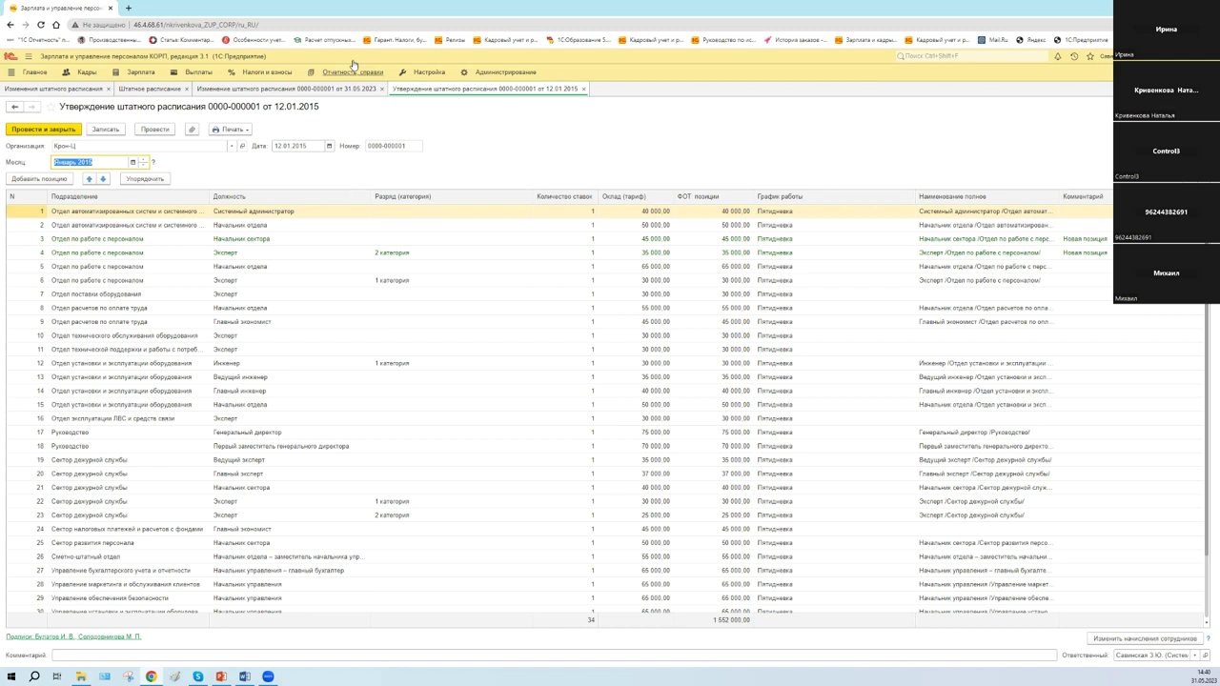
pyautogui.click(255, 88)
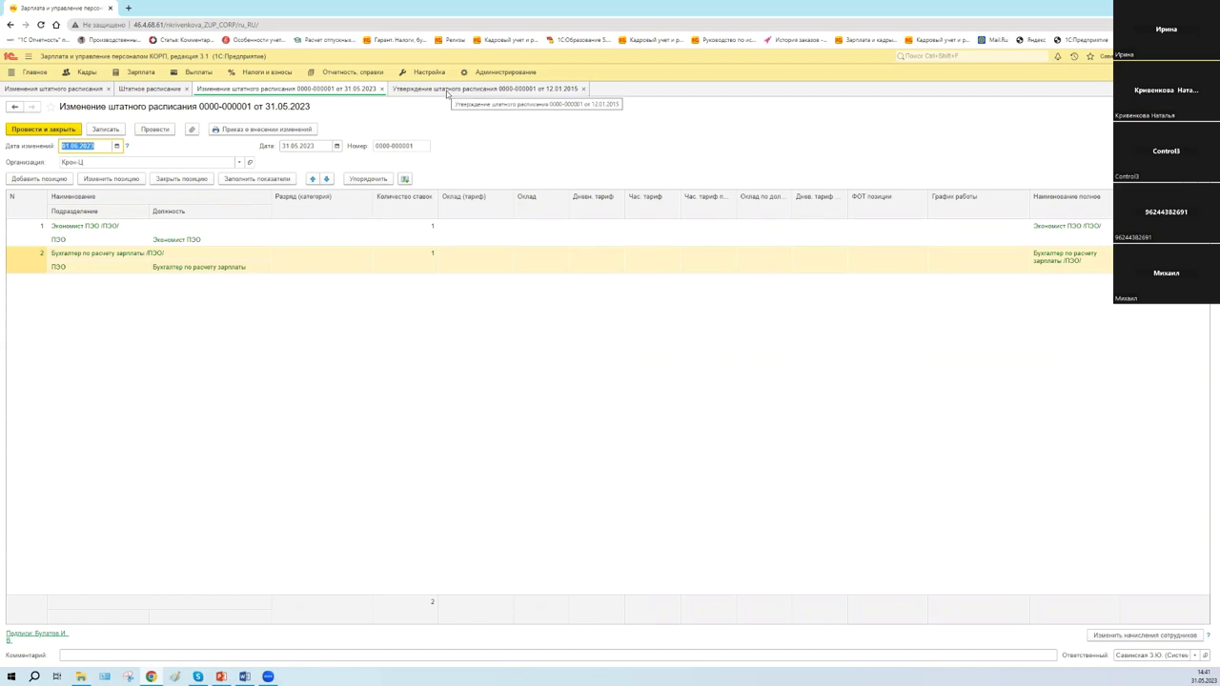
pyautogui.click(444, 90)
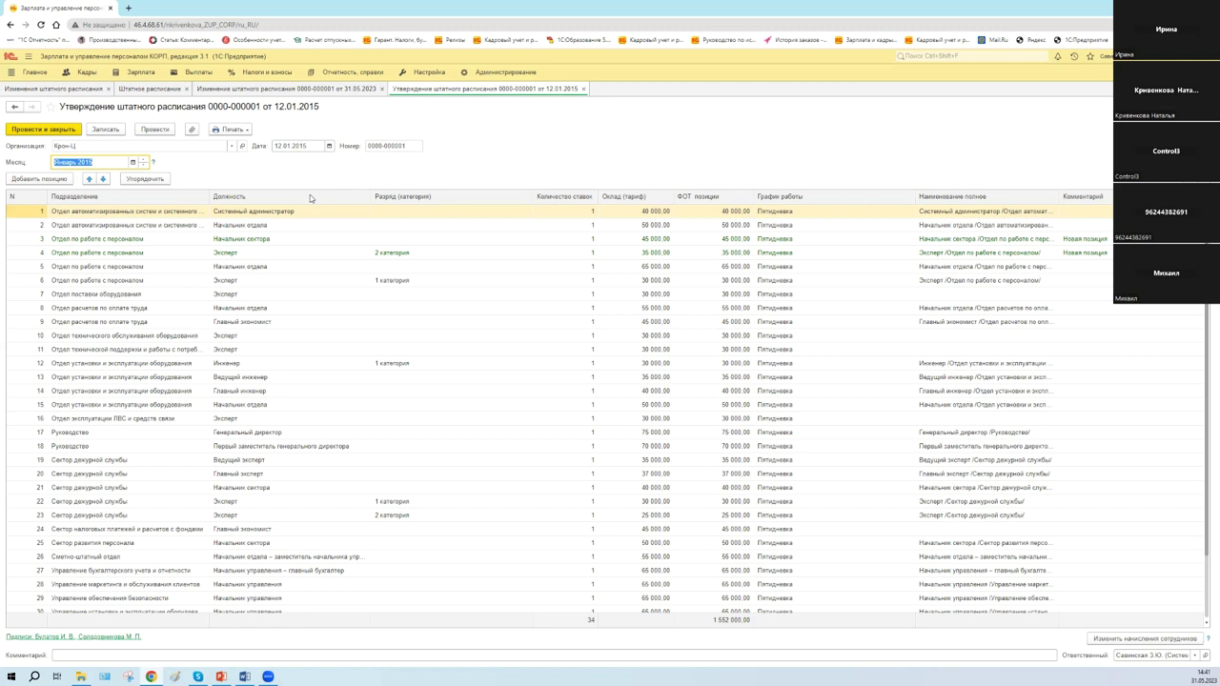
# Generate the Штатное расписание (Т-3) print form from the 12.01.2015 approval document and examine its compilation date and position rows
pyautogui.click(238, 129)
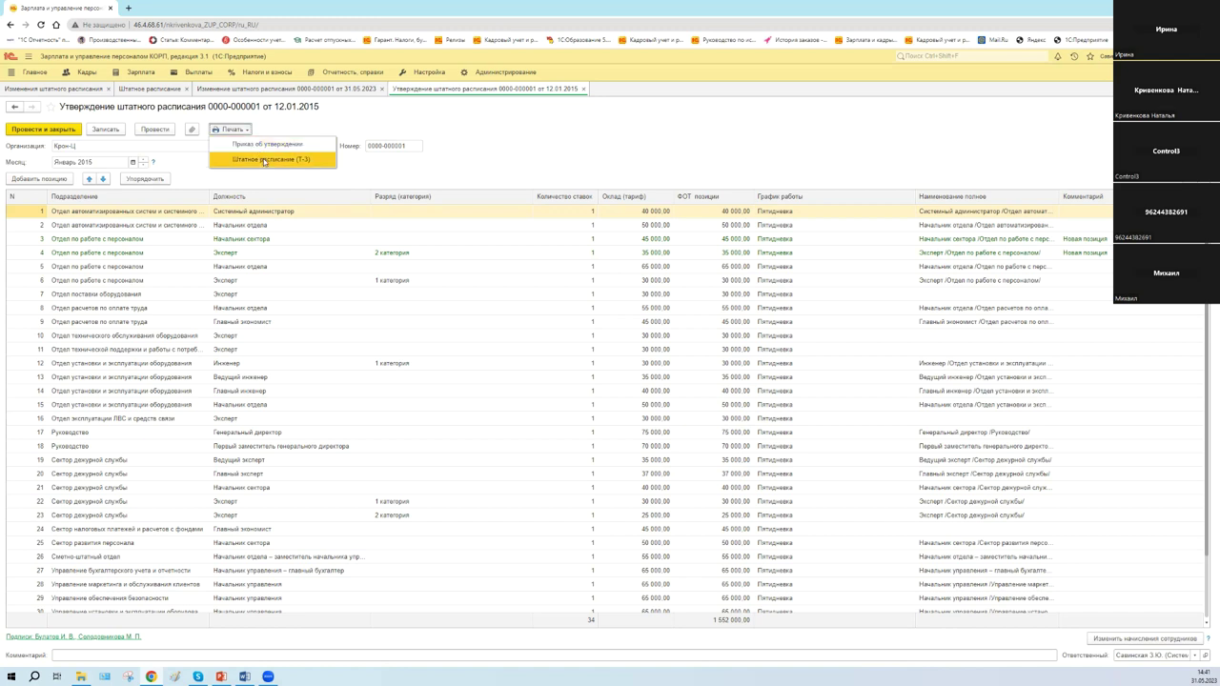
pyautogui.click(271, 160)
pyautogui.hotkey('ctrl', 'p')
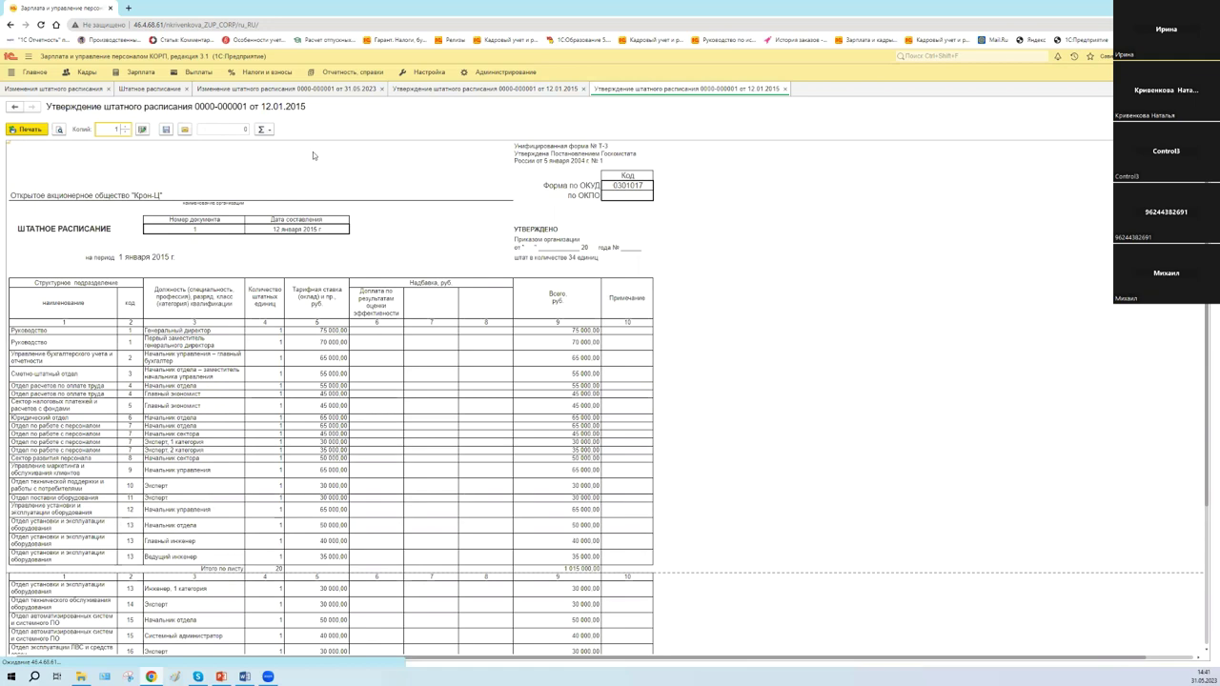
pyautogui.hotkey('ctrl', 'shift', 'Tab')
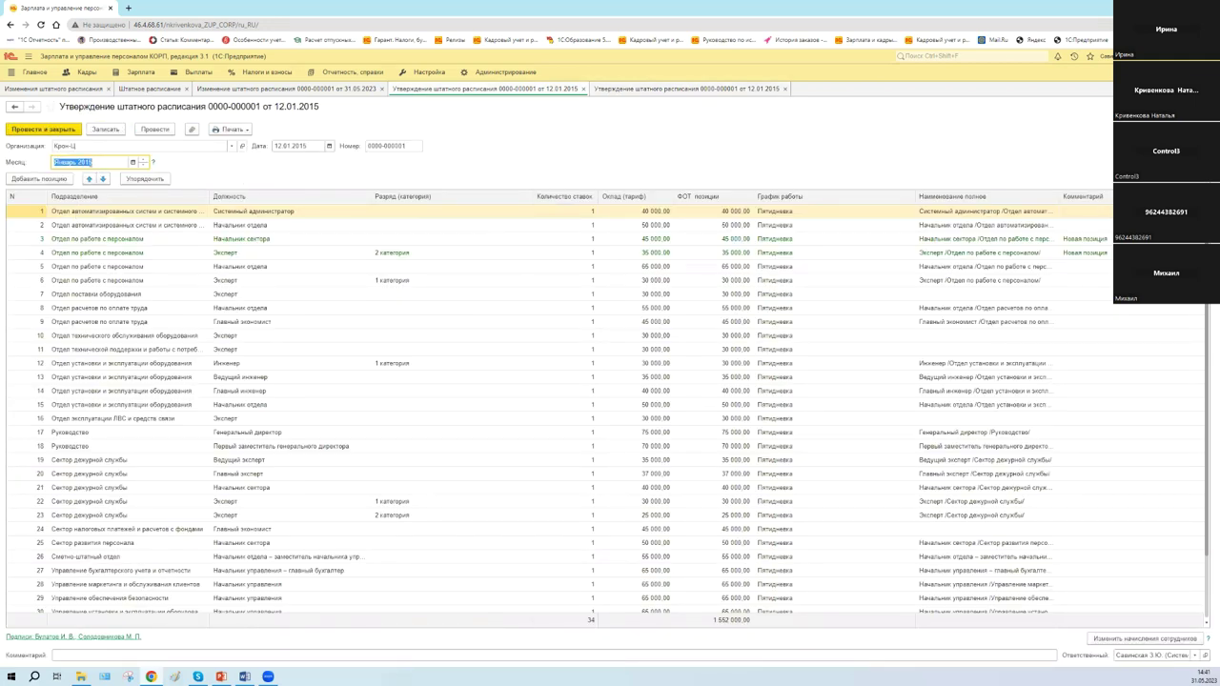
pyautogui.click(652, 87)
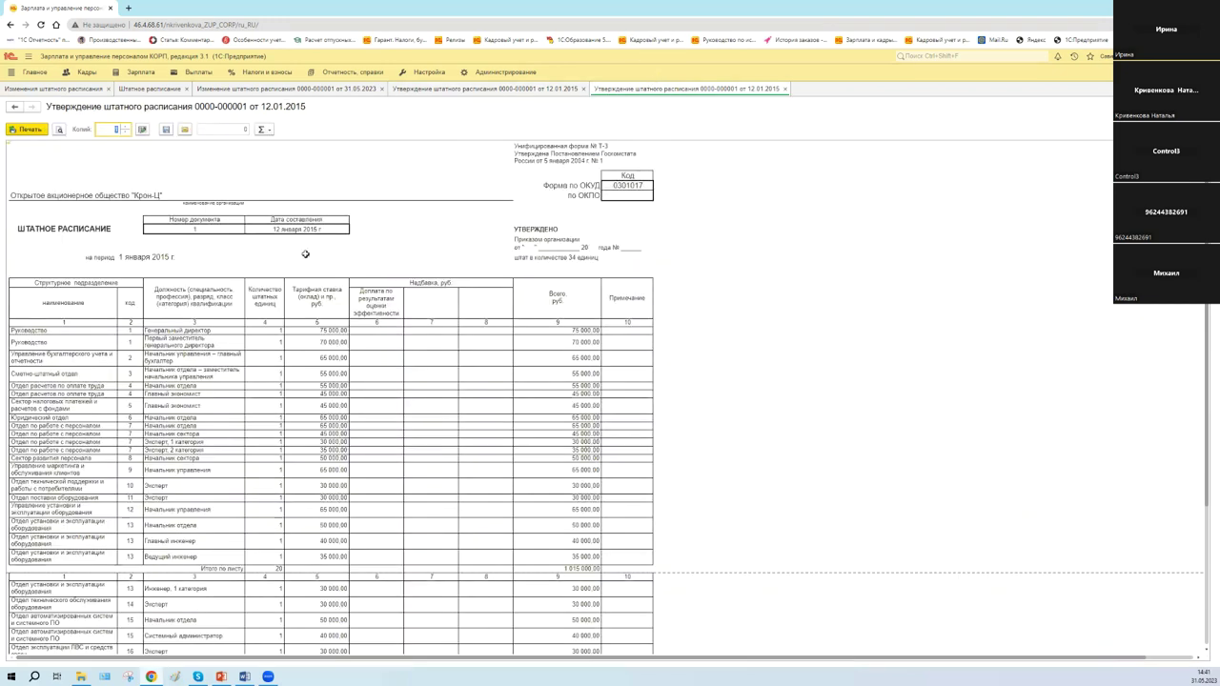
pyautogui.click(290, 231)
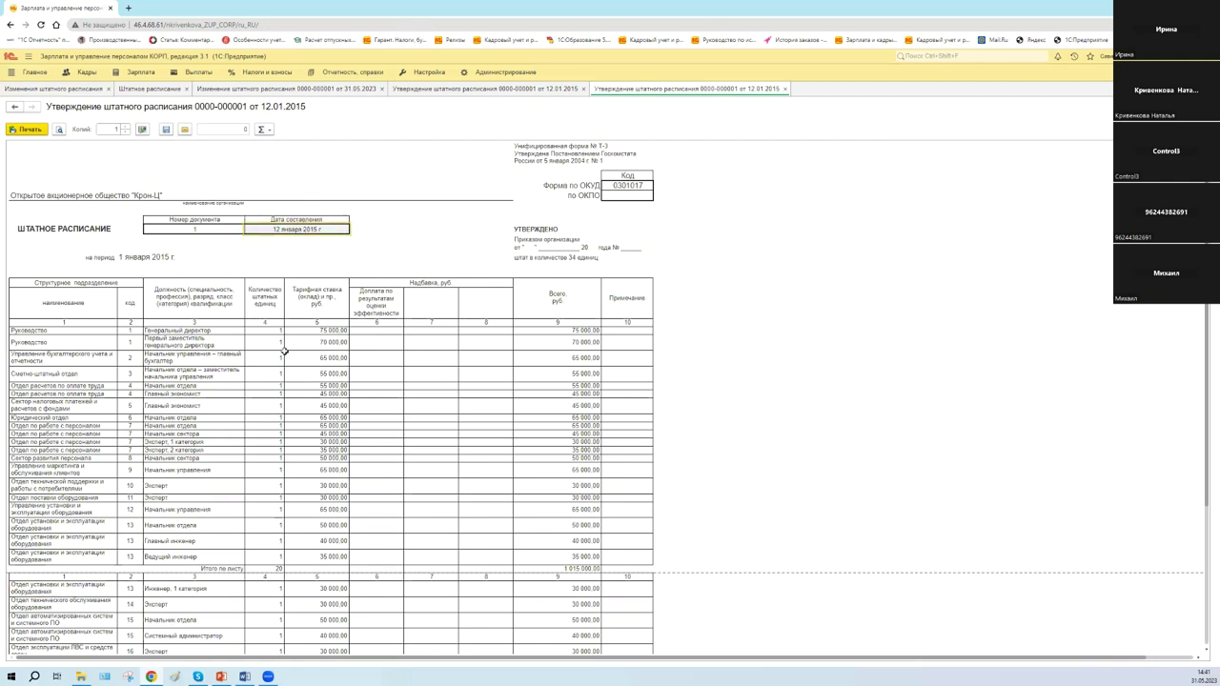
pyautogui.scroll(-5, 285, 351)
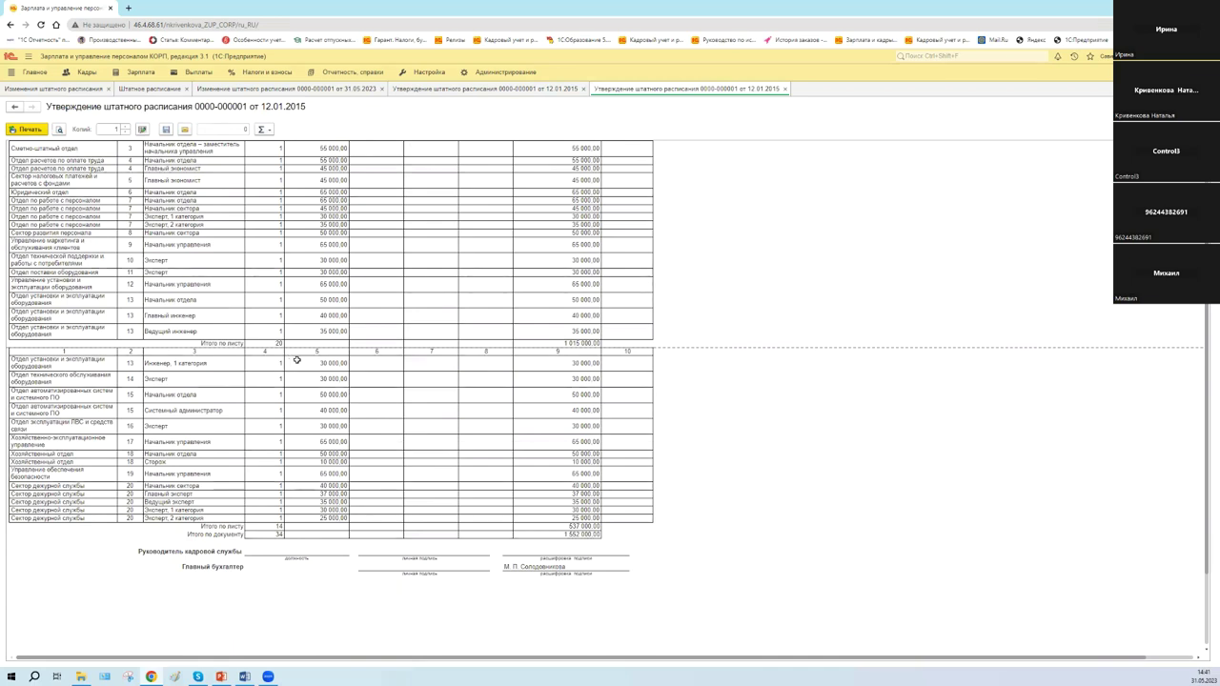
# Compare the position rows of the approval document with its Т-3 print form and close the print form
pyautogui.click(419, 90)
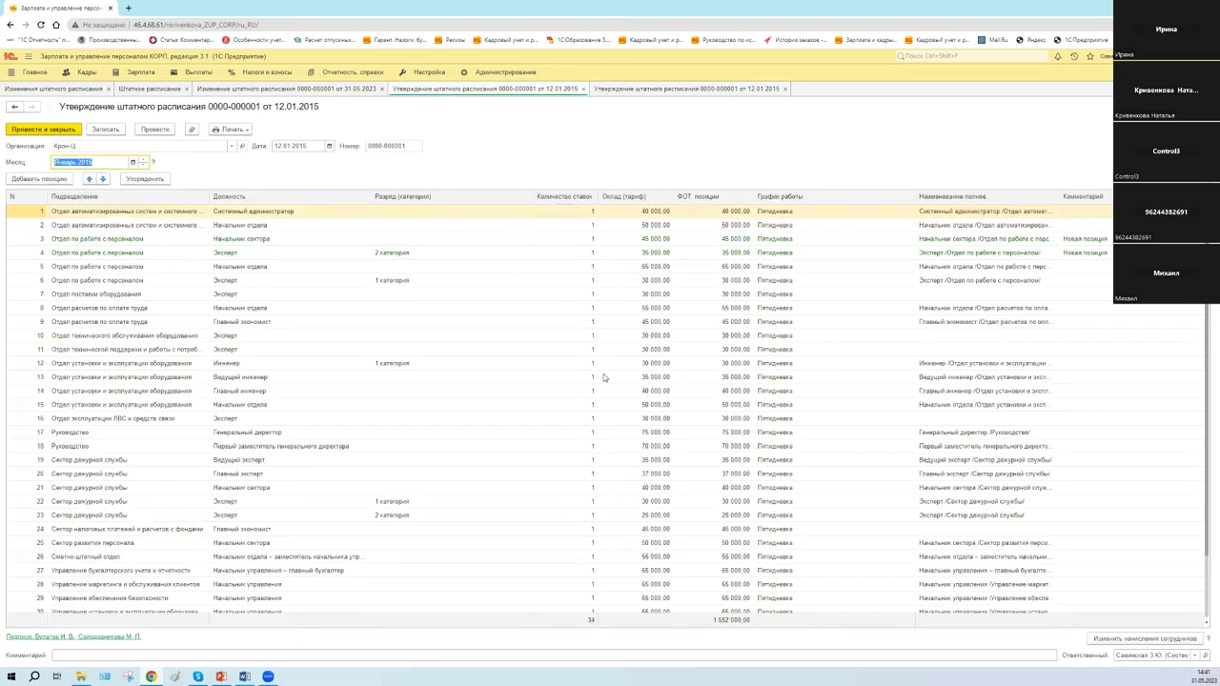
pyautogui.click(658, 419)
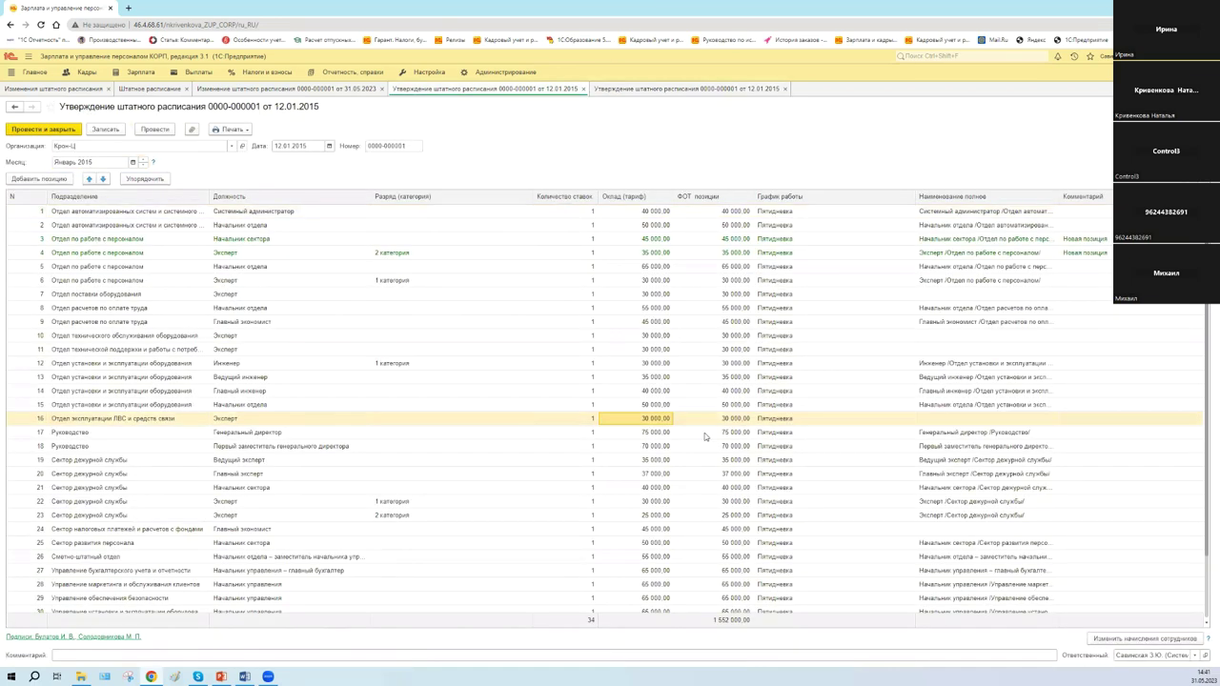
pyautogui.click(634, 90)
pyautogui.hotkey('ctrl', 'Tab')
pyautogui.click(697, 93)
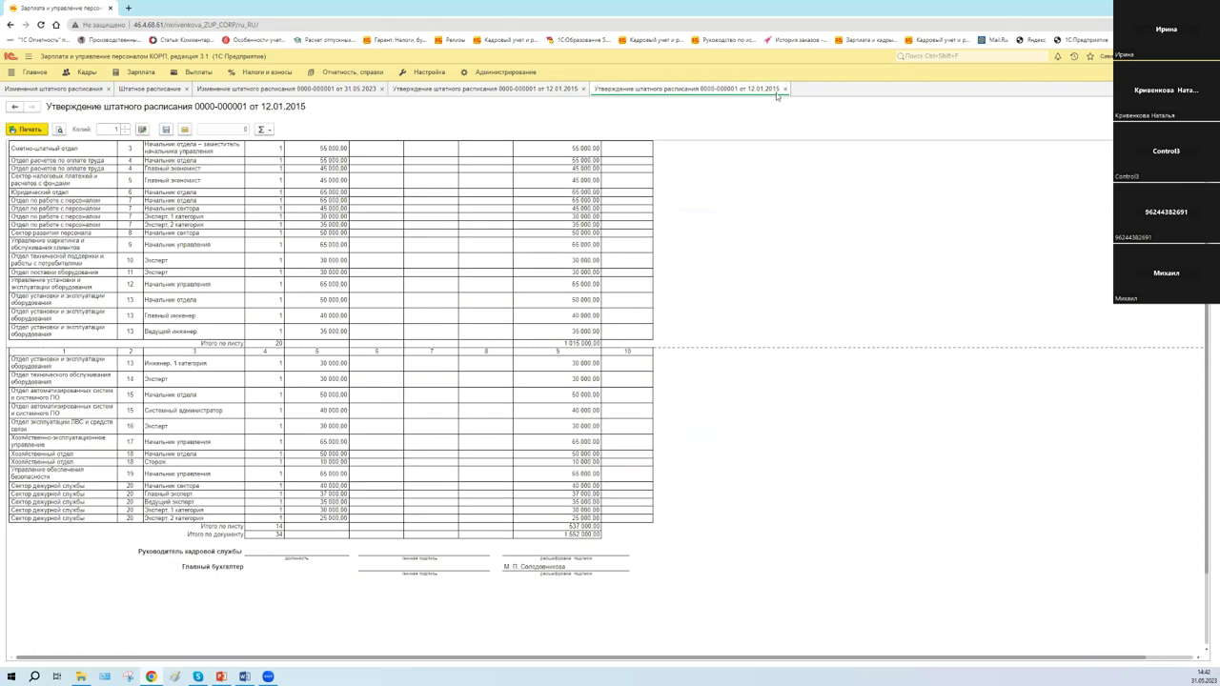
pyautogui.click(784, 90)
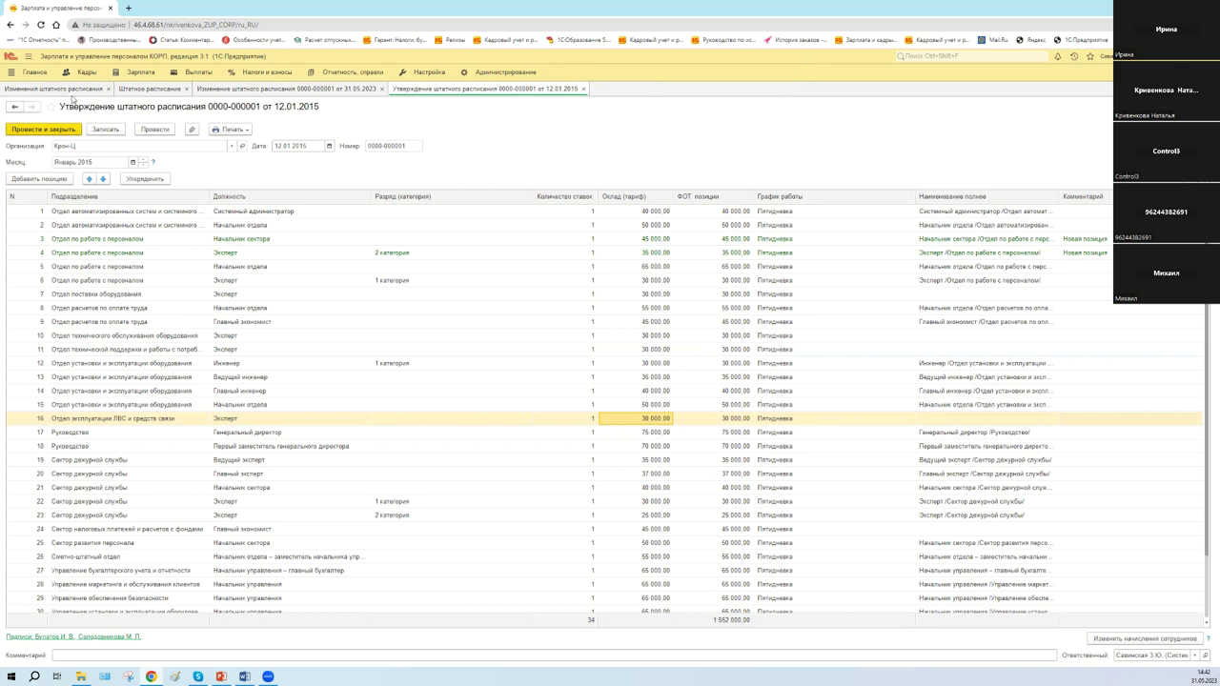
# Search Кадровые отчеты for "штат" and open the Штатное расписание (Т-3) report
pyautogui.click(88, 74)
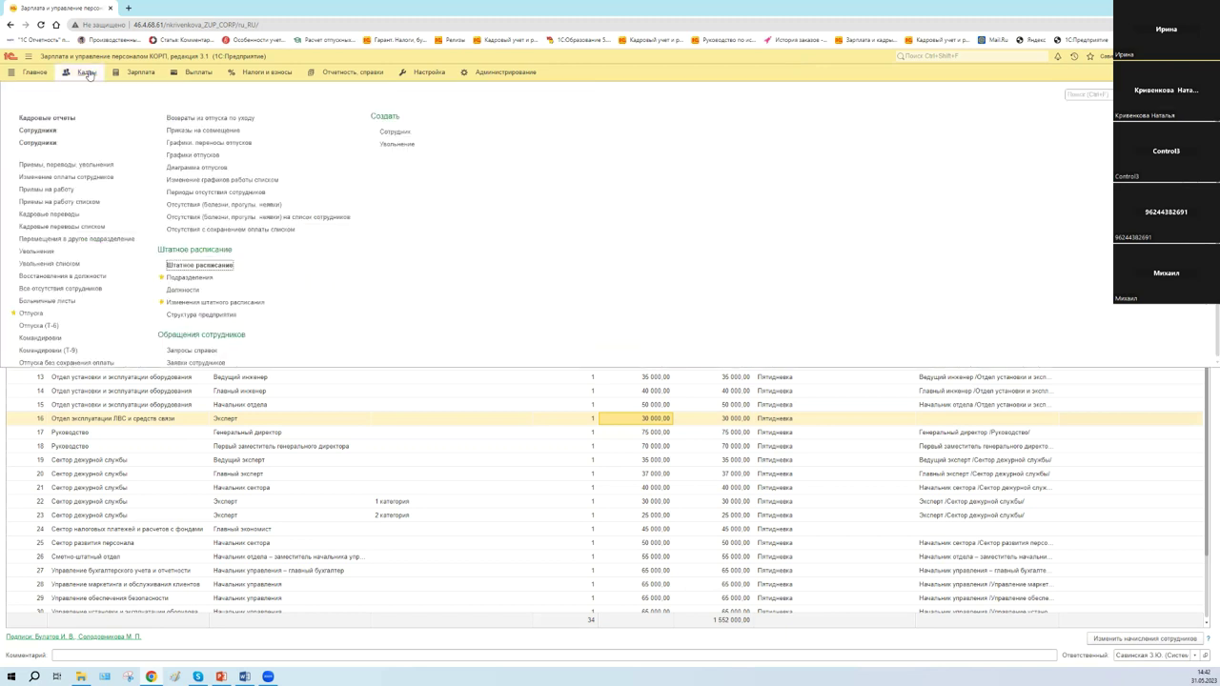
pyautogui.click(72, 130)
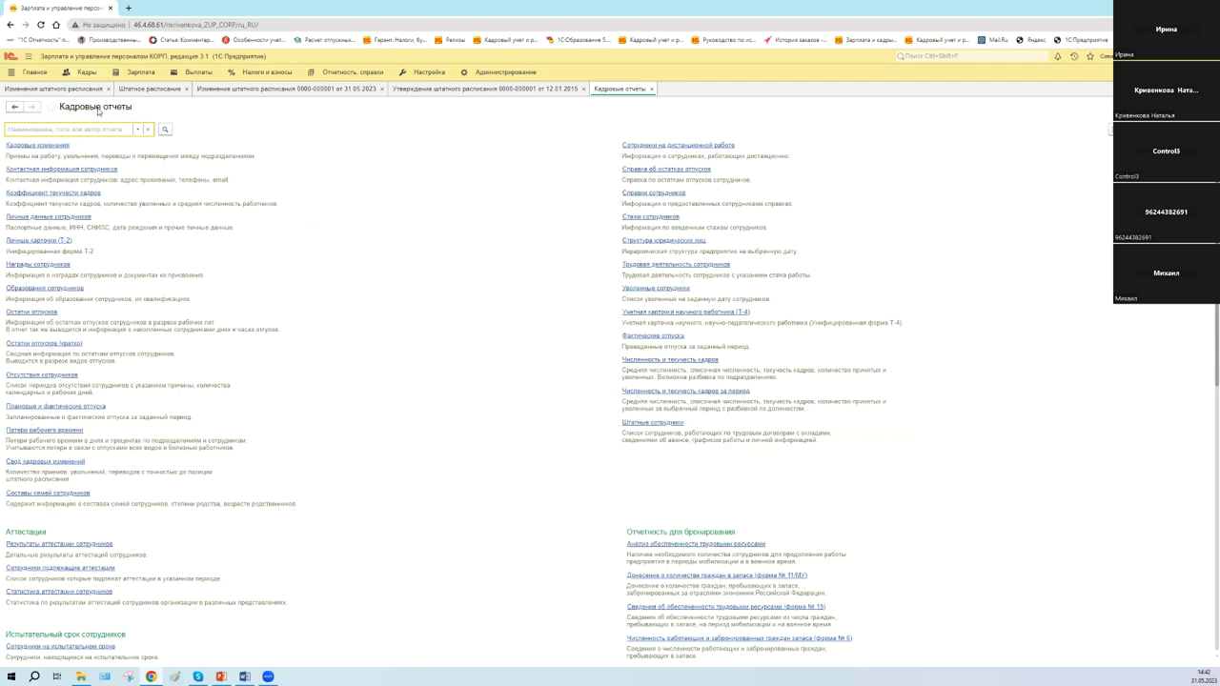
pyautogui.write('штат')
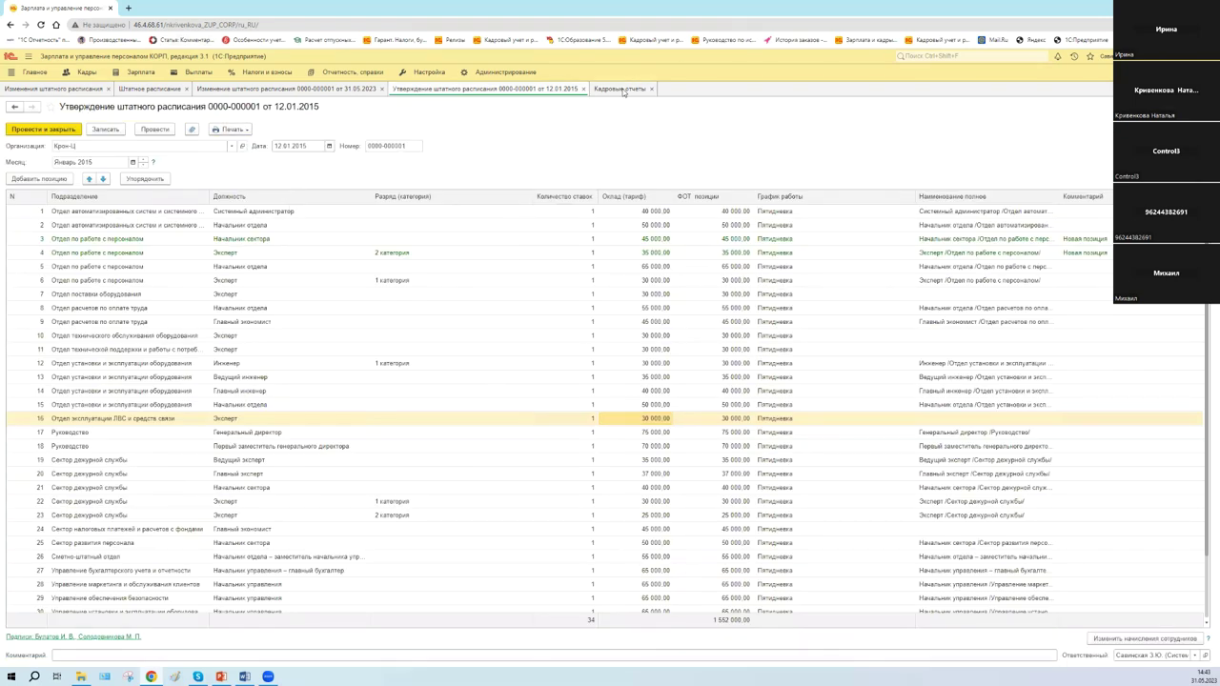
pyautogui.click(630, 90)
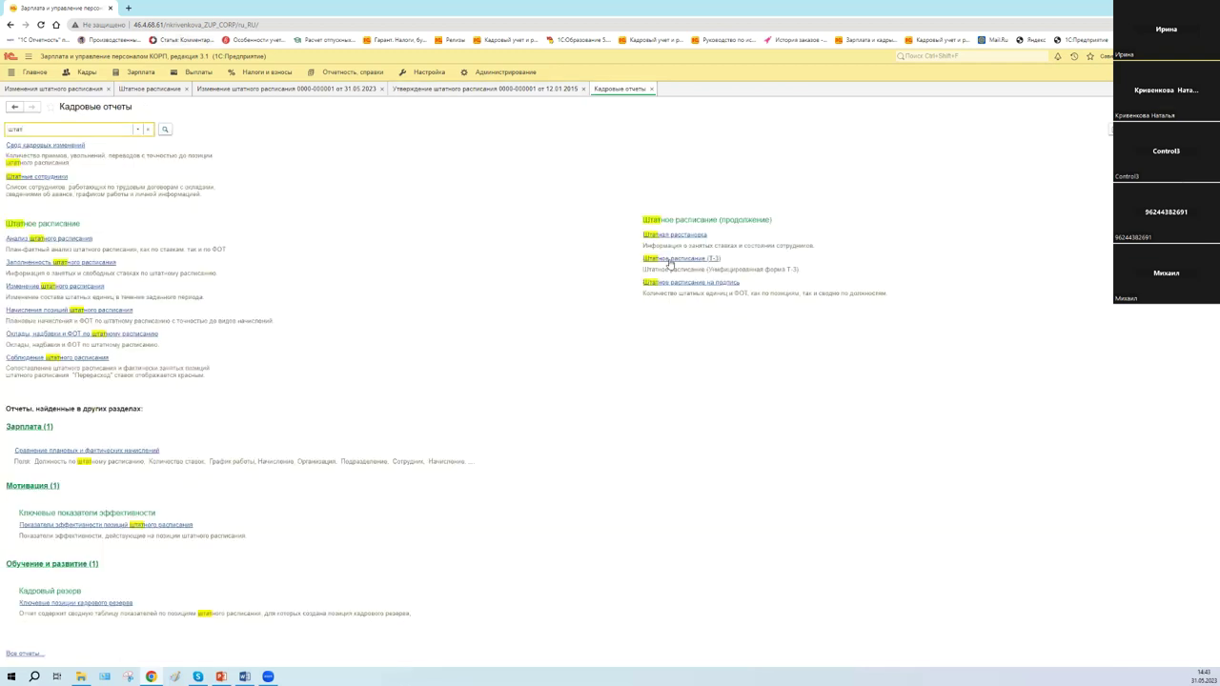
pyautogui.click(669, 260)
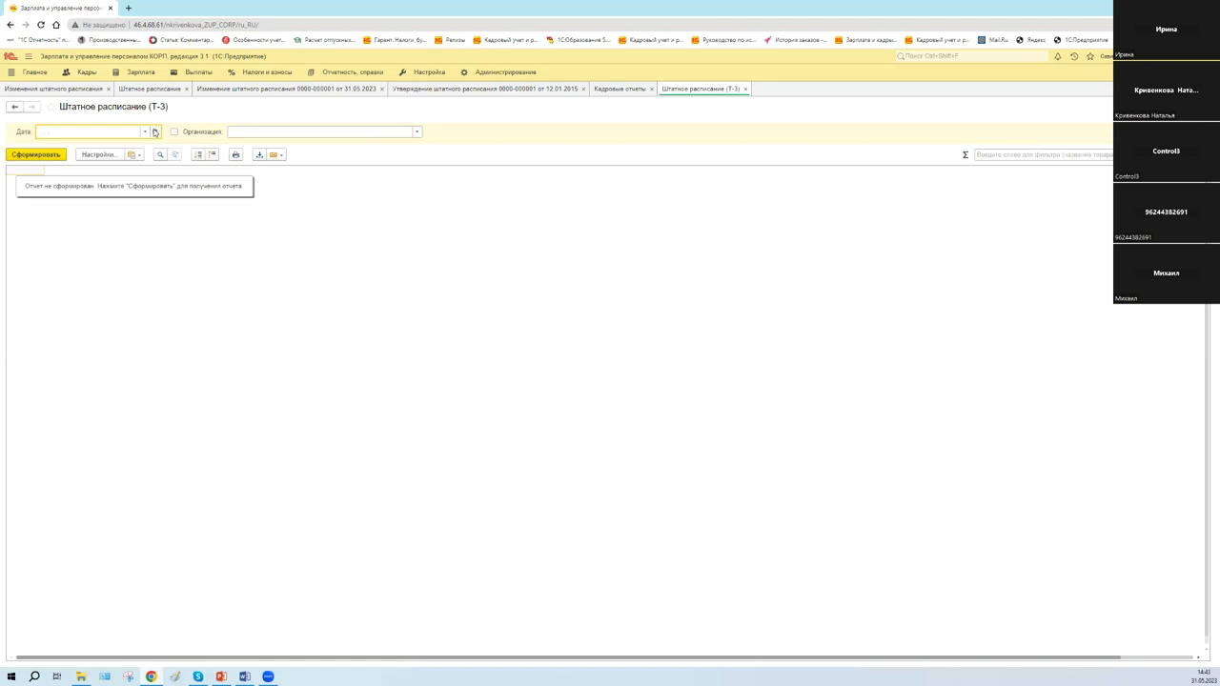
# Set the Т-3 report's date to 01.06.2023, matching the change document, and its organization to Крон-Ц
pyautogui.click(156, 133)
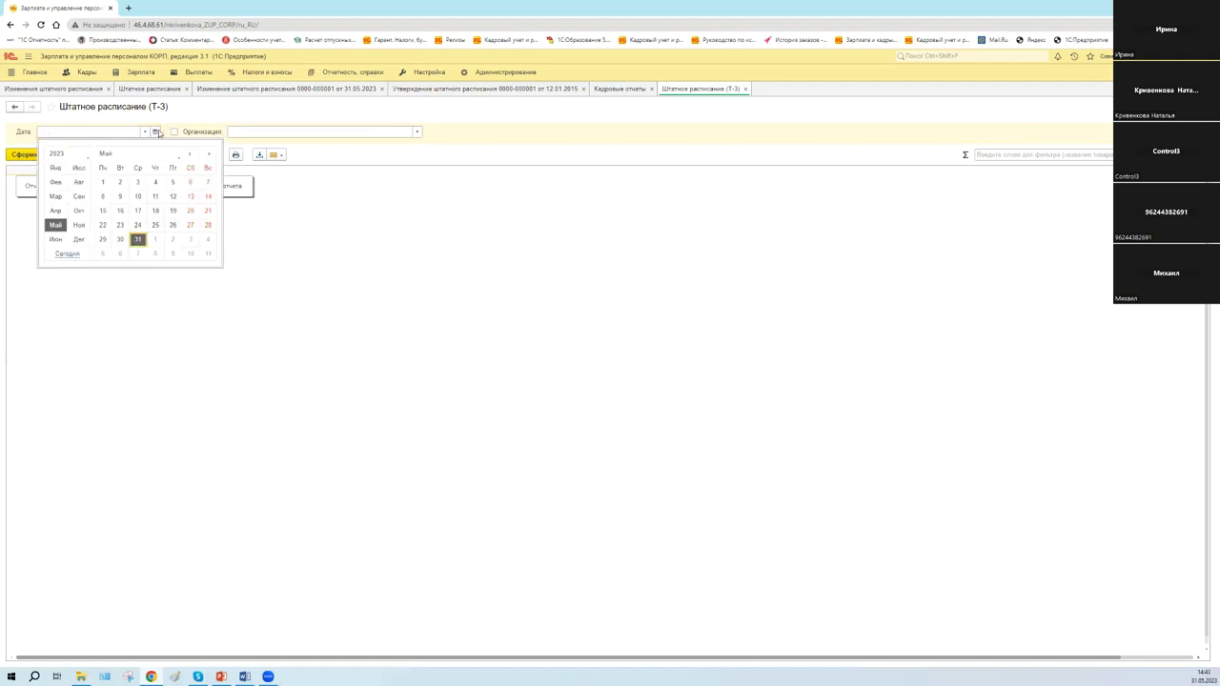
pyautogui.click(154, 240)
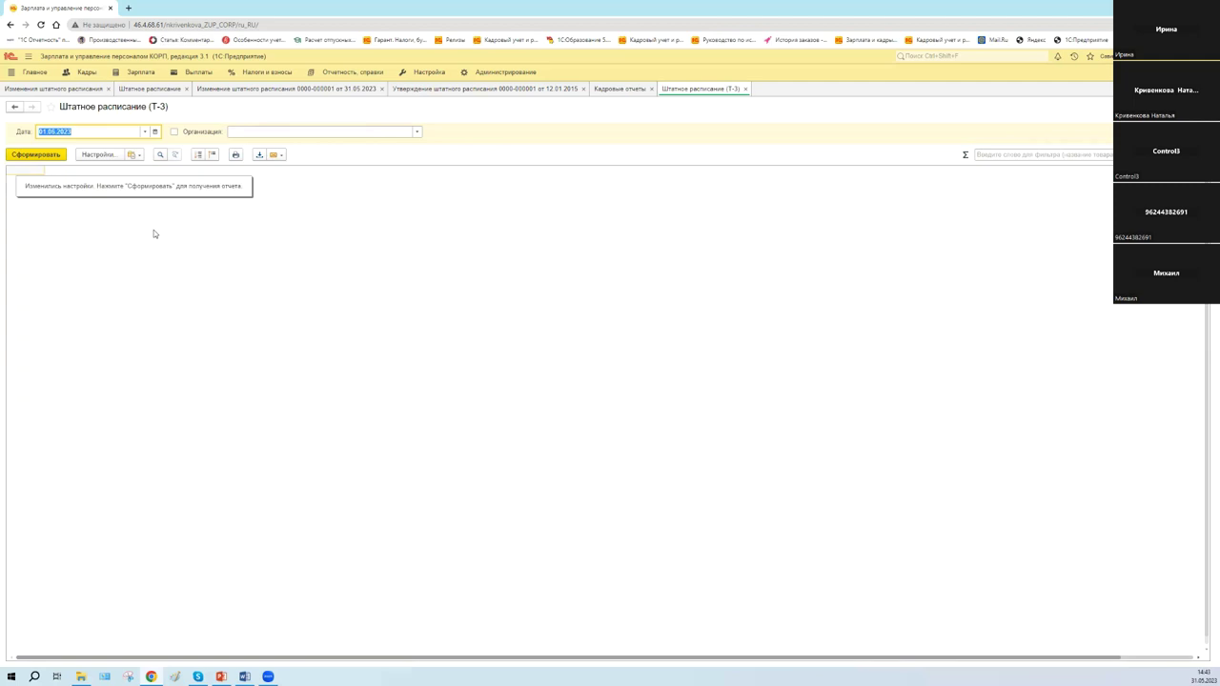
pyautogui.click(275, 89)
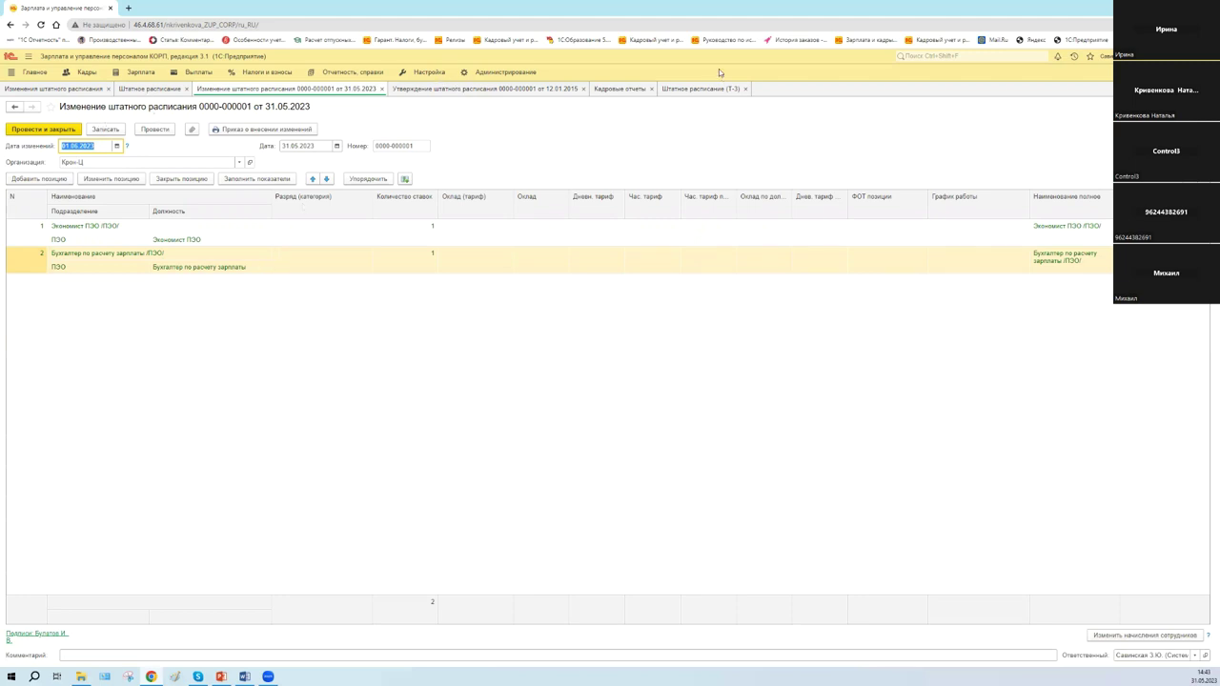
pyautogui.click(672, 90)
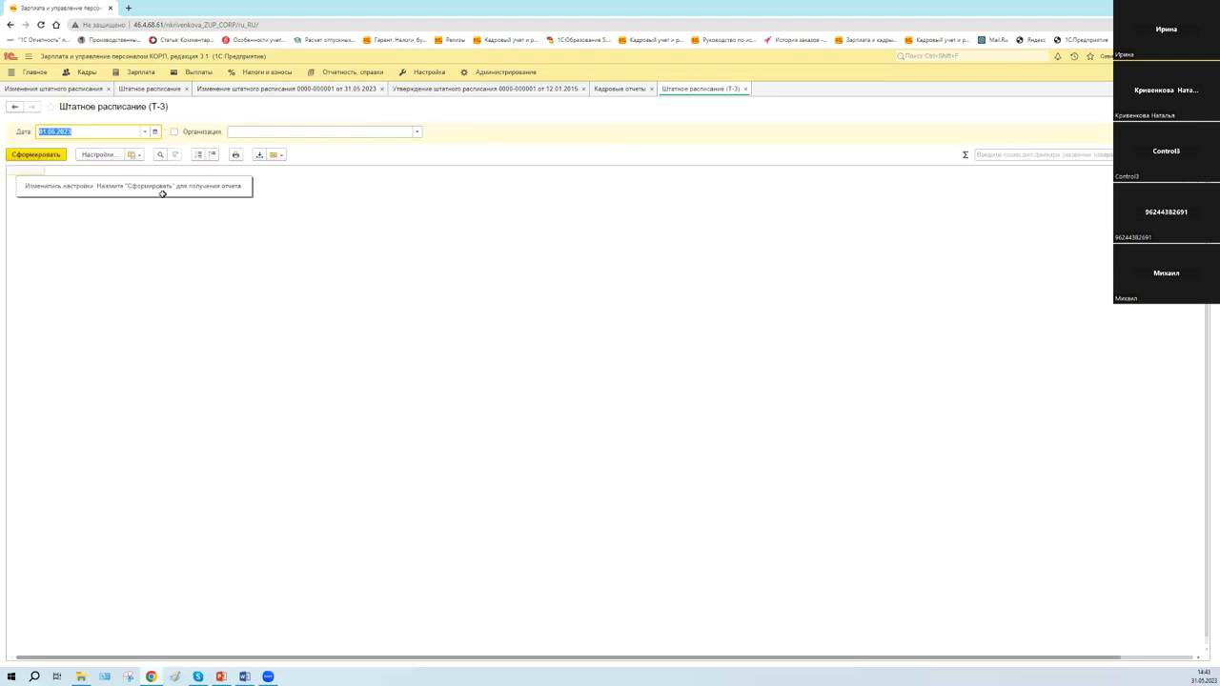
pyautogui.click(418, 132)
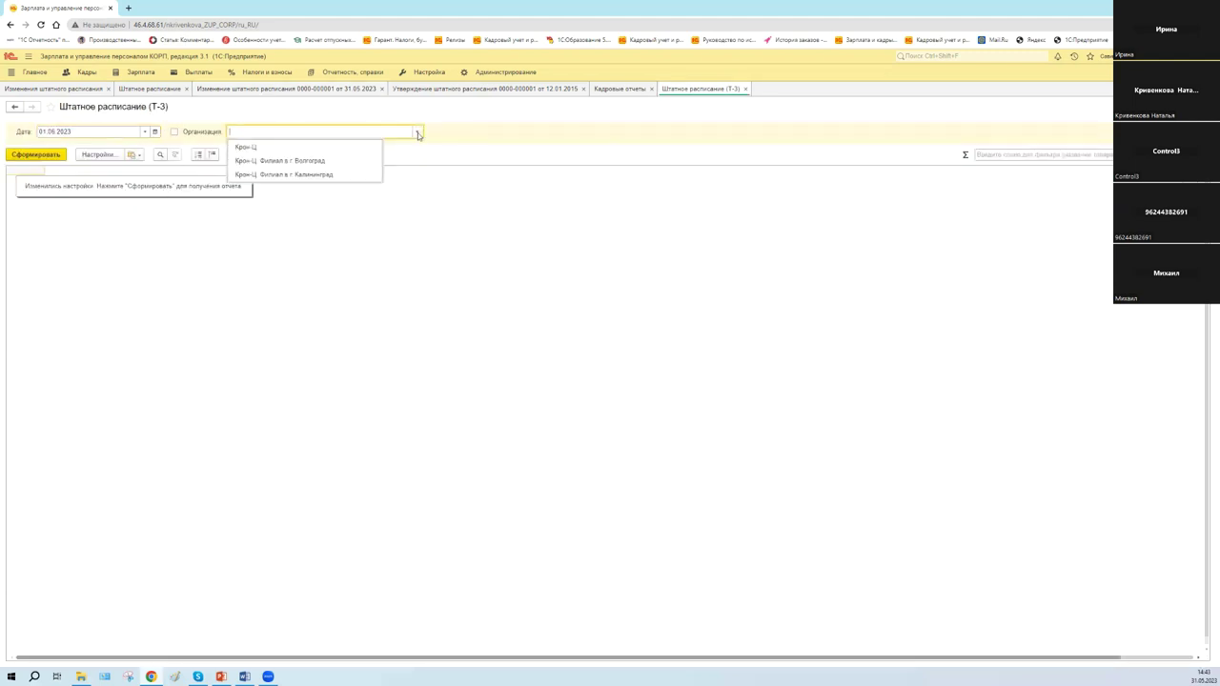
pyautogui.click(292, 146)
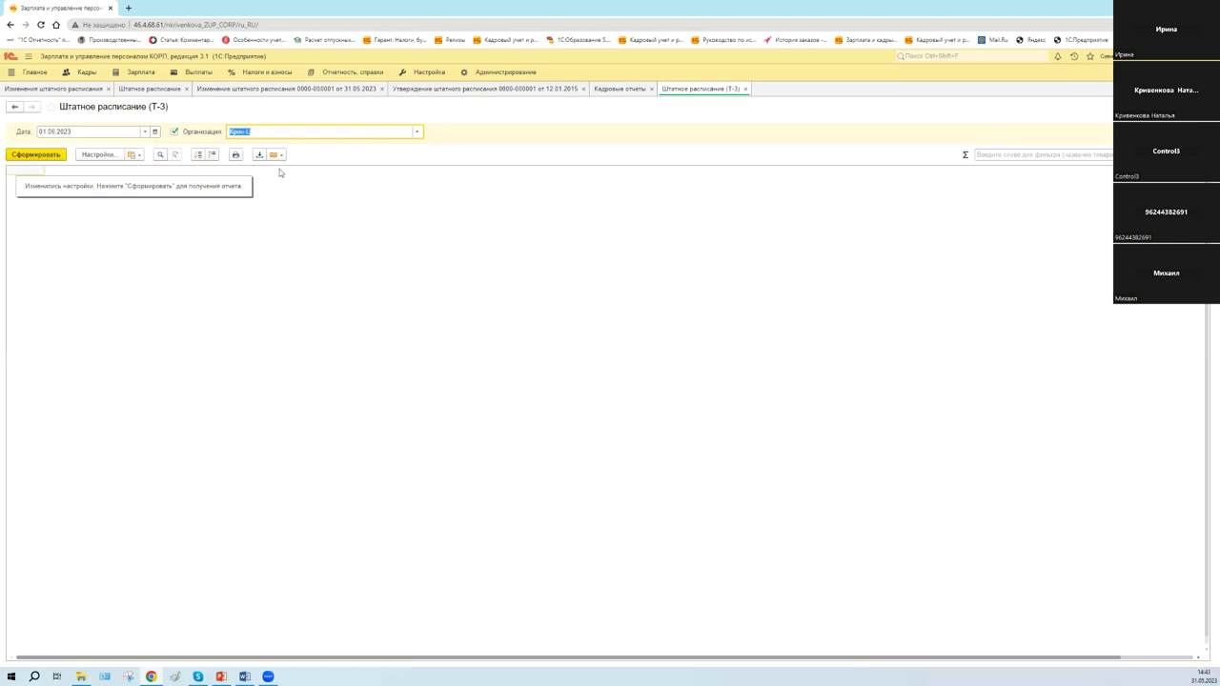
# Generate the Т-3 report and review its position rows down to the document totals and signatures
pyautogui.click(46, 156)
pyautogui.click(51, 160)
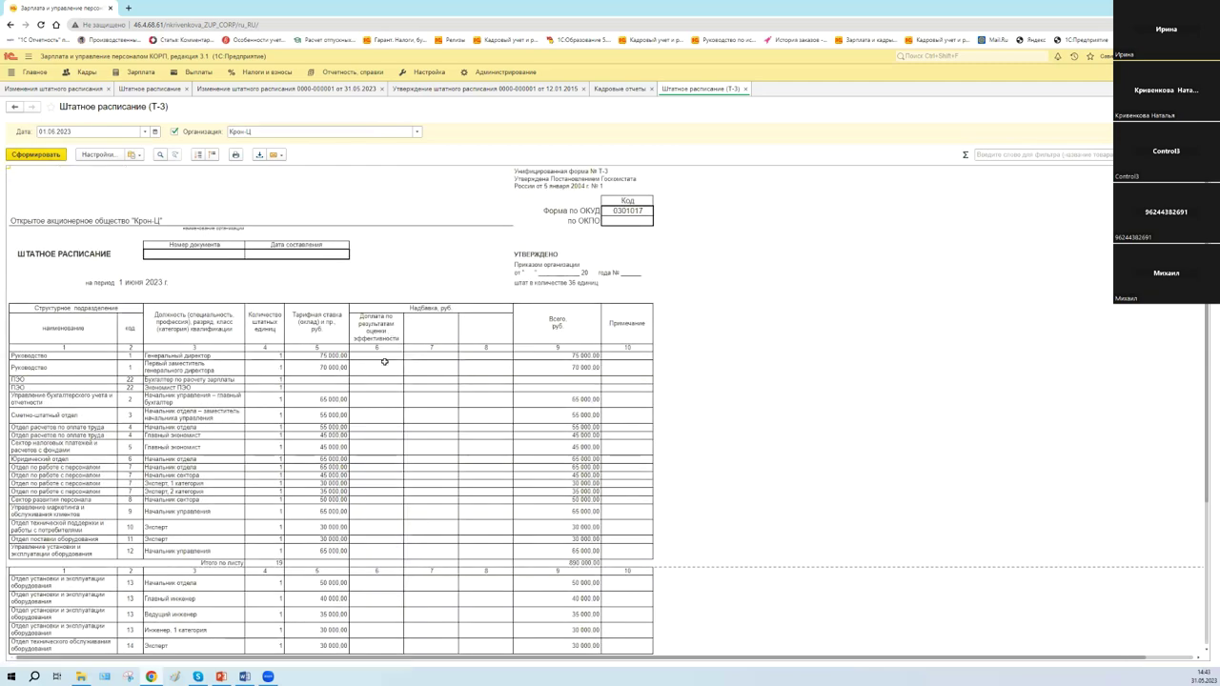
pyautogui.scroll(-2, 405, 347)
pyautogui.scroll(-8, 405, 347)
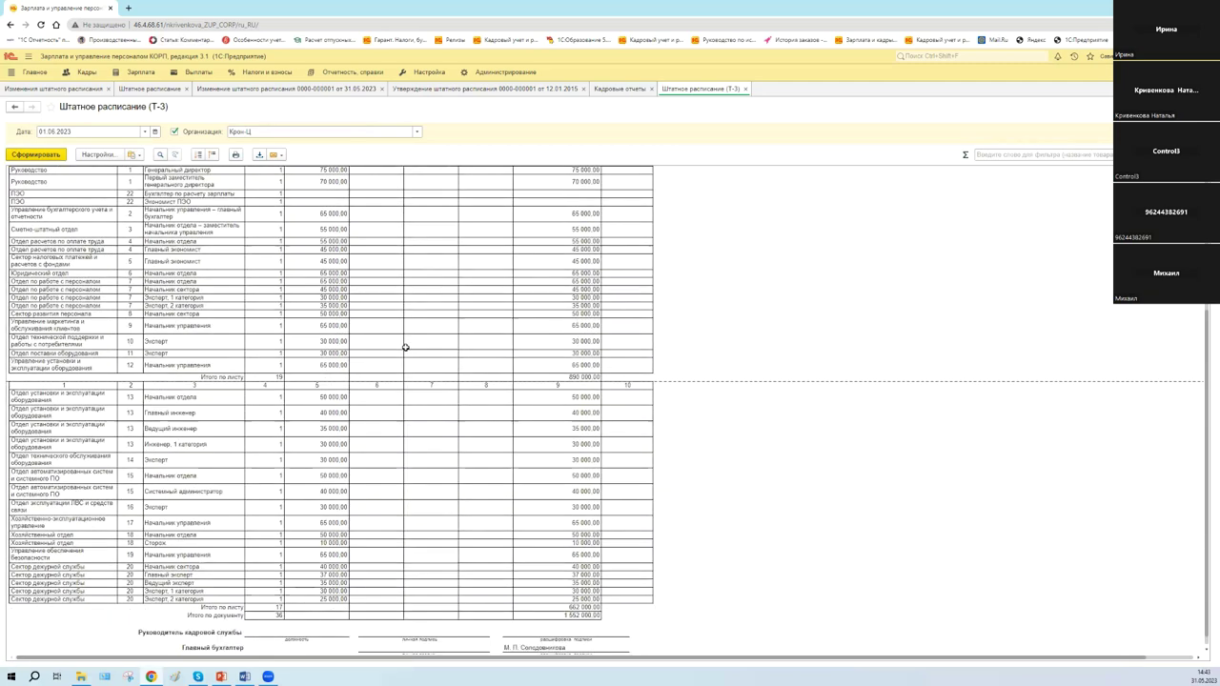
pyautogui.scroll(1, 383, 235)
pyautogui.scroll(1, 383, 234)
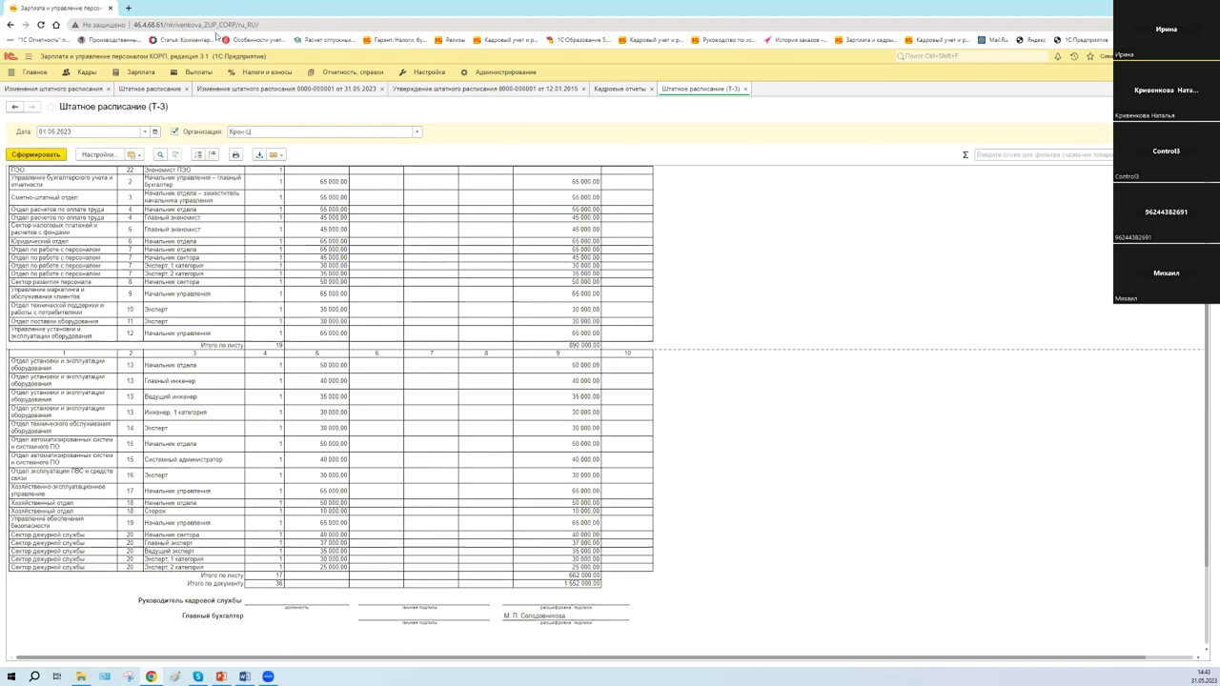
# Check the change date in the Изменение штатного расписания document of 31.05.2023 against the Т-3 report's date
pyautogui.hotkey('ctrl', 'Tab')
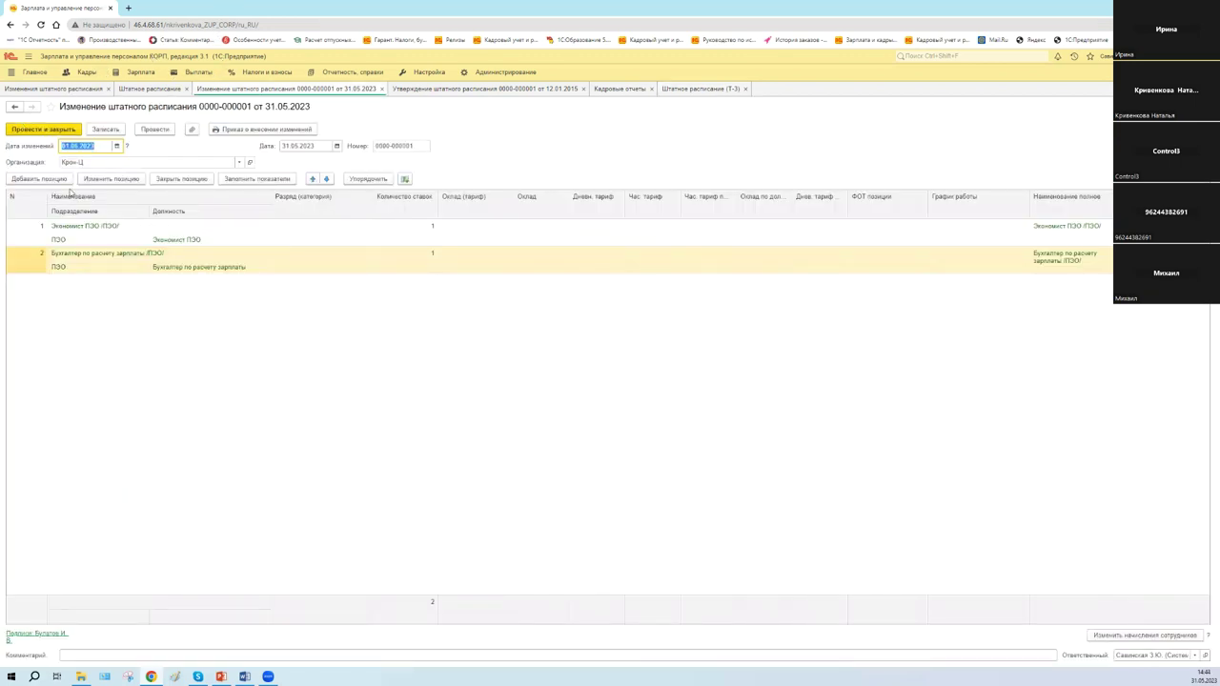
pyautogui.write('01.06.2023')
pyautogui.click(676, 90)
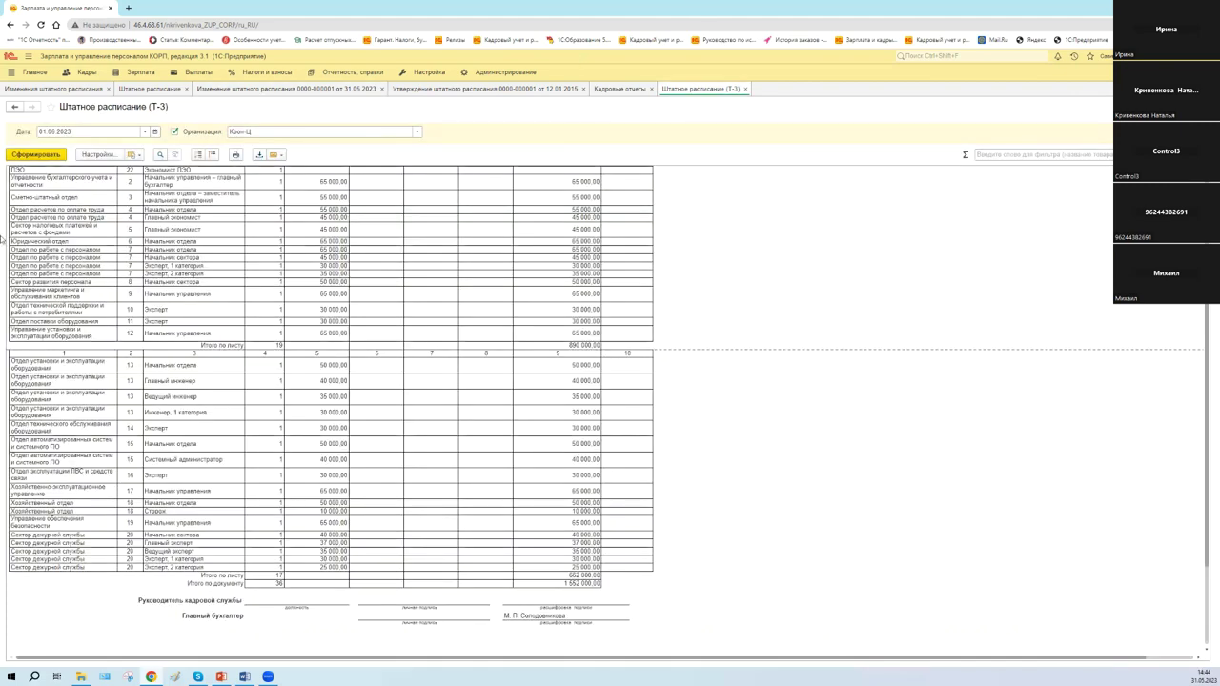
pyautogui.click(65, 133)
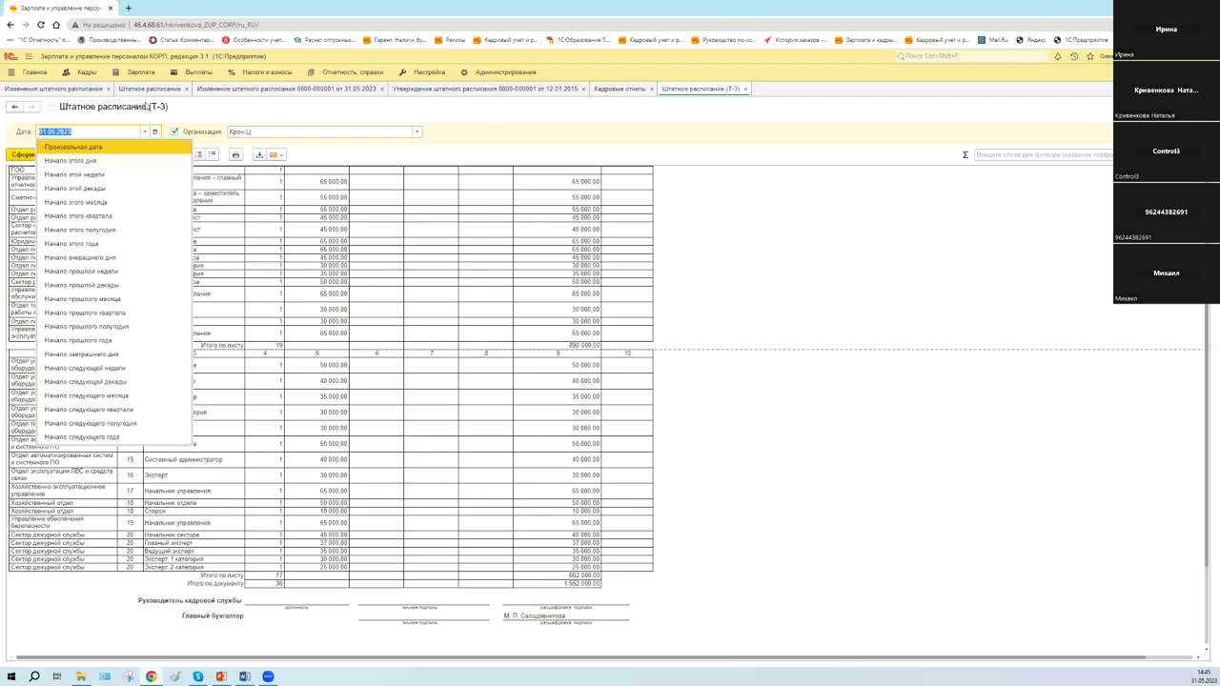
pyautogui.click(147, 95)
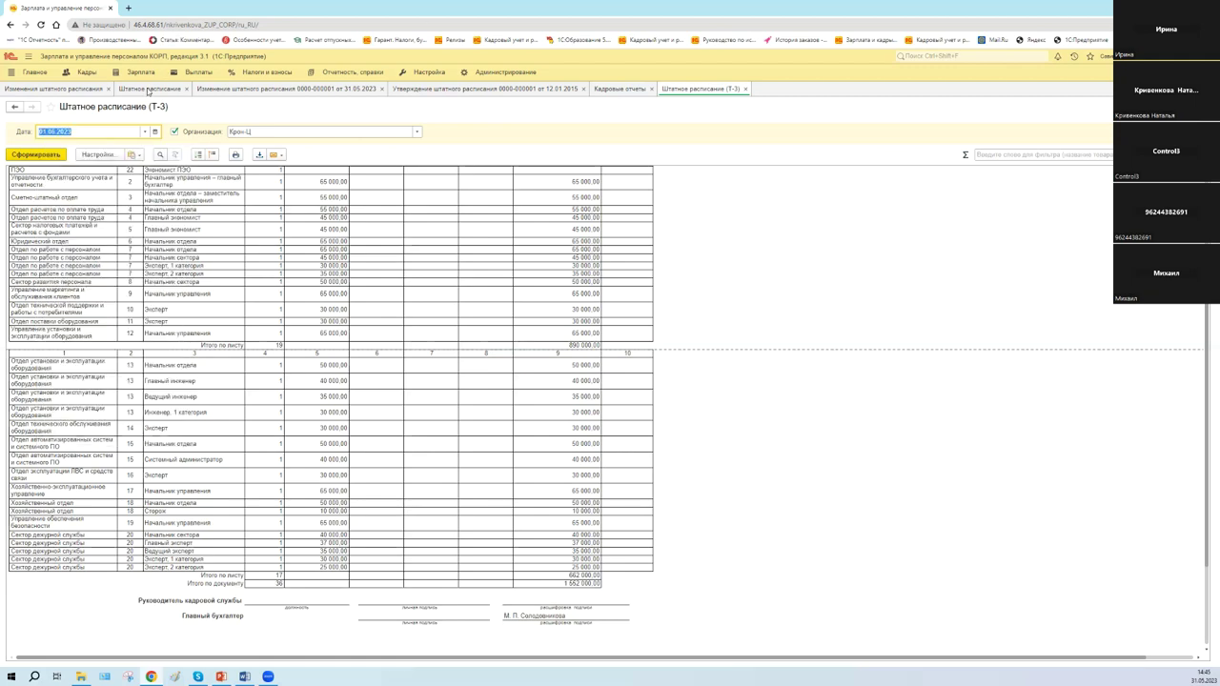
# Open the list of documents changing the staffing schedule and create a new Утверждение штатного расписания document for Крон-Ц
pyautogui.click(147, 89)
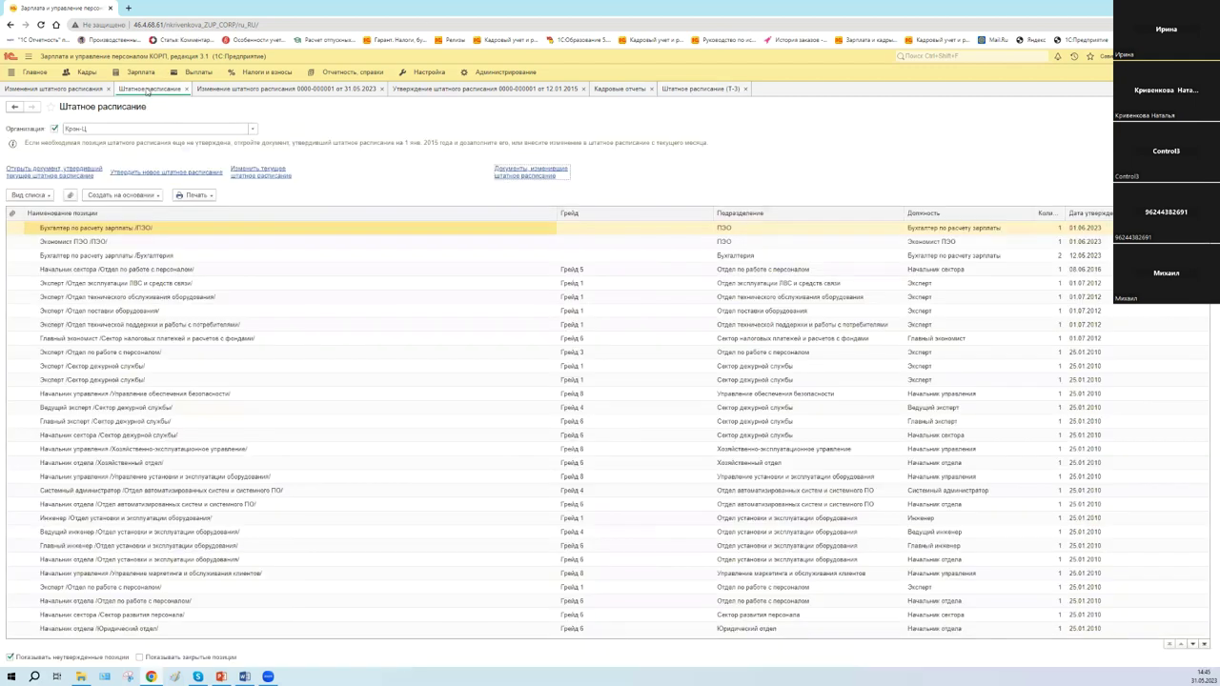
pyautogui.click(538, 175)
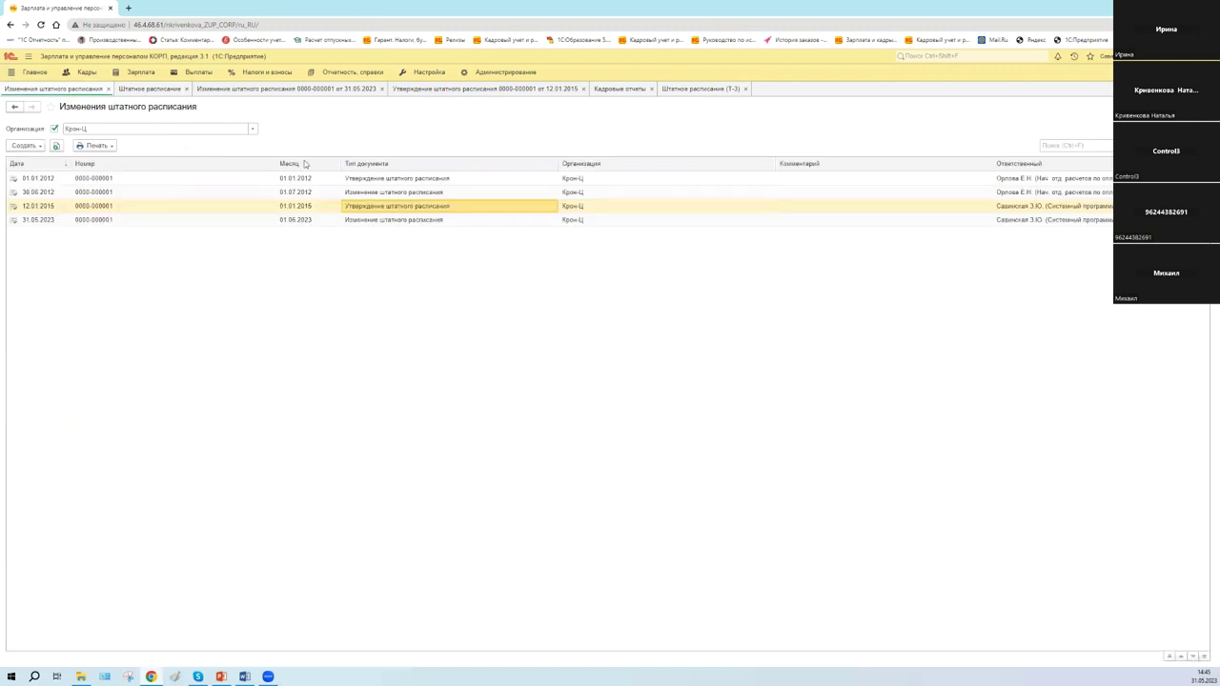
pyautogui.click(387, 181)
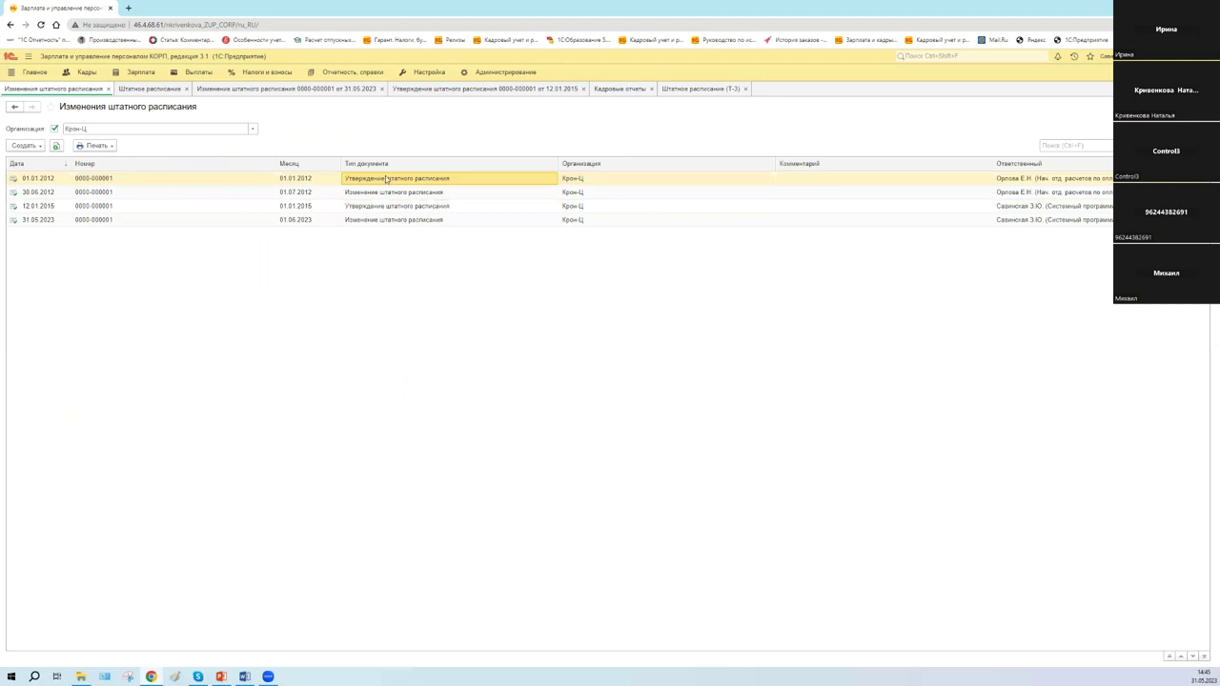
pyautogui.click(35, 147)
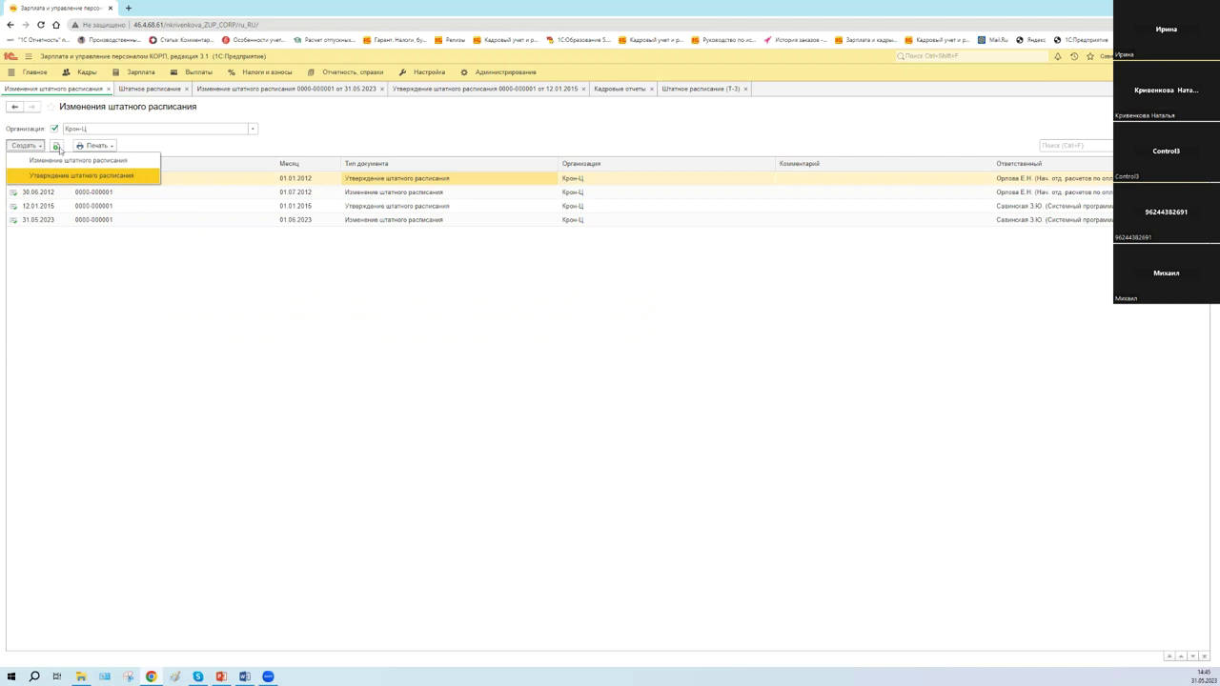
pyautogui.click(48, 178)
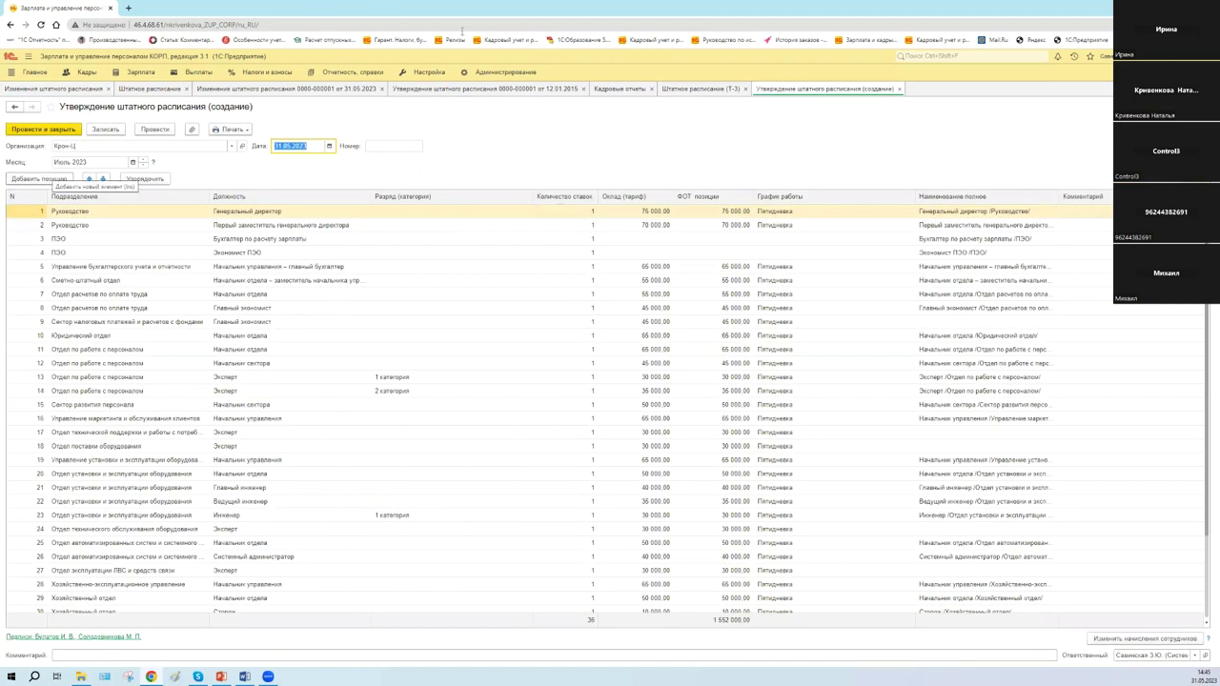
# Set the new approval document's month to Ноябрь 2022, accepting the refill of its table
pyautogui.click(329, 146)
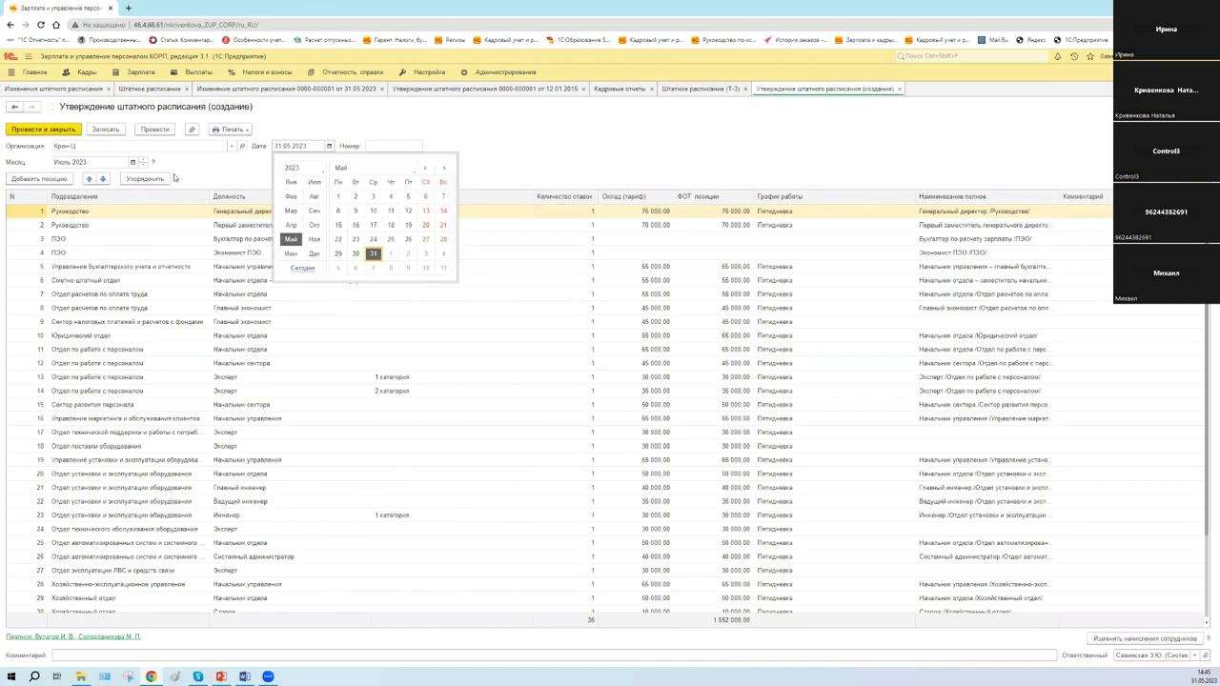
pyautogui.click(133, 164)
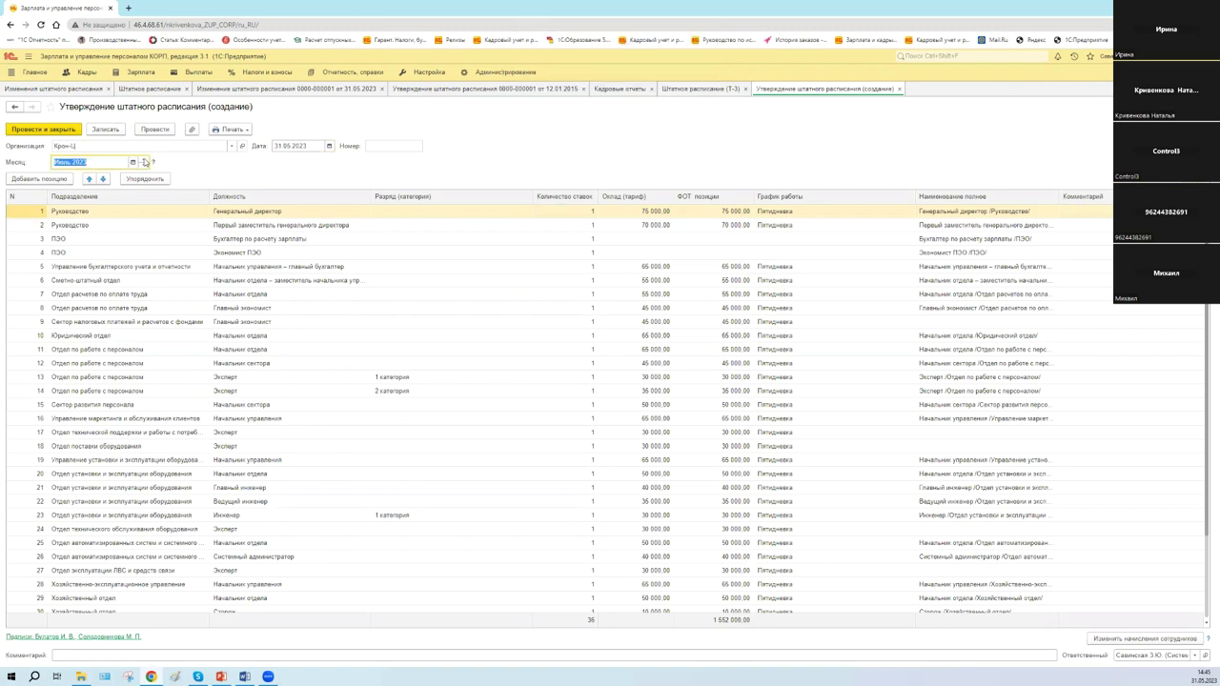
pyautogui.click(146, 162)
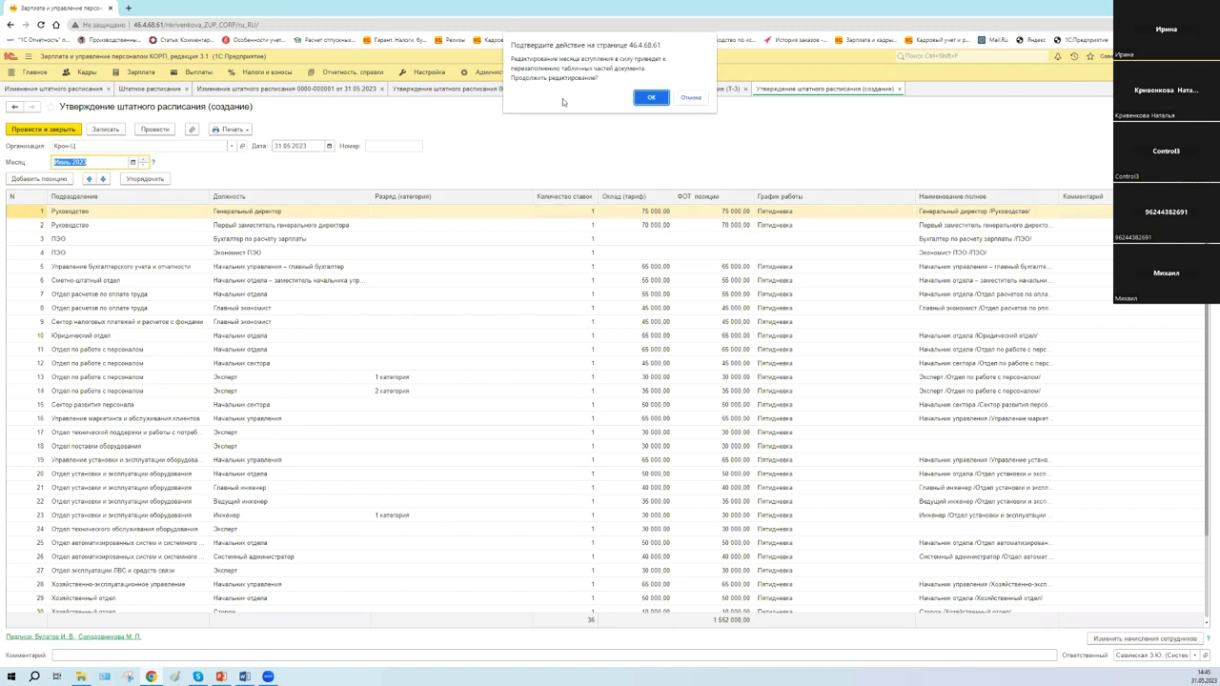
pyautogui.click(656, 99)
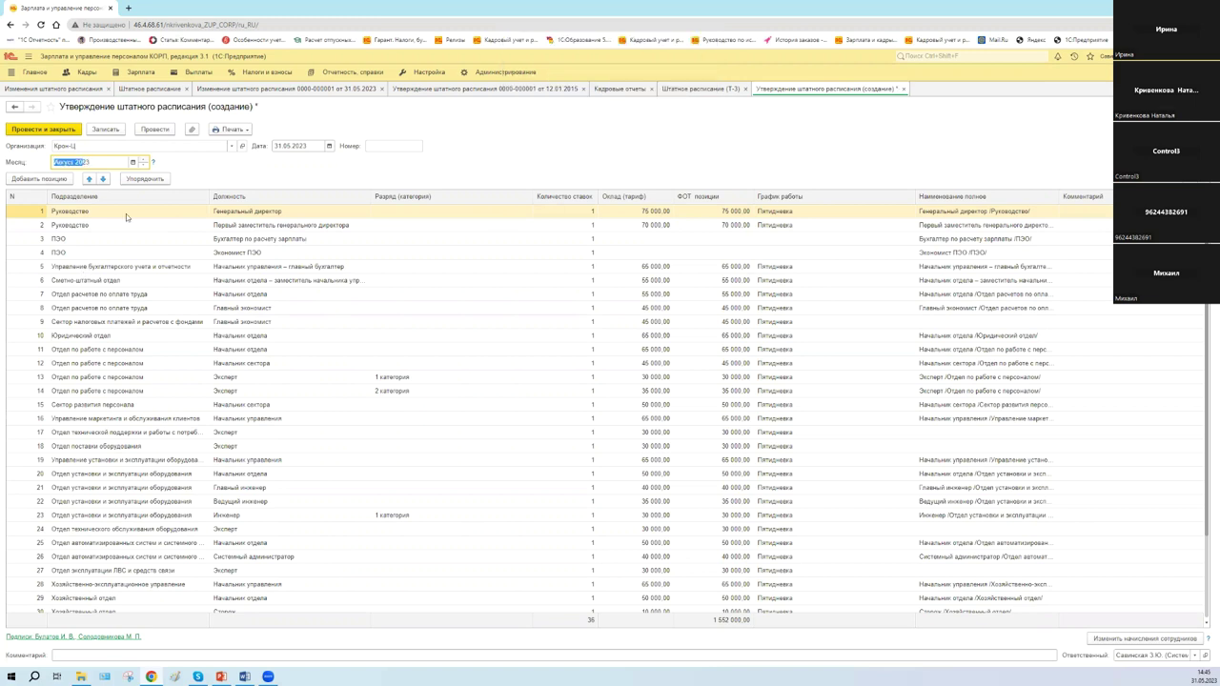
pyautogui.click(146, 166)
pyautogui.click(146, 166)
pyautogui.click(145, 166)
pyautogui.click(146, 166)
pyautogui.click(146, 166)
pyautogui.click(145, 166)
pyautogui.click(146, 165)
pyautogui.click(146, 166)
pyautogui.click(146, 166)
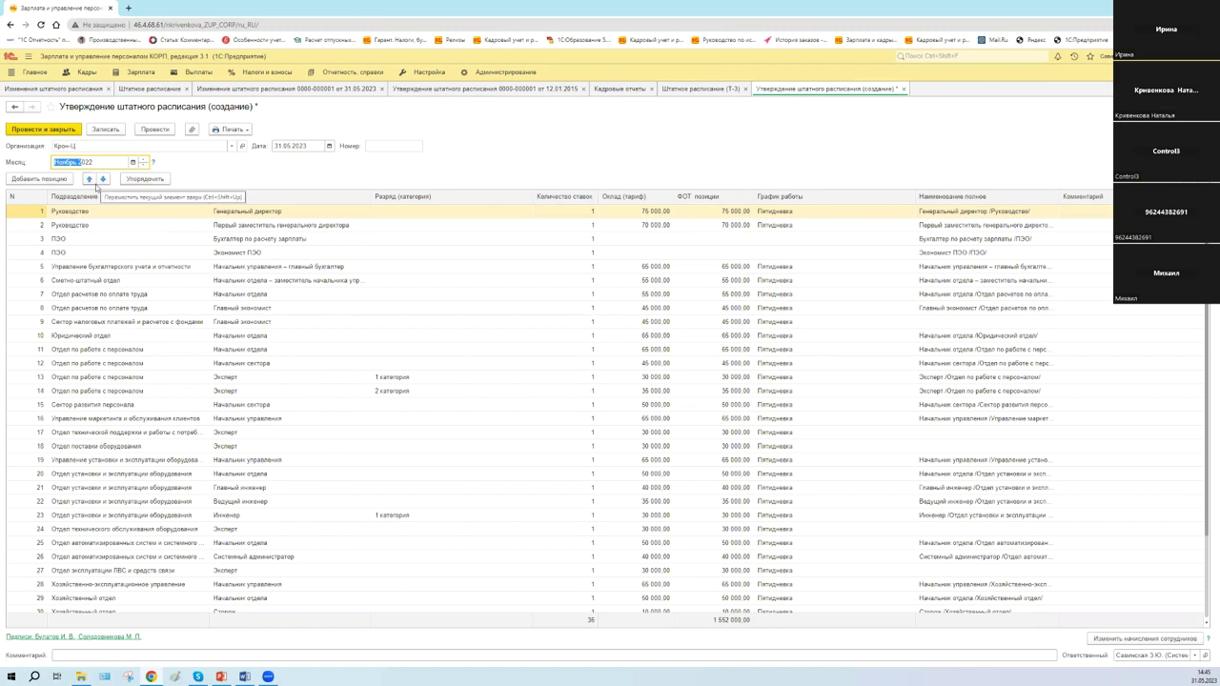
# Review the position rows filled into the new approval document for Ноябрь 2022
pyautogui.click(308, 285)
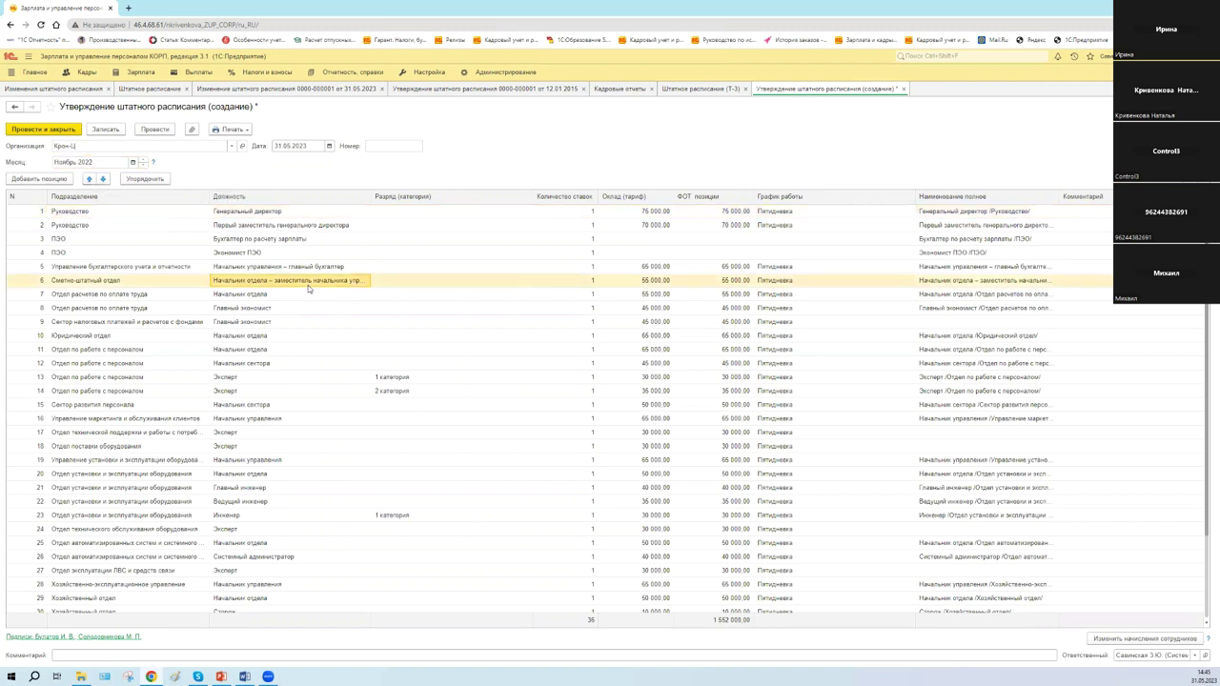
pyautogui.hotkey('ctrl', 'shift', 'Up')
pyautogui.hotkey('ctrl', 'shift', 'Up')
pyautogui.hotkey('ctrl', 'shift', 'Up')
pyautogui.hotkey('ctrl', 'shift', 'Up')
pyautogui.hotkey('ctrl', 'shift', 'Up')
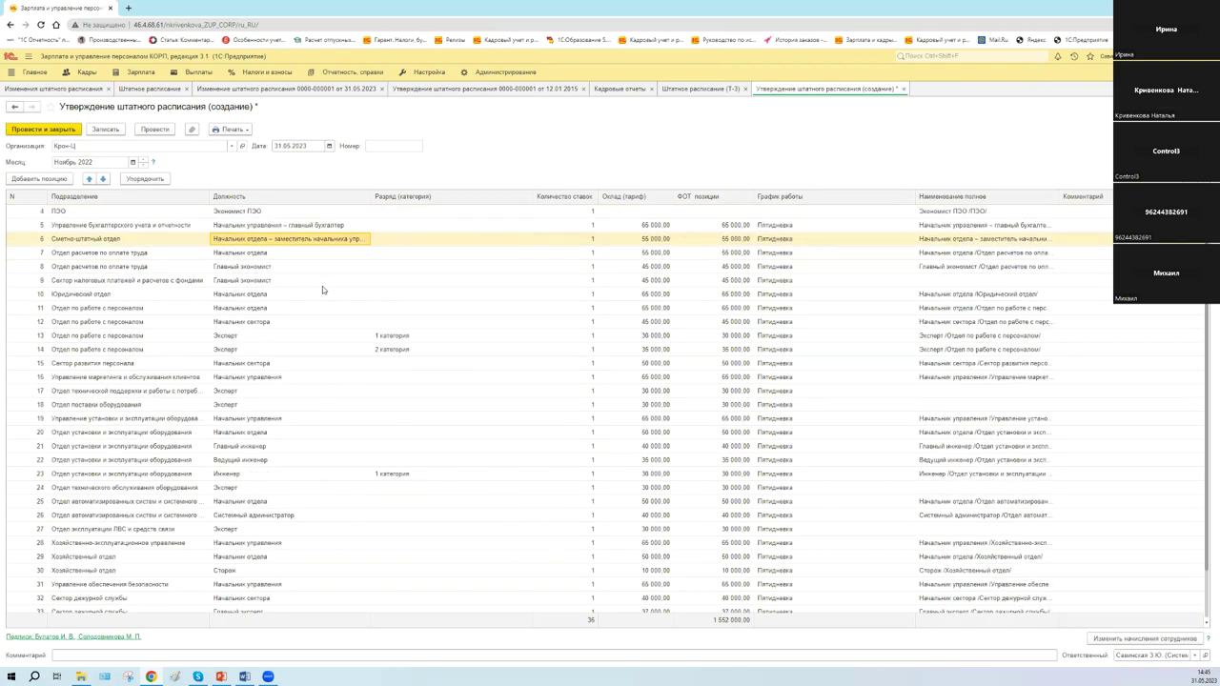
pyautogui.scroll(-2, 322, 286)
pyautogui.hotkey('ctrl', 'shift', 'Down')
pyautogui.hotkey('ctrl', 'shift', 'Down')
pyautogui.hotkey('ctrl', 'shift', 'Down')
pyautogui.hotkey('ctrl', 'shift', 'Down')
pyautogui.hotkey('ctrl', 'shift', 'Down')
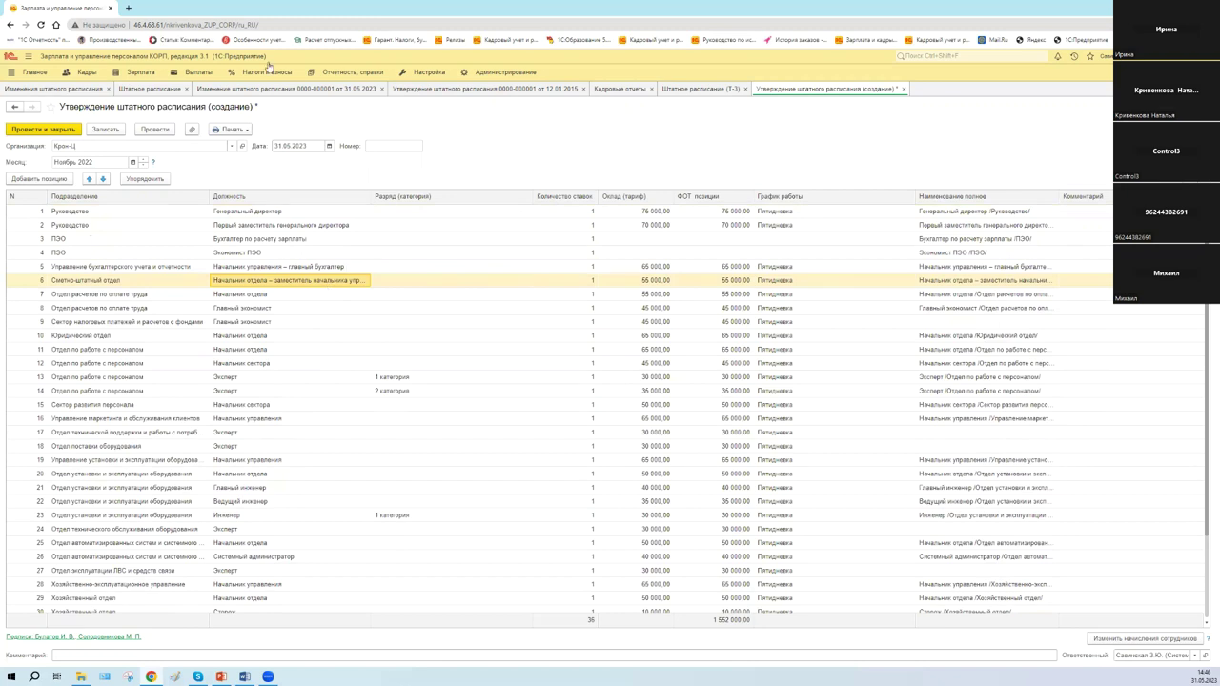
# Try to post the new approval document, both before and after setting its date to 30.11.2022
pyautogui.click(158, 129)
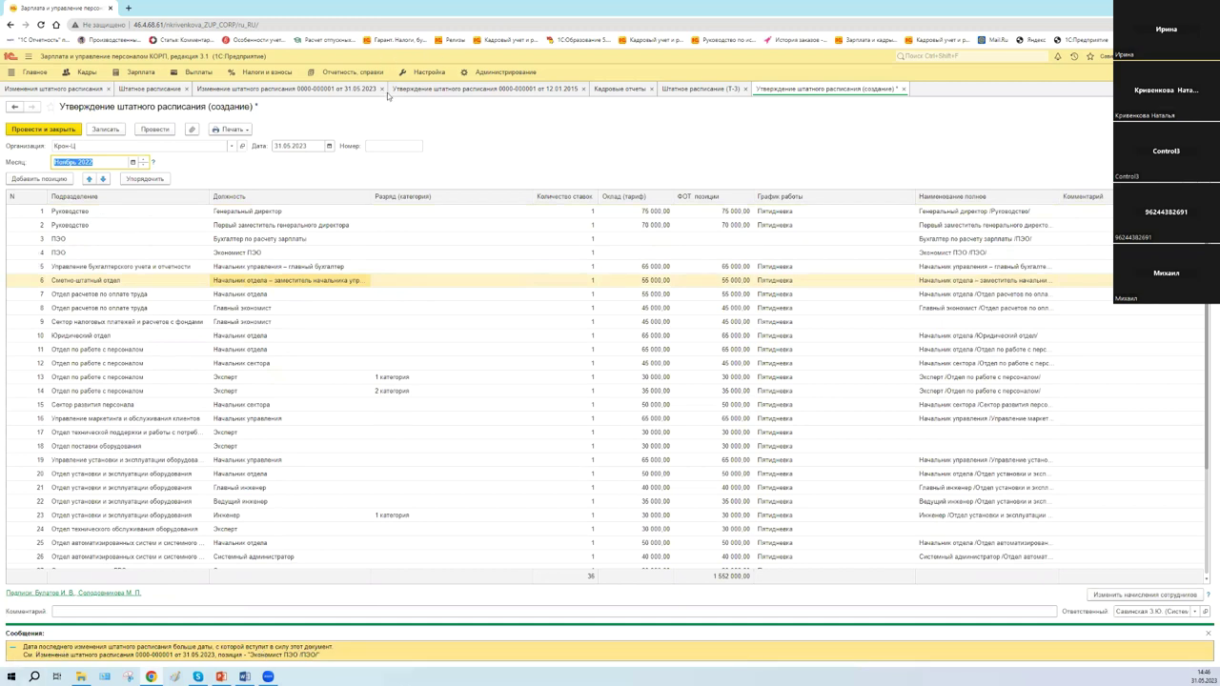
pyautogui.click(319, 148)
pyautogui.click(329, 146)
pyautogui.click(315, 169)
pyautogui.click(295, 151)
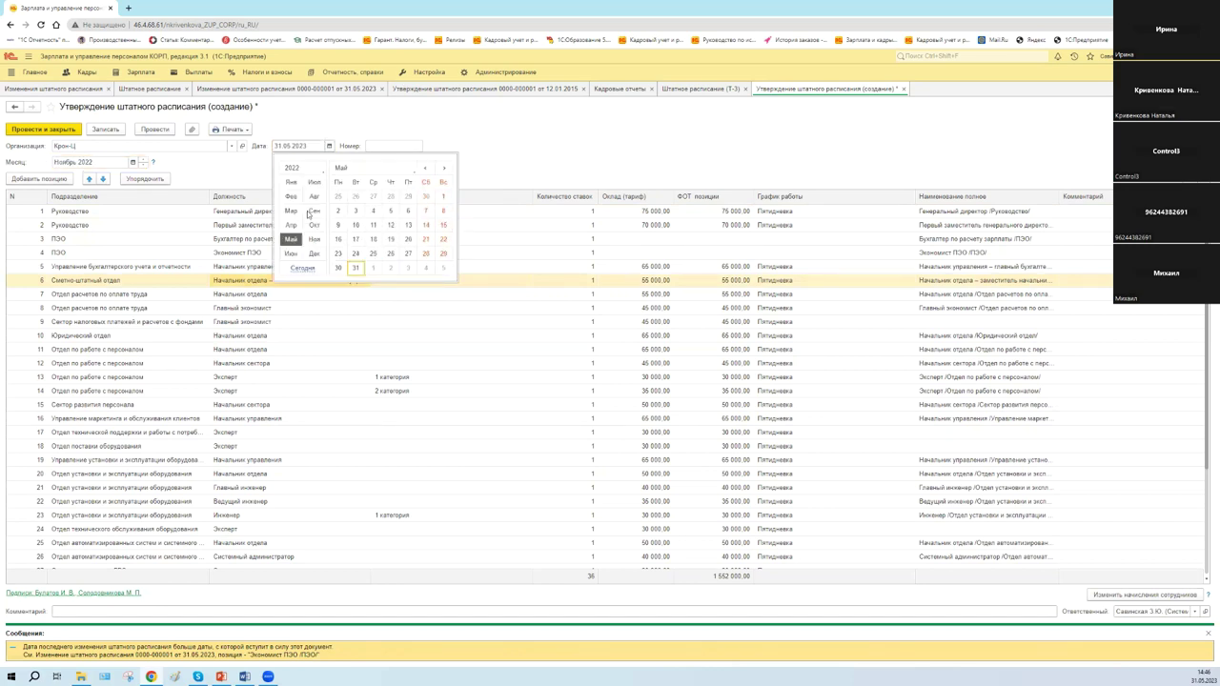
pyautogui.click(315, 239)
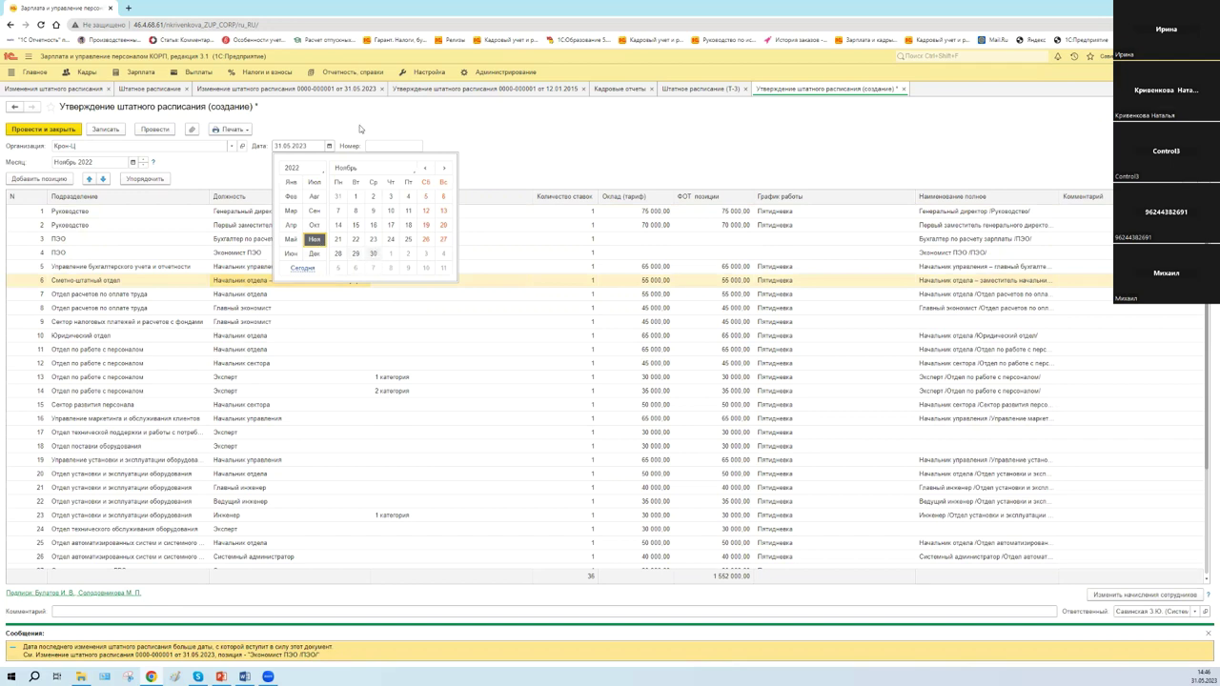
pyautogui.click(373, 252)
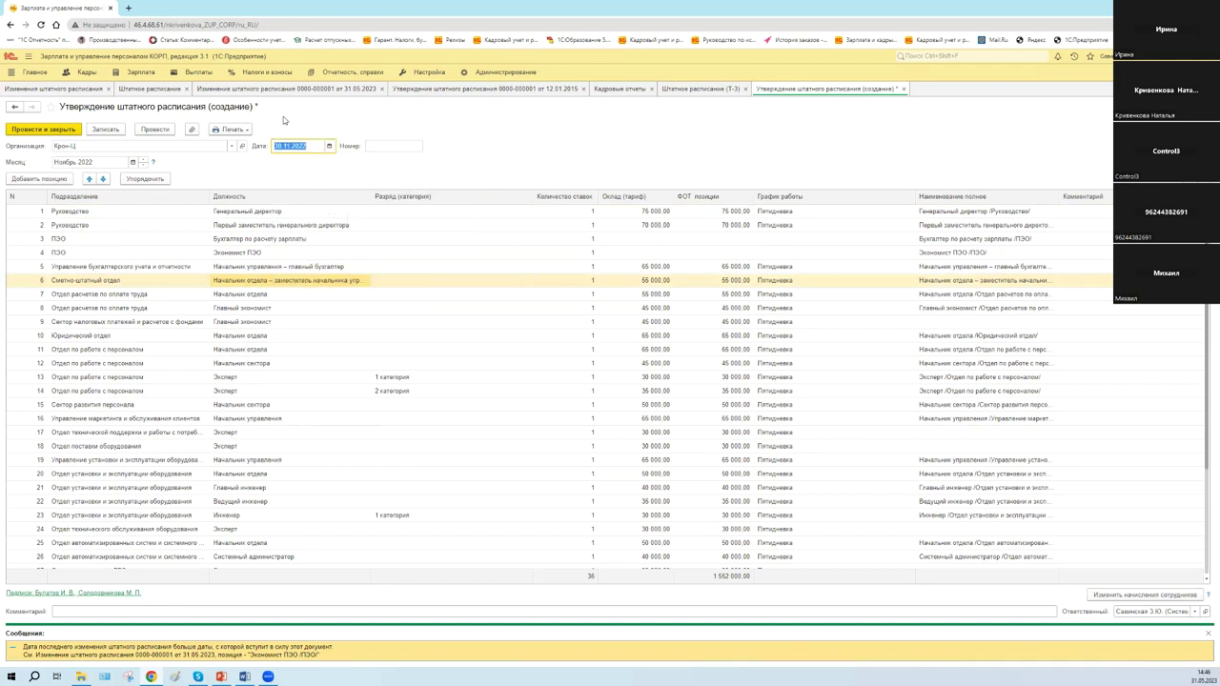
pyautogui.click(141, 128)
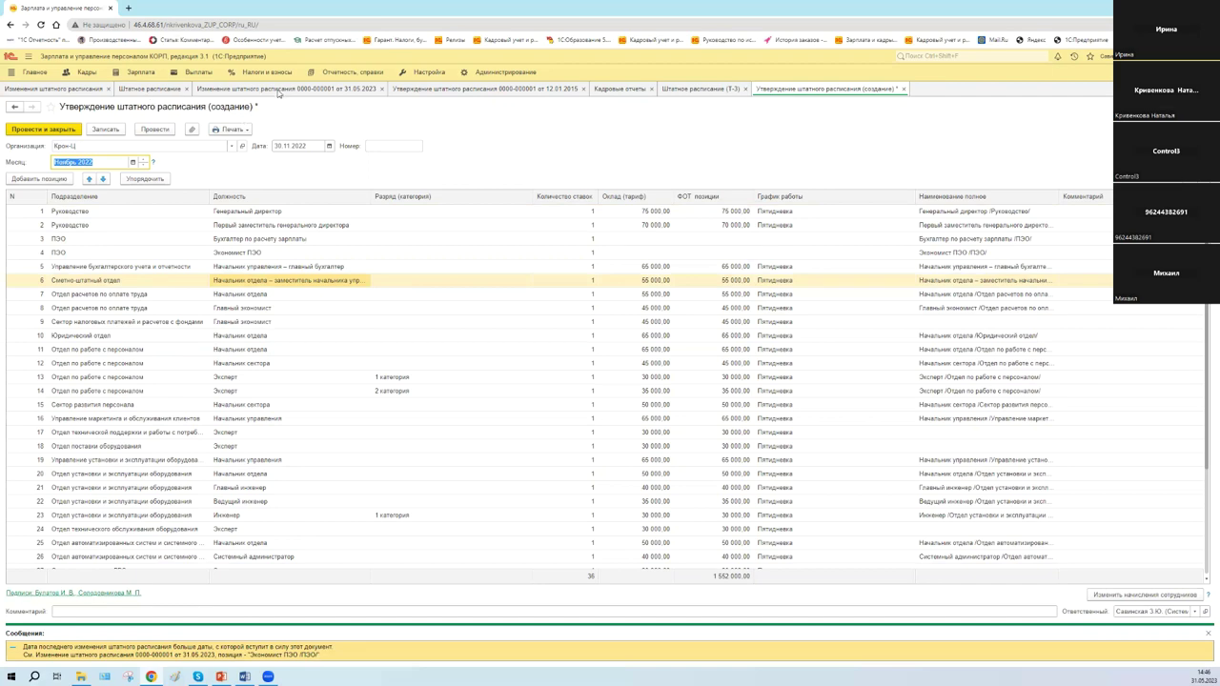
# Close the approval document of 12.01.2015 and start closing the unsaved new approval document
pyautogui.hotkey('ctrl', 'Tab')
pyautogui.hotkey('ctrl', 'Tab')
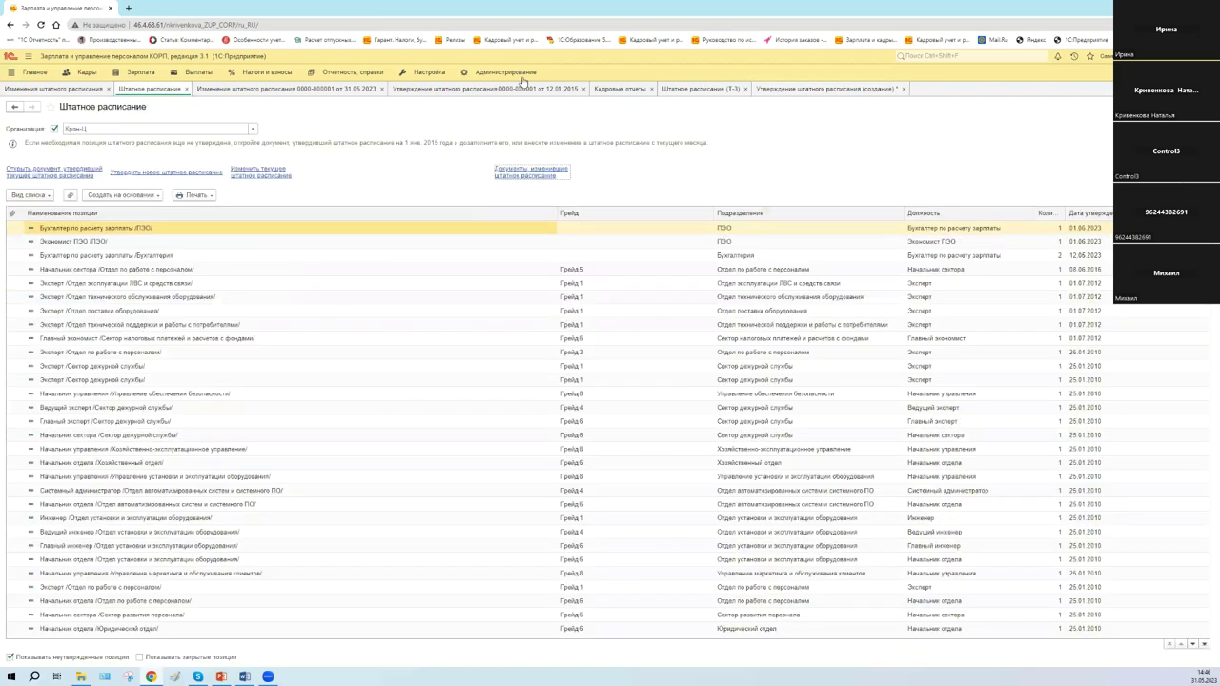
pyautogui.click(582, 88)
pyautogui.click(584, 89)
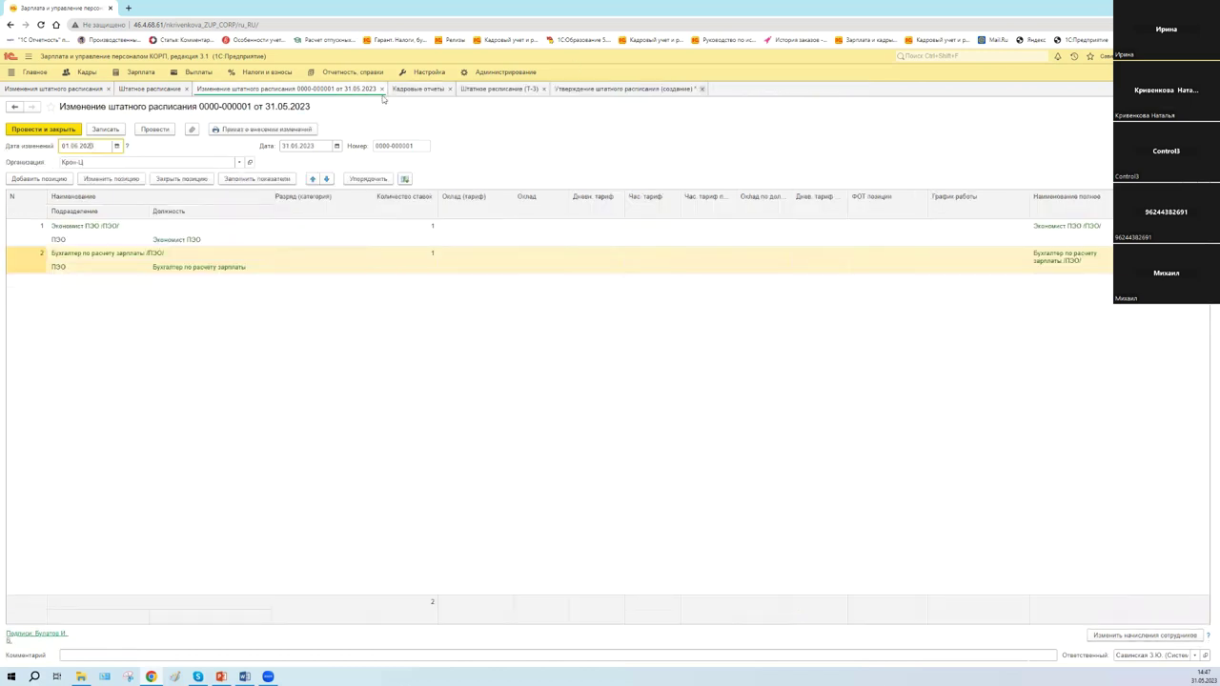
pyautogui.hotkey('ctrl', 'shift', 'F4')
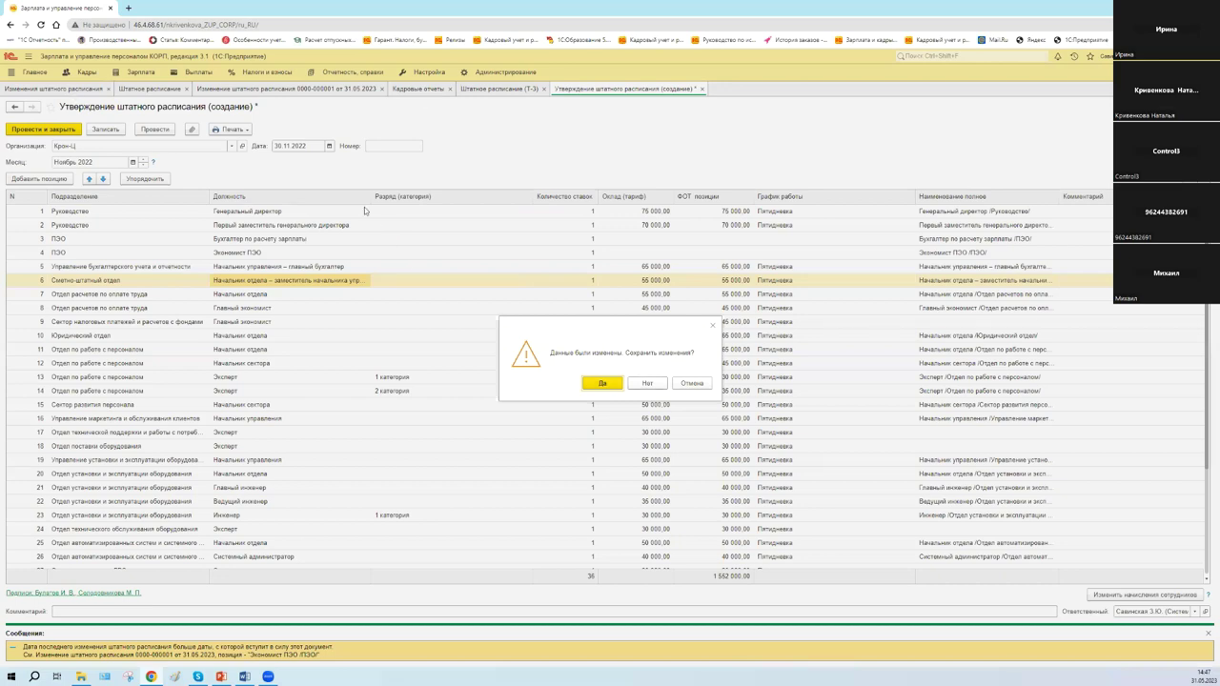
# Close the new Утверждение штатного расписания document without saving and return to the Изменения штатного расписания list
pyautogui.press('Return')
pyautogui.hotkey('ctrl', 'shift', 'Tab')
pyautogui.hotkey('ctrl', 'shift', 'Tab')
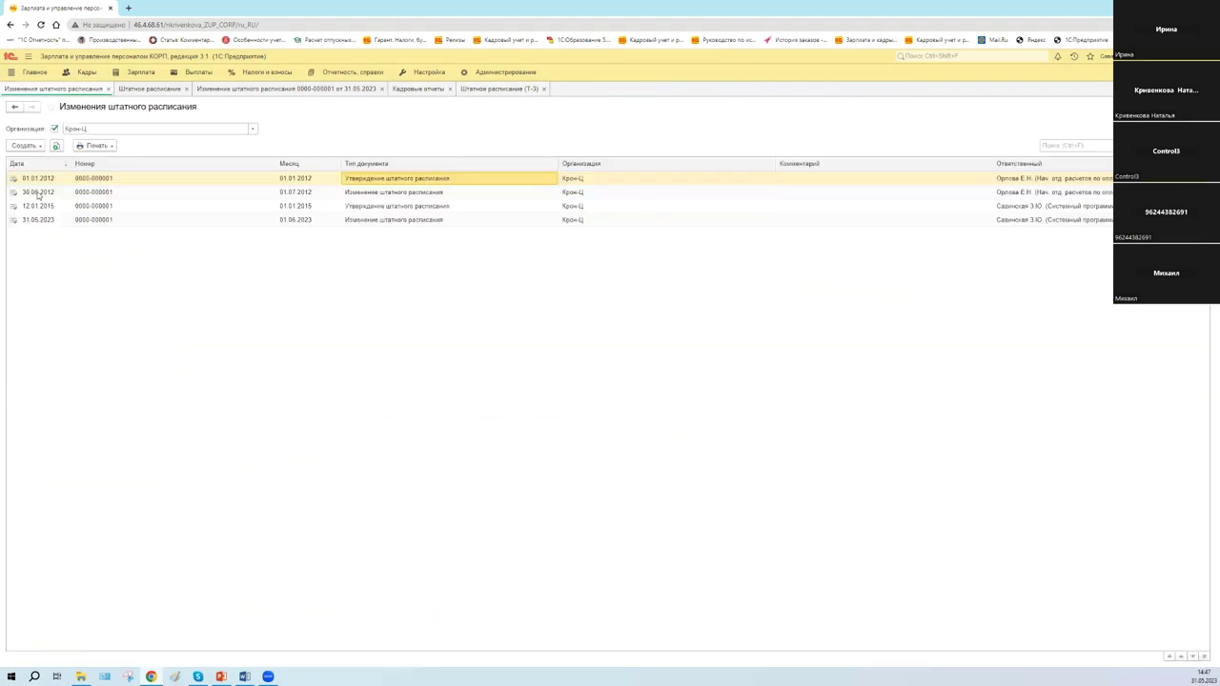
# Examine the order, dates and document types of the staffing approval and change documents for Крон-Ц
pyautogui.press('Down')
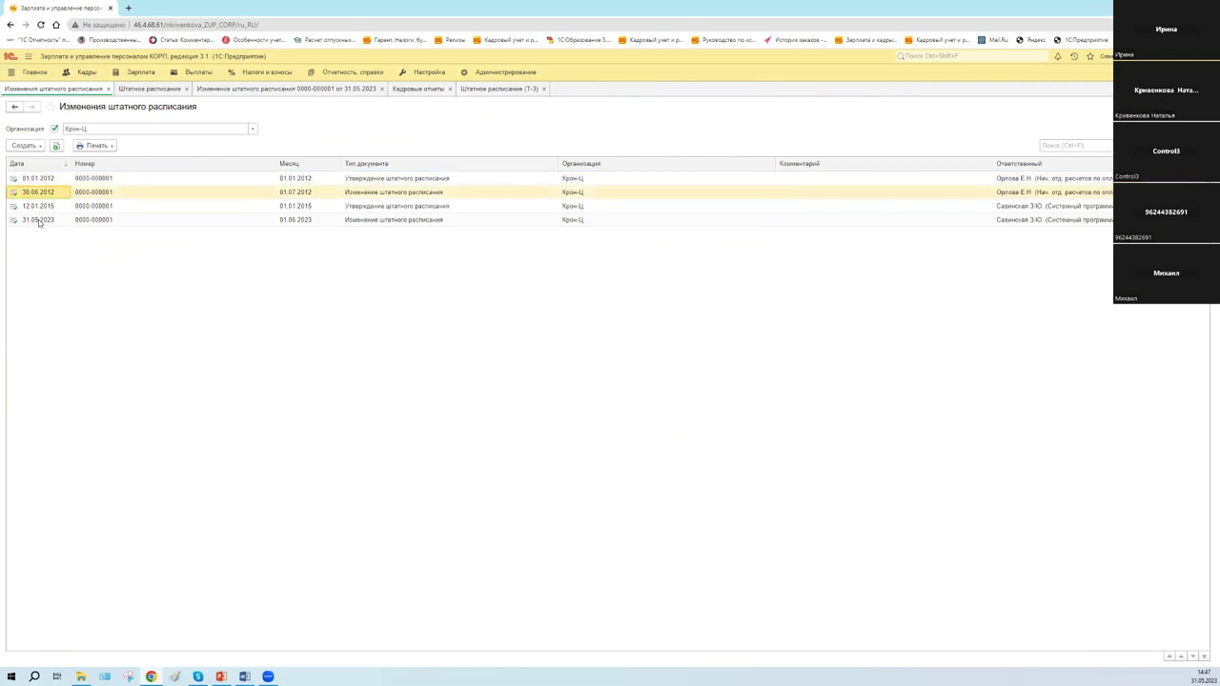
pyautogui.press('Down')
pyautogui.press('Down')
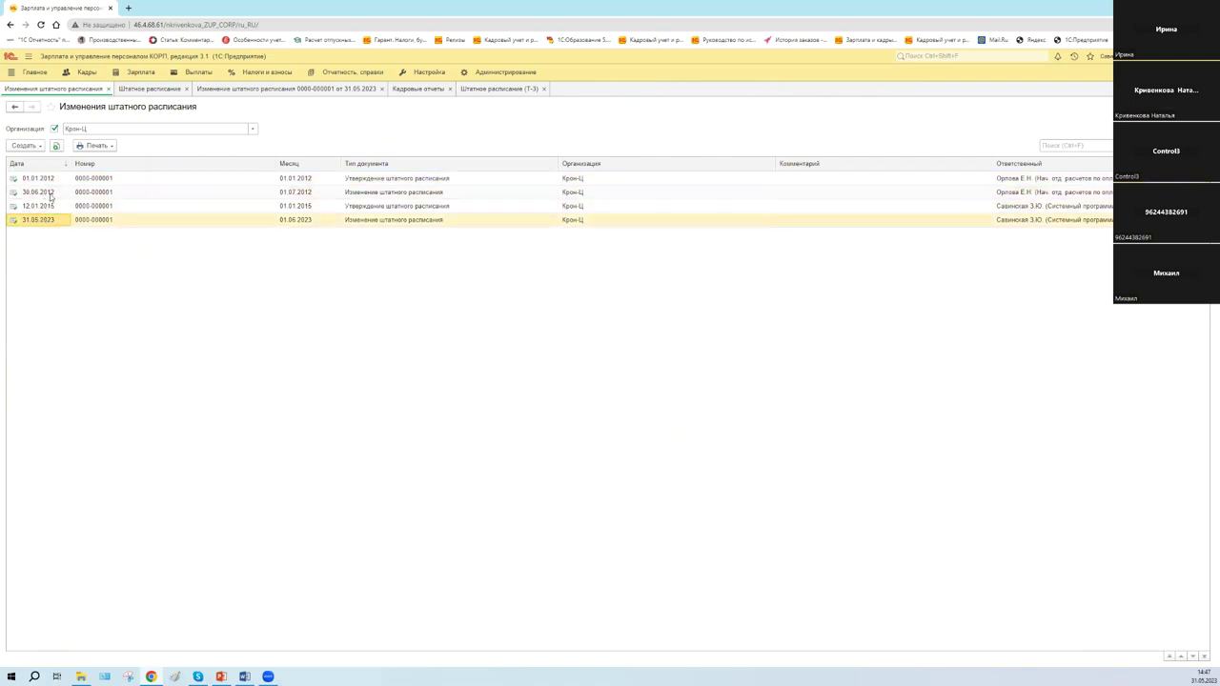
pyautogui.click(51, 194)
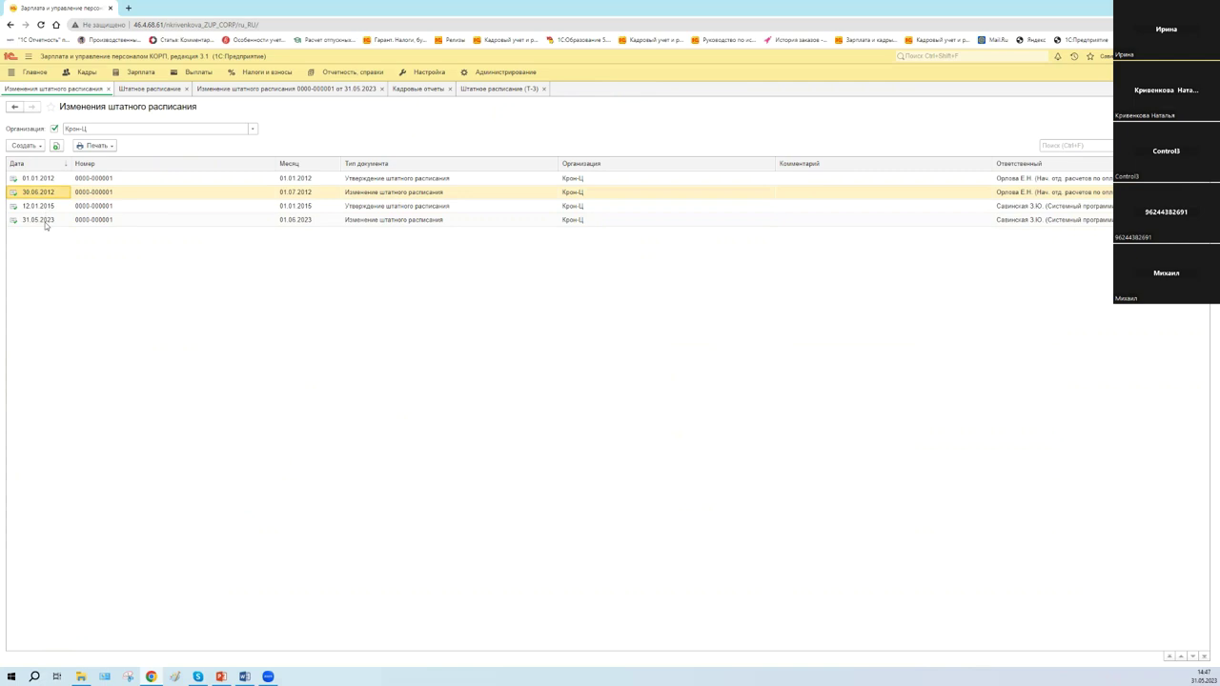
pyautogui.click(44, 222)
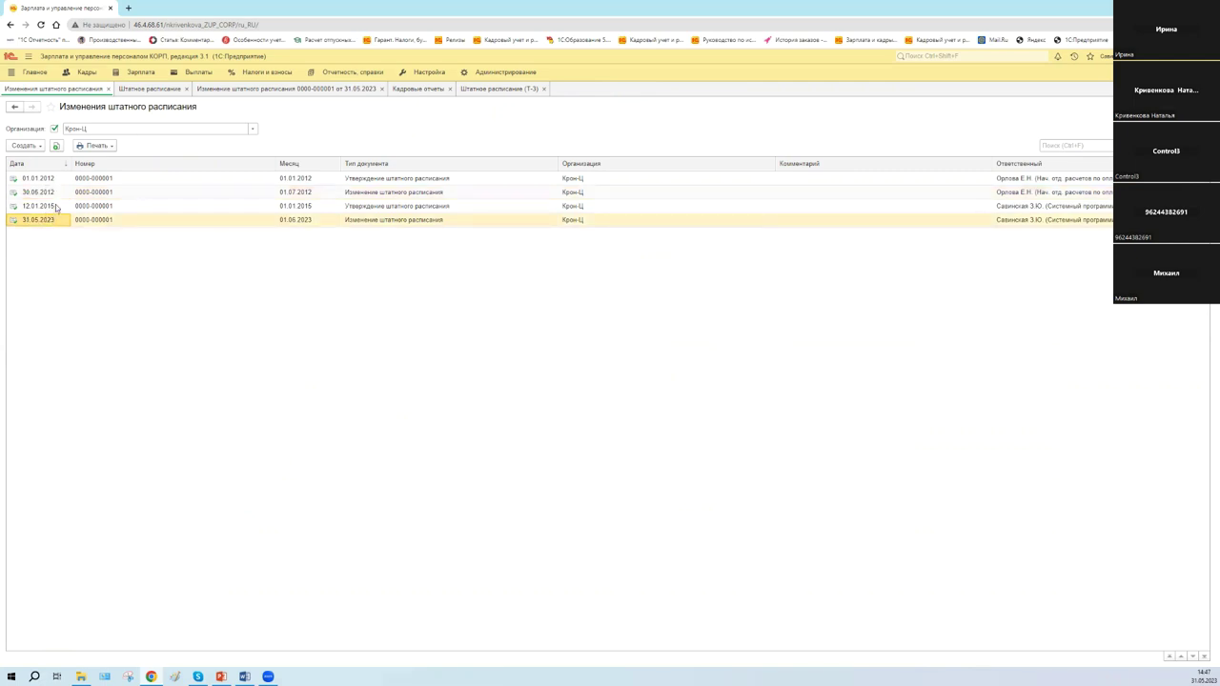
pyautogui.click(56, 208)
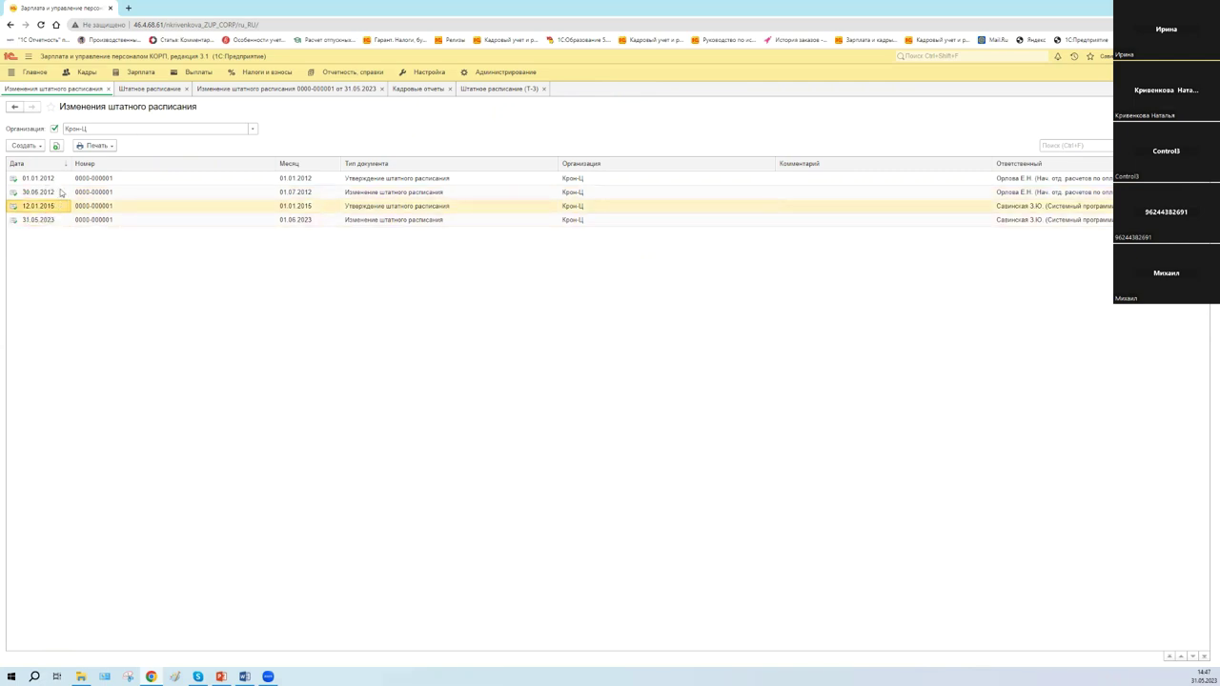
pyautogui.click(61, 193)
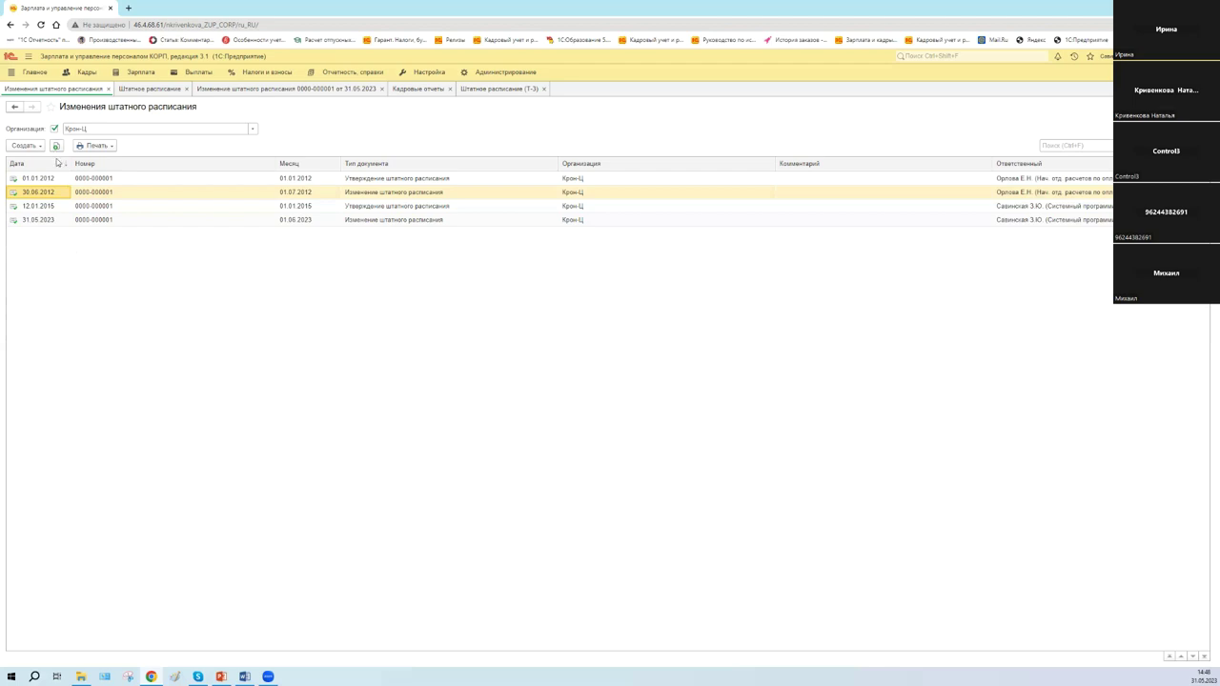
pyautogui.click(44, 219)
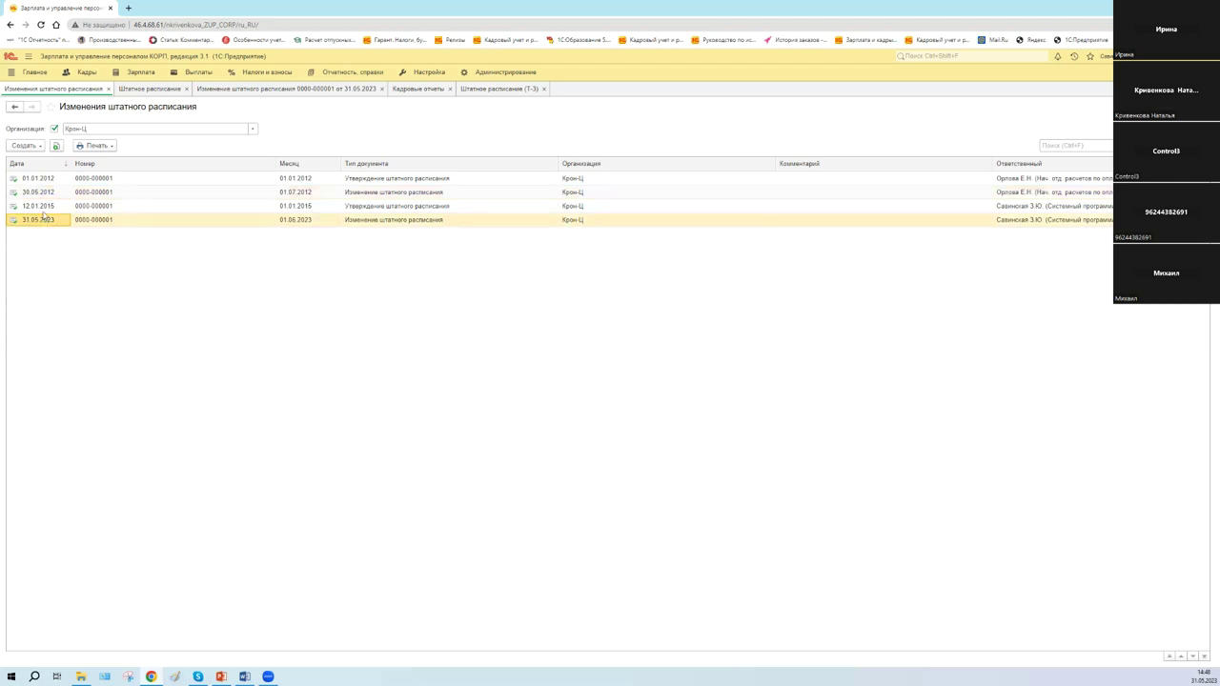
pyautogui.click(44, 208)
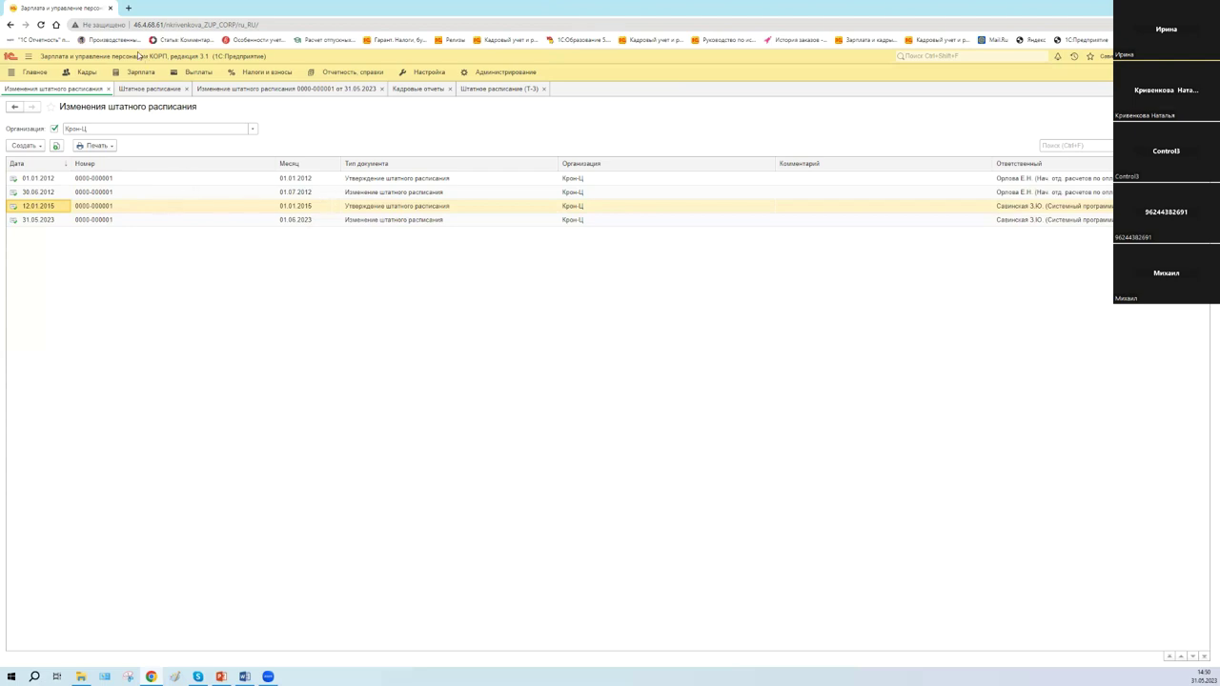
# Search the Кадровые отчеты for "штатн" and open the Штатное расписание на подпись report
pyautogui.click(92, 72)
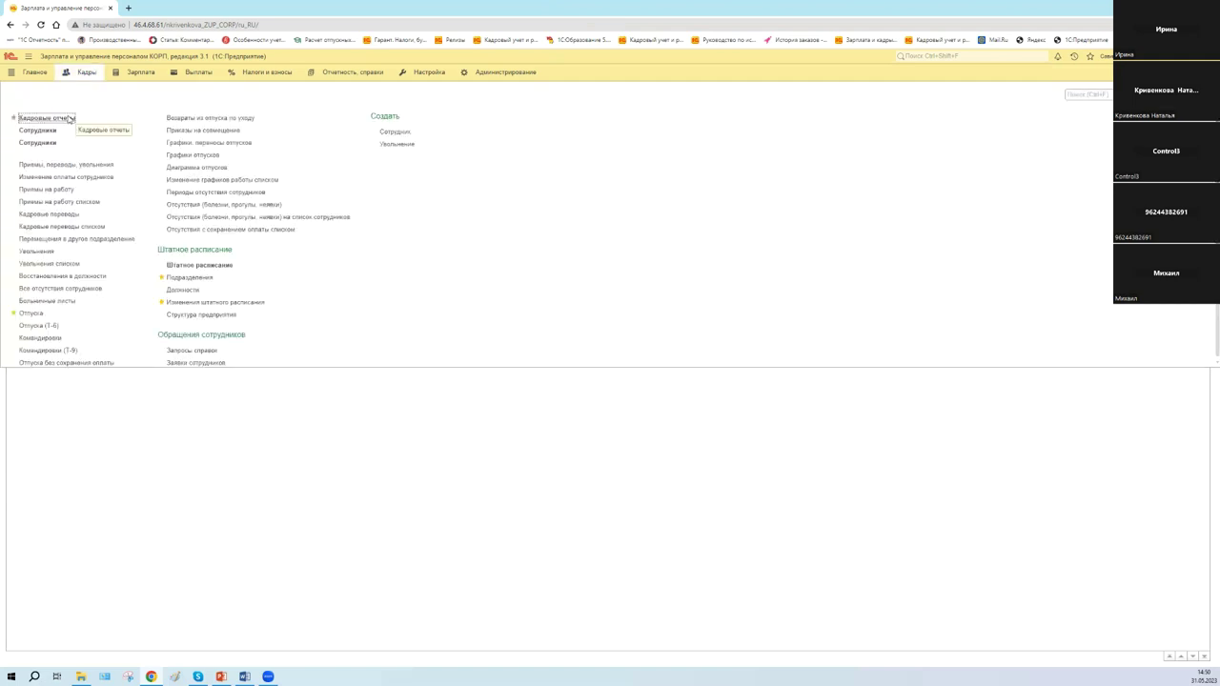
pyautogui.click(68, 118)
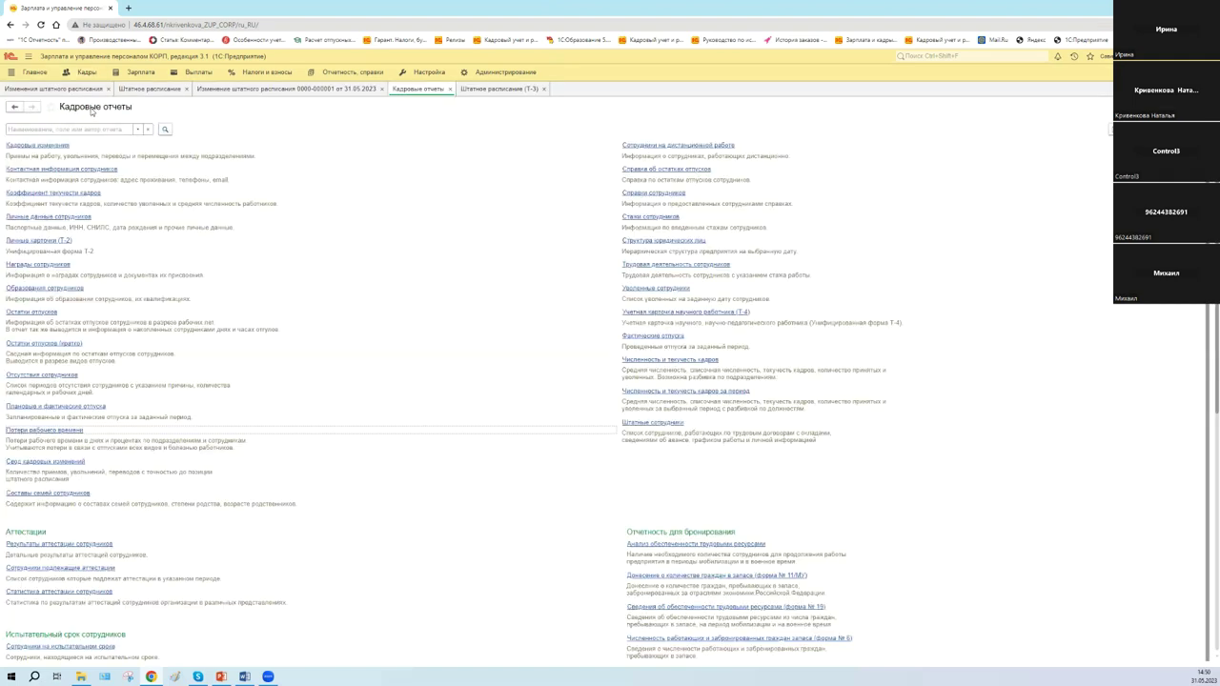
pyautogui.write('шта')
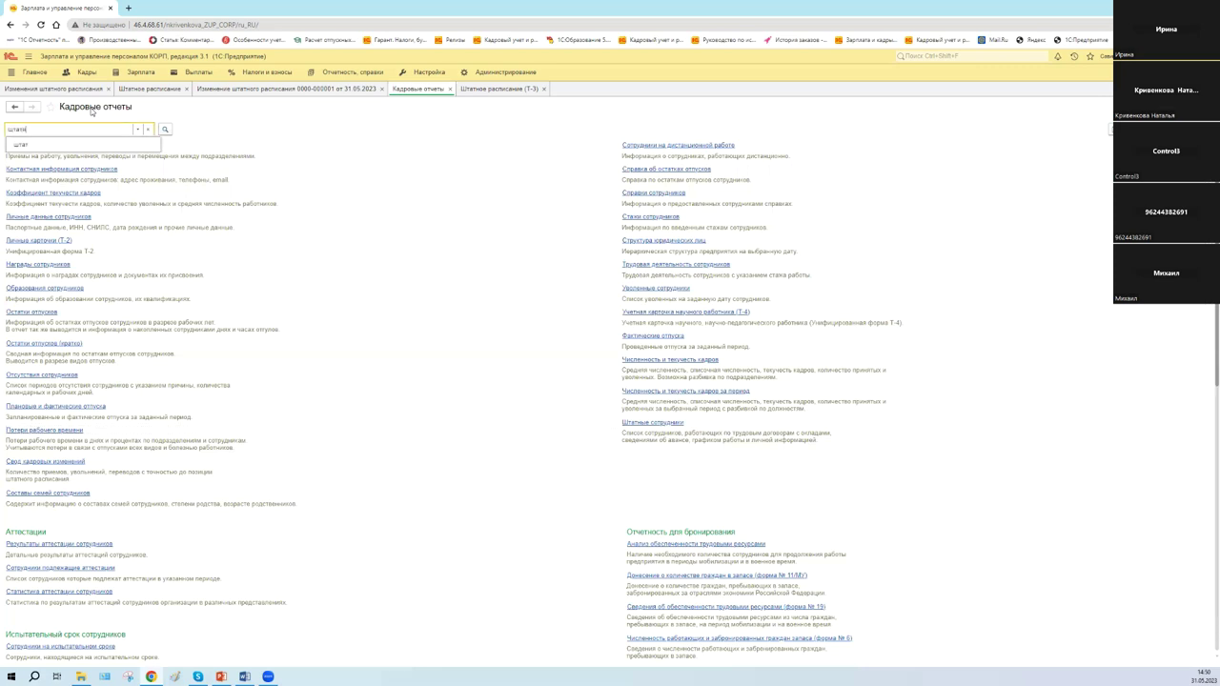
pyautogui.write('тн')
pyautogui.press('Return')
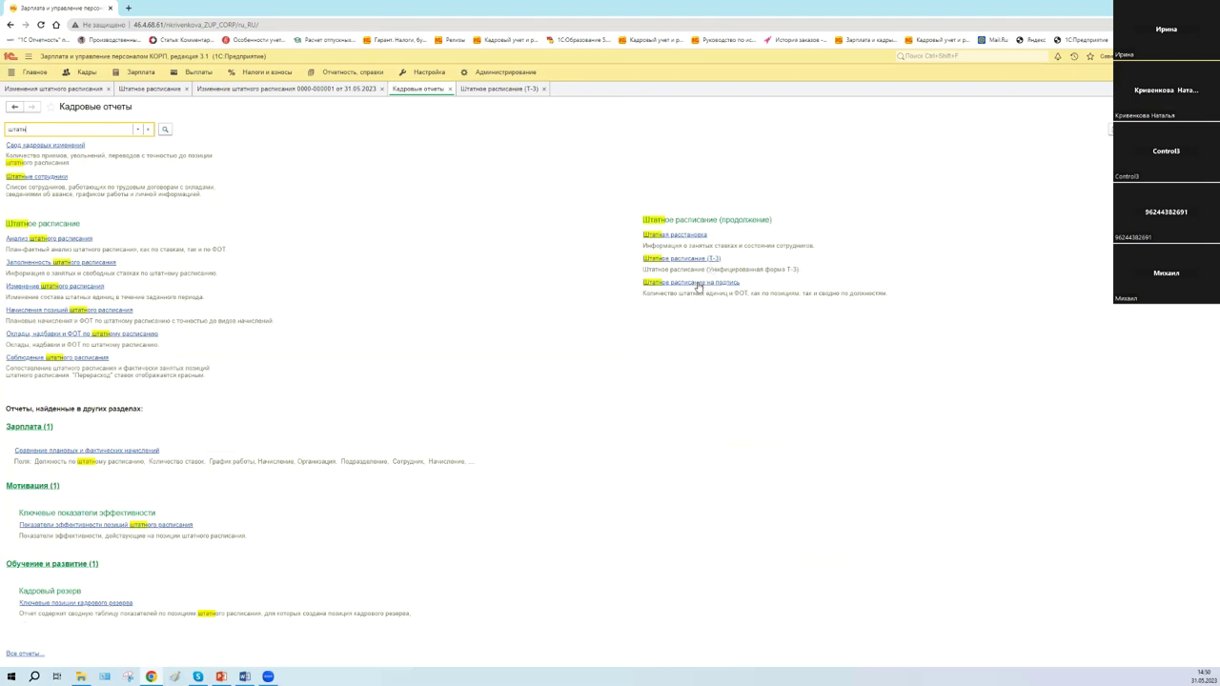
pyautogui.click(698, 283)
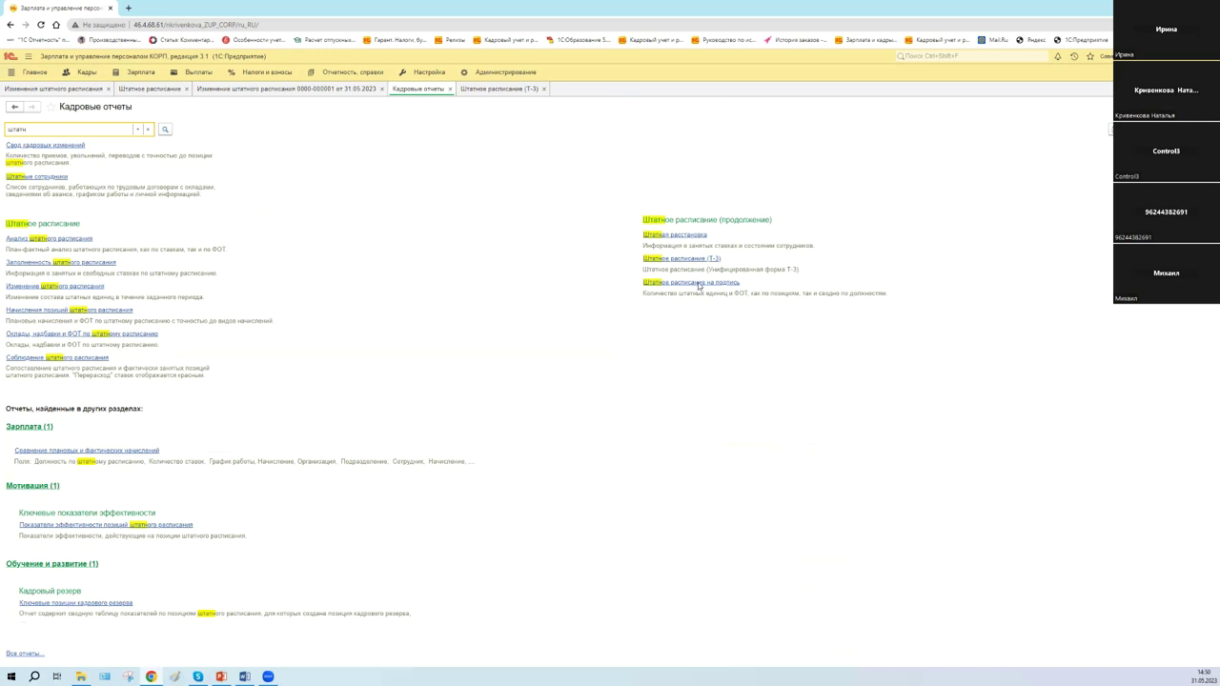
# Generate the already open Штатное расписание (Т-3) report for 30.11.2022 and review its positions and totals
pyautogui.click(505, 88)
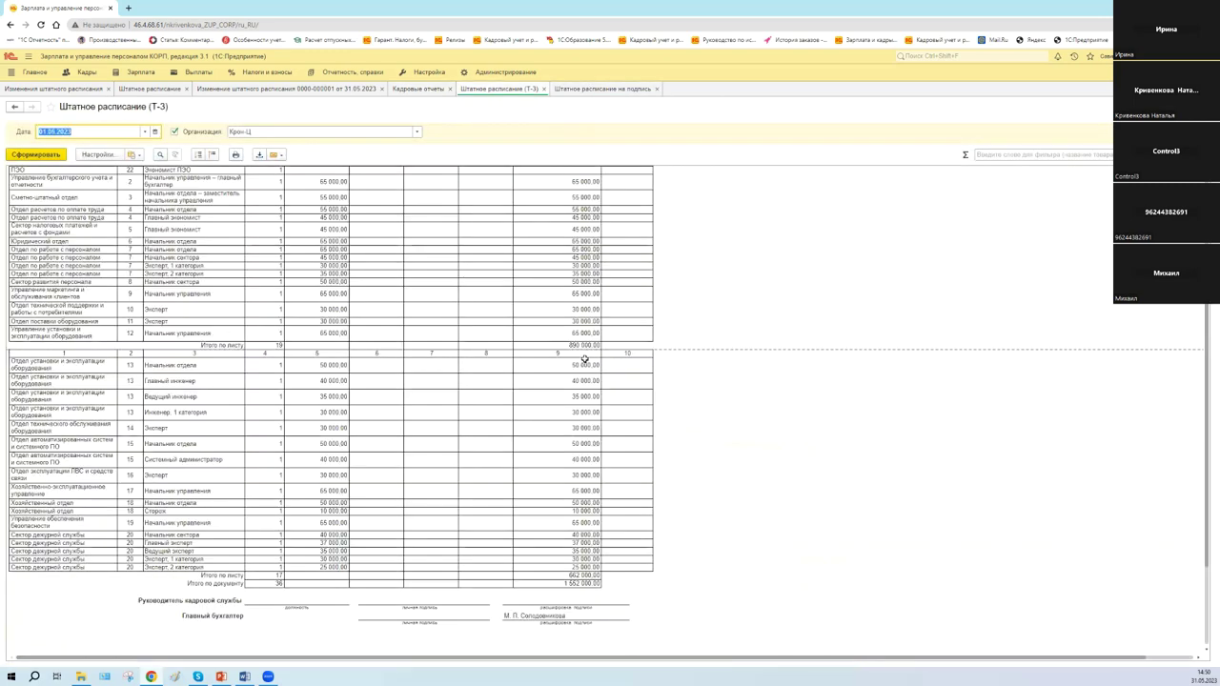
pyautogui.scroll(3, 573, 352)
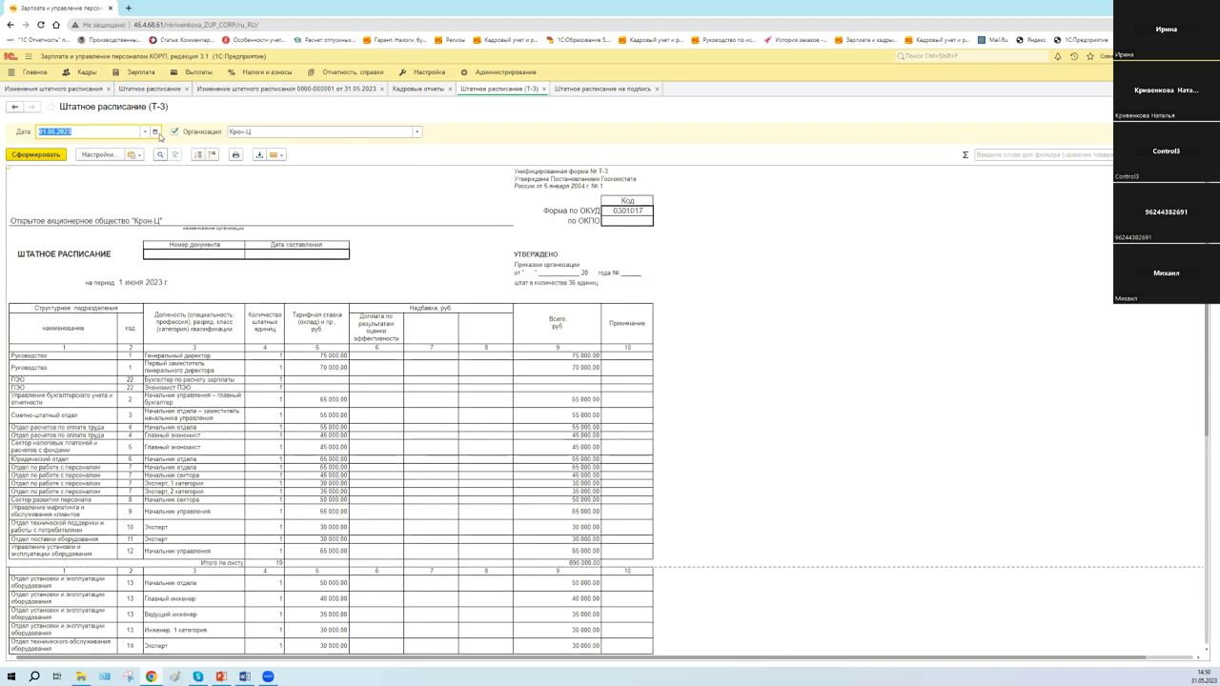
pyautogui.press('F4')
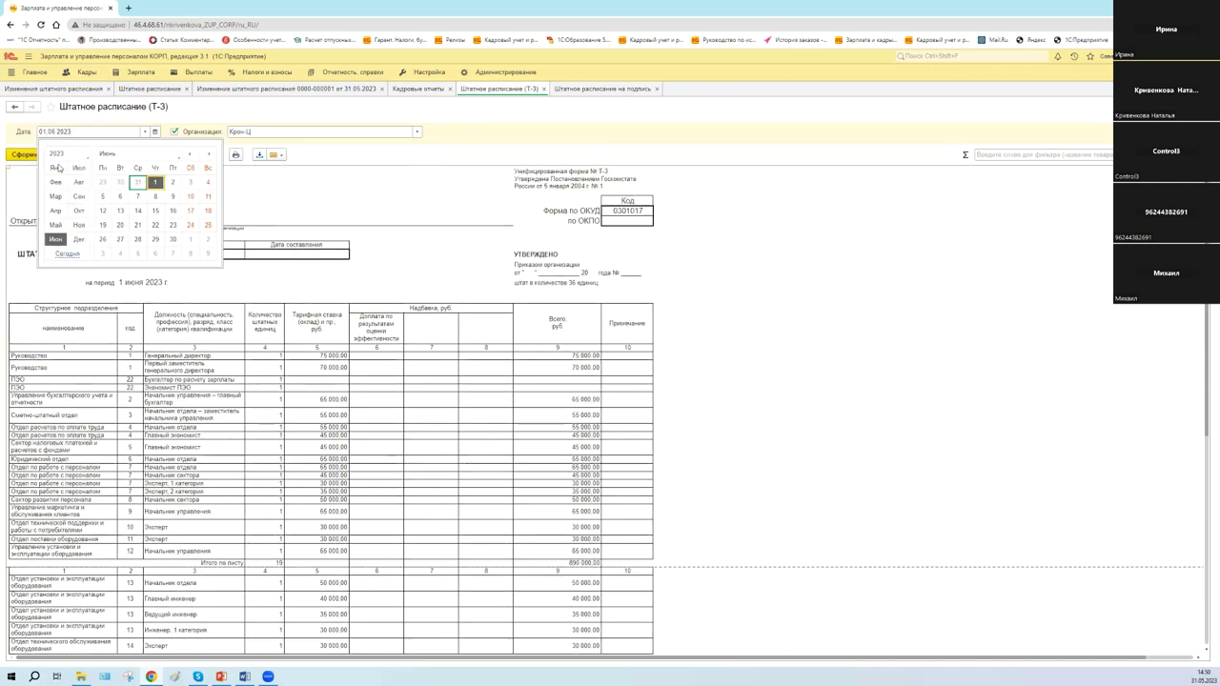
pyautogui.click(57, 168)
pyautogui.click(57, 153)
pyautogui.click(55, 138)
pyautogui.click(79, 225)
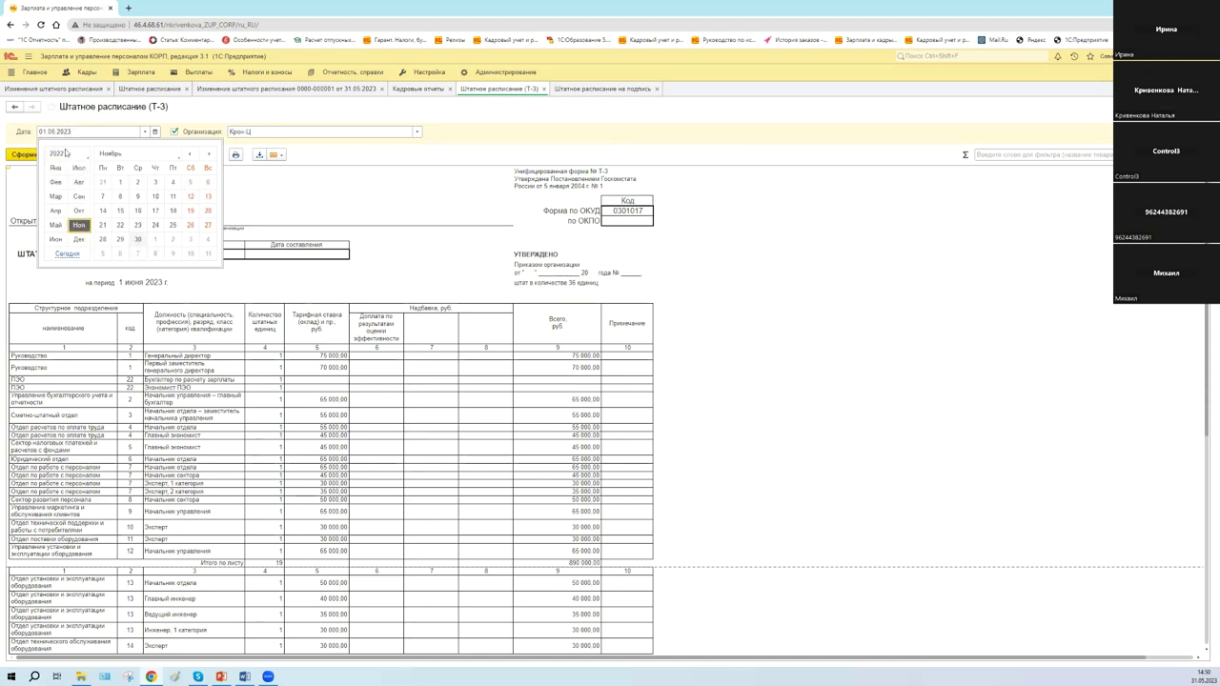
pyautogui.click(137, 239)
pyautogui.click(61, 154)
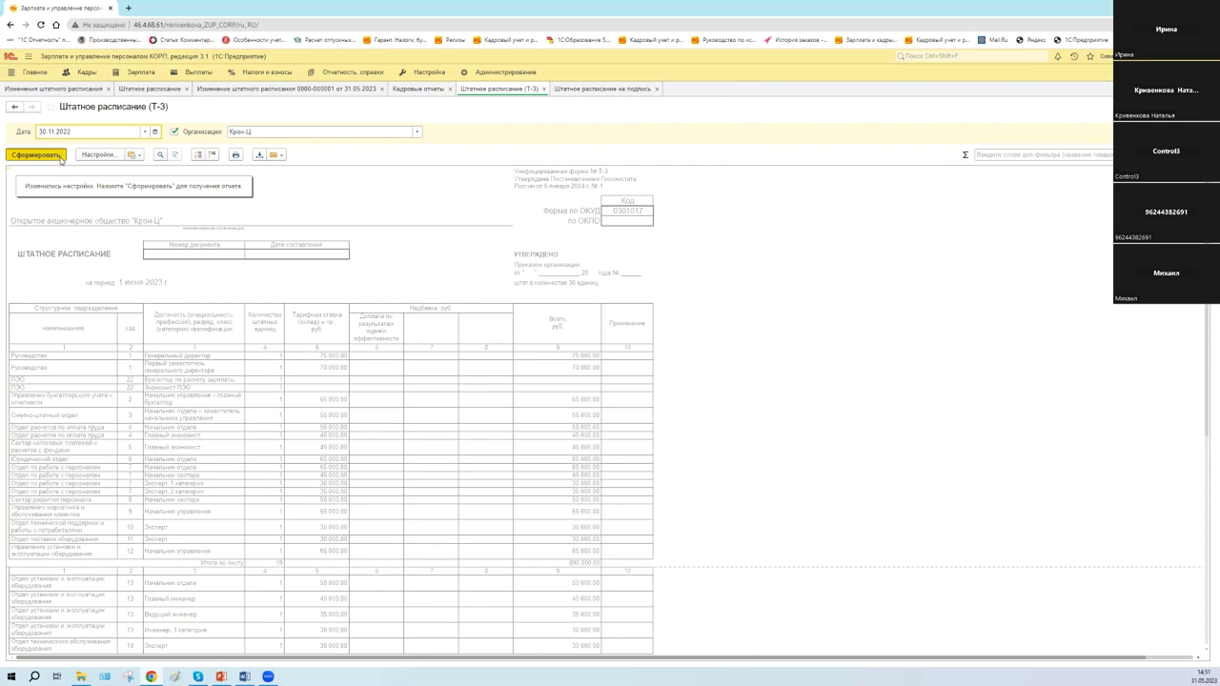
pyautogui.click(40, 150)
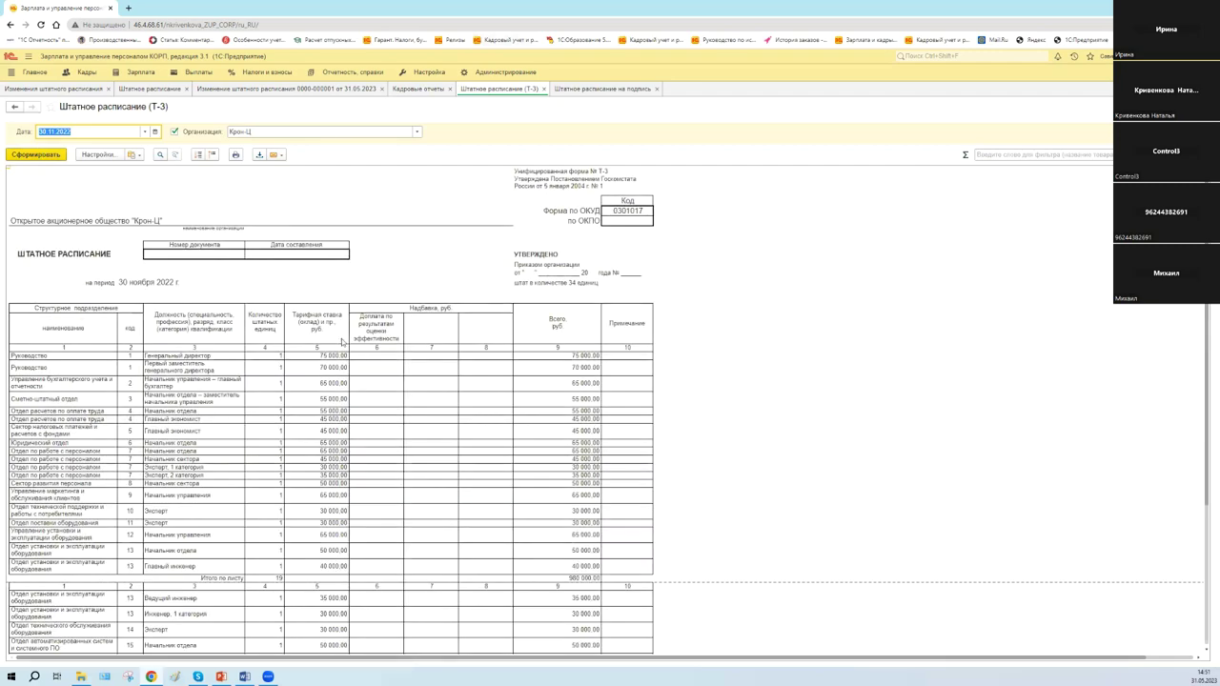
pyautogui.scroll(-1, 343, 340)
pyautogui.scroll(-1, 343, 340)
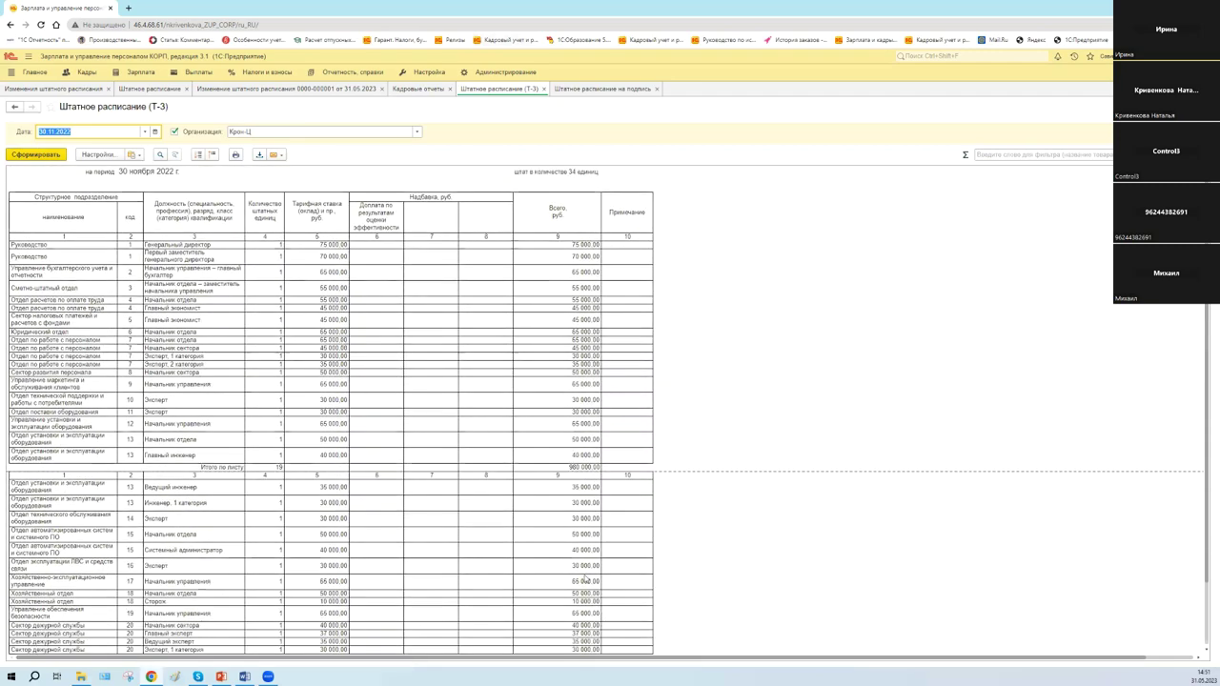
pyautogui.scroll(-3, 532, 560)
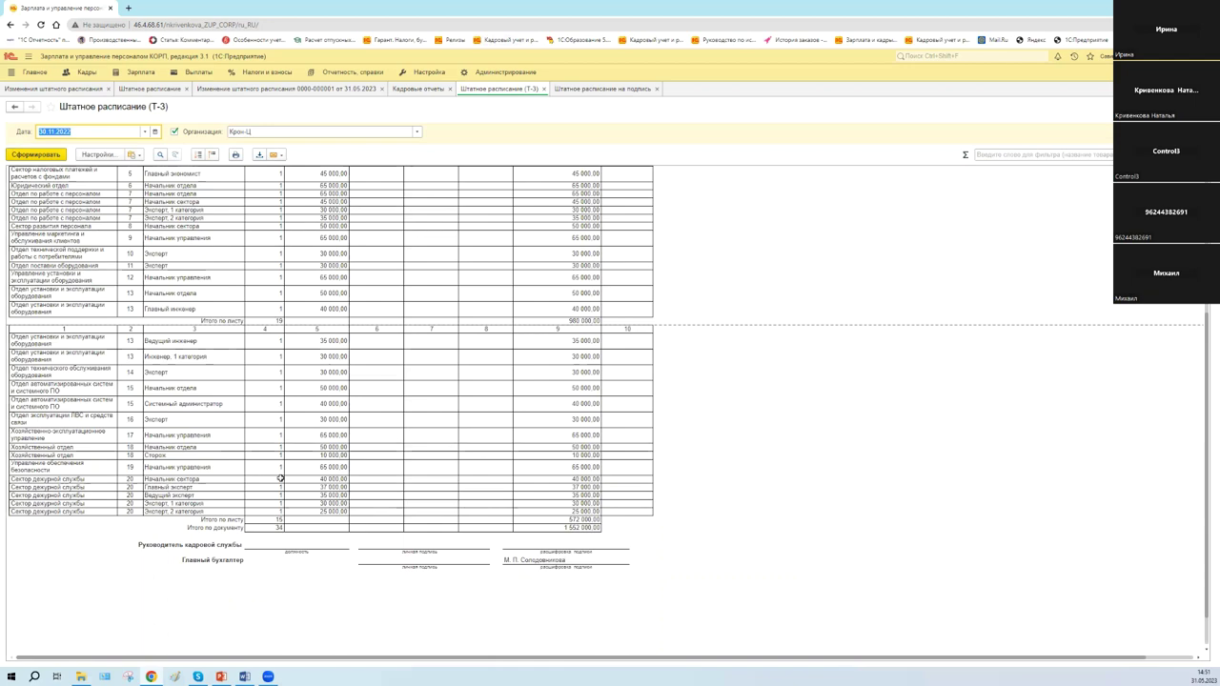
pyautogui.moveTo(281, 479); pyautogui.dragTo(201, 121)
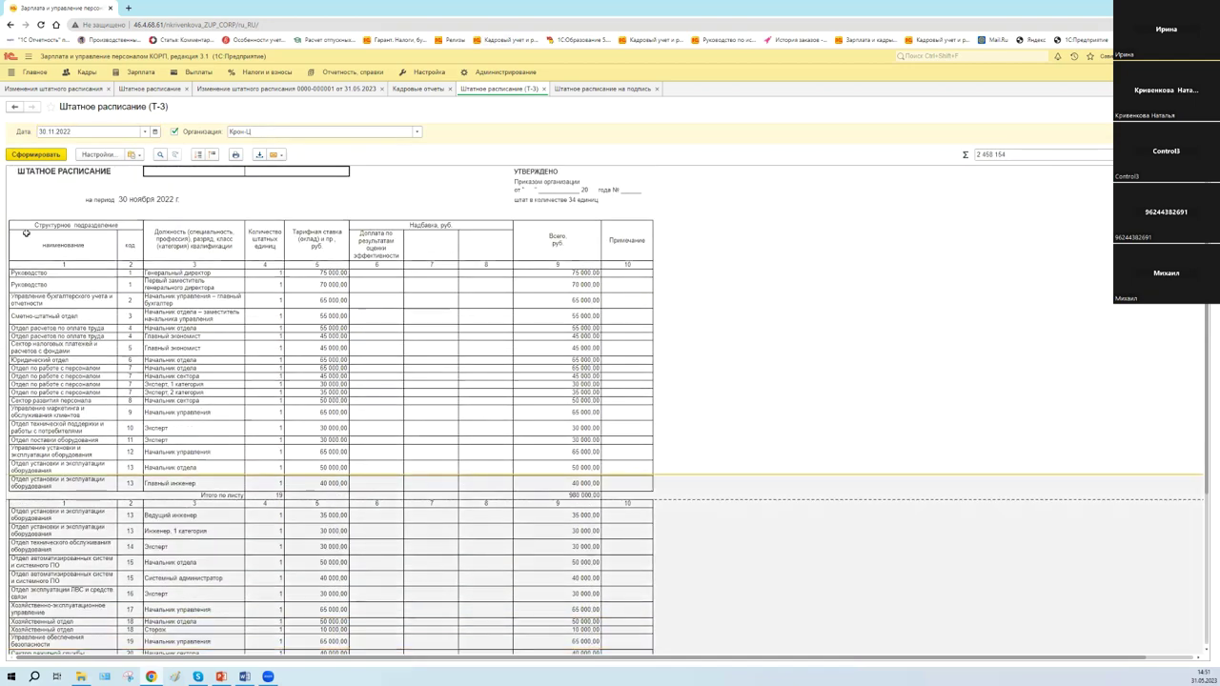
# Regenerate the Т-3 staffing report for 29.11.2022 and check its positions and document totals
pyautogui.click(47, 133)
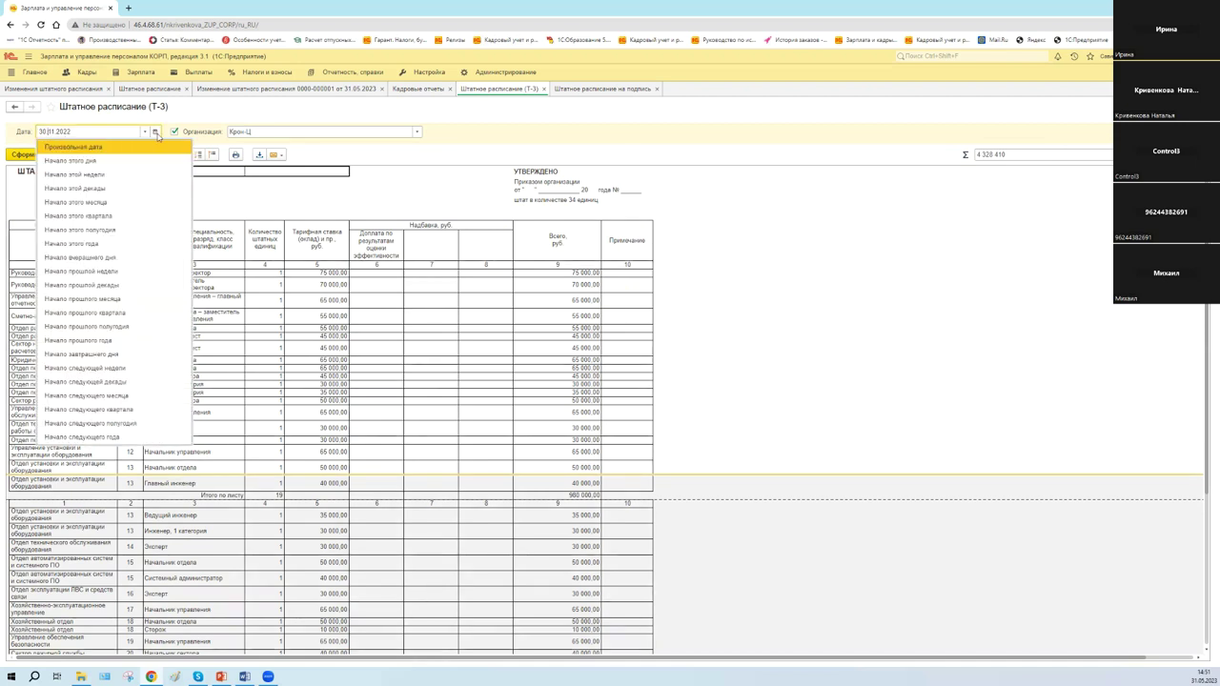
pyautogui.click(156, 134)
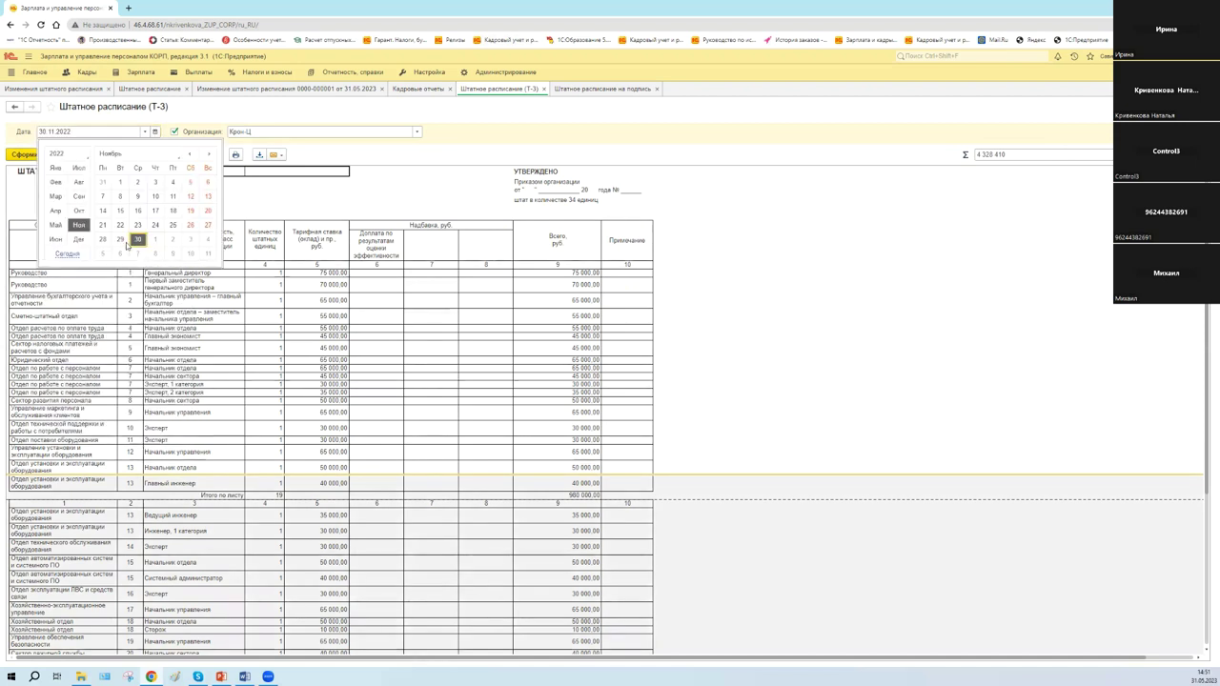
pyautogui.press('Return')
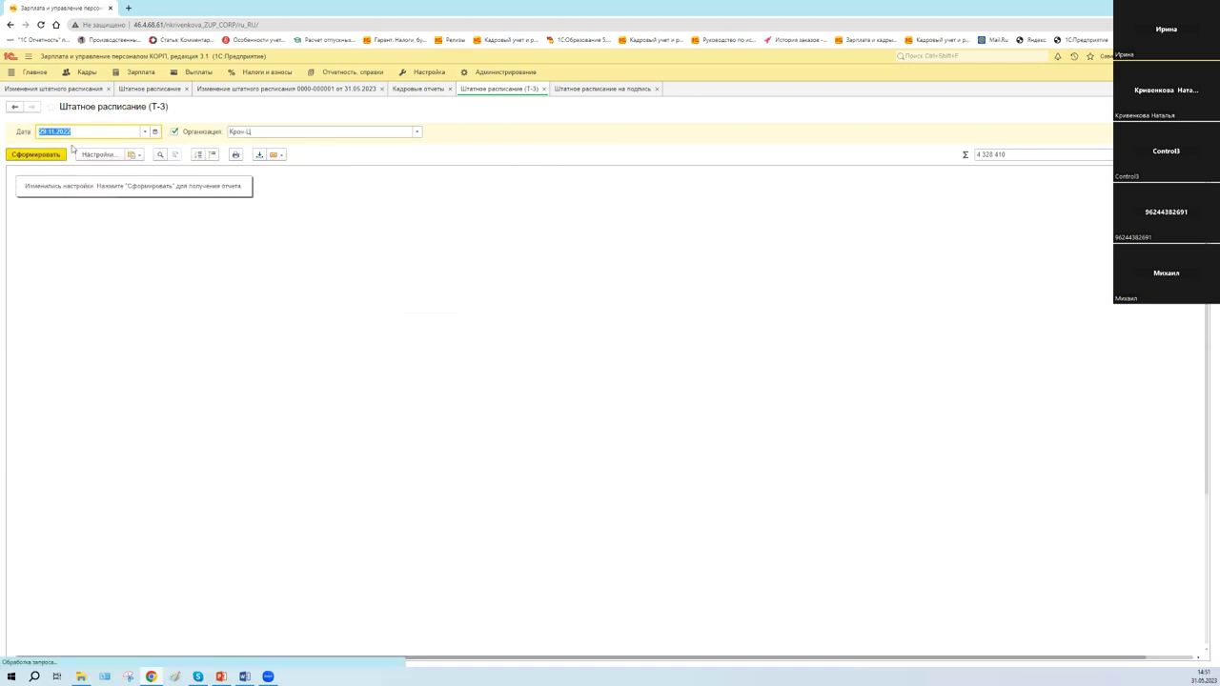
pyautogui.scroll(-3, 70, 369)
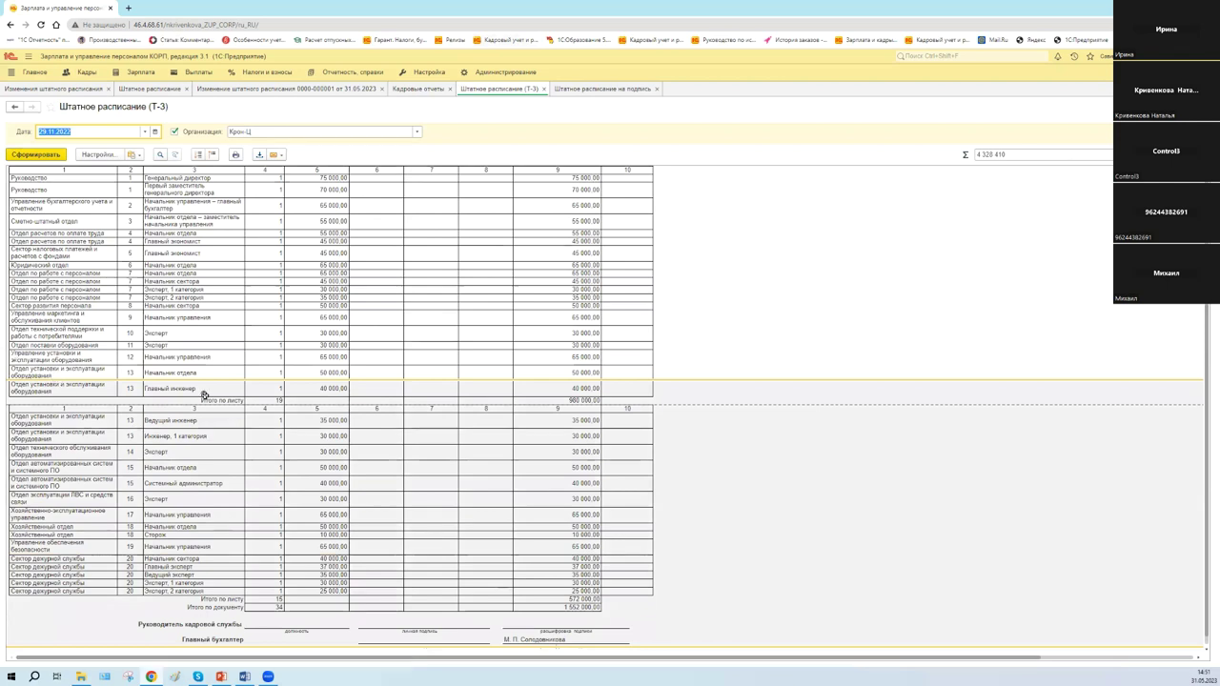
pyautogui.click(44, 132)
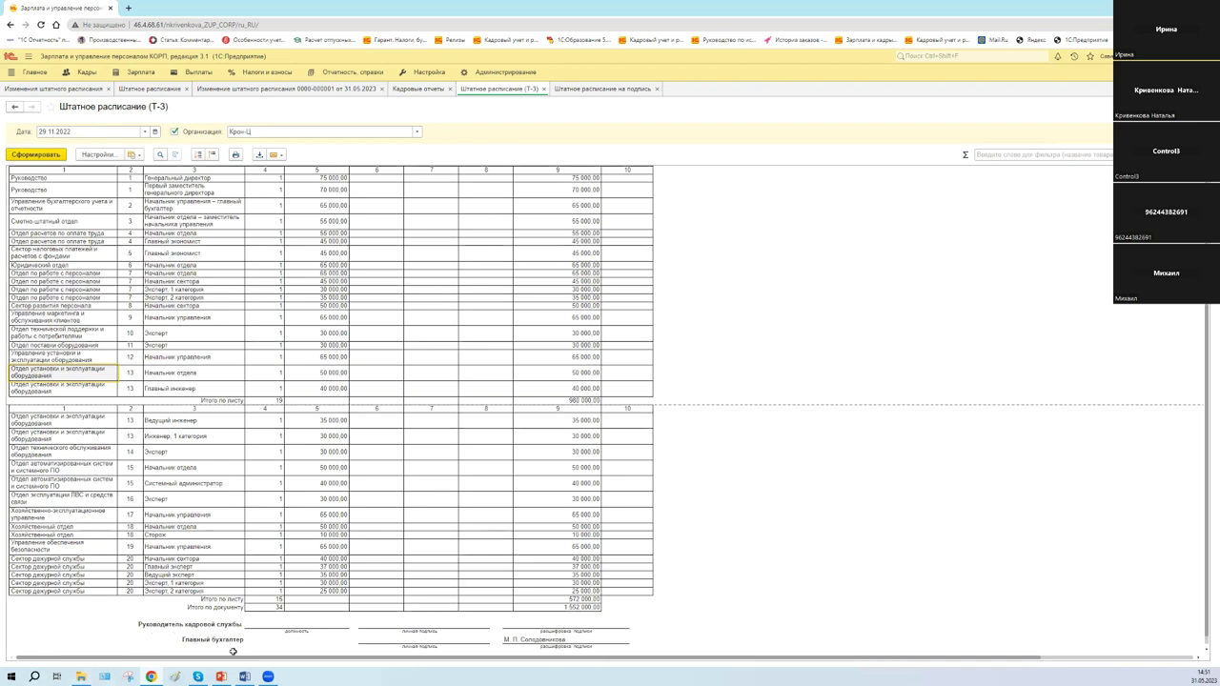
pyautogui.scroll(-3, 362, 497)
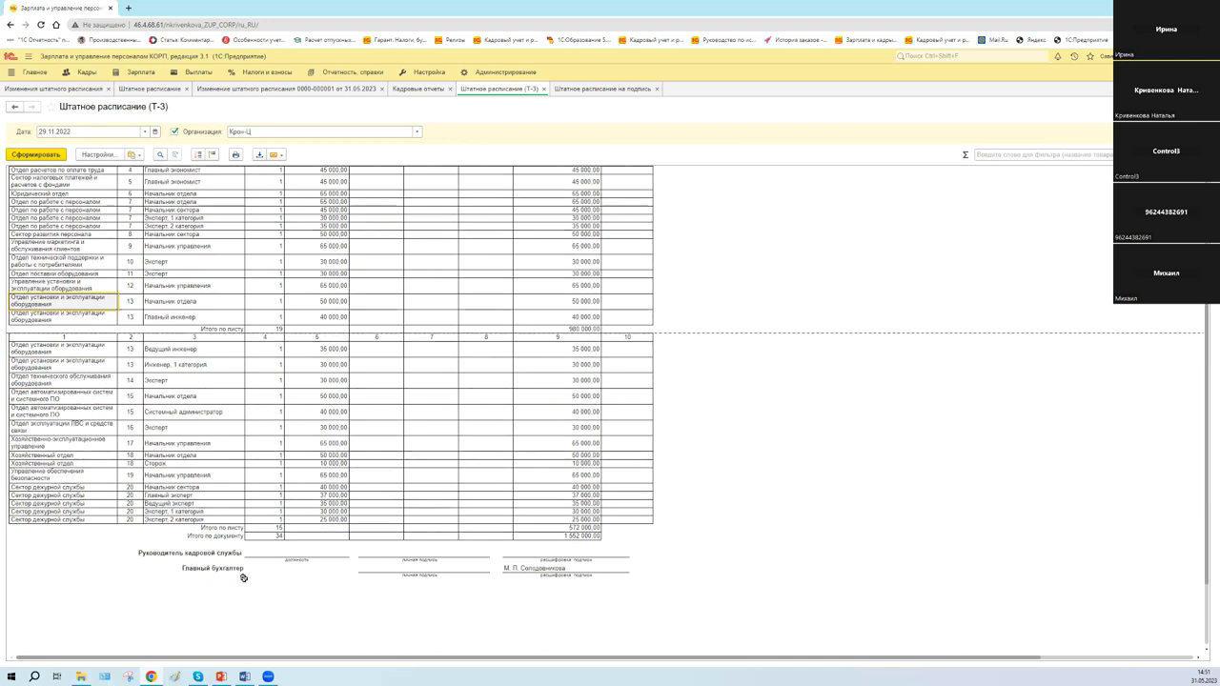
pyautogui.scroll(6, 242, 578)
pyautogui.scroll(3, 479, 314)
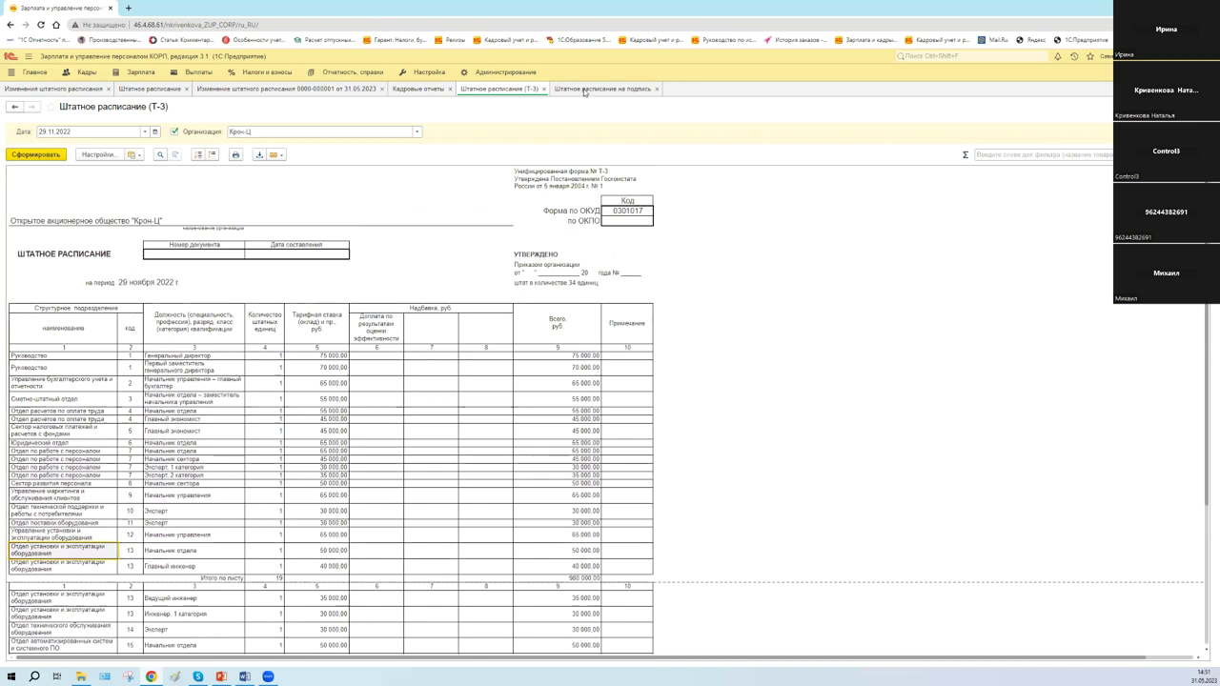
# Generate the Штатное расписание на подпись report for 29.11.2022, filtered by the organization Крон-Ц
pyautogui.click(583, 90)
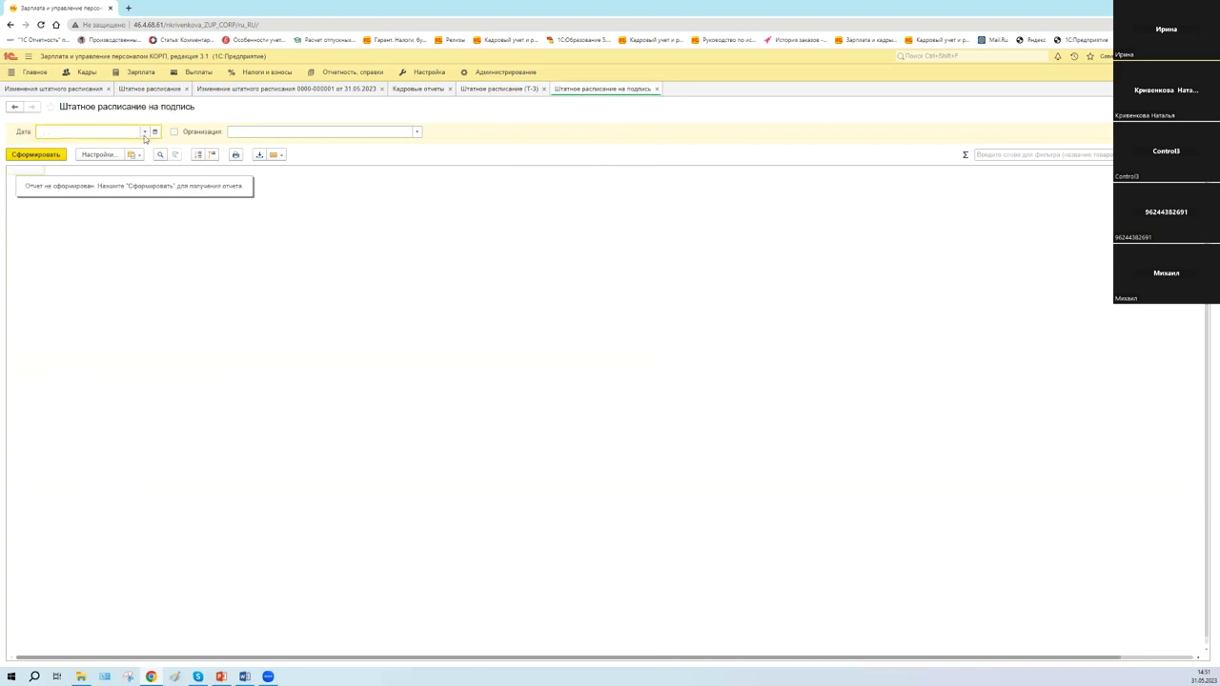
pyautogui.click(144, 132)
pyautogui.click(155, 132)
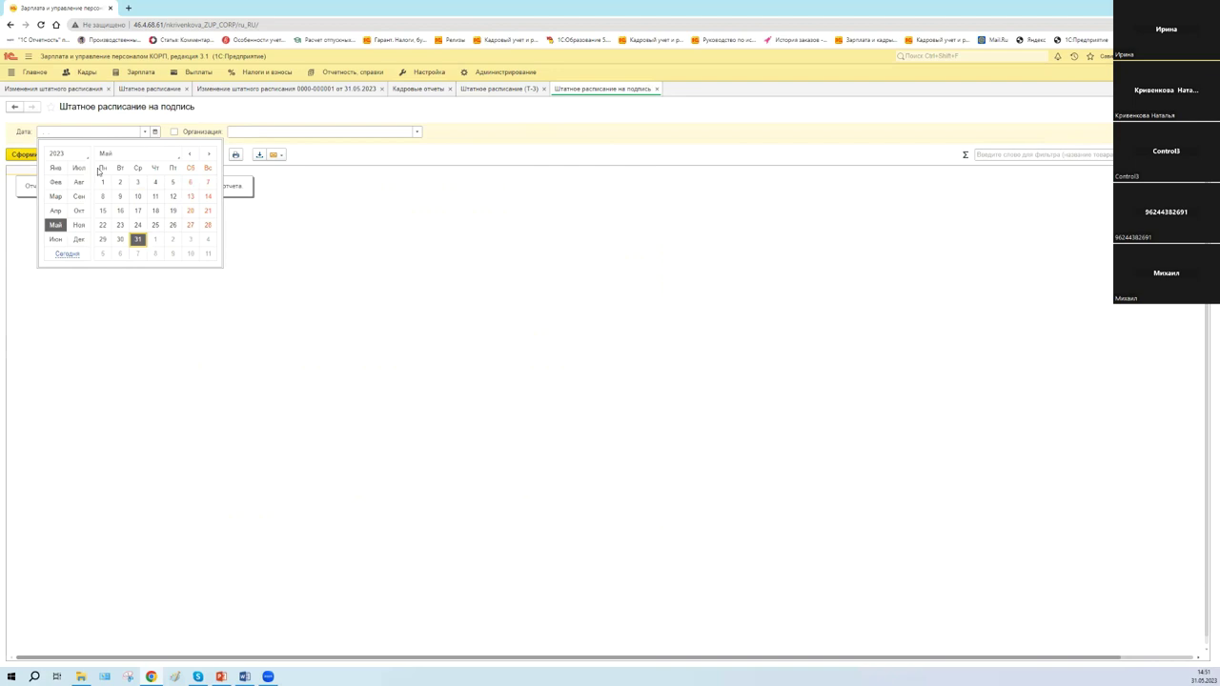
pyautogui.click(84, 153)
pyautogui.click(57, 136)
pyautogui.click(79, 225)
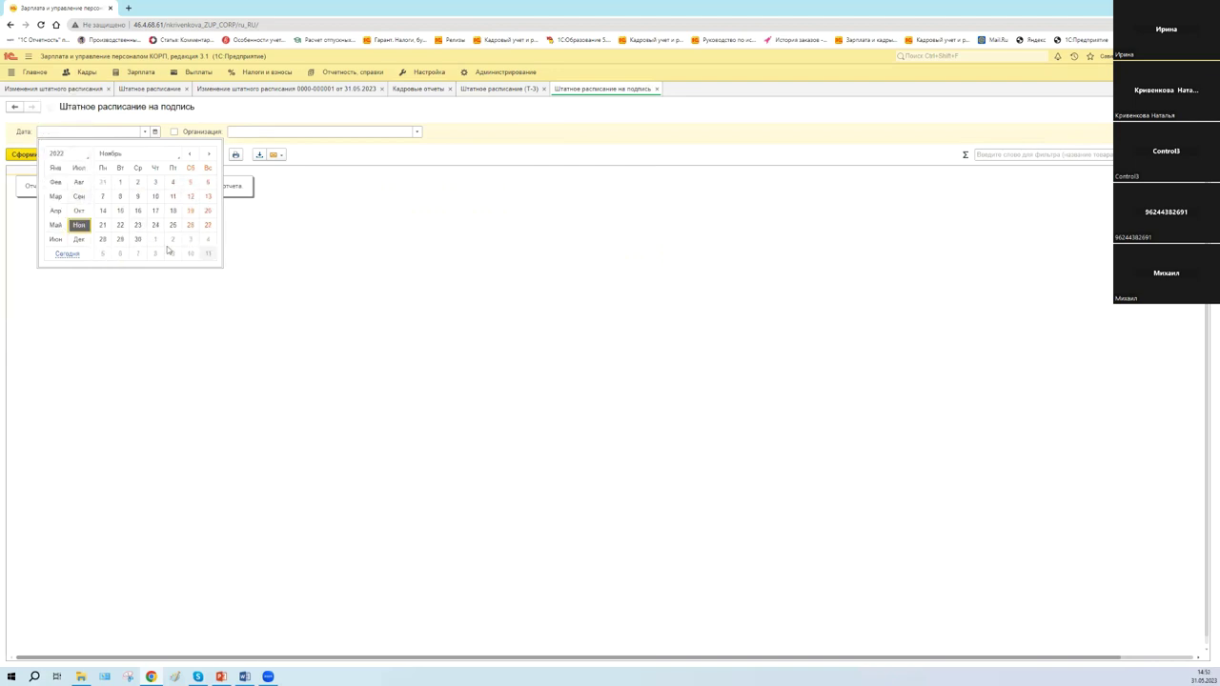
pyautogui.click(121, 239)
pyautogui.click(324, 131)
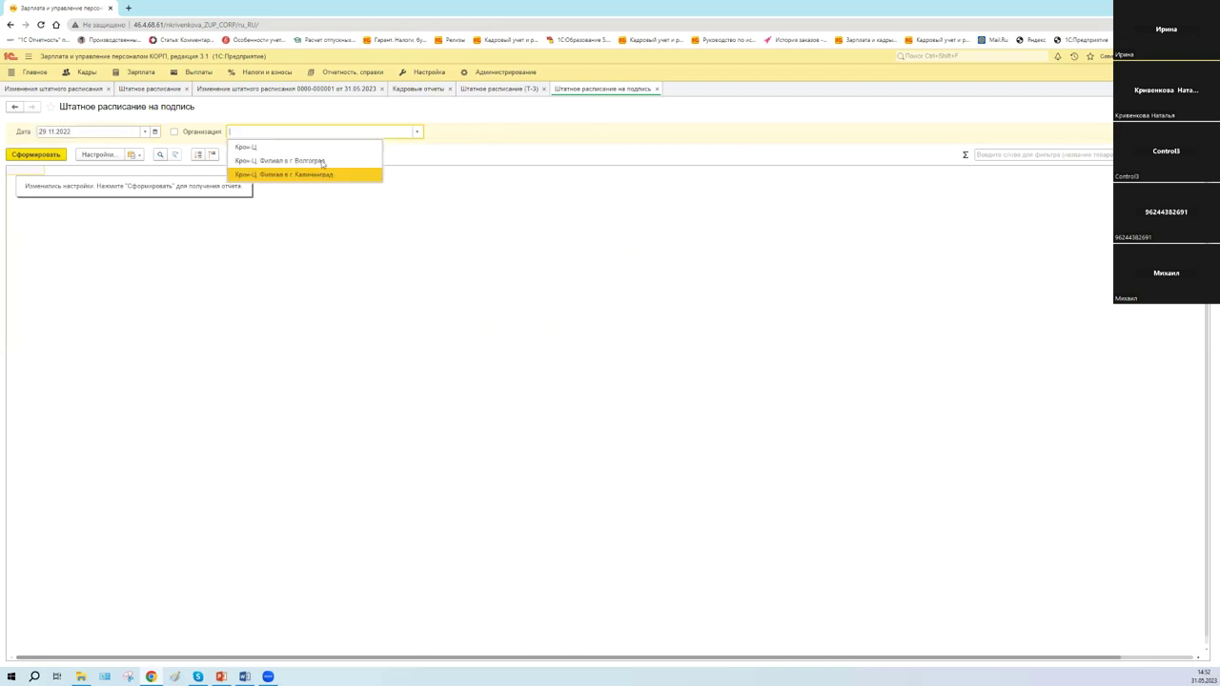
pyautogui.click(286, 145)
pyautogui.click(38, 158)
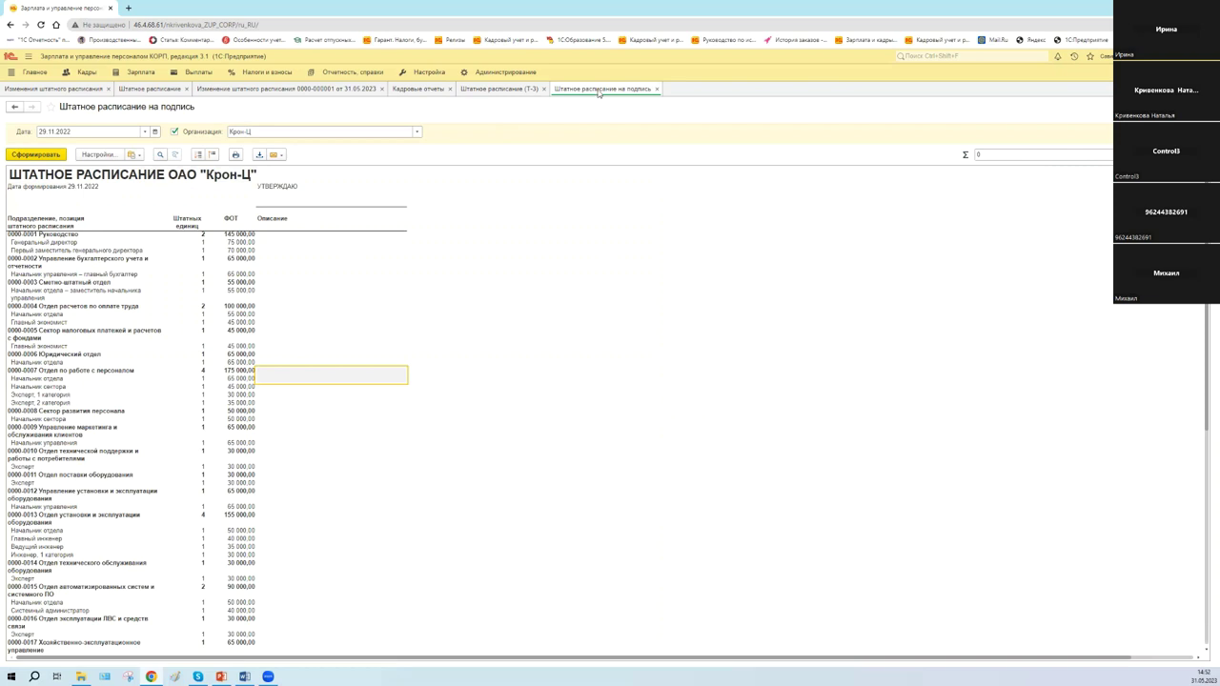
# Examine the Штатное расписание на подпись report by department and its По должностям summary of staff units and ФОТ
pyautogui.click(516, 88)
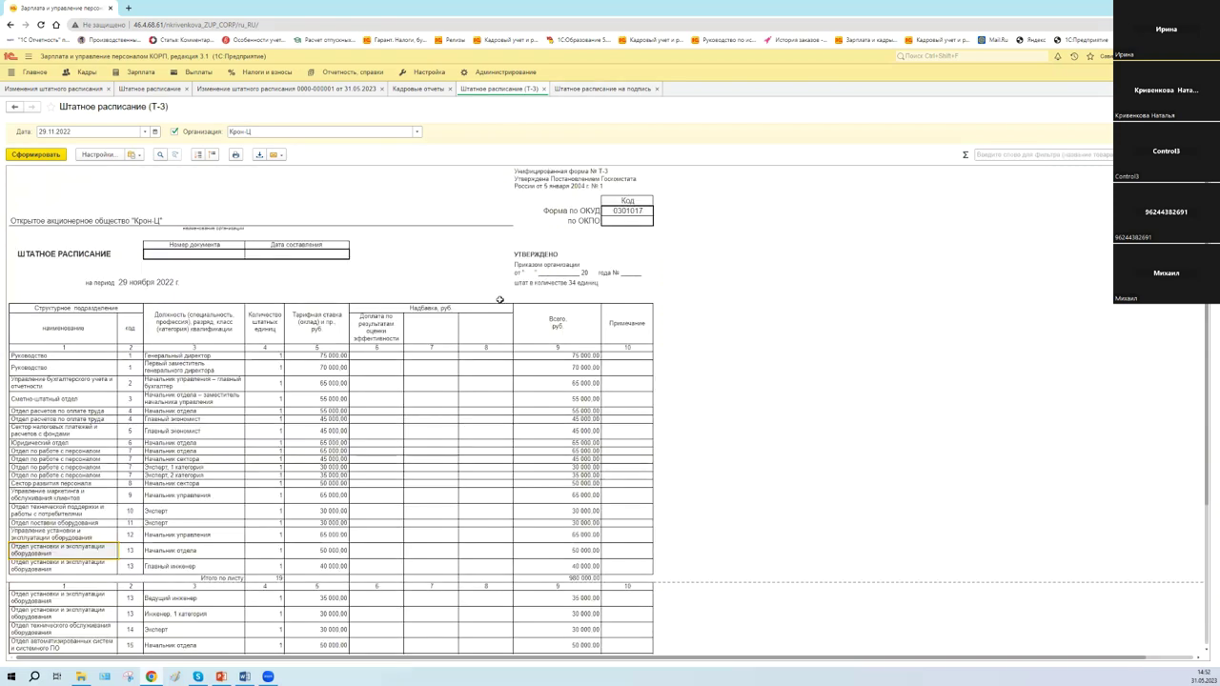
pyautogui.hotkey('ctrl', 'Tab')
pyautogui.scroll(-10, 501, 301)
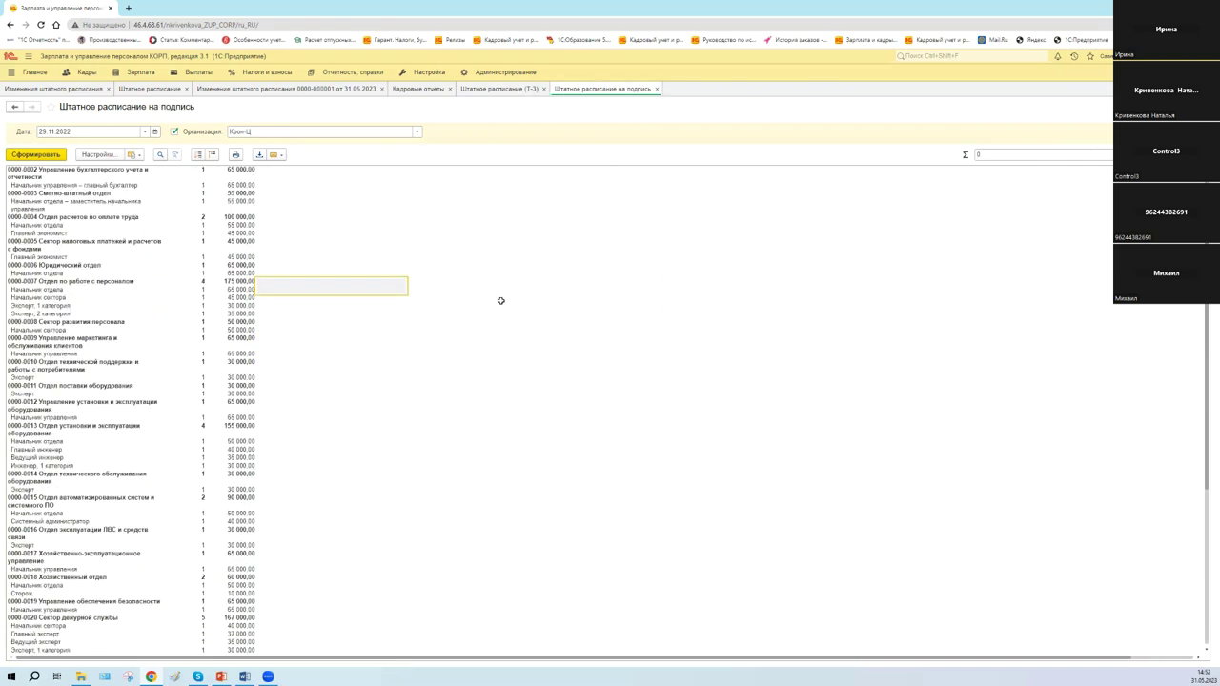
pyautogui.scroll(4, 515, 301)
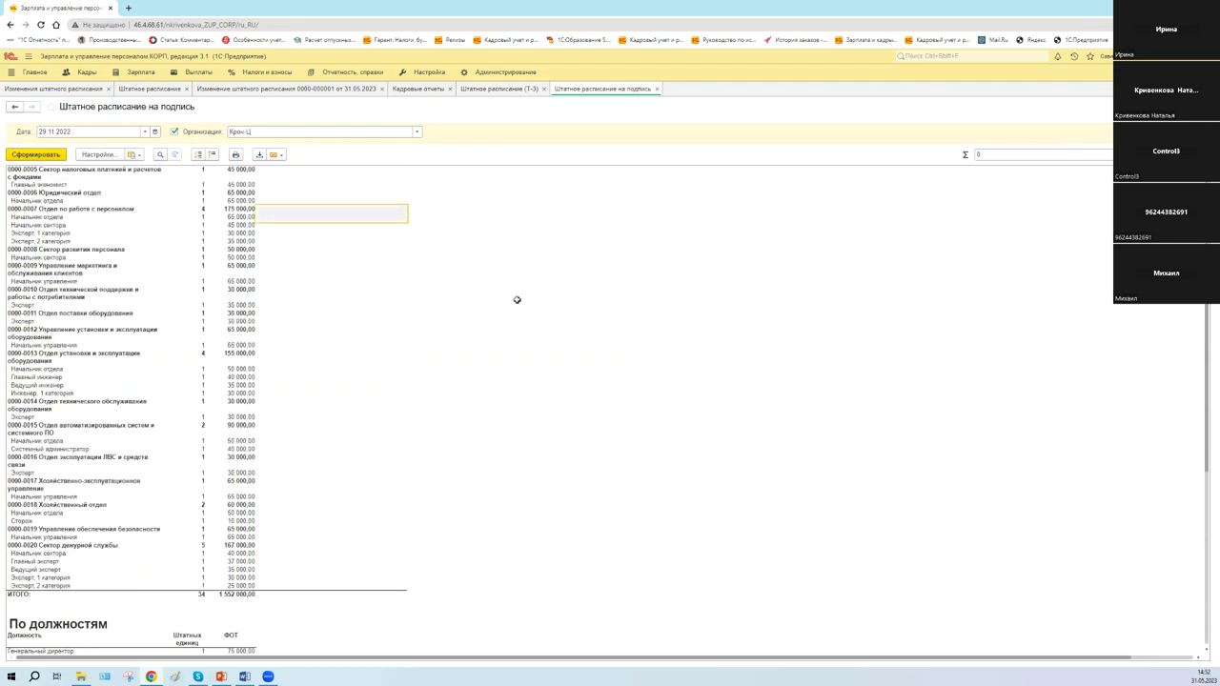
pyautogui.scroll(5, 315, 384)
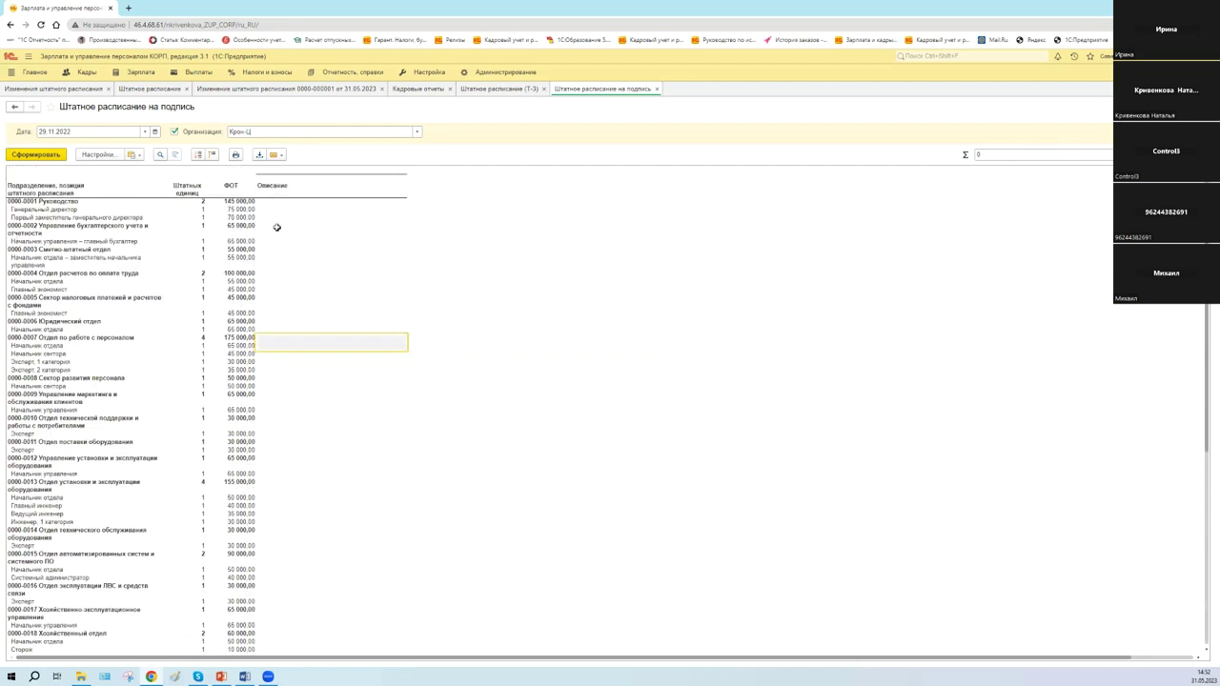
pyautogui.scroll(2, 95, 191)
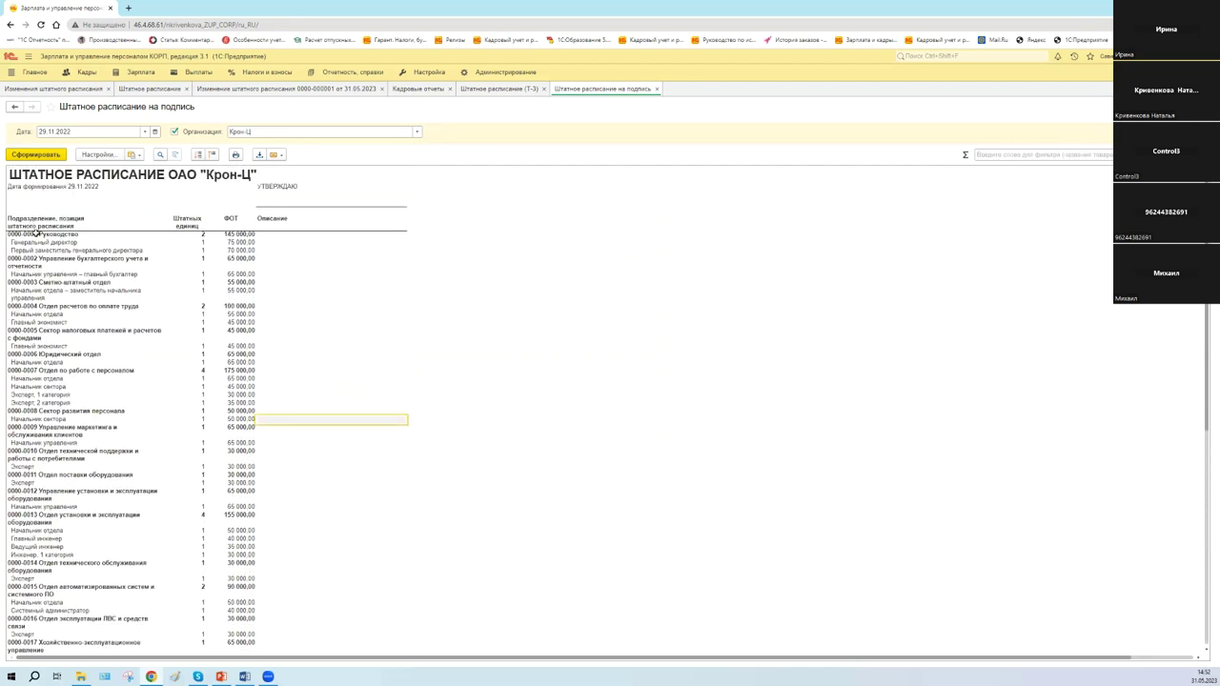
pyautogui.scroll(-10, 139, 342)
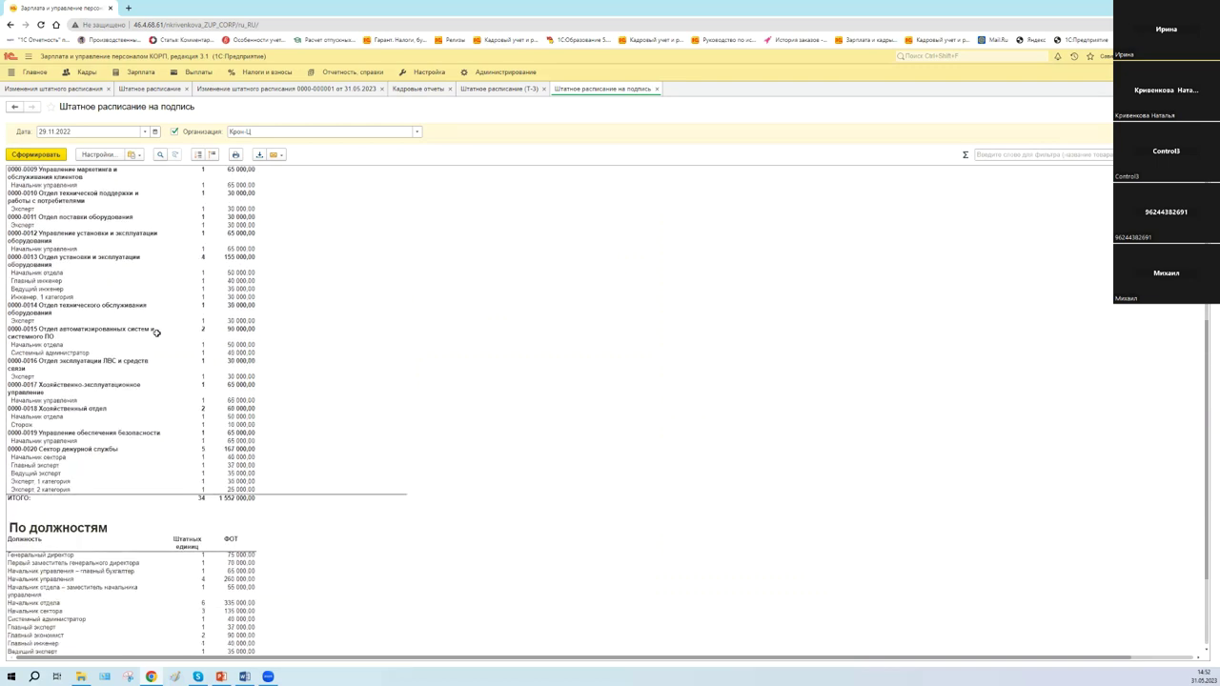
pyautogui.scroll(-5, 157, 336)
pyautogui.moveTo(142, 332); pyautogui.dragTo(90, 461)
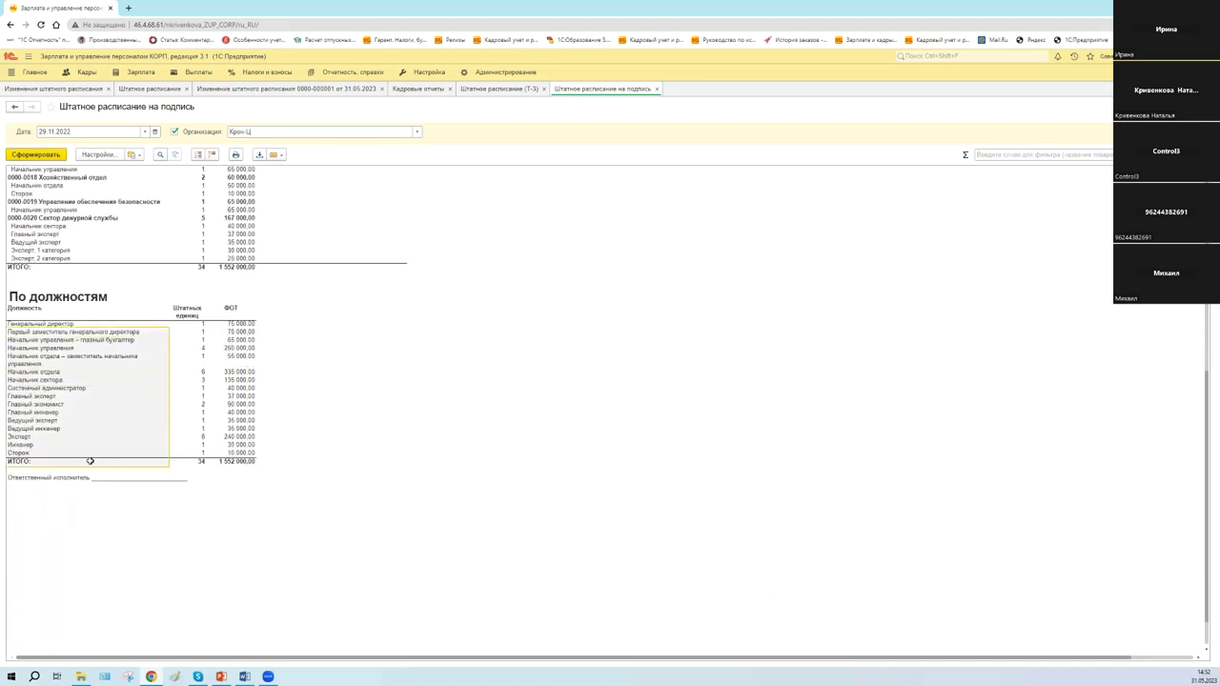
# Compare the Т-3 form's header, positions and document totals with the department and position sections of the signature form
pyautogui.click(492, 92)
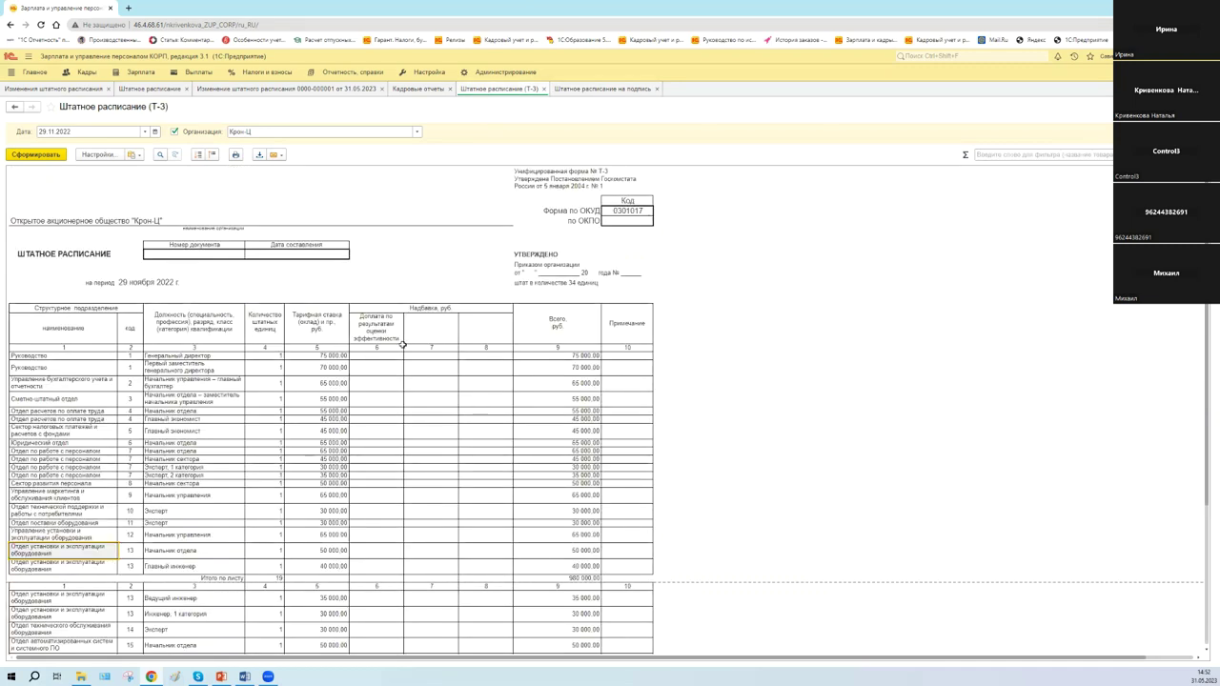
pyautogui.scroll(-2, 444, 422)
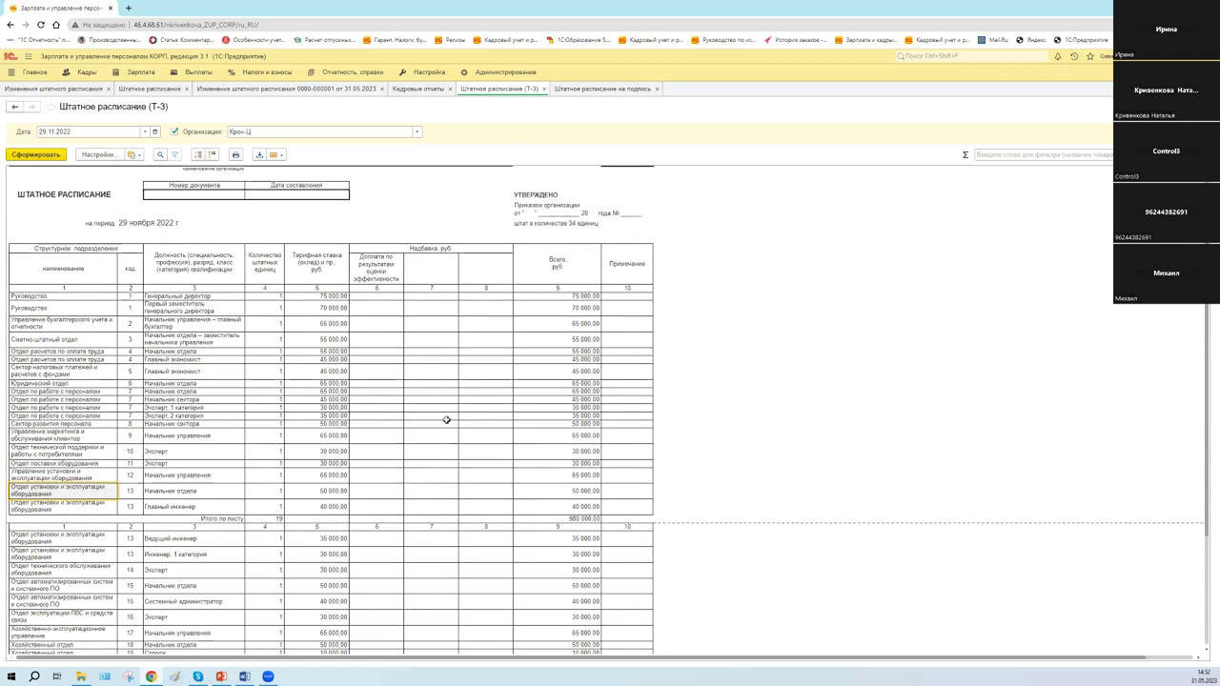
pyautogui.scroll(-2, 709, 300)
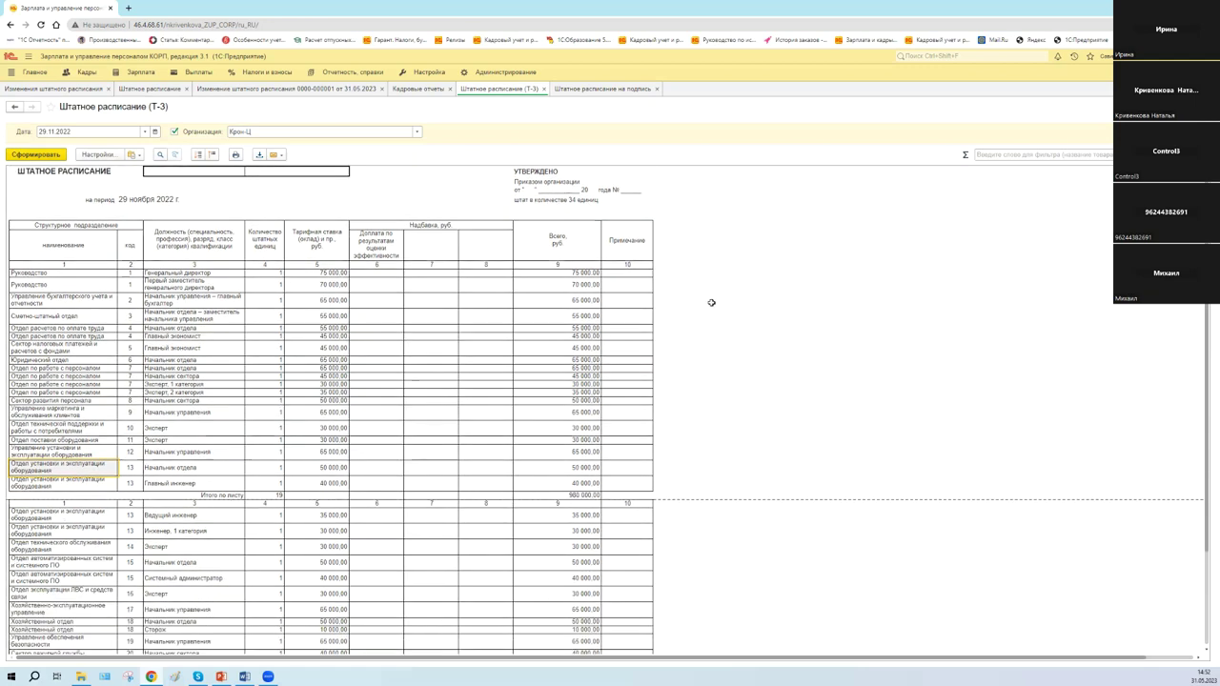
pyautogui.scroll(-8, 713, 293)
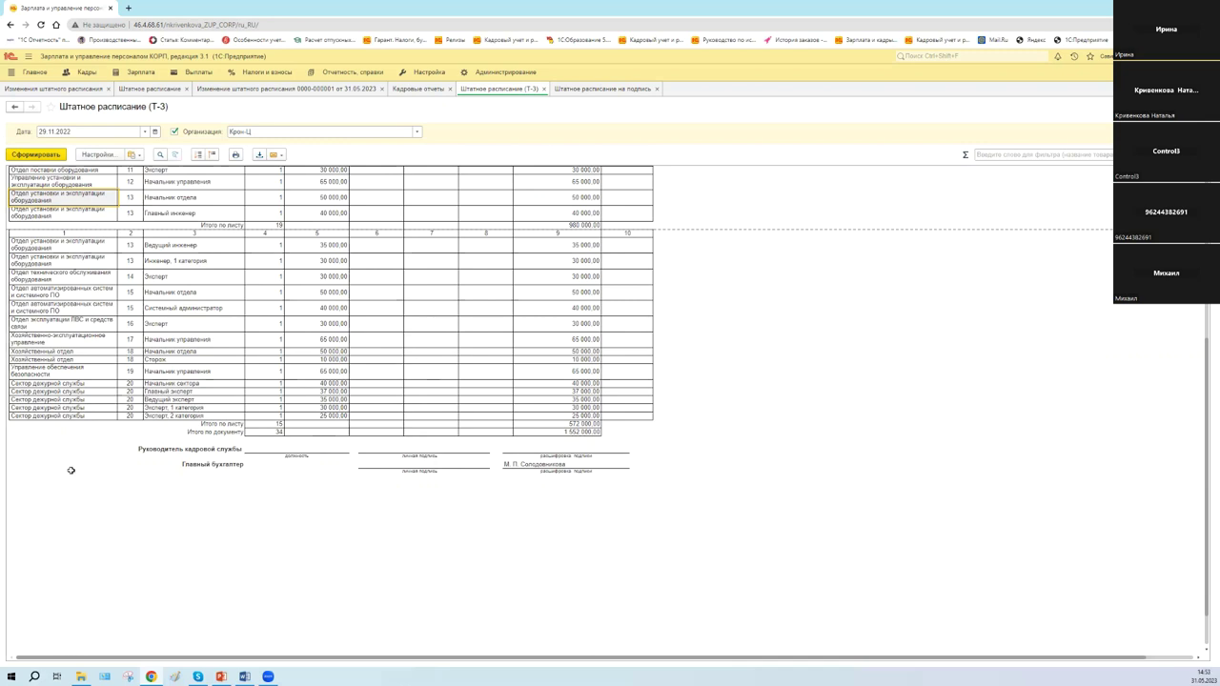
pyautogui.hotkey('ctrl', 'Tab')
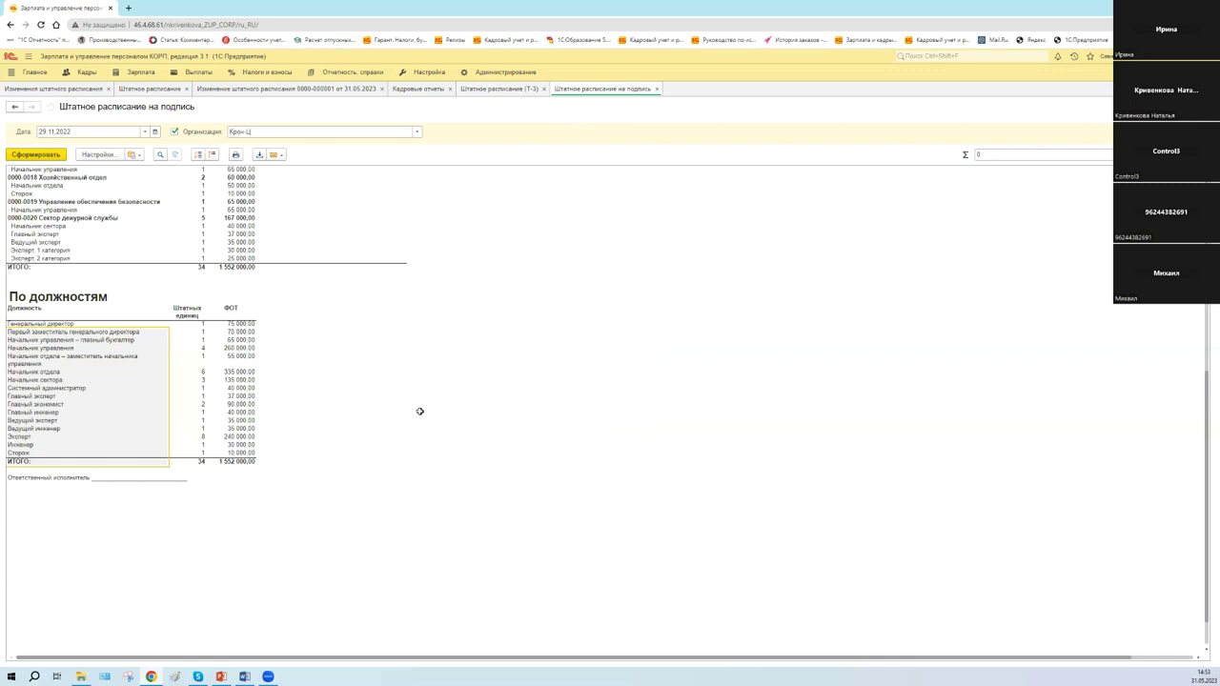
pyautogui.scroll(10, 418, 412)
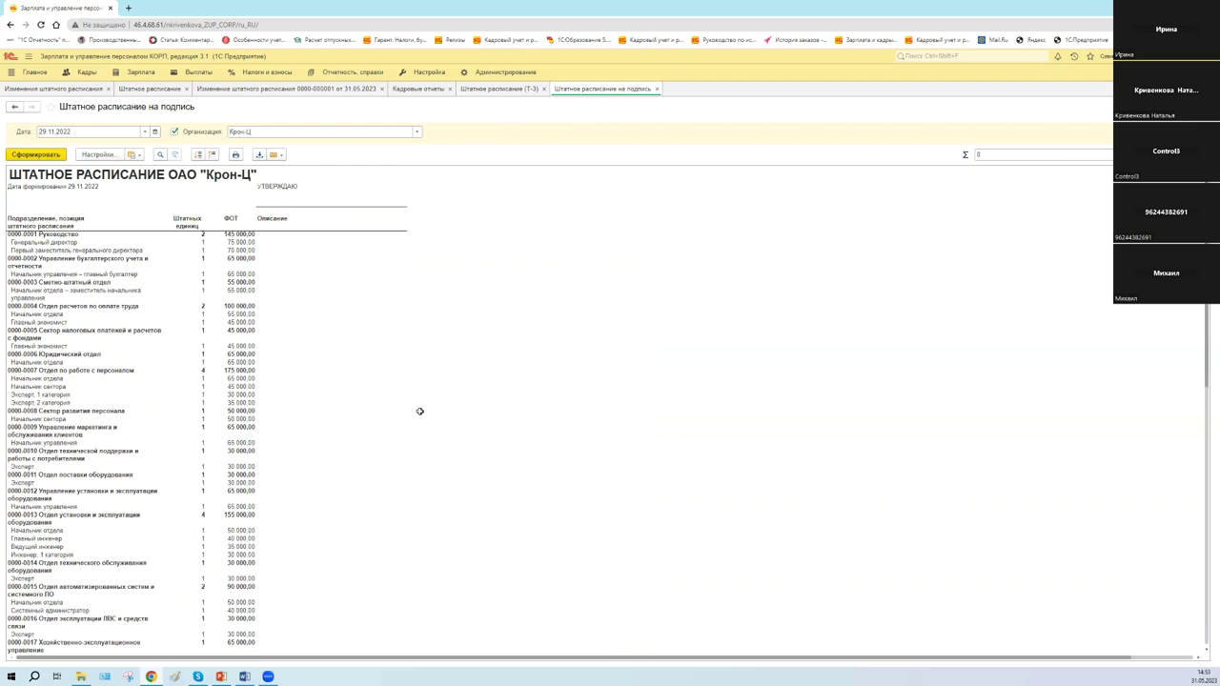
pyautogui.scroll(-5, 412, 375)
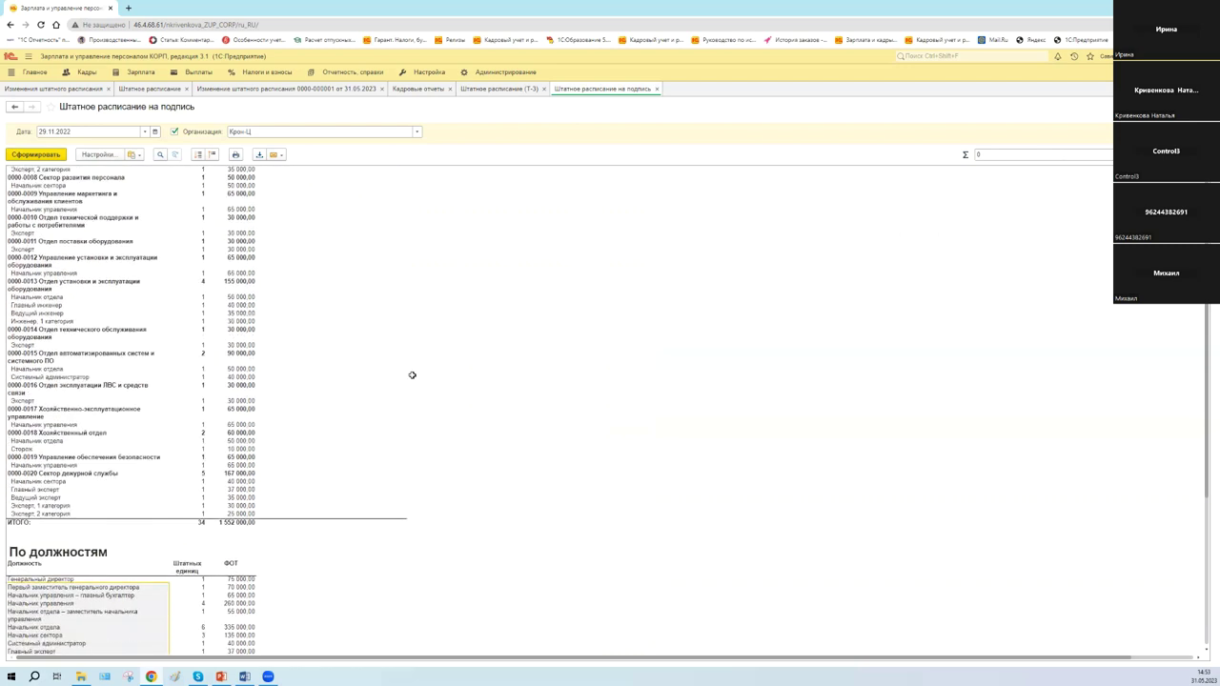
pyautogui.scroll(-3, 412, 374)
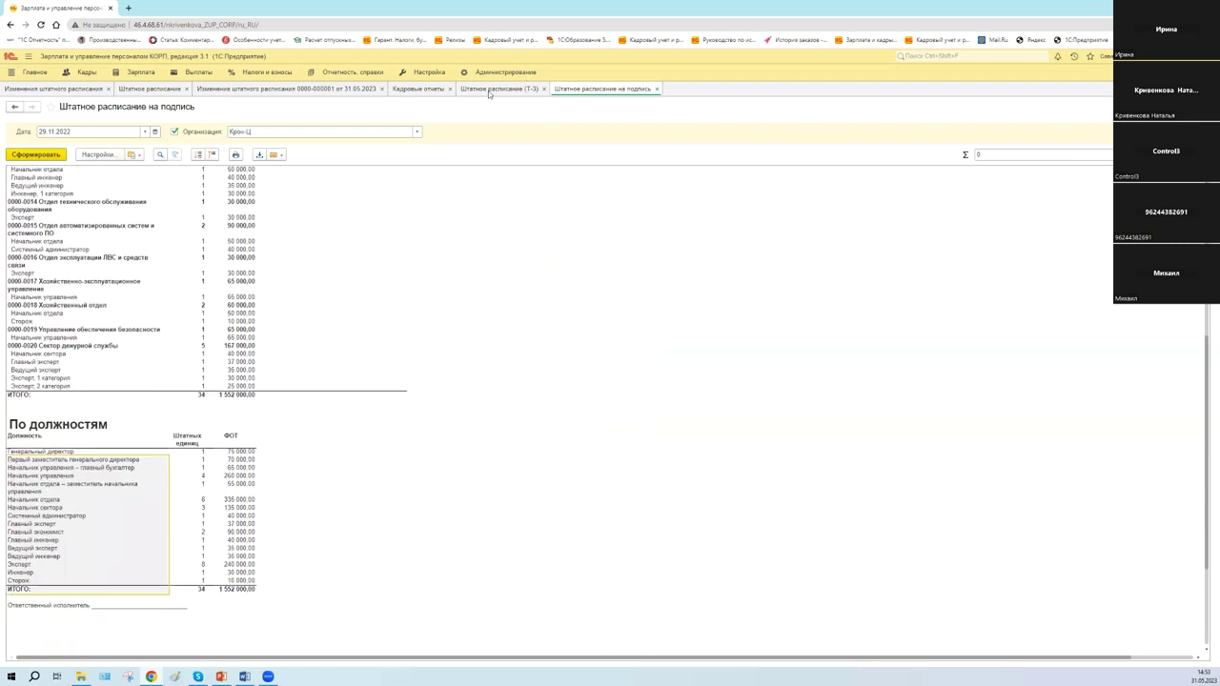
pyautogui.click(489, 88)
pyautogui.scroll(3, 551, 448)
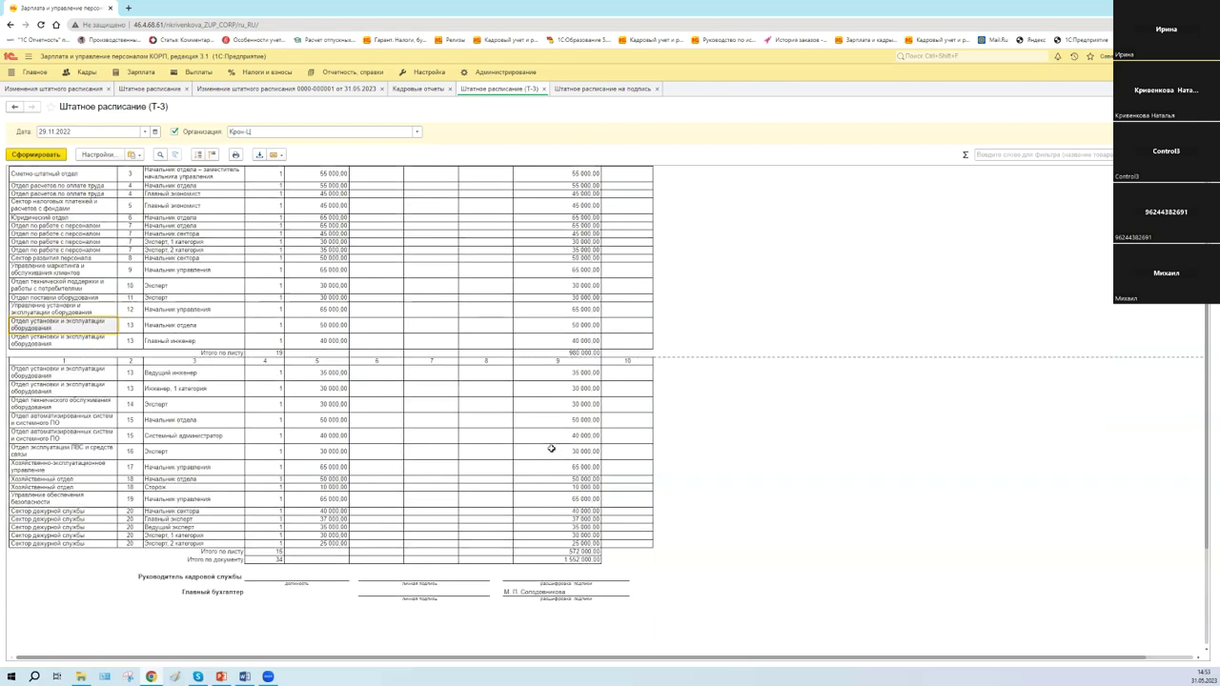
pyautogui.scroll(4, 551, 449)
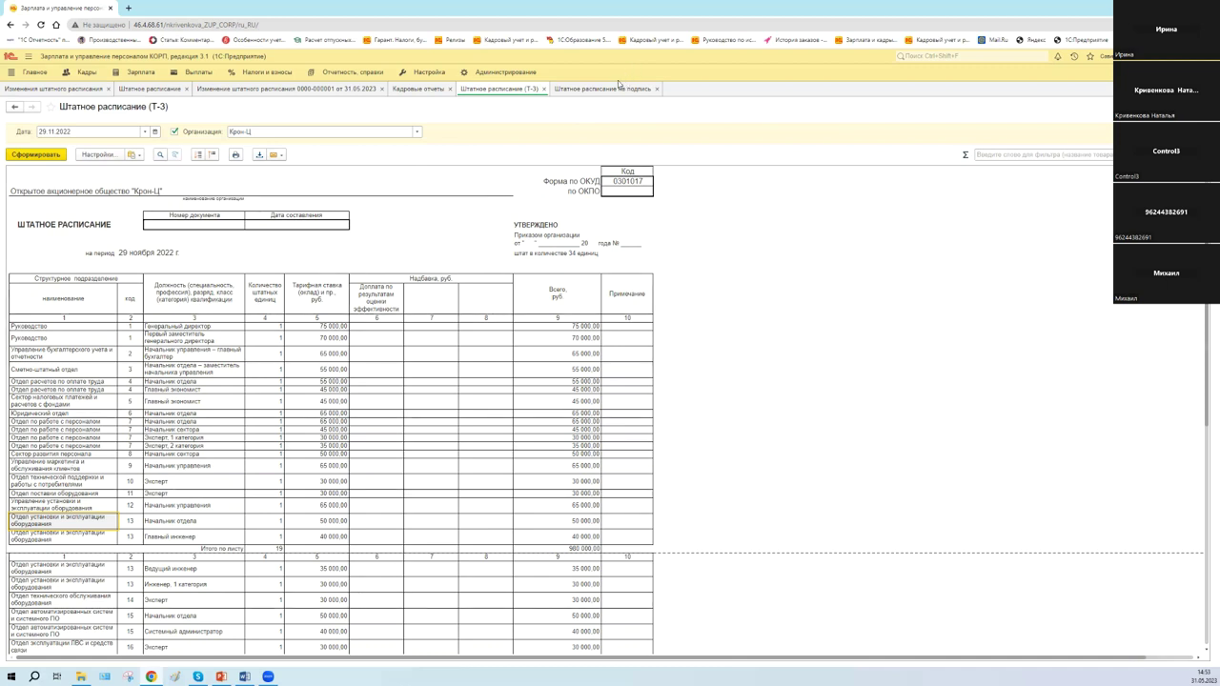
# Inspect the Начальник управления – главный бухгалтер and Главный экономист lines under По должностям in the signature form, checking the report's layout against Т-3
pyautogui.click(622, 88)
pyautogui.click(77, 297)
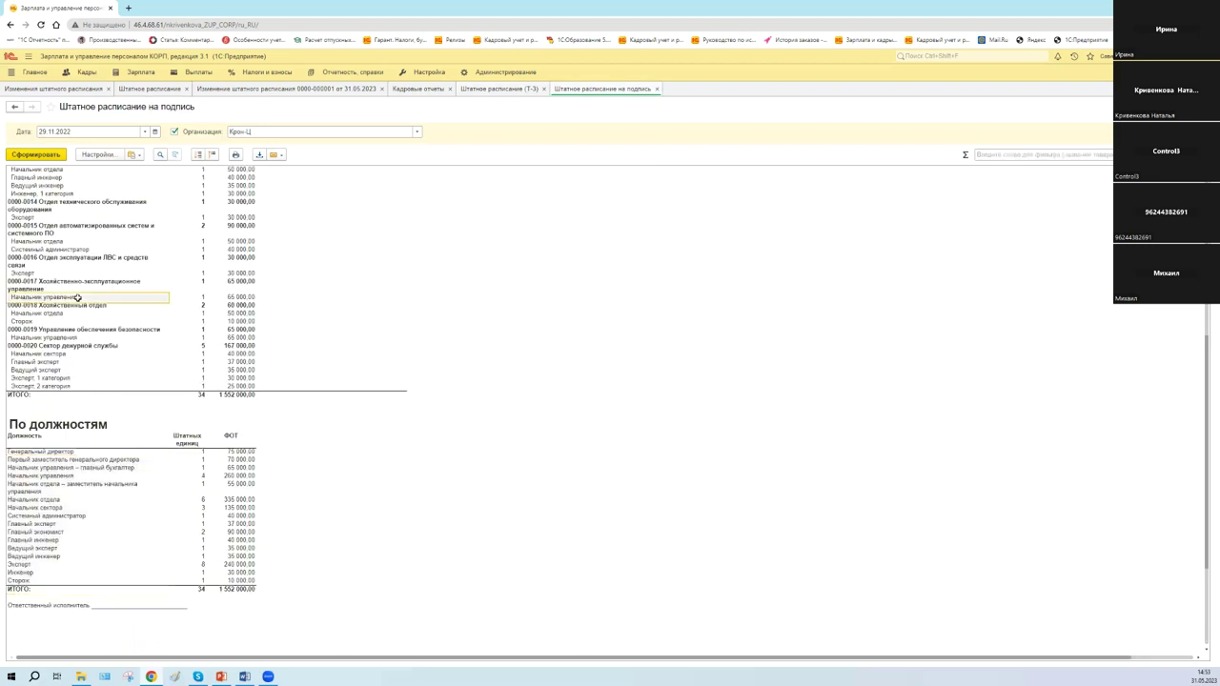
pyautogui.click(83, 467)
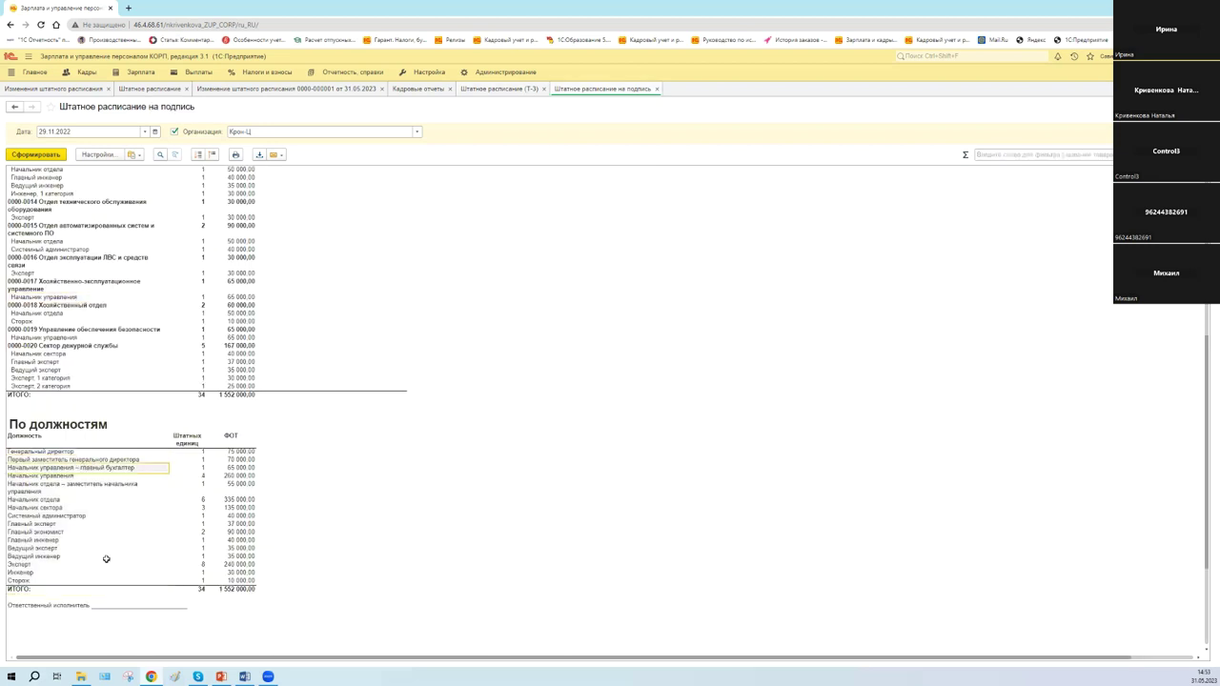
pyautogui.click(39, 533)
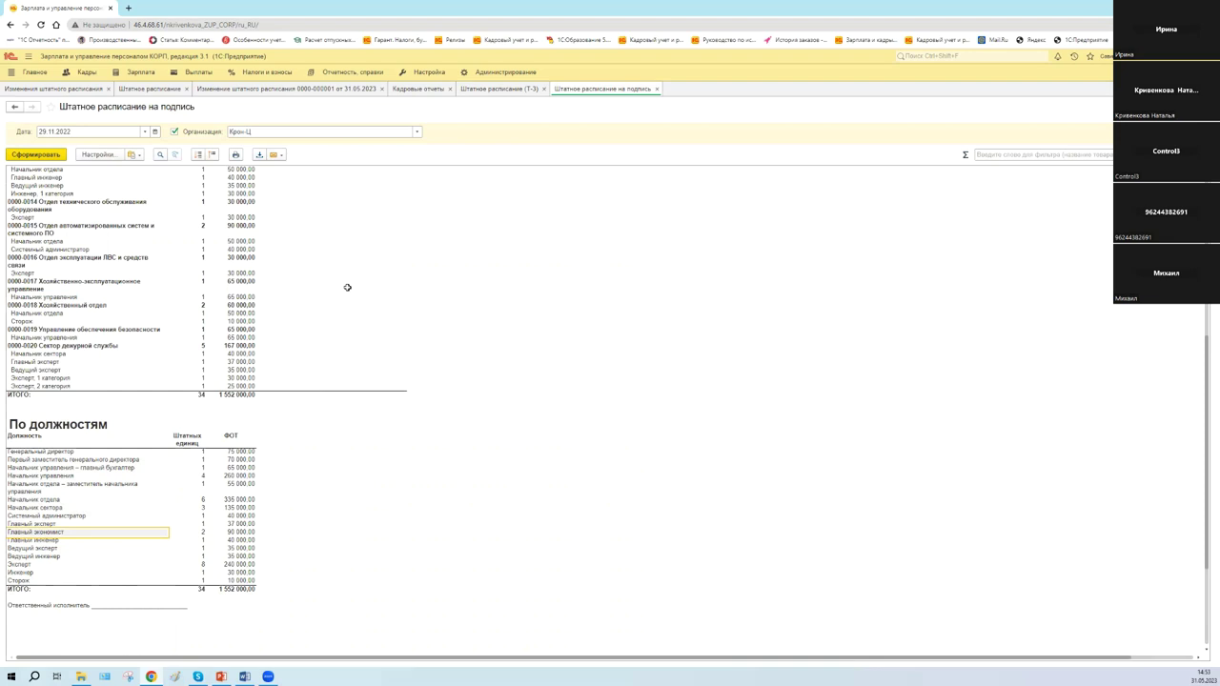
pyautogui.click(465, 89)
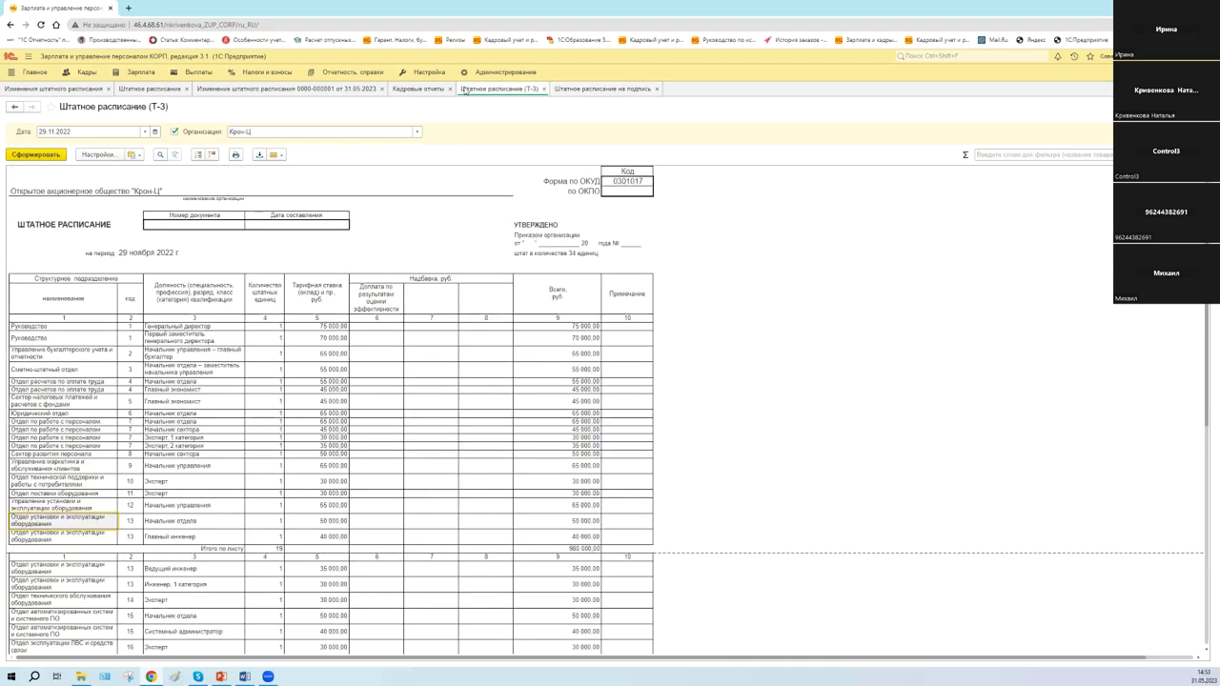
pyautogui.click(606, 87)
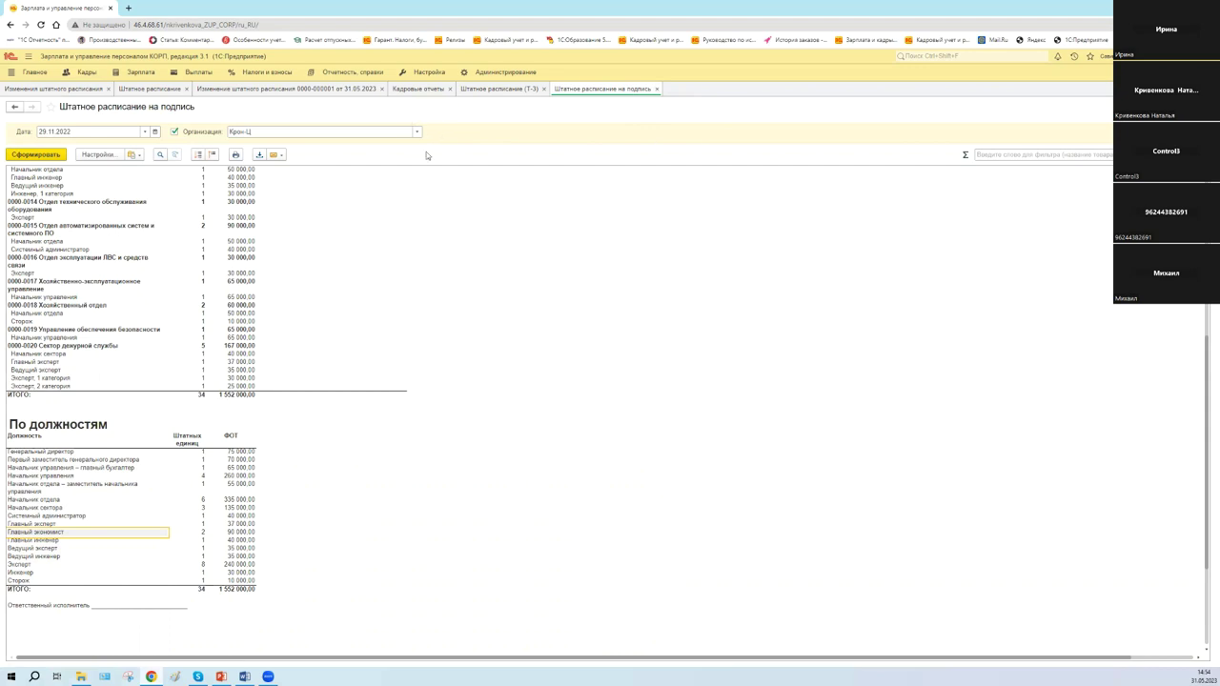
pyautogui.scroll(5, 232, 417)
pyautogui.scroll(6, 232, 416)
pyautogui.scroll(3, 148, 429)
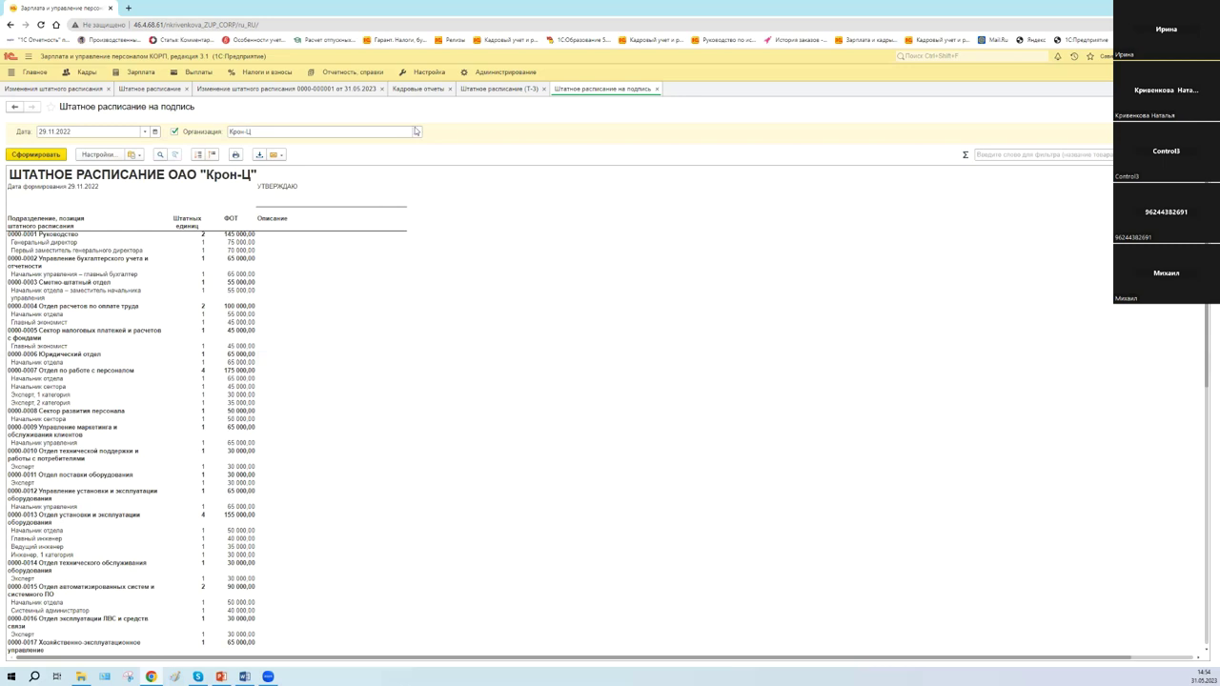
# Open the Штатная расстановка report from Кадровые отчеты and generate it for 29.11.2022, filtered by the organization Крон-Ц
pyautogui.click(420, 89)
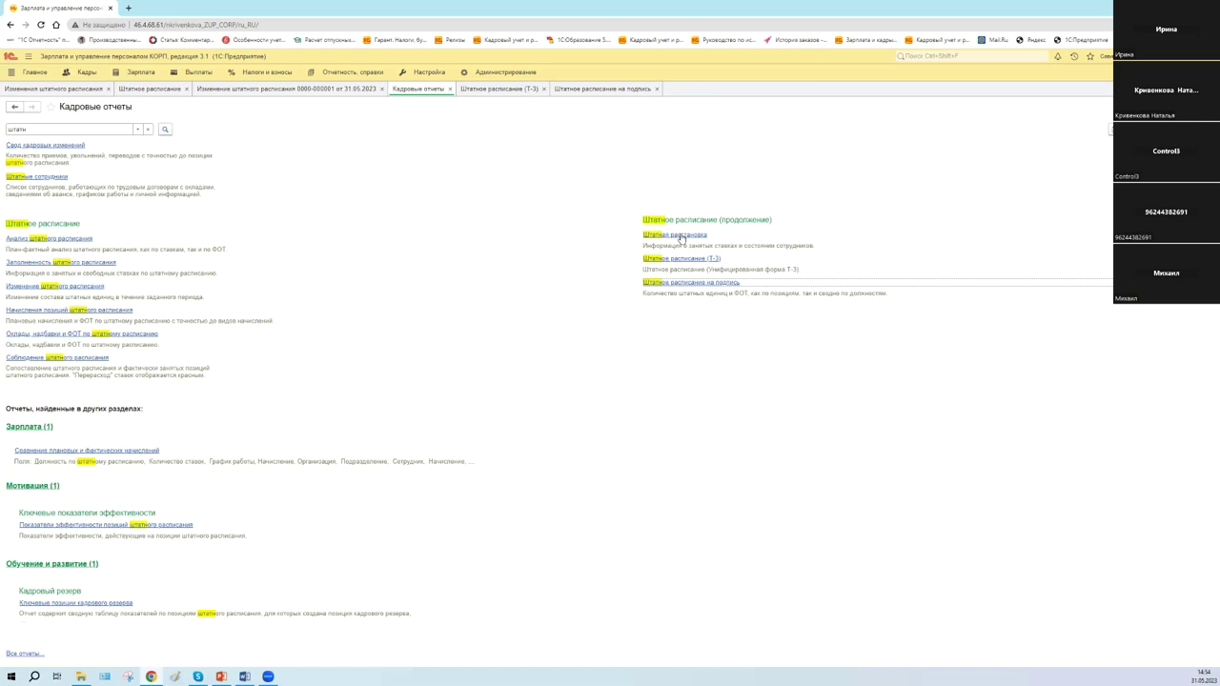
pyautogui.click(680, 236)
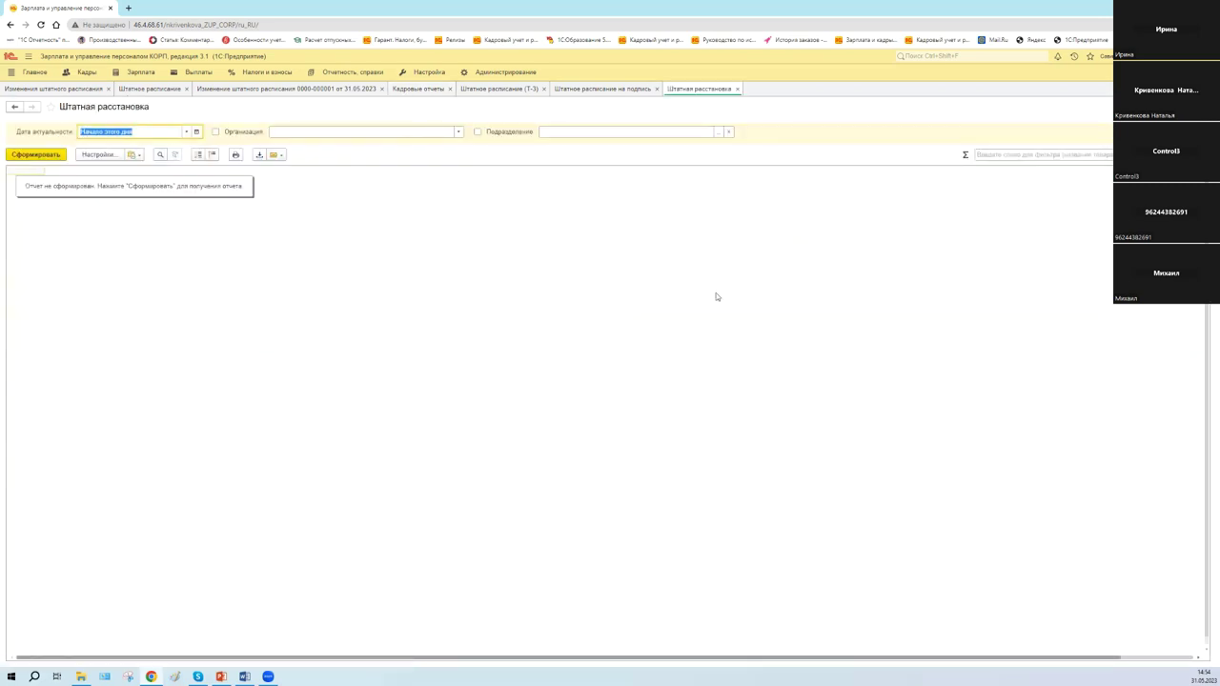
pyautogui.click(196, 132)
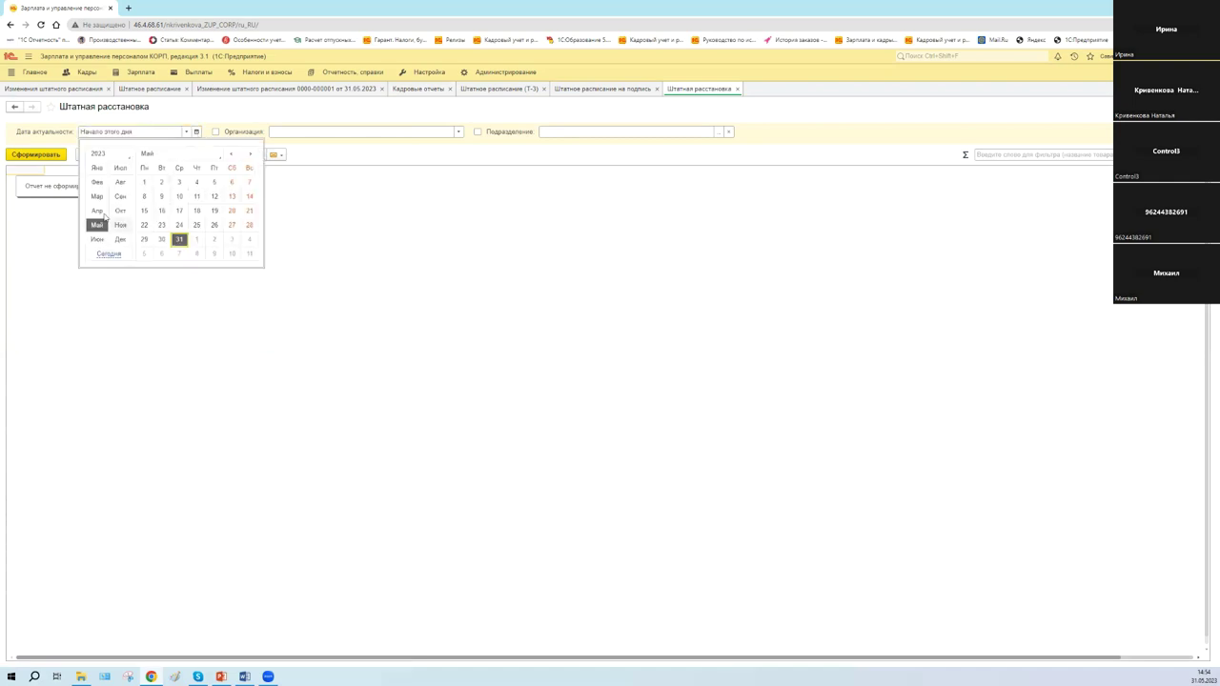
pyautogui.click(112, 156)
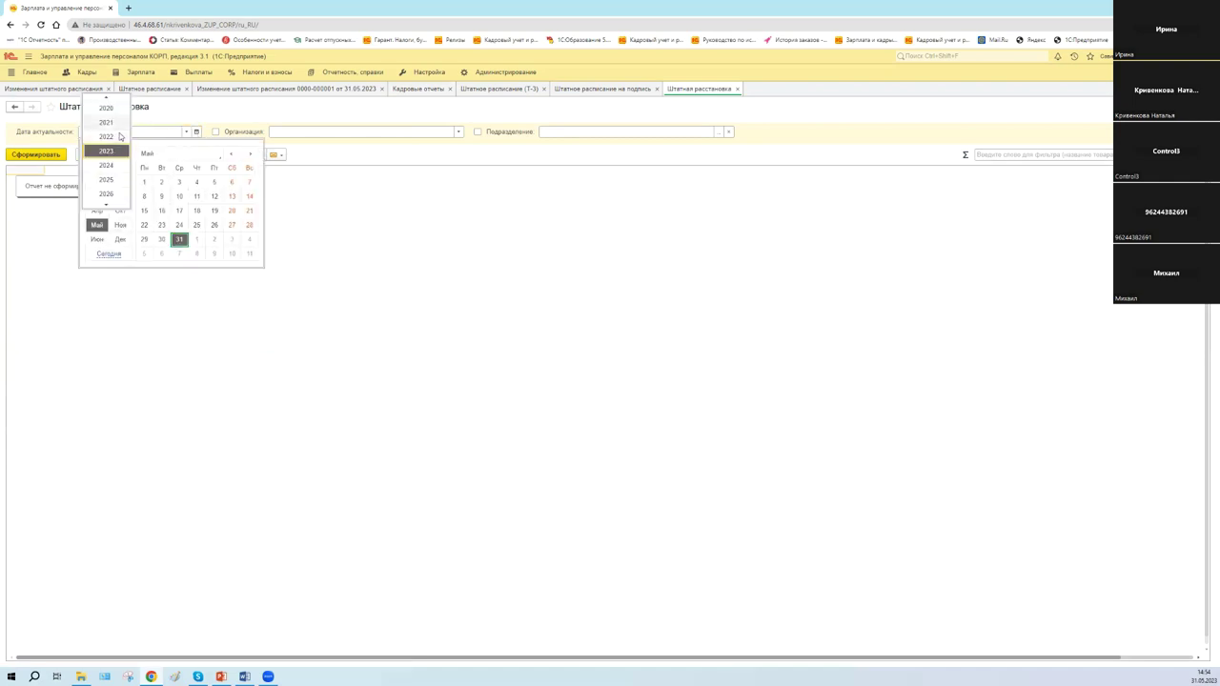
pyautogui.click(120, 137)
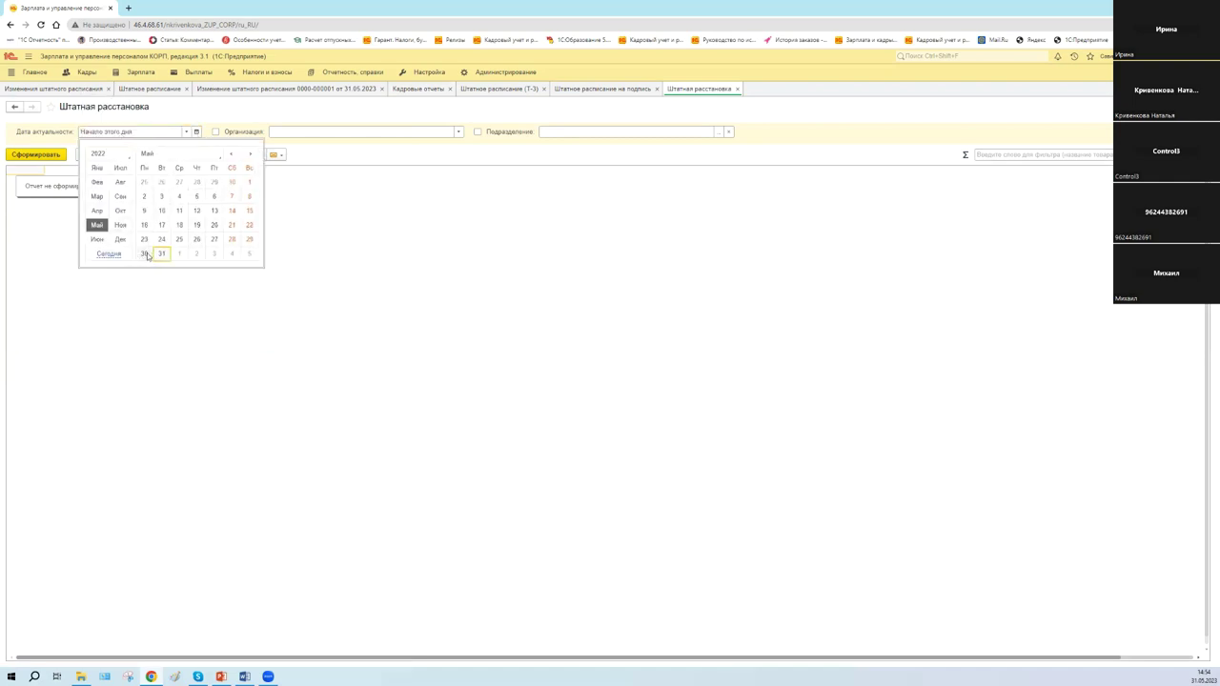
pyautogui.click(120, 225)
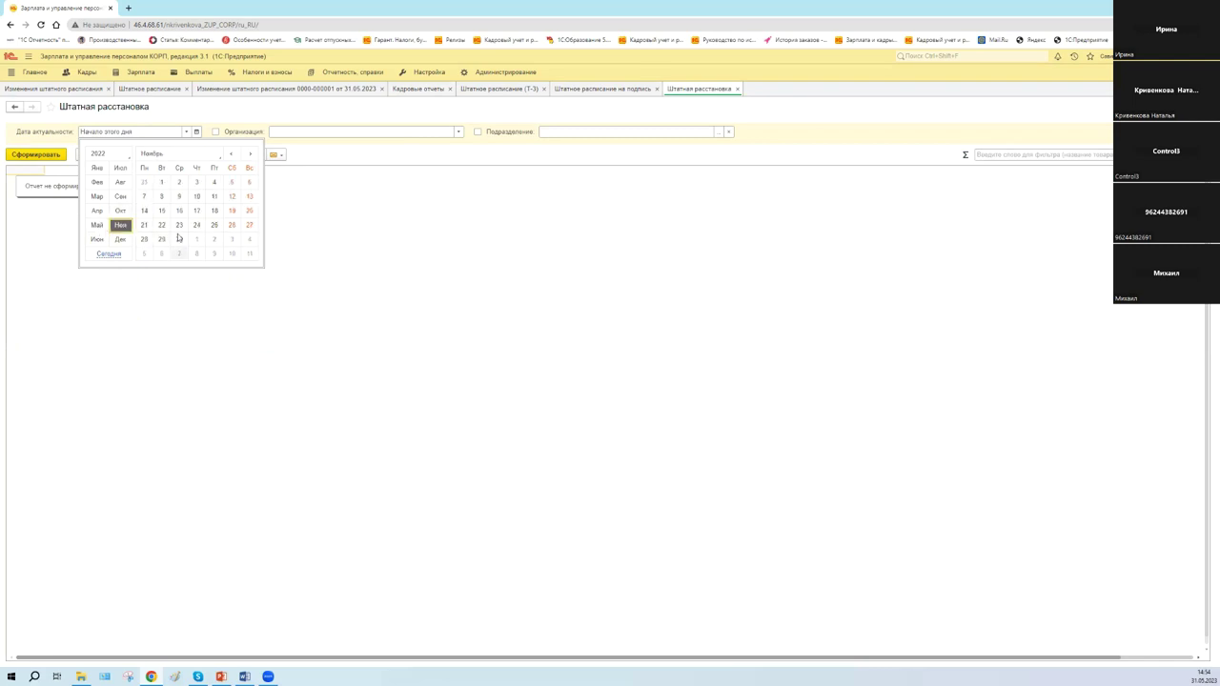
pyautogui.click(161, 238)
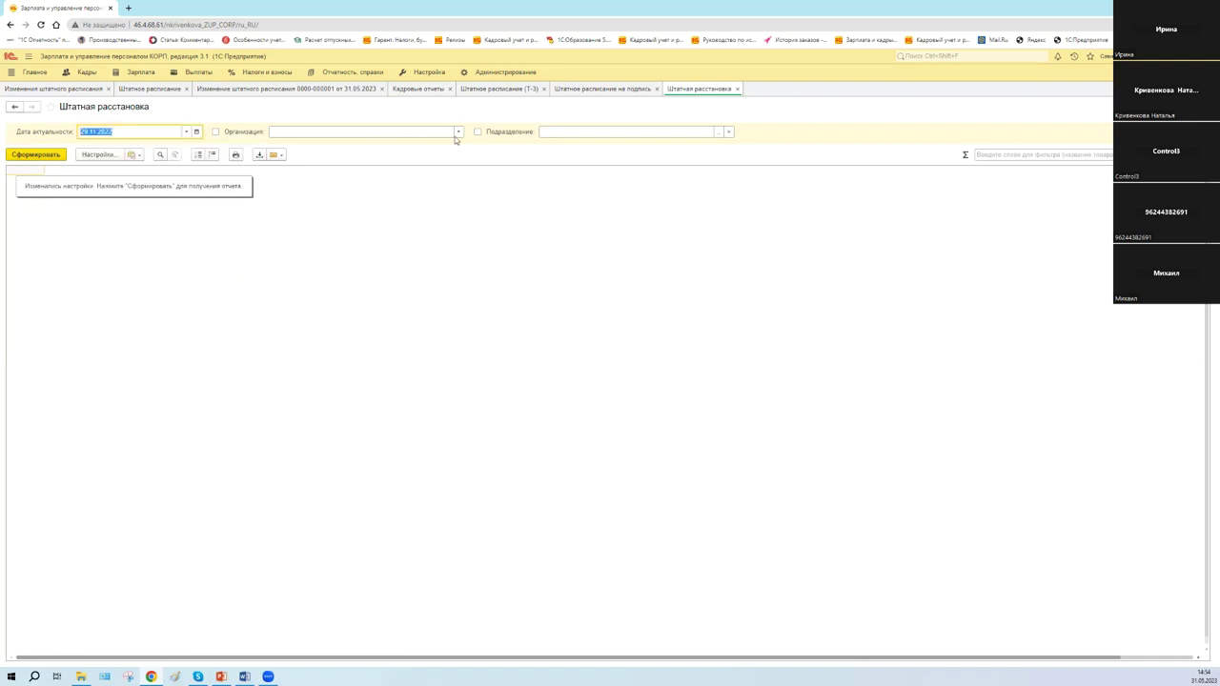
pyautogui.click(380, 158)
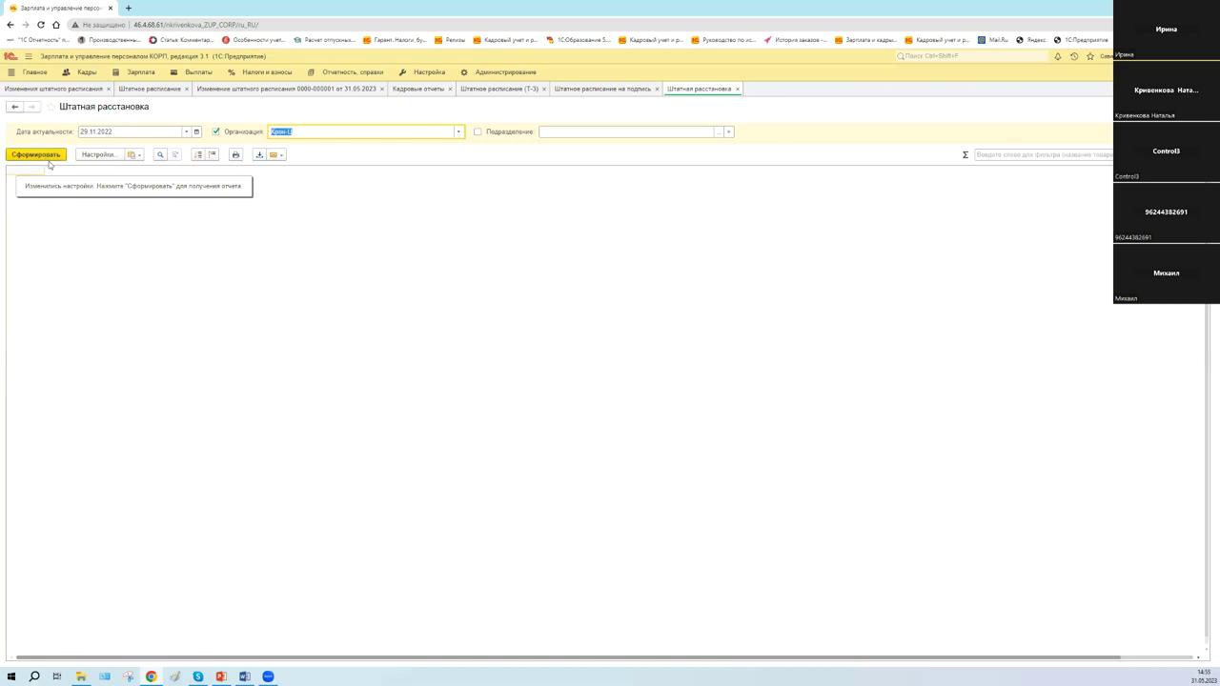
pyautogui.click(48, 157)
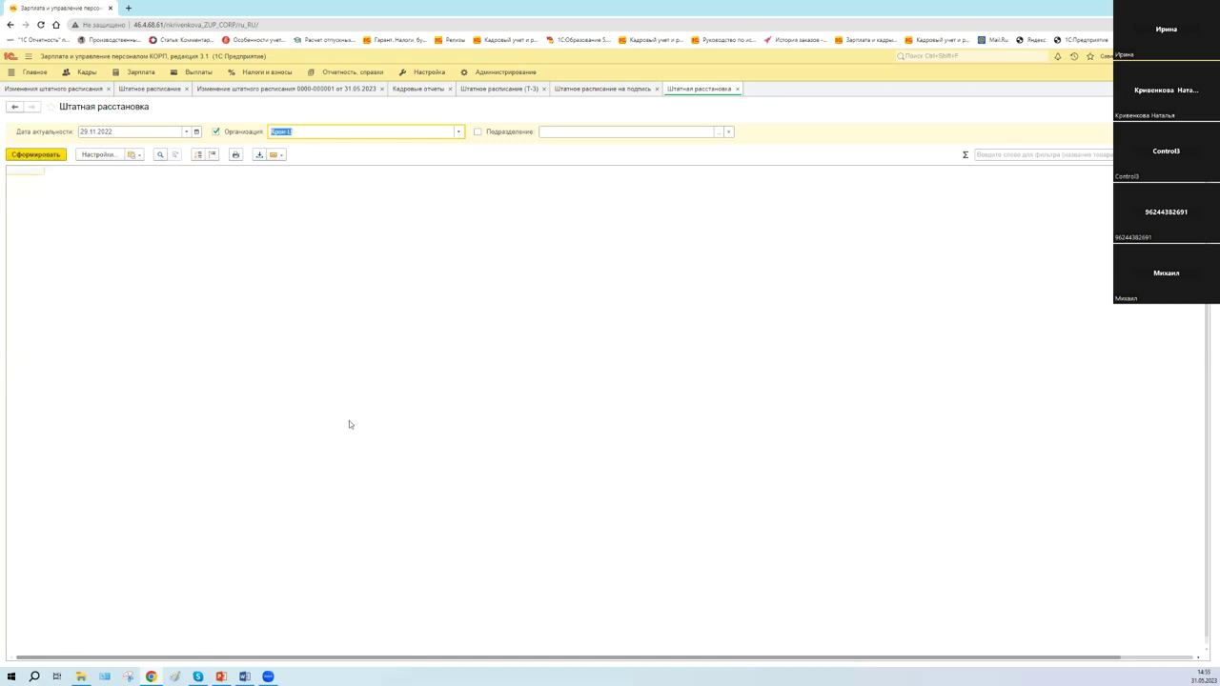
# Review the Т-3 form against the Штатная расстановка report, starting with the Руководство department
pyautogui.click(493, 89)
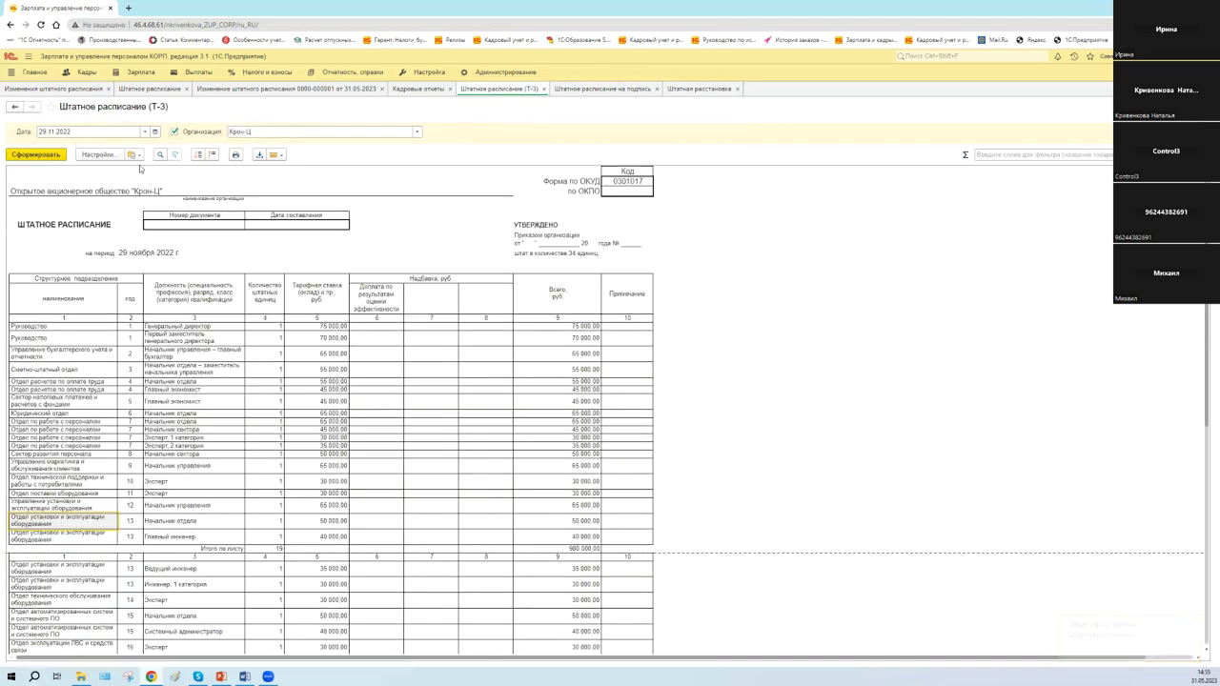
pyautogui.click(707, 89)
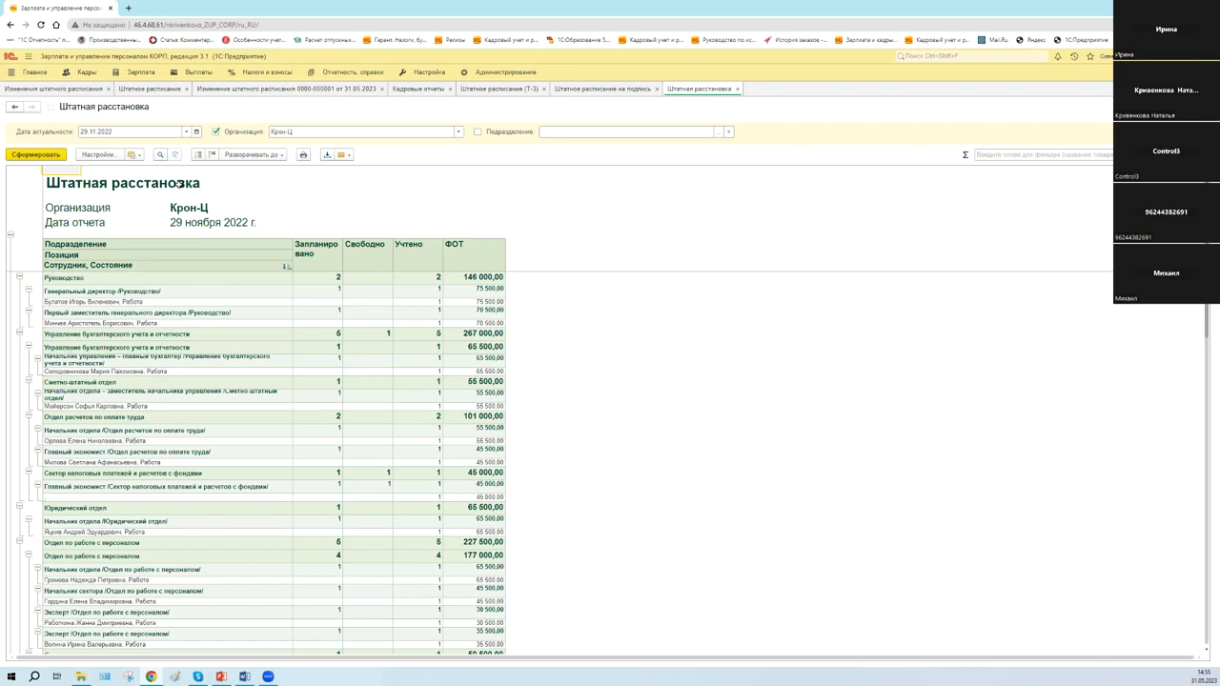
pyautogui.click(83, 278)
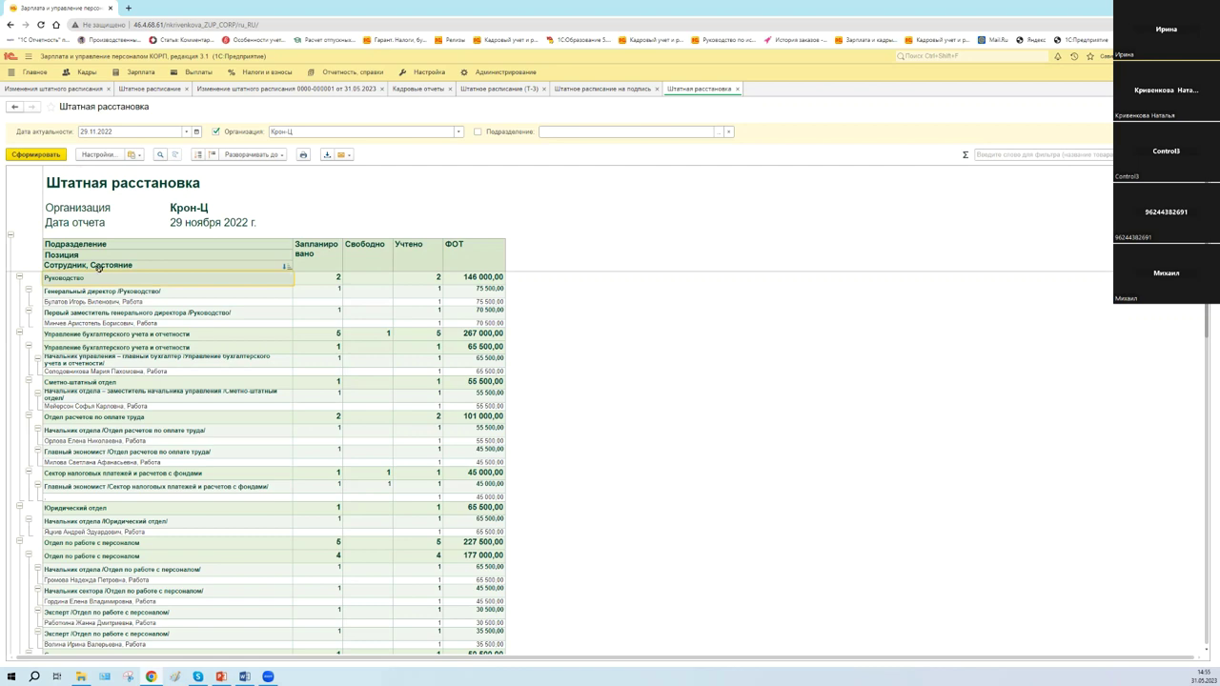
# Examine the employee, Запланировано, Свободно and ФОТ entries for the Руководство positions in the Штатная расстановка report
pyautogui.click(109, 293)
pyautogui.click(111, 302)
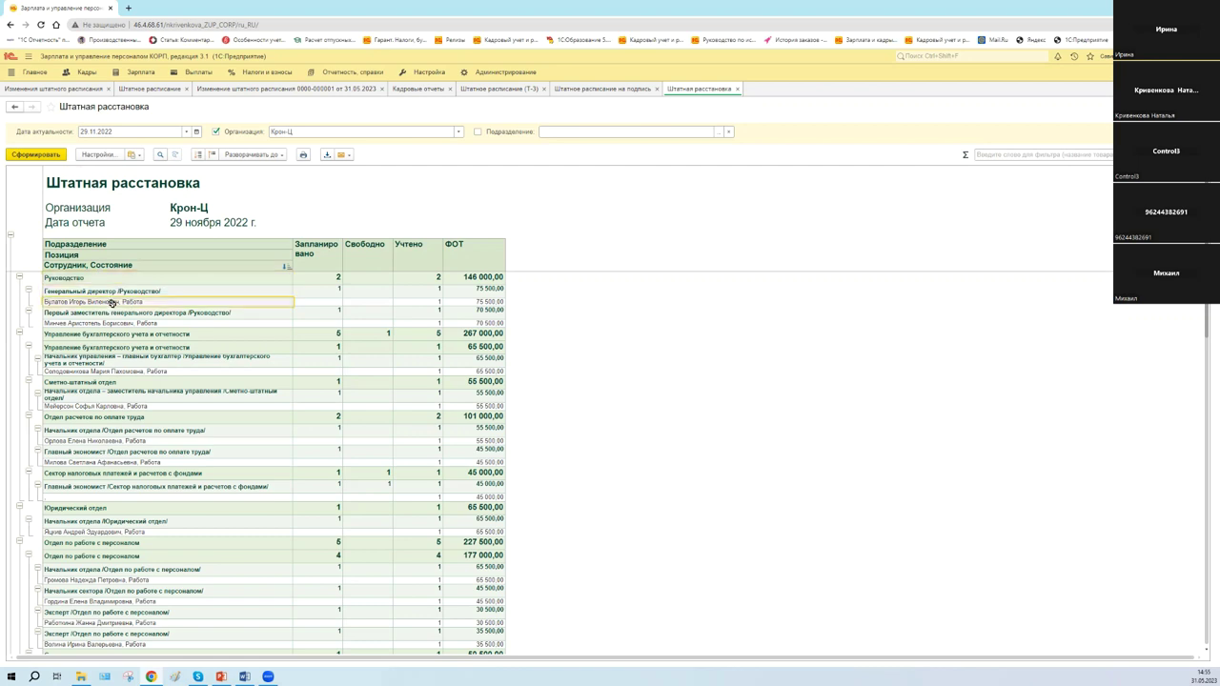
pyautogui.click(464, 302)
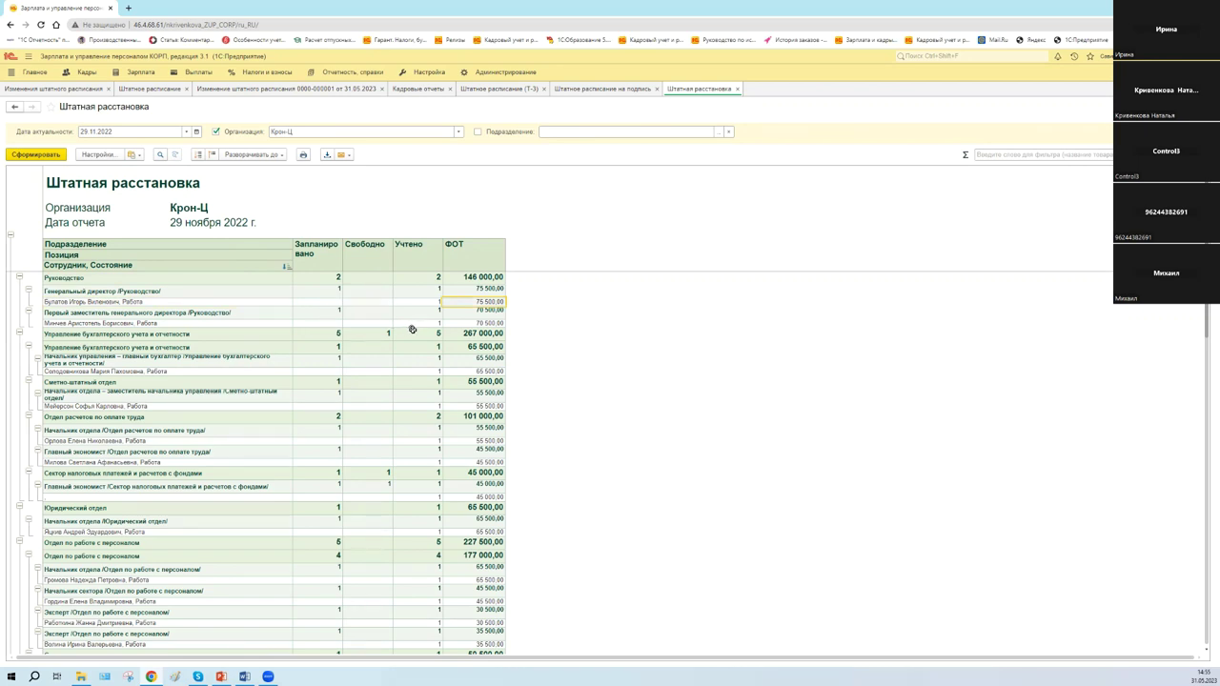
pyautogui.click(324, 312)
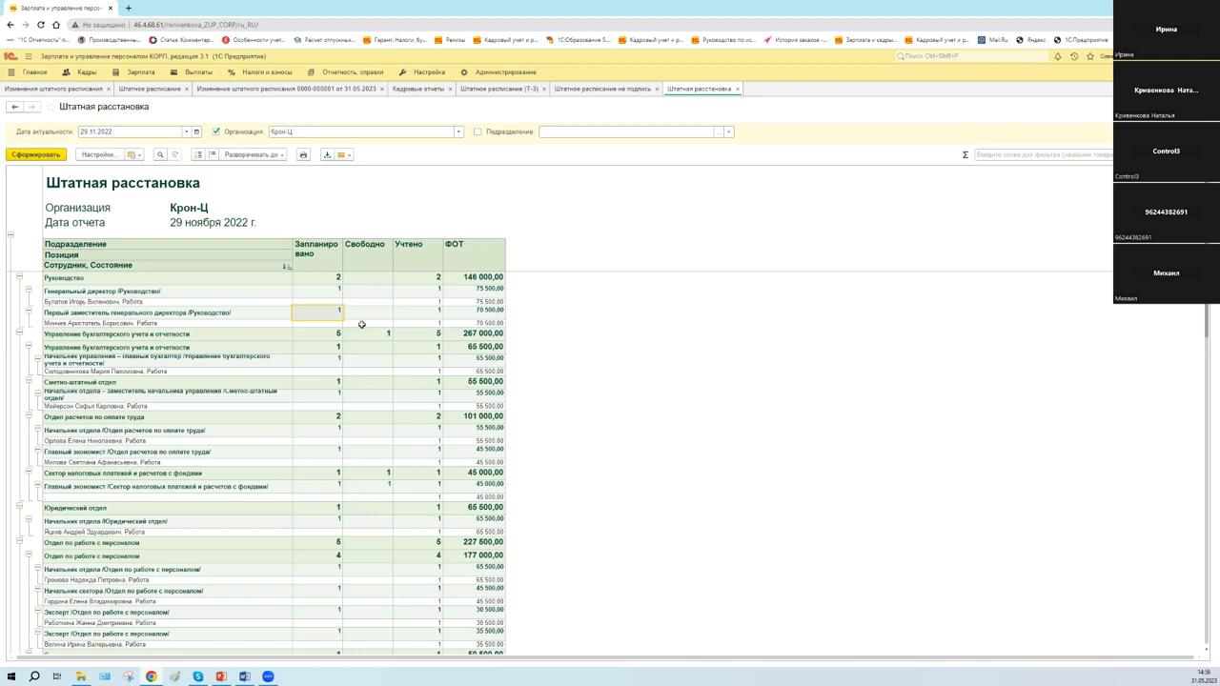
pyautogui.click(360, 314)
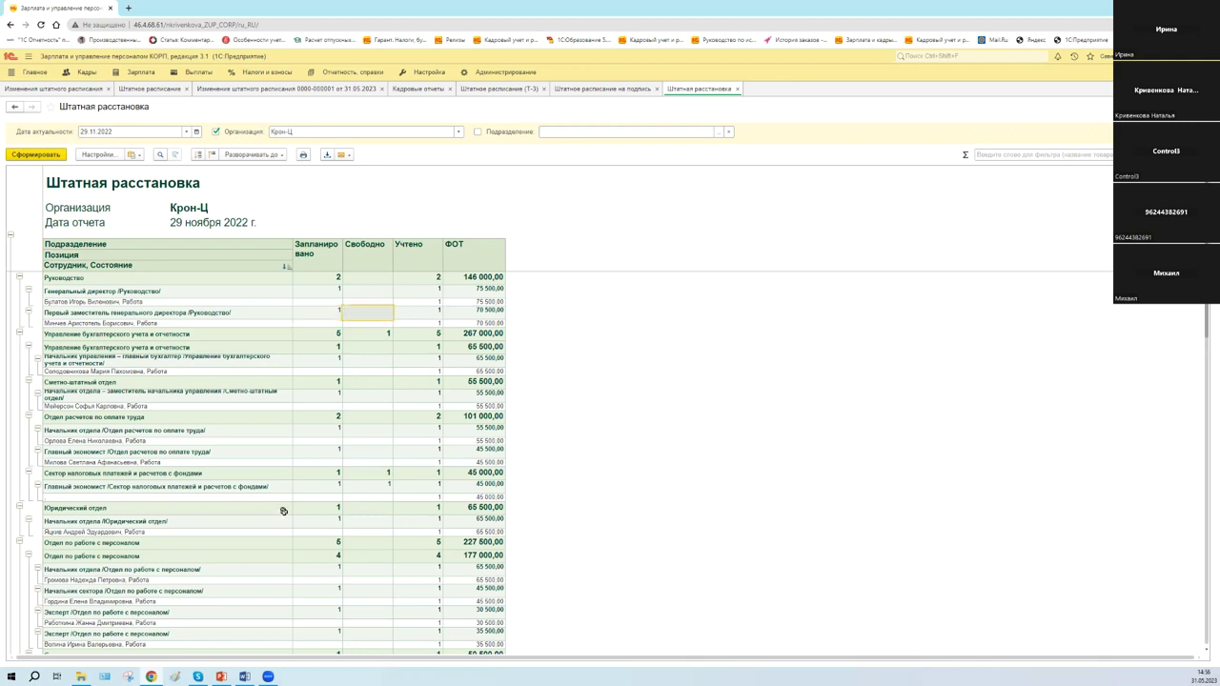
# Examine the expert positions without employees in Отдел поставки оборудования and Отдел технической поддержки и работы с потребителями
pyautogui.scroll(-6, 280, 508)
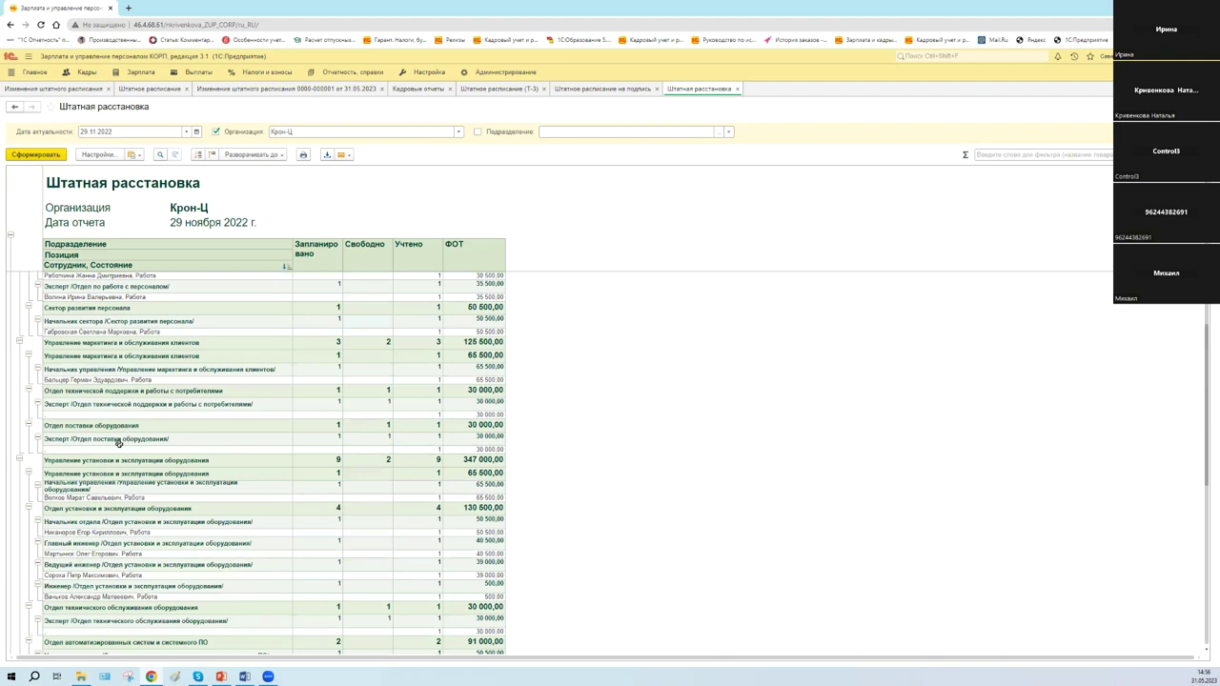
pyautogui.click(119, 444)
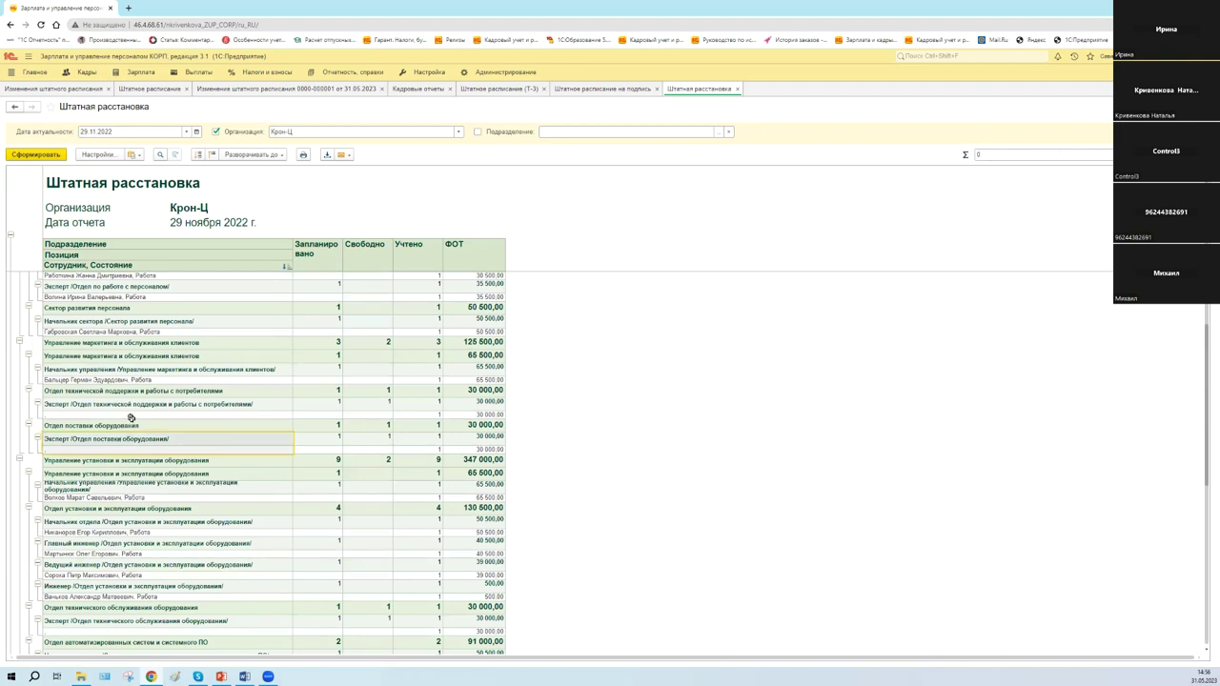
pyautogui.click(131, 426)
pyautogui.click(131, 448)
pyautogui.click(131, 416)
pyautogui.click(119, 448)
pyautogui.click(141, 416)
# Examine the empty employee line under Отдел эксплуатации ЛВС и средств связи and the Сторож position in Хозяйственный отдел
pyautogui.scroll(-5, 194, 512)
pyautogui.click(203, 467)
pyautogui.click(203, 455)
pyautogui.click(154, 549)
pyautogui.scroll(-4, 156, 543)
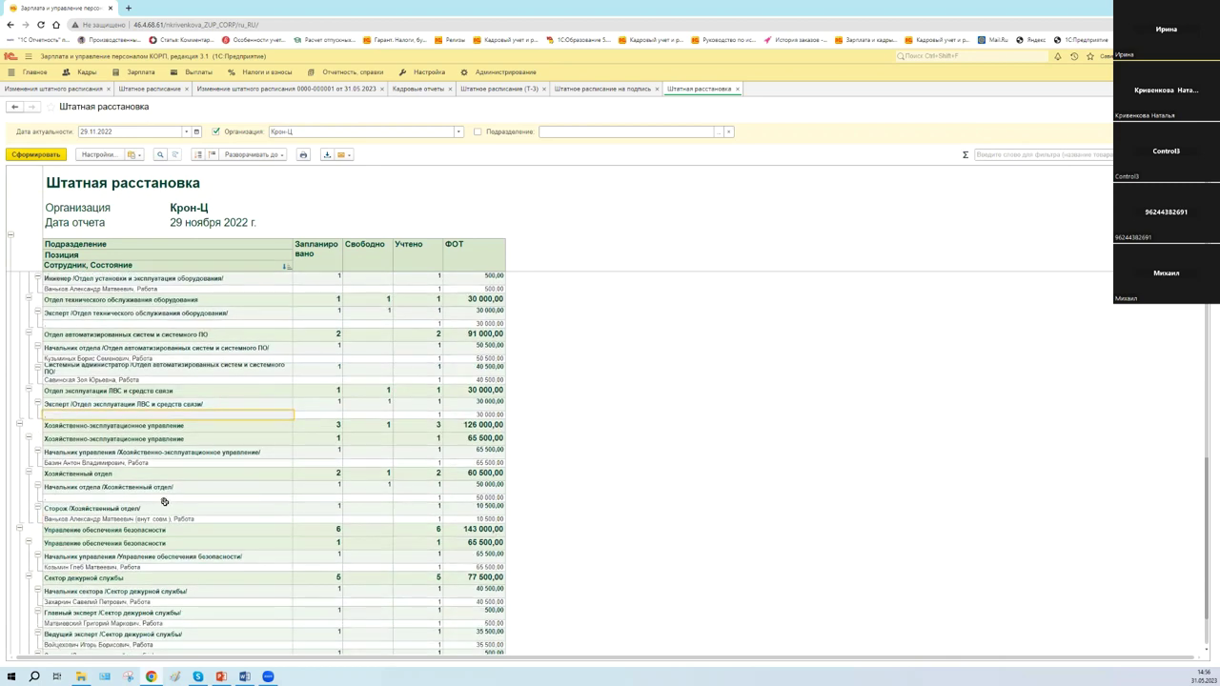
pyautogui.click(167, 506)
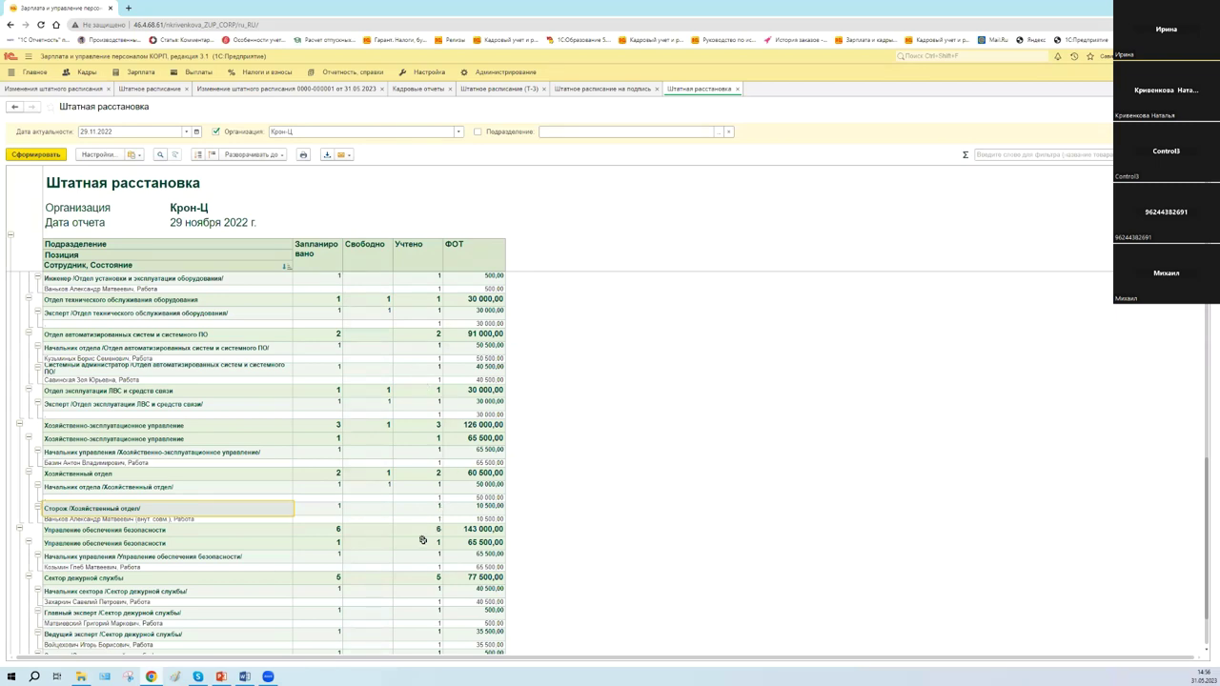
# Review the report through Сектор дежурной службы and recheck the Свободно column for Управление бухгалтерского учета и отчетности
pyautogui.scroll(-1, 422, 536)
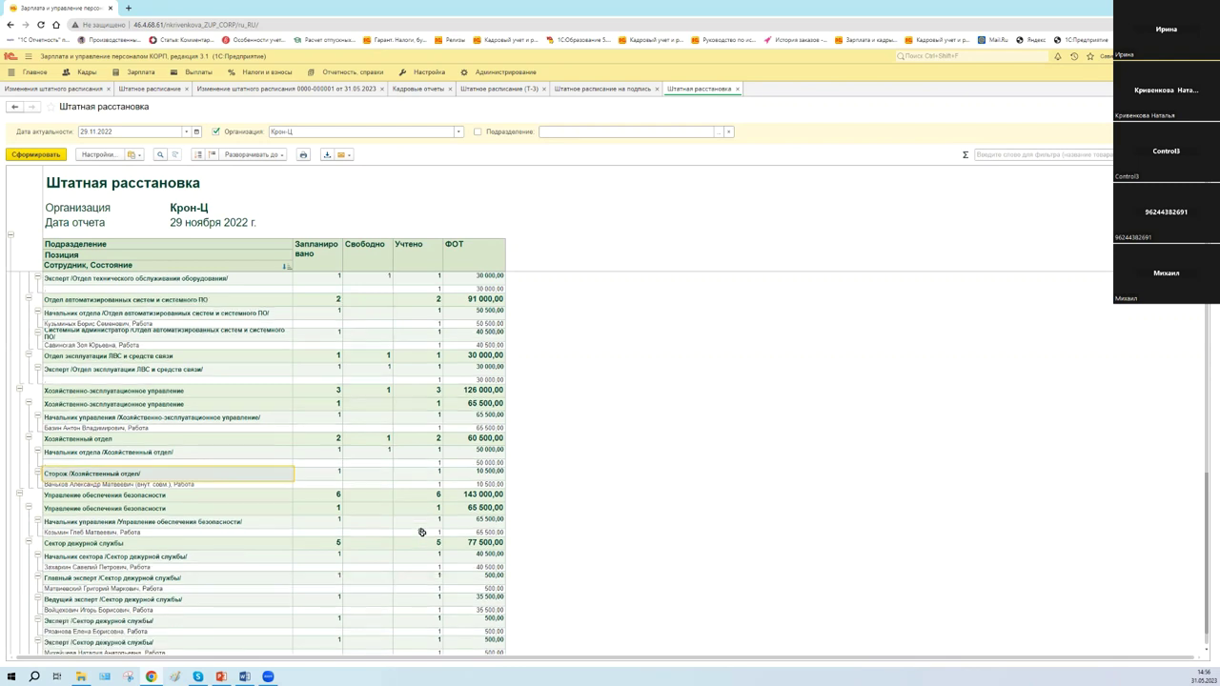
pyautogui.scroll(-2, 437, 450)
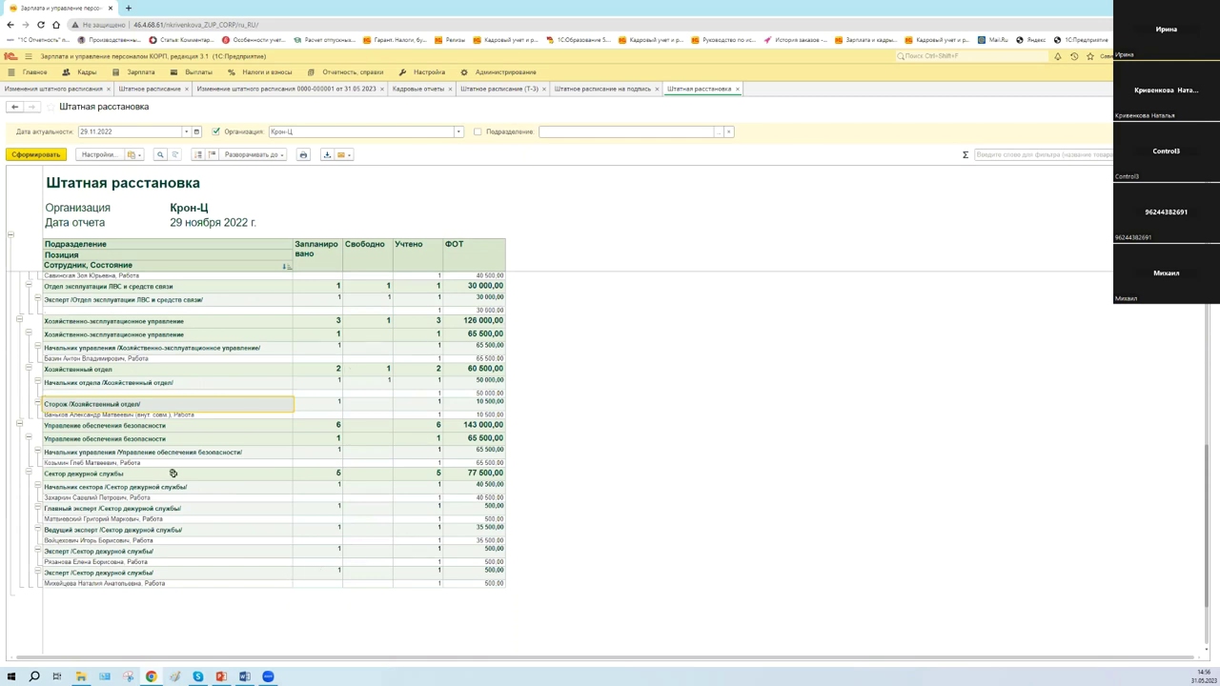
pyautogui.scroll(2, 172, 476)
pyautogui.scroll(6, 171, 475)
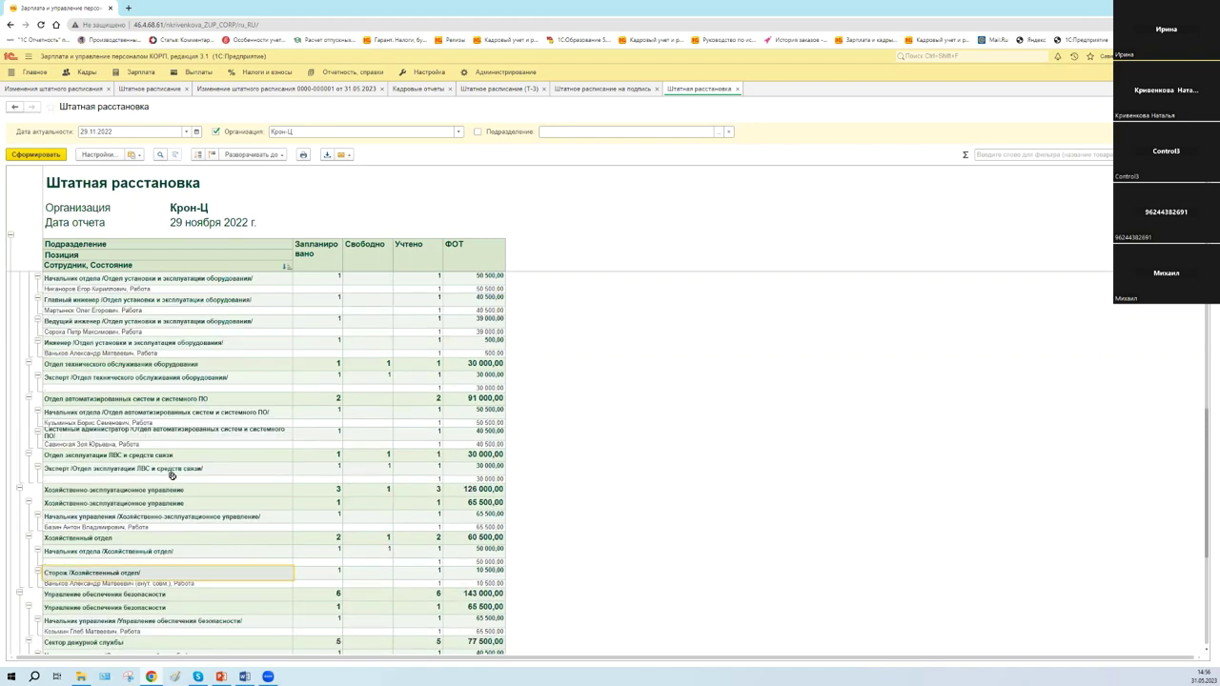
pyautogui.scroll(2, 172, 476)
pyautogui.scroll(10, 172, 475)
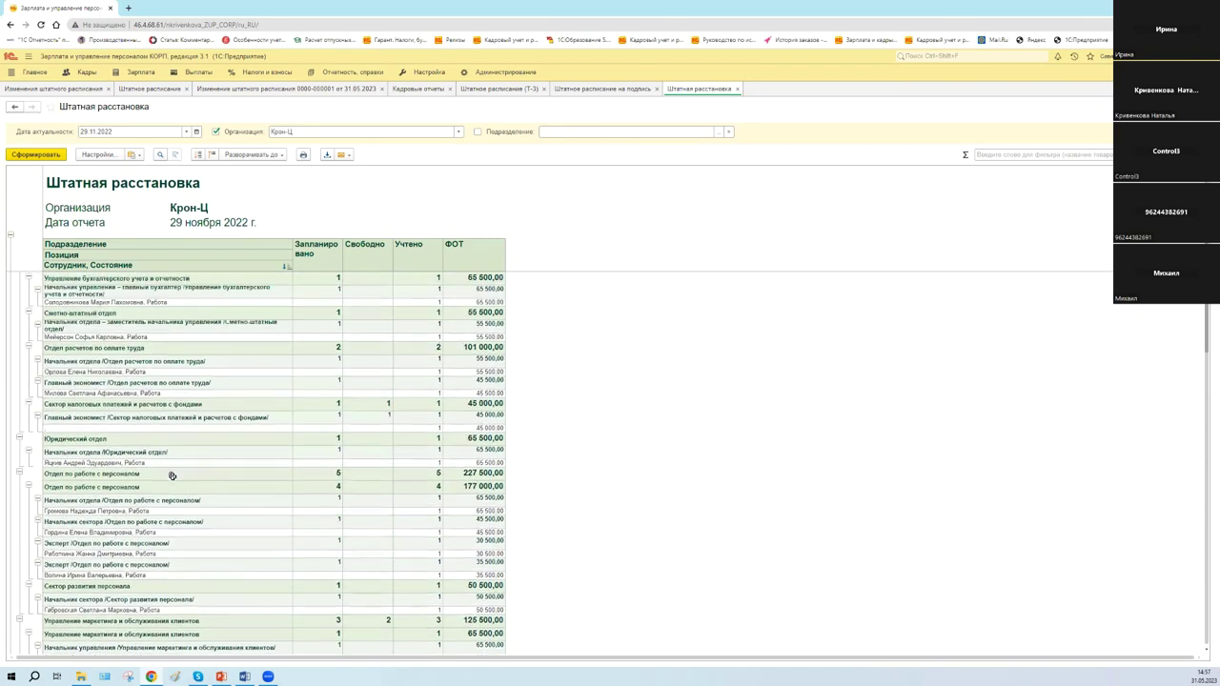
pyautogui.scroll(2, 172, 475)
pyautogui.click(370, 332)
pyautogui.click(369, 371)
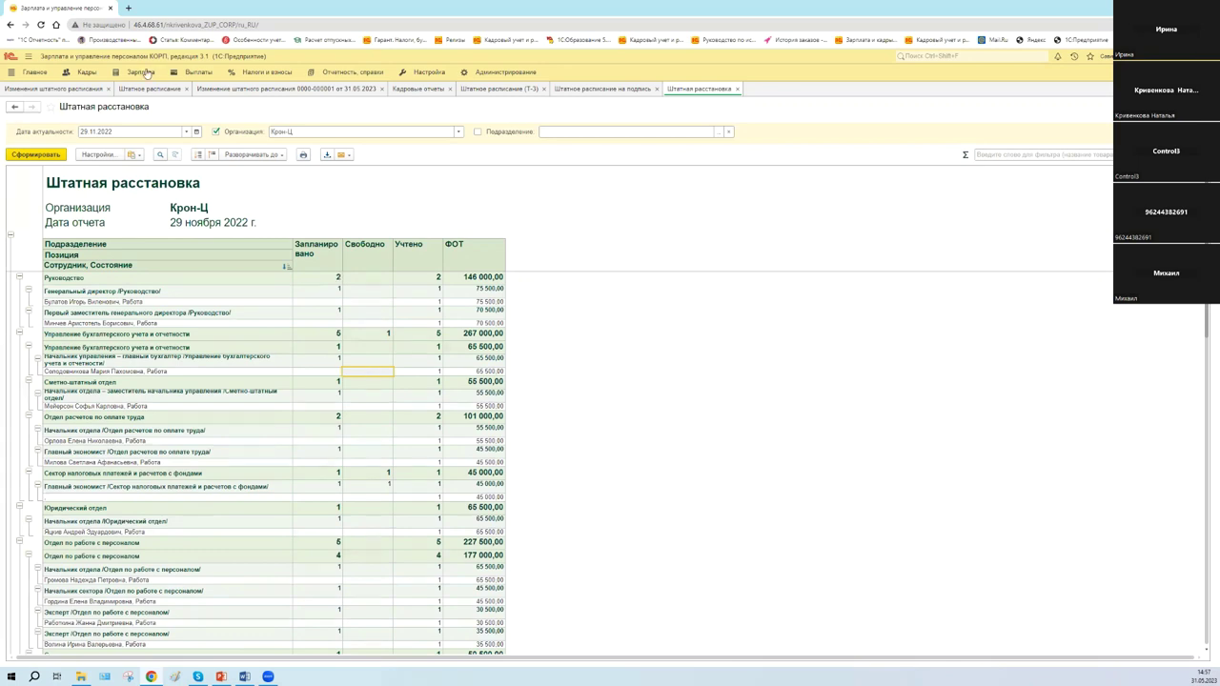
# View the hire document dated 12.05.2023 and its Трудовой договор details from Приемы на работу, переводы, увольнения, closing both without changes
pyautogui.click(146, 73)
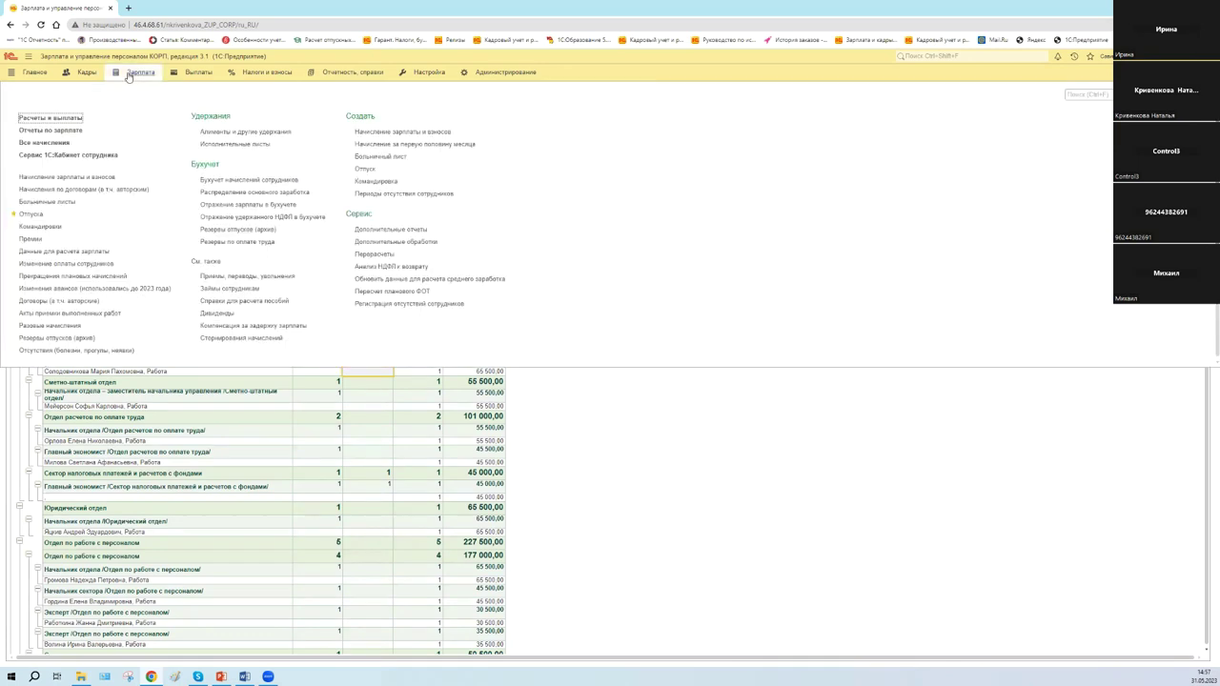
pyautogui.click(90, 75)
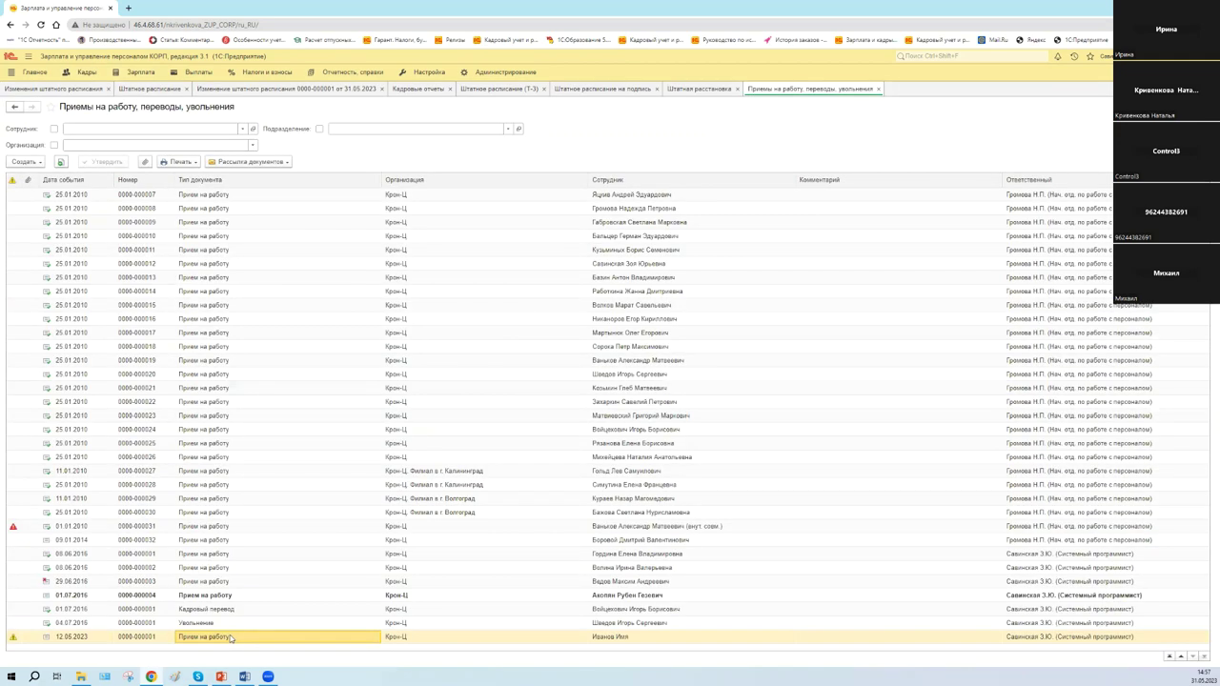
pyautogui.doubleClick(230, 637)
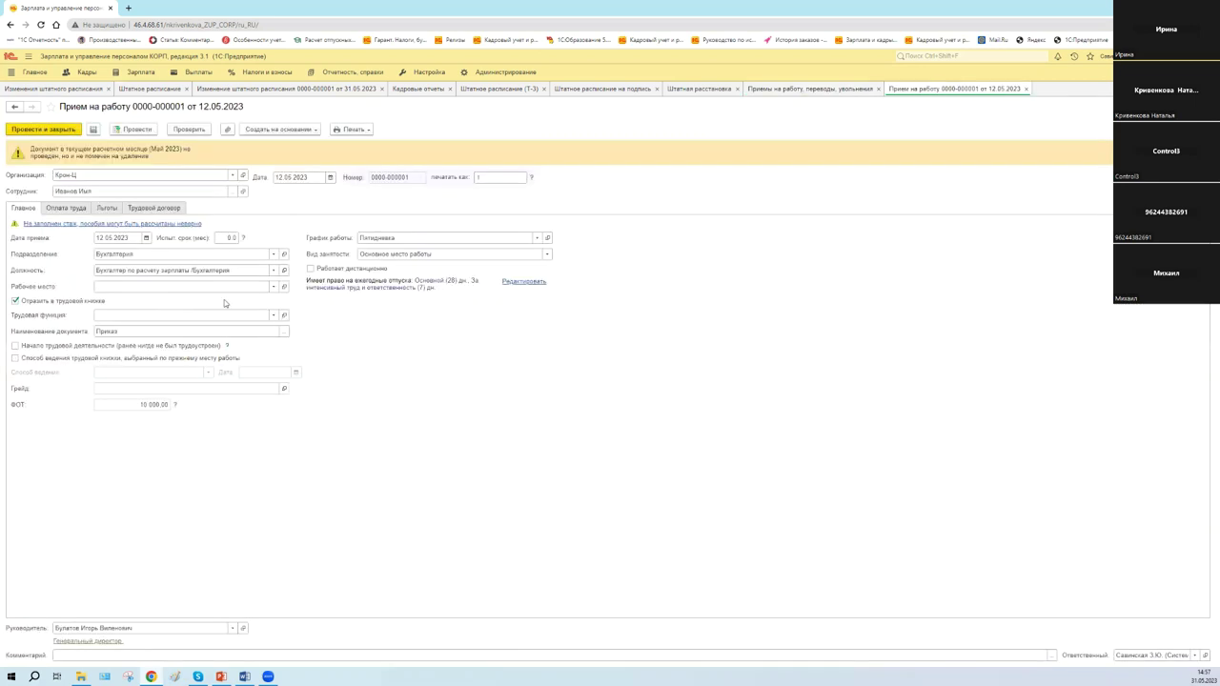
pyautogui.click(138, 211)
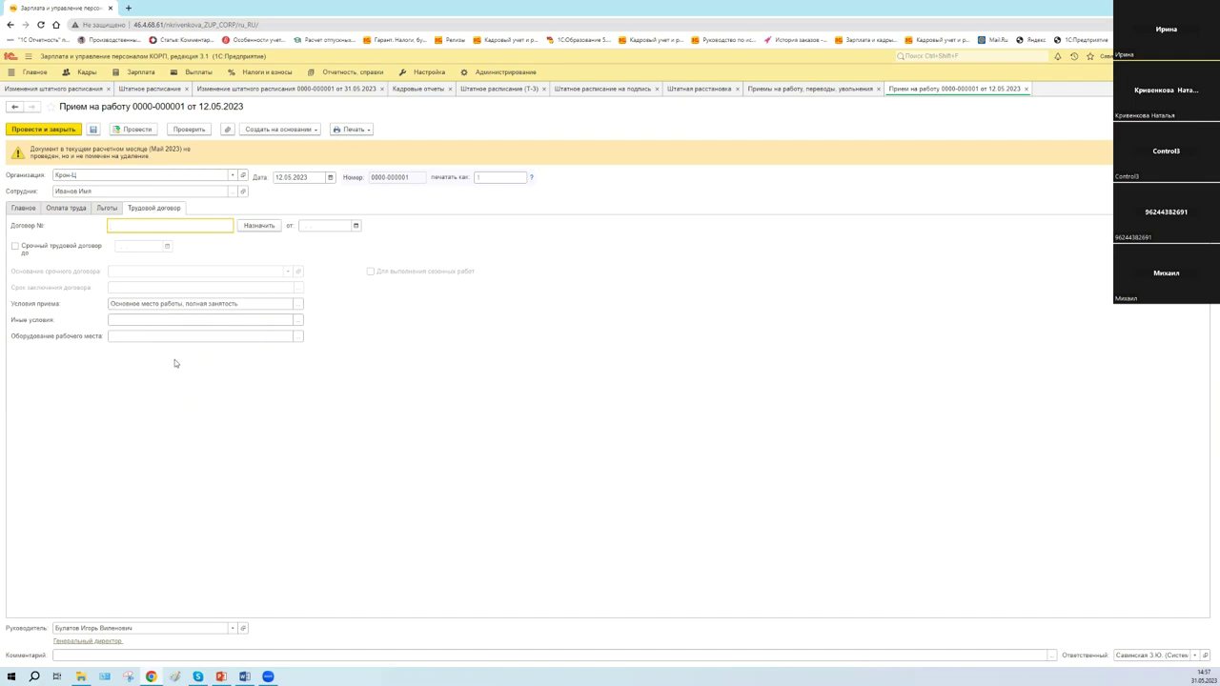
pyautogui.click(1027, 88)
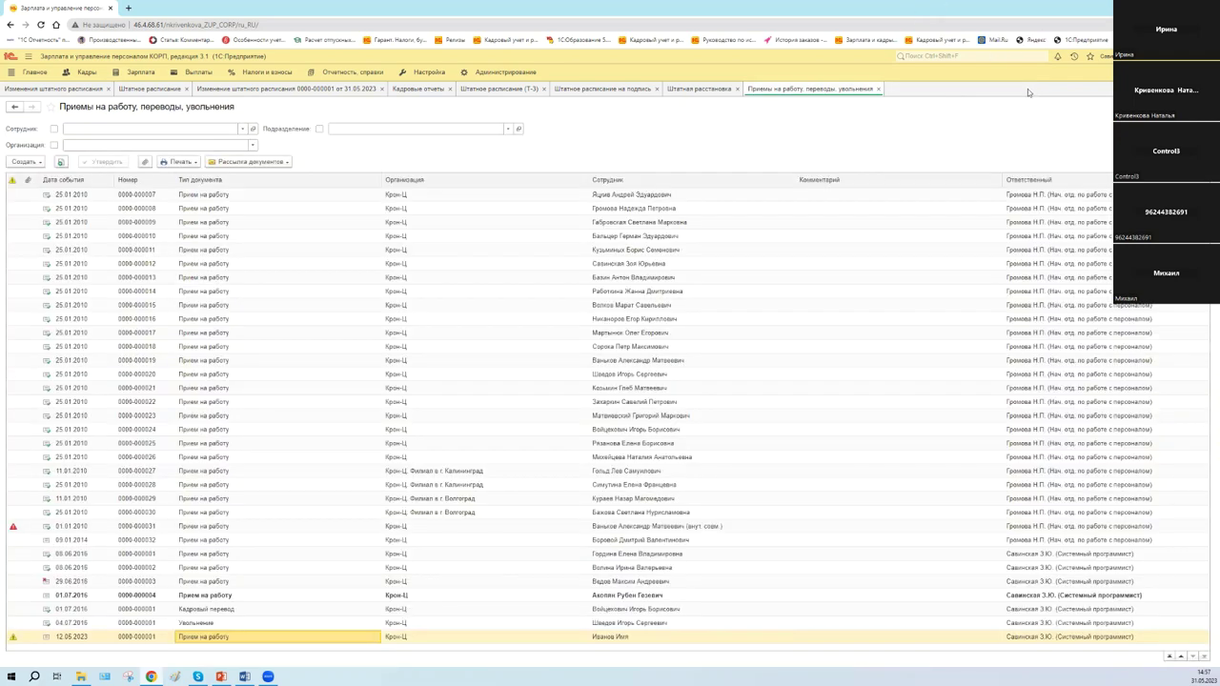
pyautogui.click(880, 88)
# Look through the Расчет зарплаты settings for options related to the staffing table
pyautogui.click(413, 372)
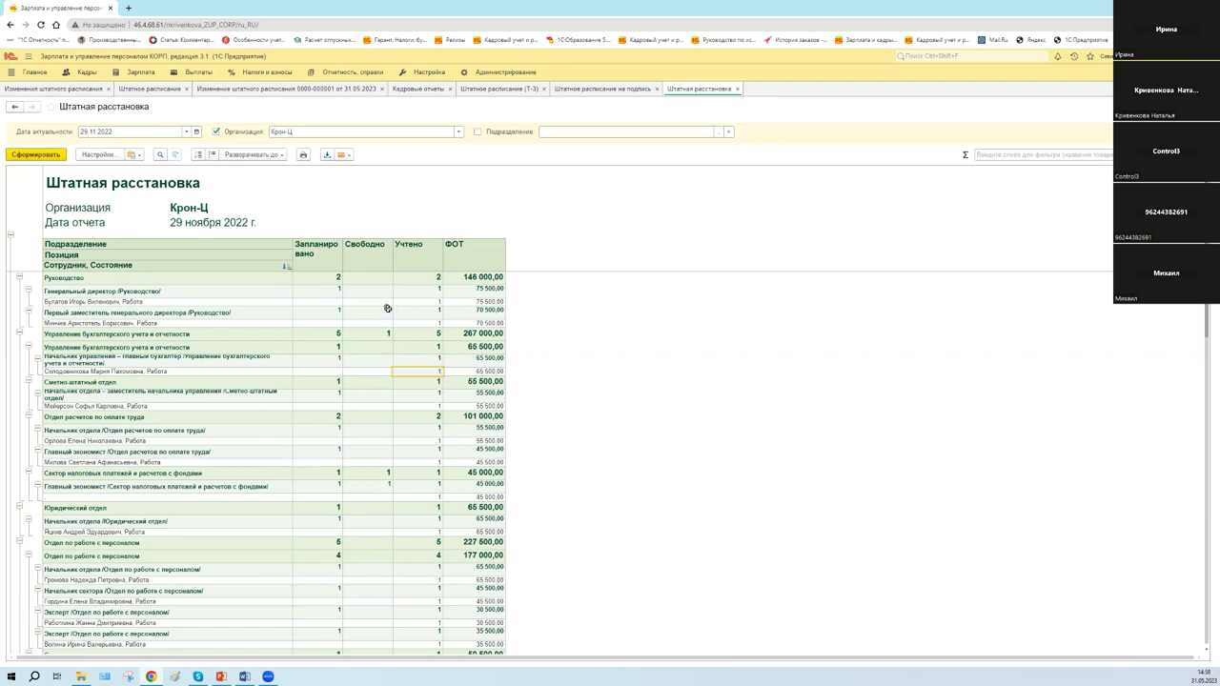
pyautogui.click(429, 72)
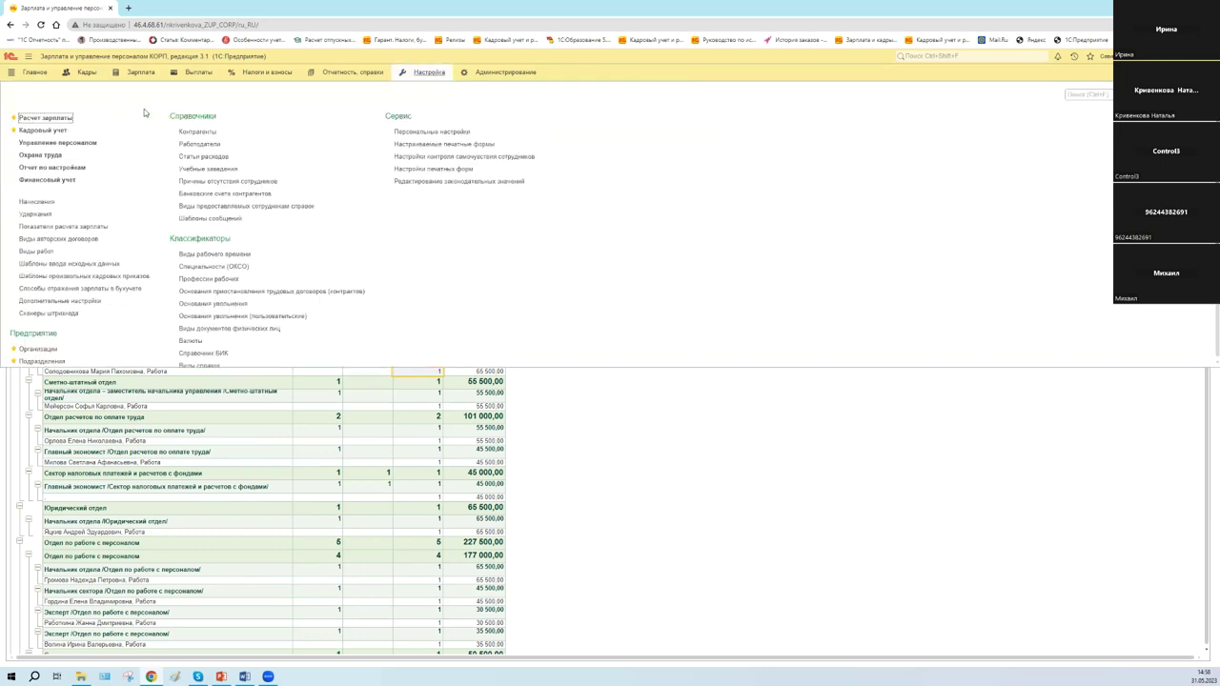
pyautogui.click(58, 119)
pyautogui.scroll(-10, 62, 447)
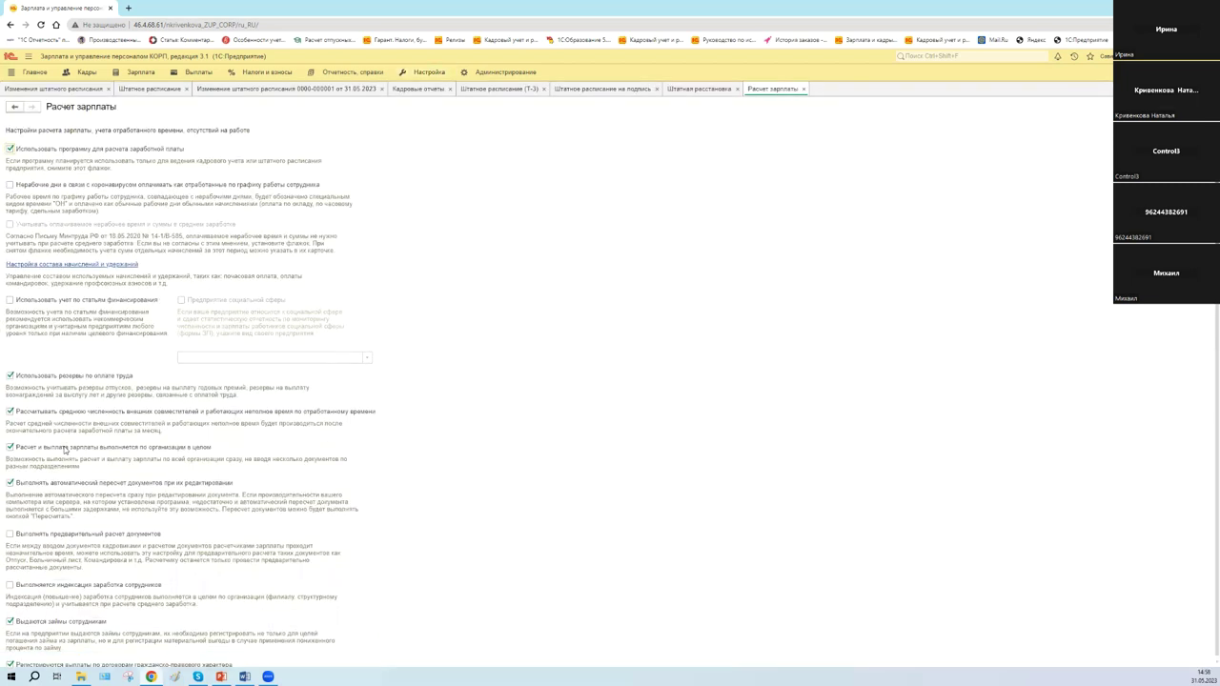
pyautogui.scroll(10, 59, 549)
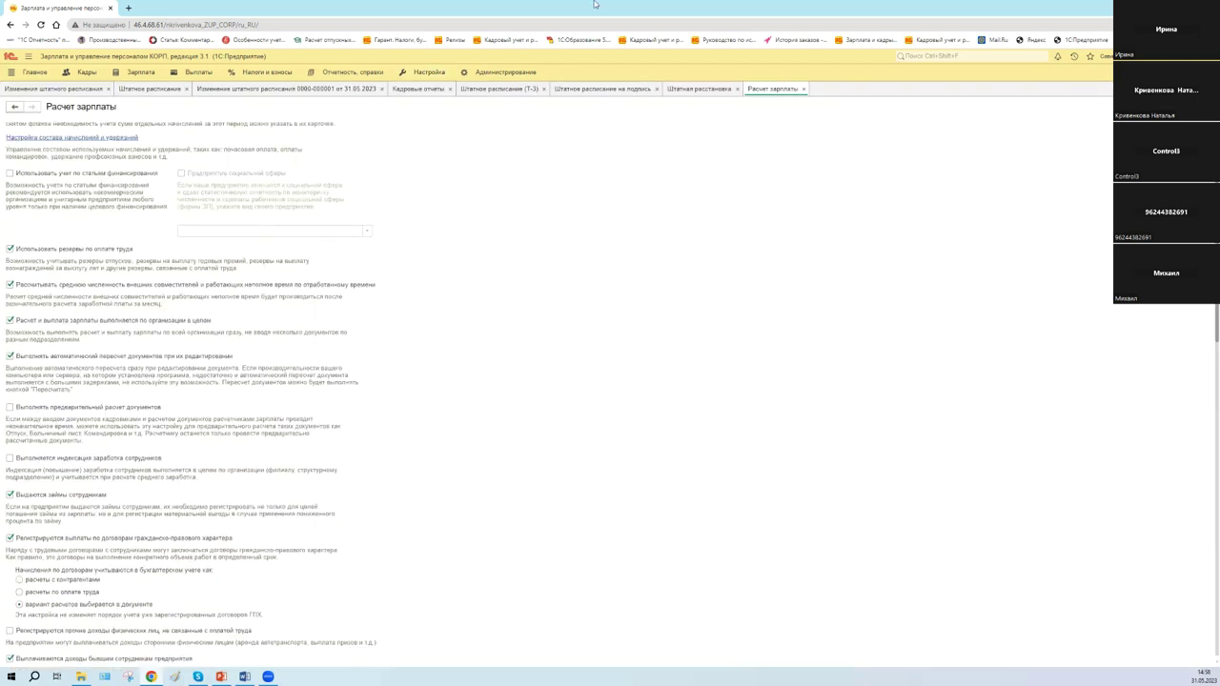
# Review the Настройка штатного расписания options in the Кадровый учет settings and close them without changes
pyautogui.click(429, 72)
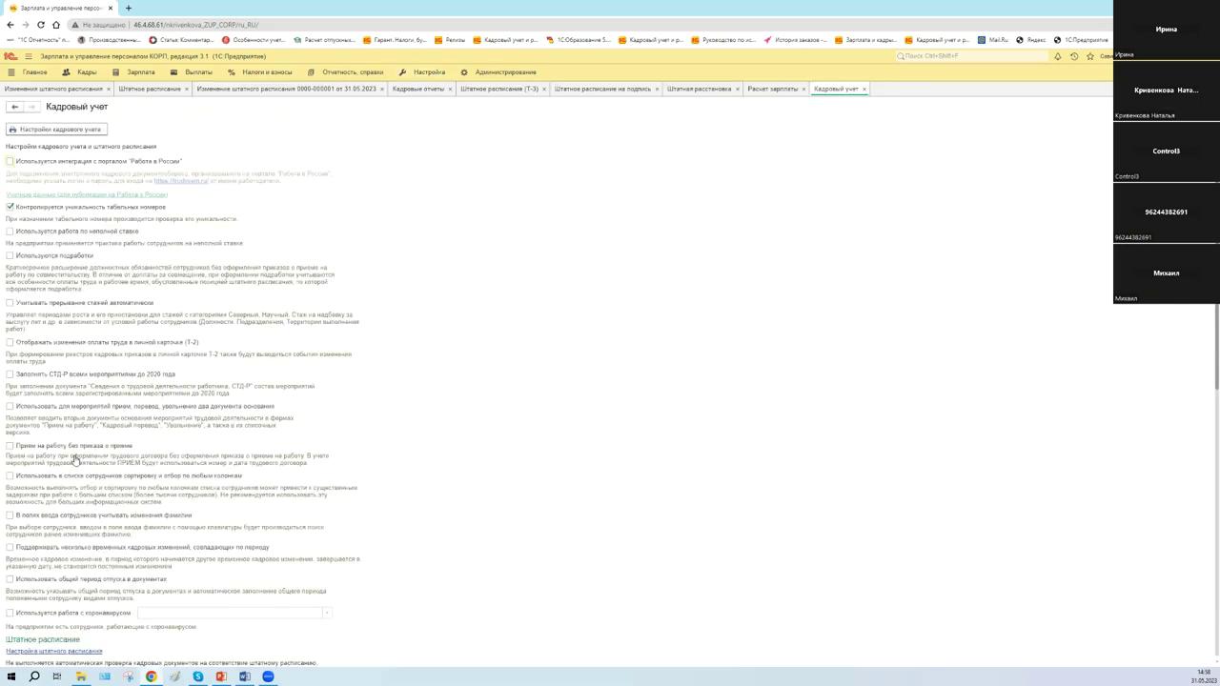
pyautogui.scroll(-1, 97, 414)
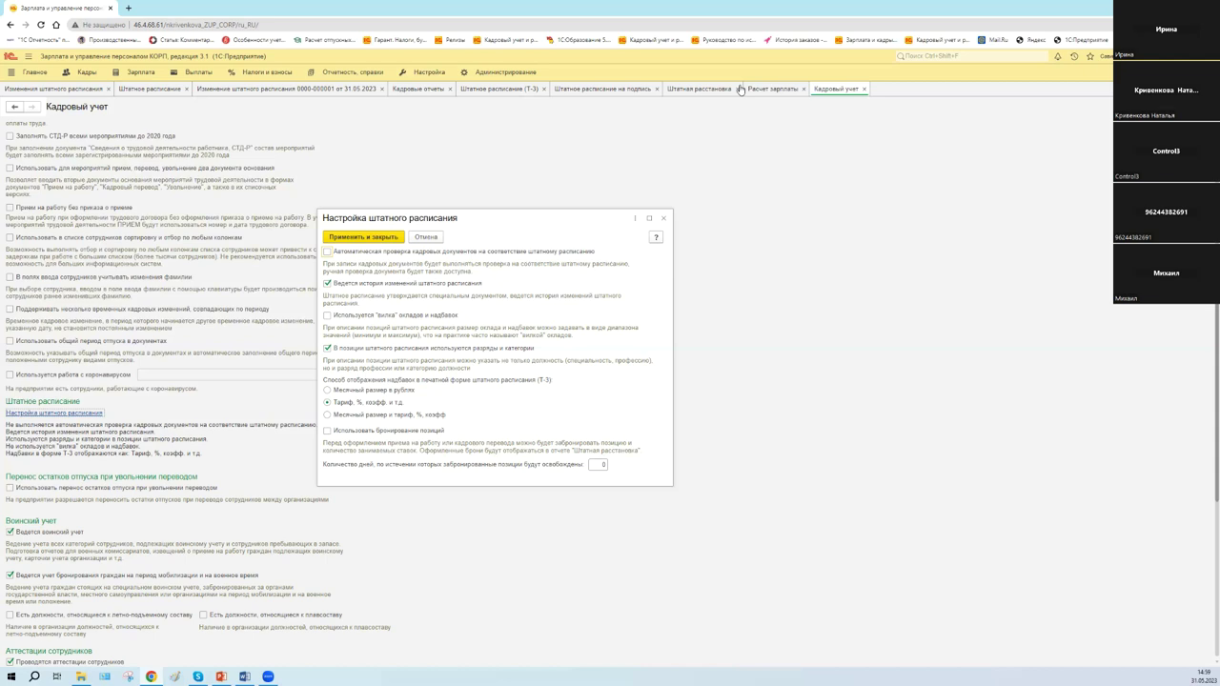
pyautogui.click(663, 217)
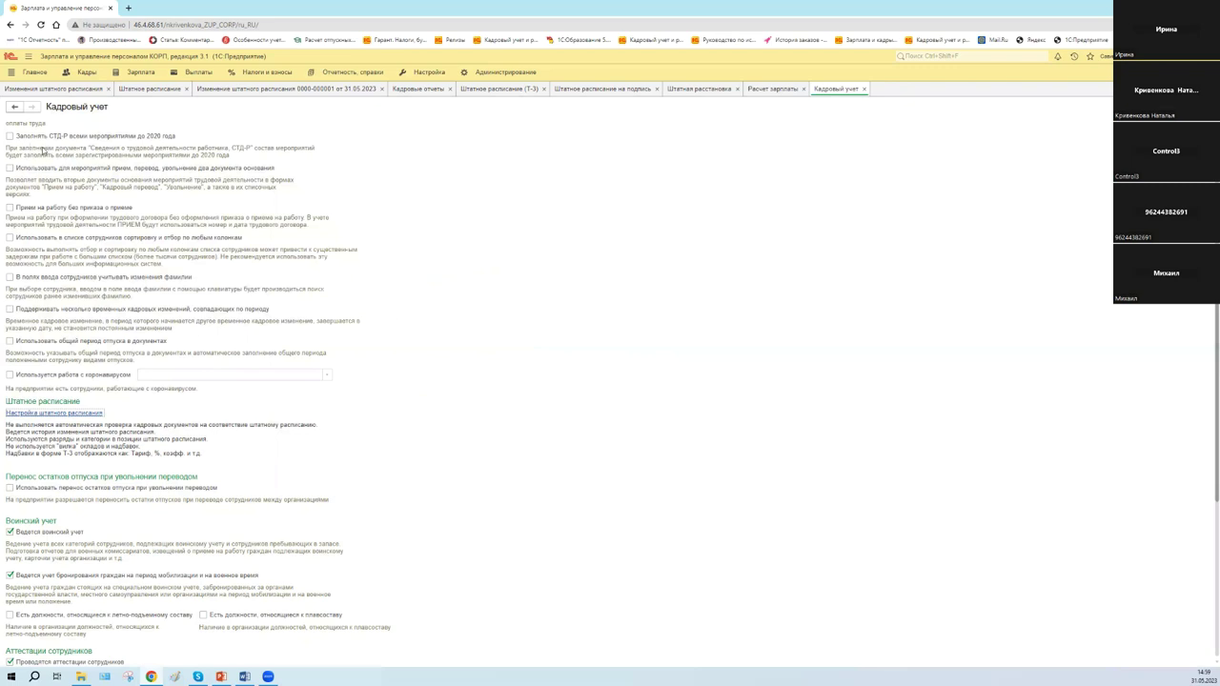
pyautogui.press('Escape')
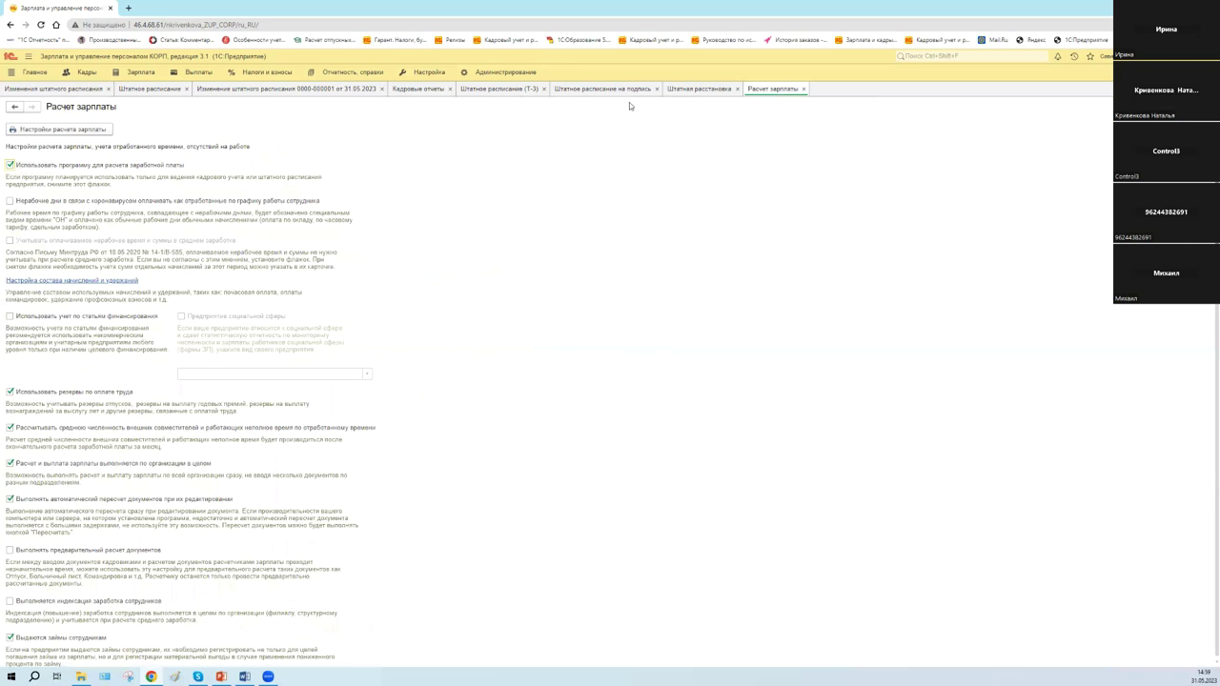
# Create a Прием на работу document with organization Крон-Ц, closing the payroll settings, report forms and staffing-change document
pyautogui.press('Escape')
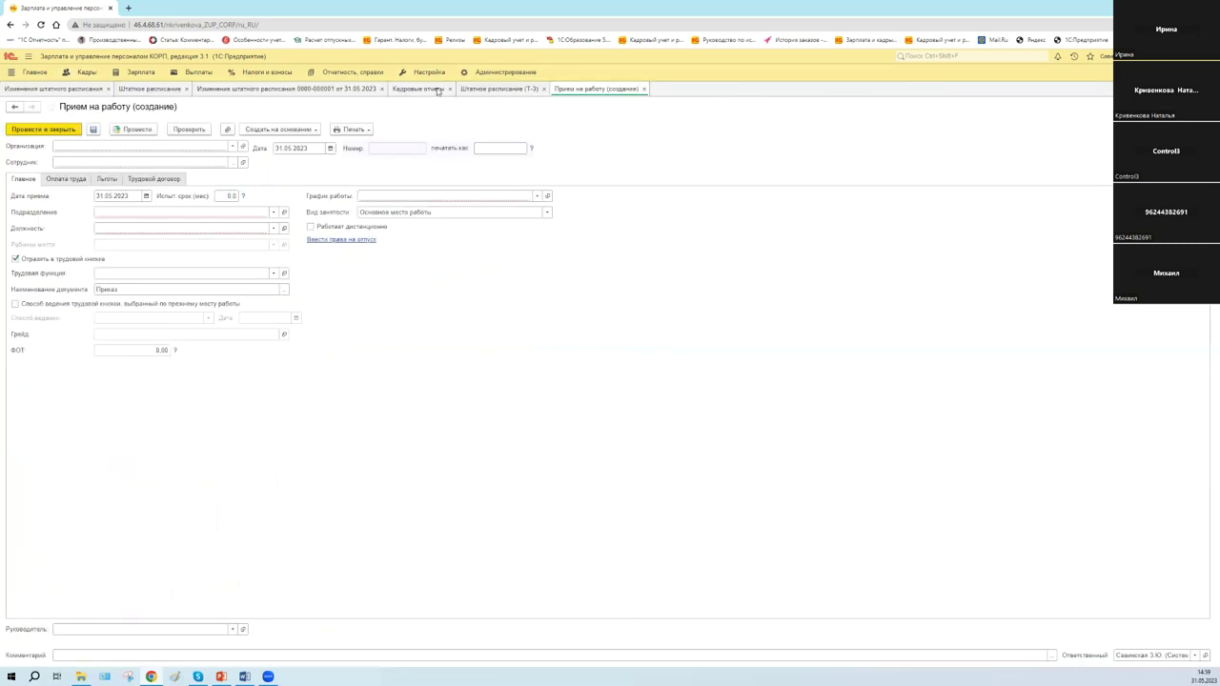
pyautogui.click(381, 89)
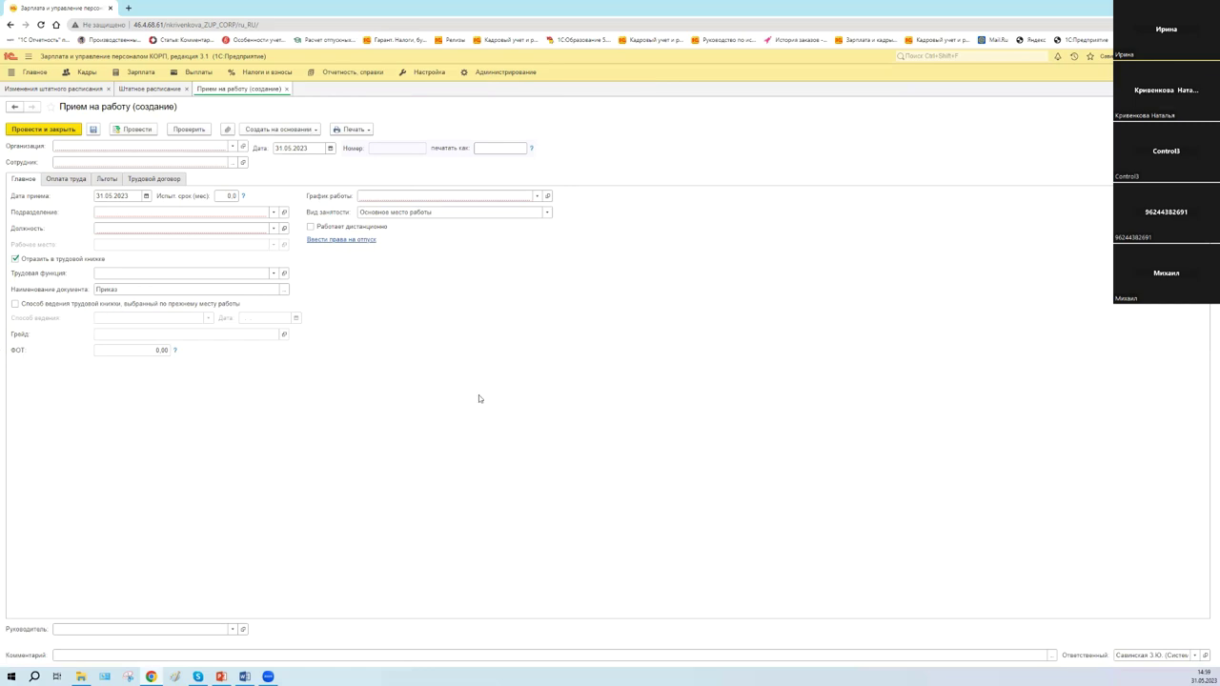
pyautogui.click(232, 146)
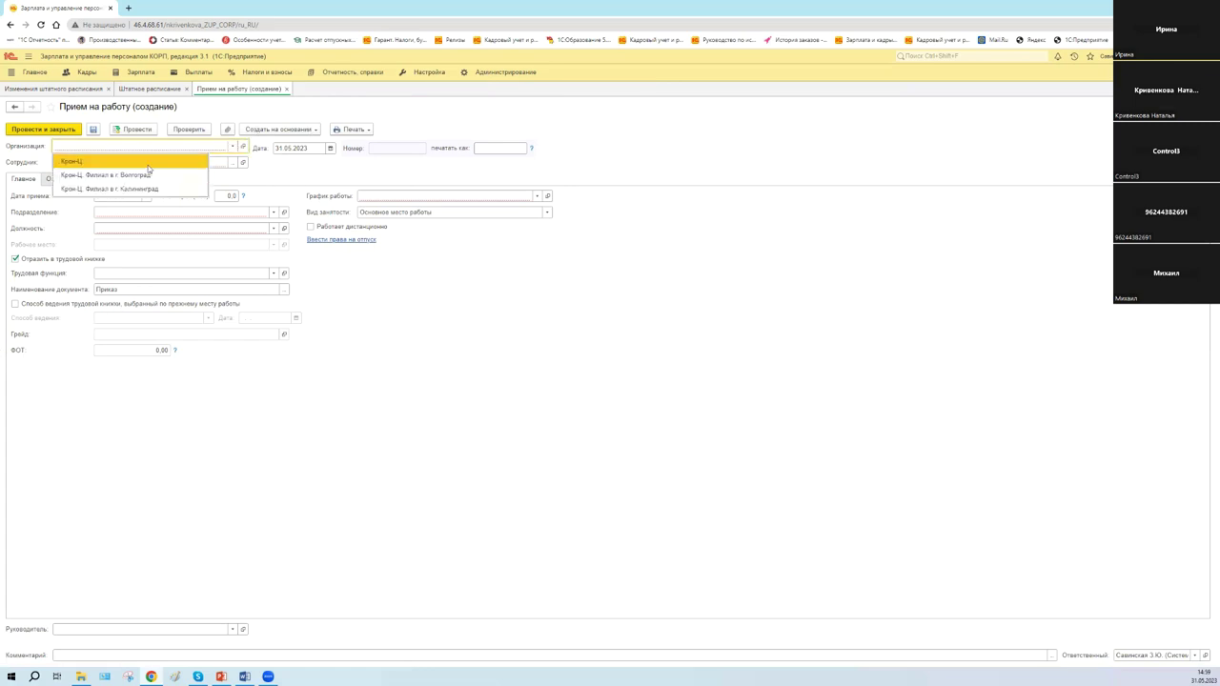
pyautogui.click(157, 161)
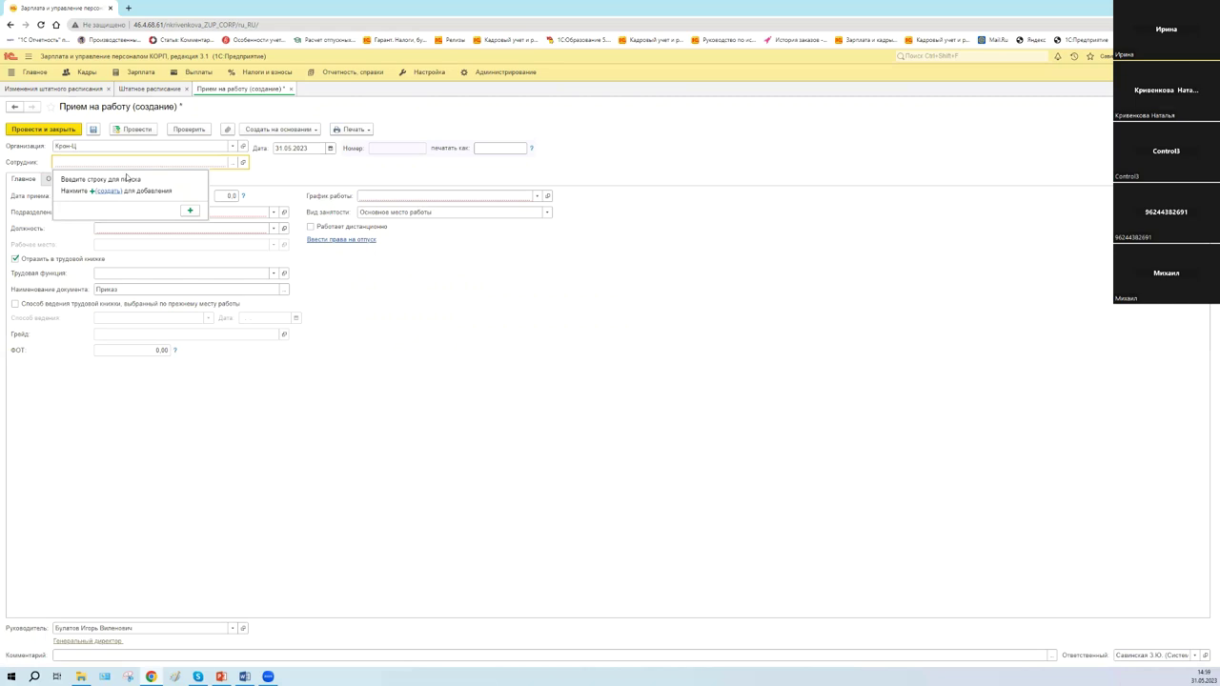
# Select the second employee from the Крон-Ц list as Сотрудник in the hire document
pyautogui.click(254, 176)
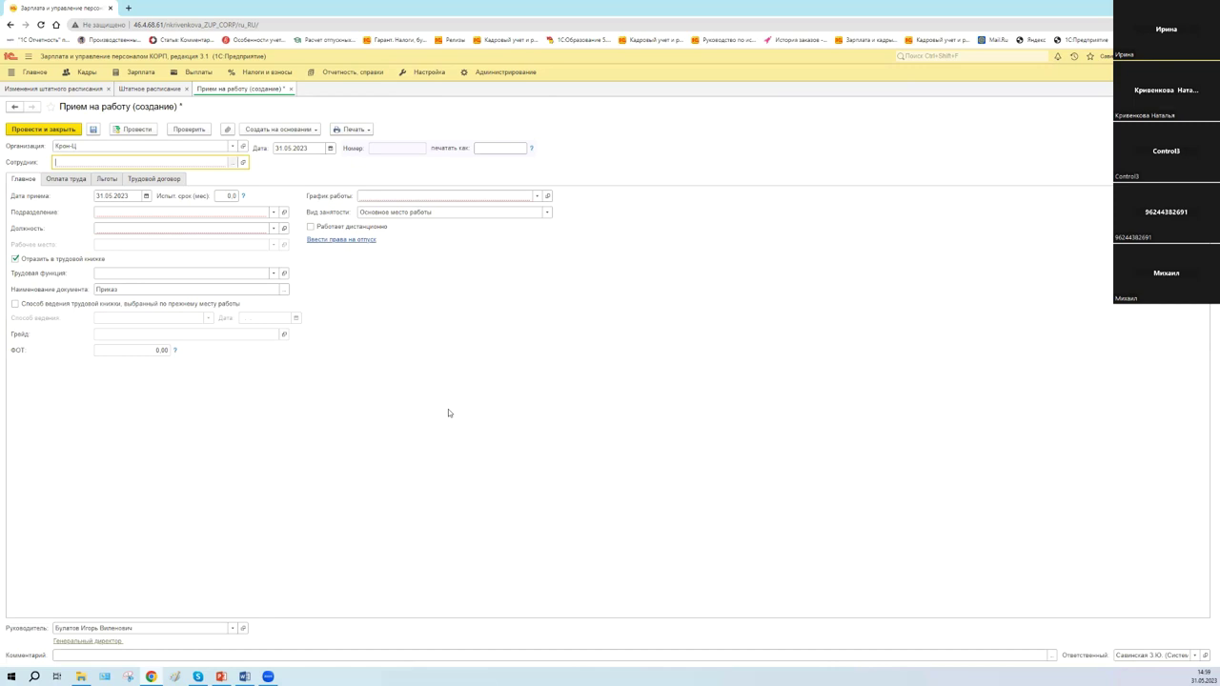
pyautogui.press('F4')
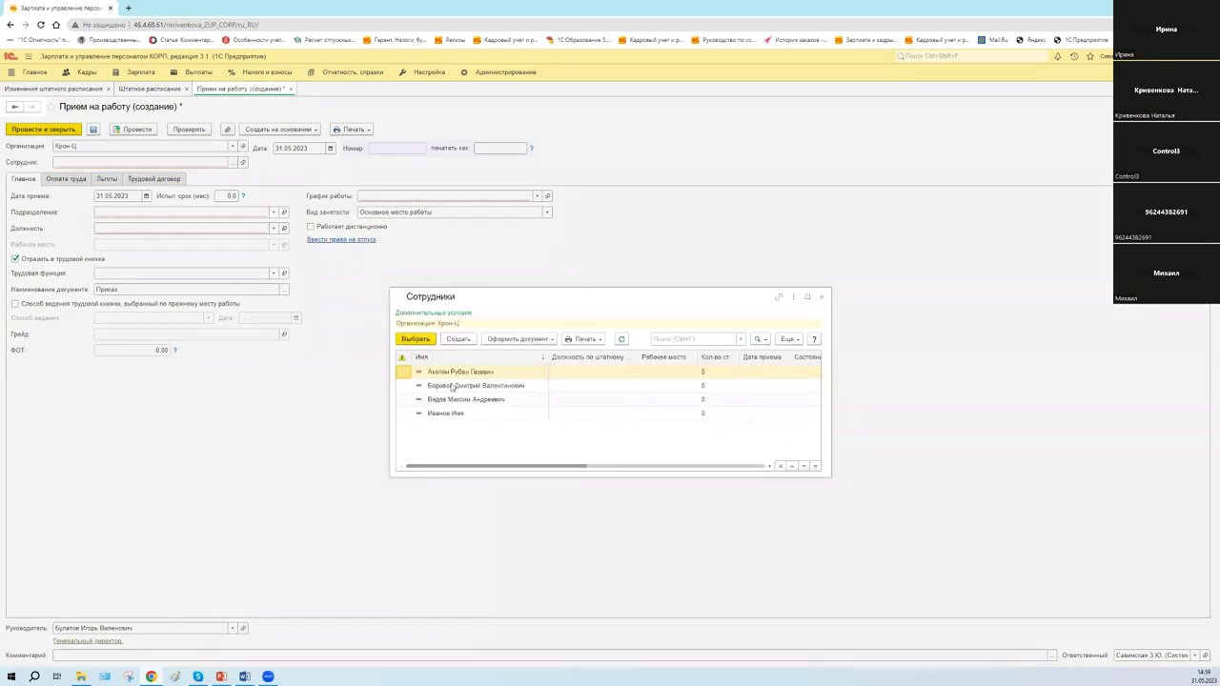
pyautogui.click(425, 419)
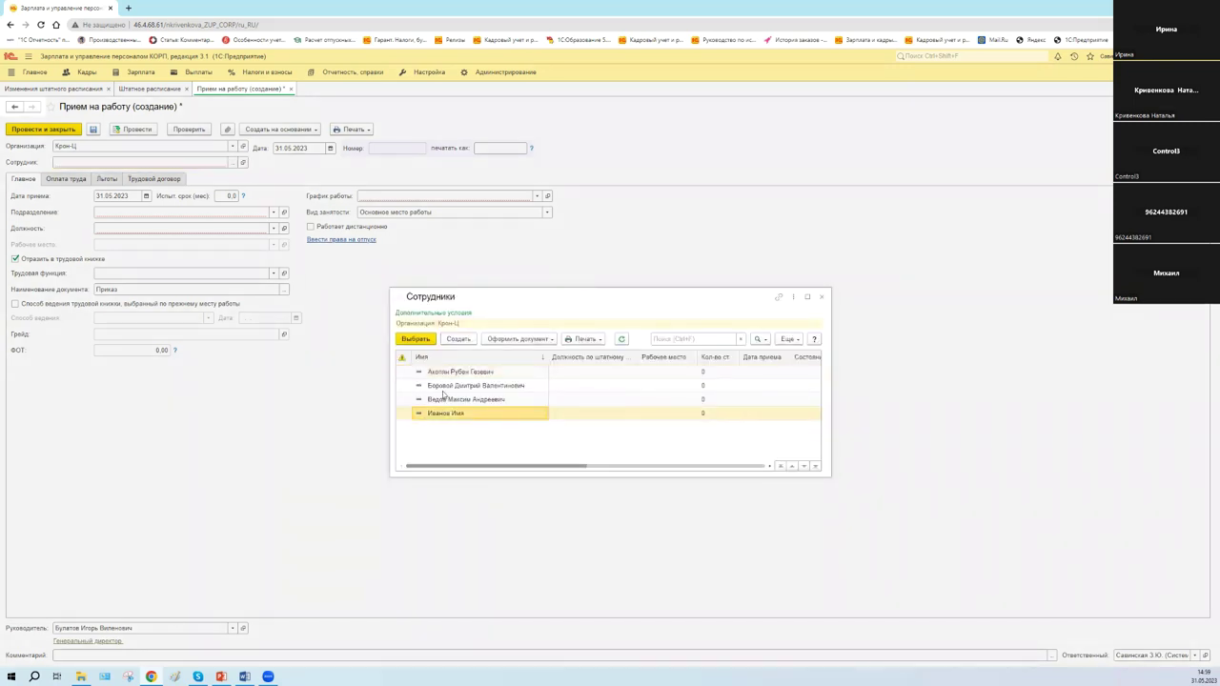
pyautogui.press('Up')
pyautogui.press('Up')
pyautogui.press('Return')
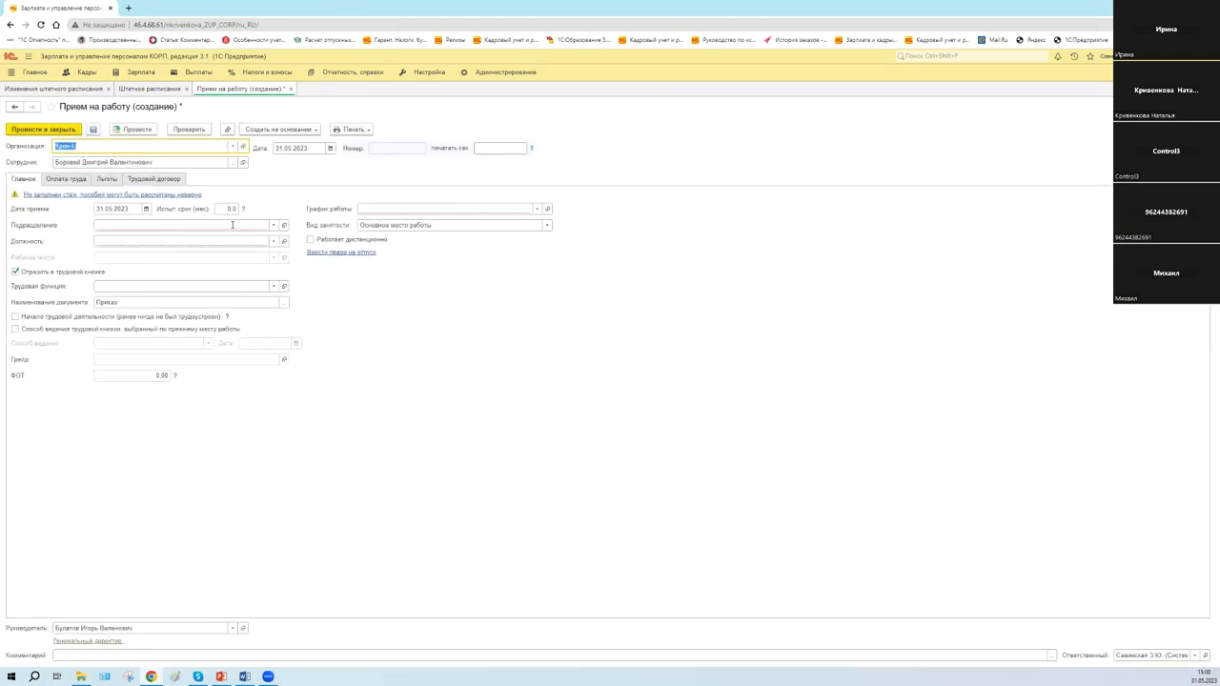
# Set the hire document's Подразделение to ПЭО and open the staffing positions available for Должность
pyautogui.click(110, 225)
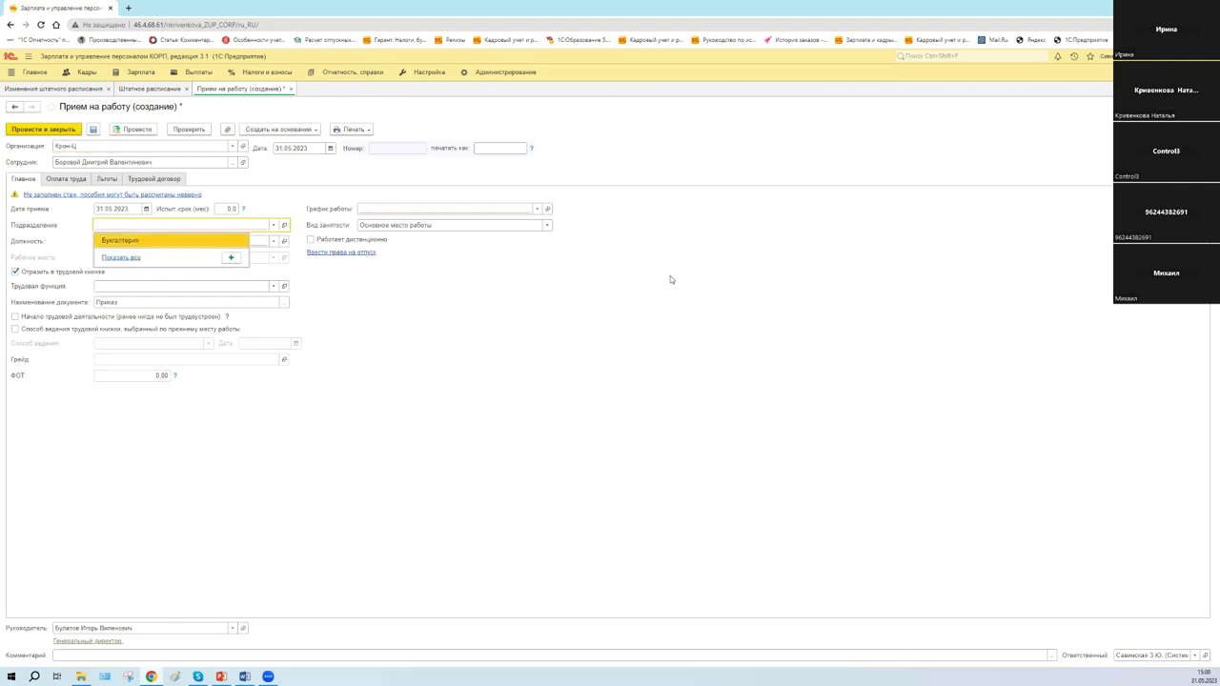
pyautogui.press('F4')
pyautogui.doubleClick(558, 485)
pyautogui.click(122, 245)
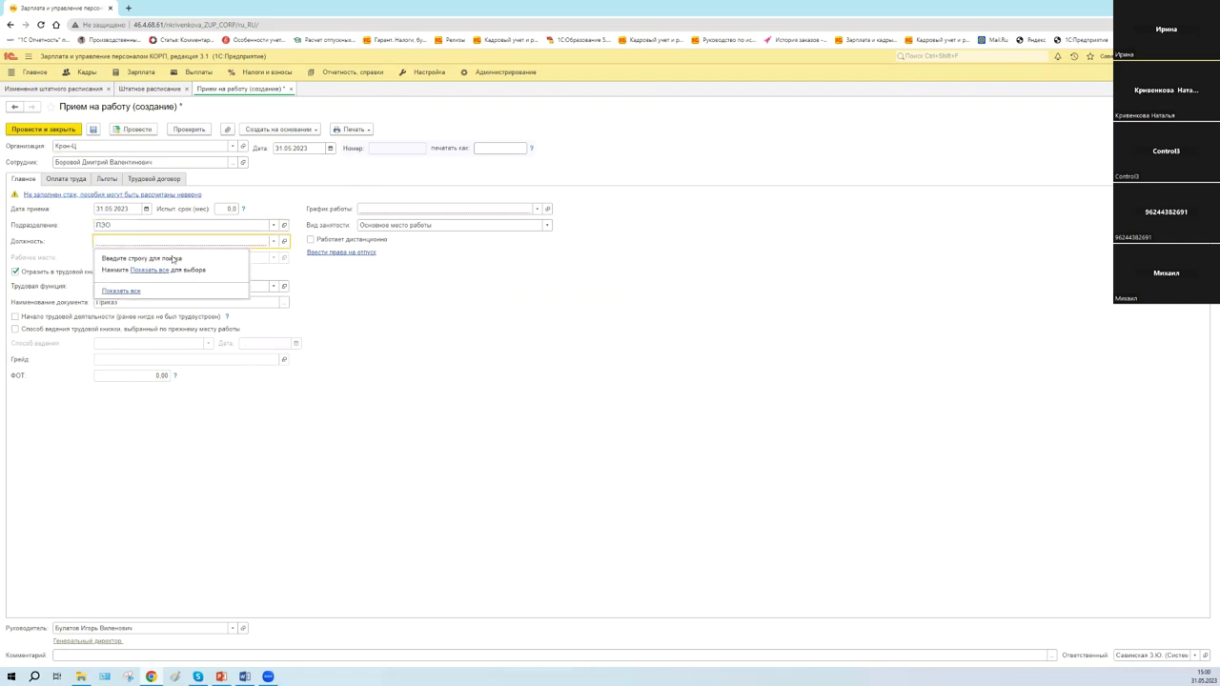
pyautogui.press('F4')
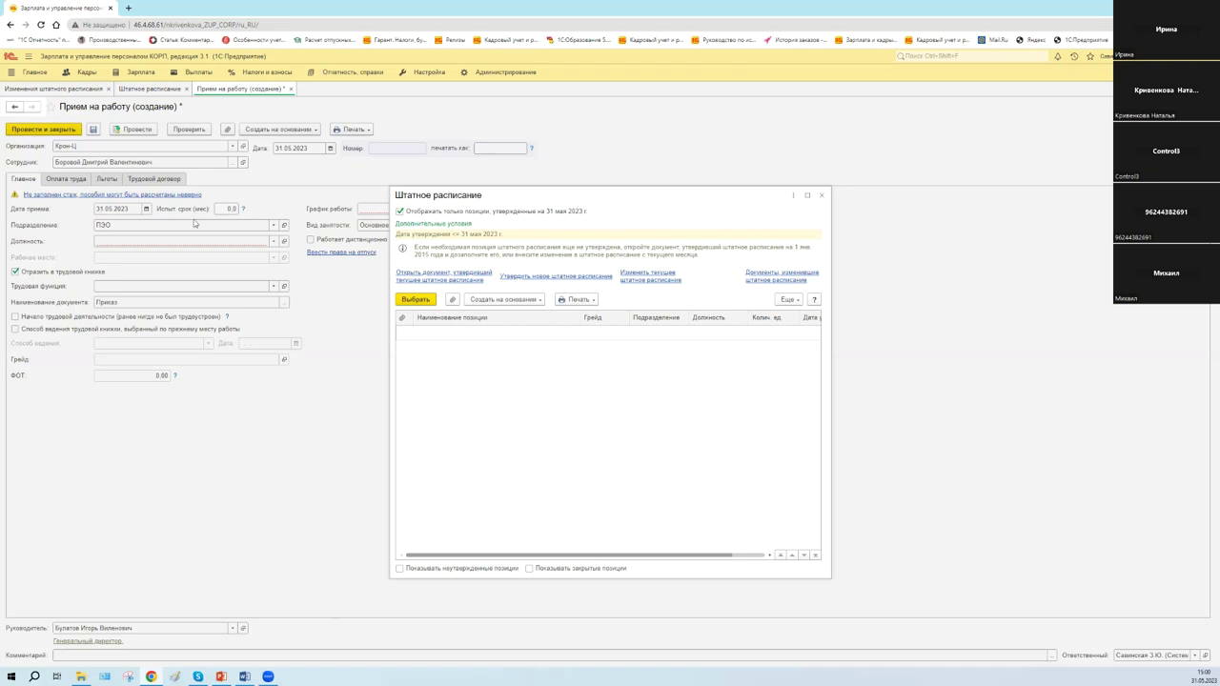
# Check Дата изменений in the Изменение штатного расписания document dated 31.05.2023, then return to the hire document
pyautogui.click(54, 87)
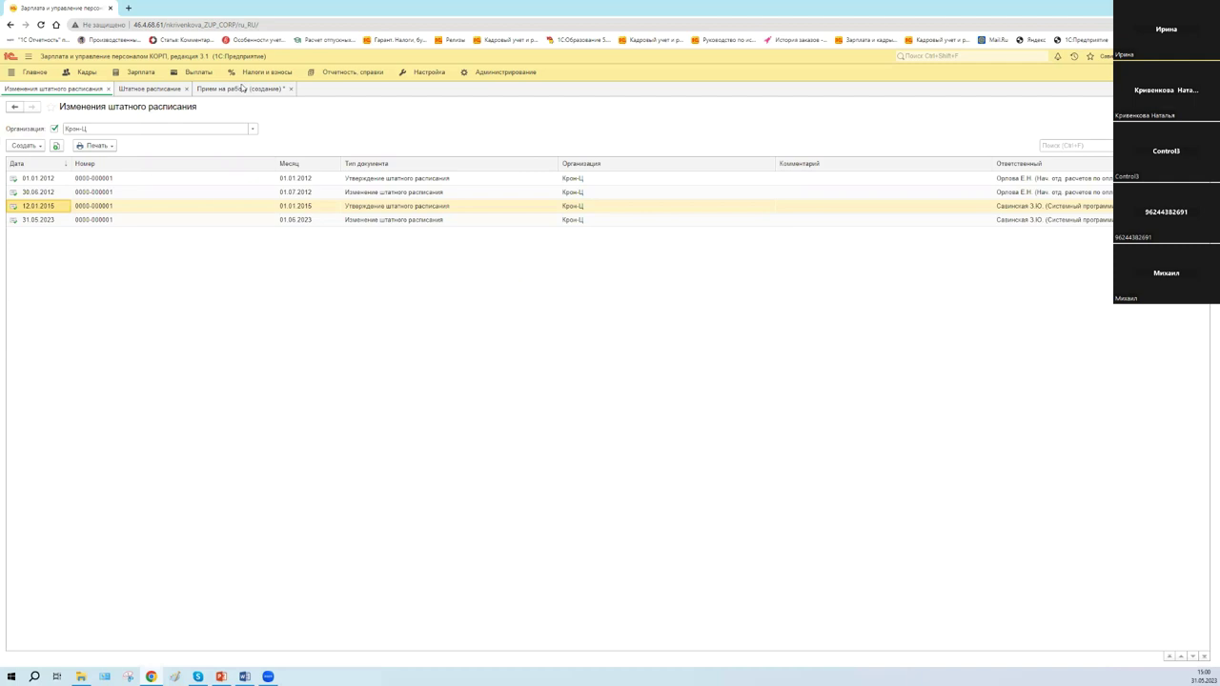
pyautogui.doubleClick(95, 219)
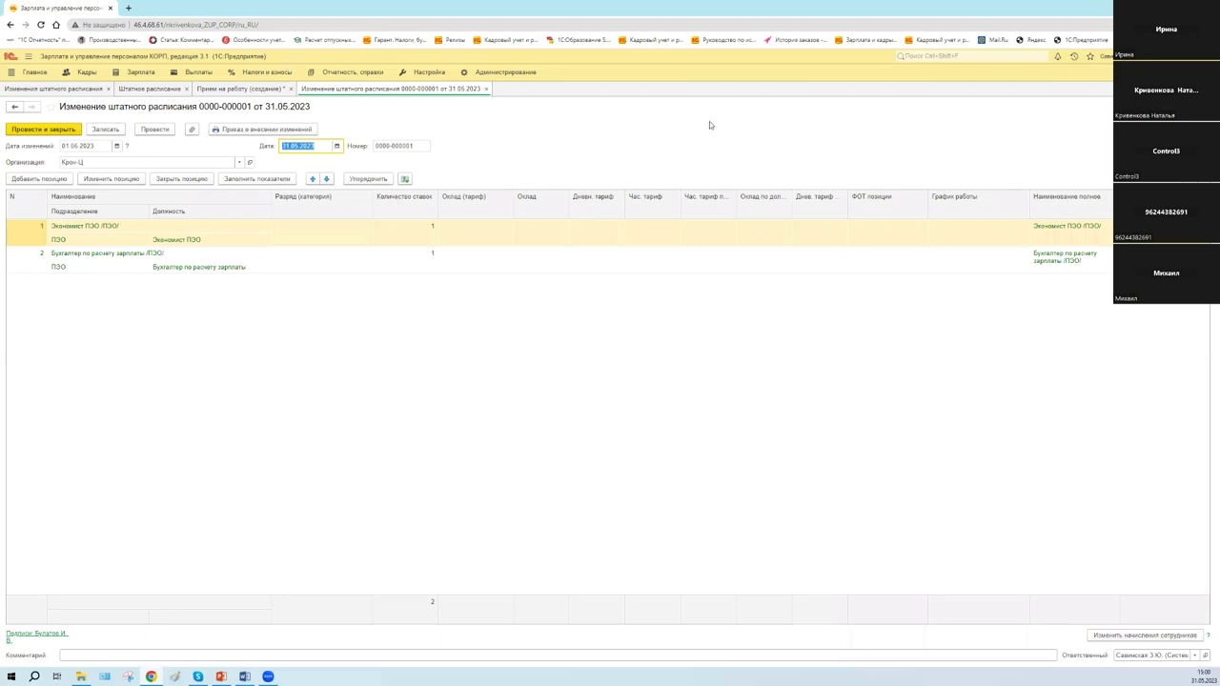
pyautogui.hotkey('shift', 'Tab')
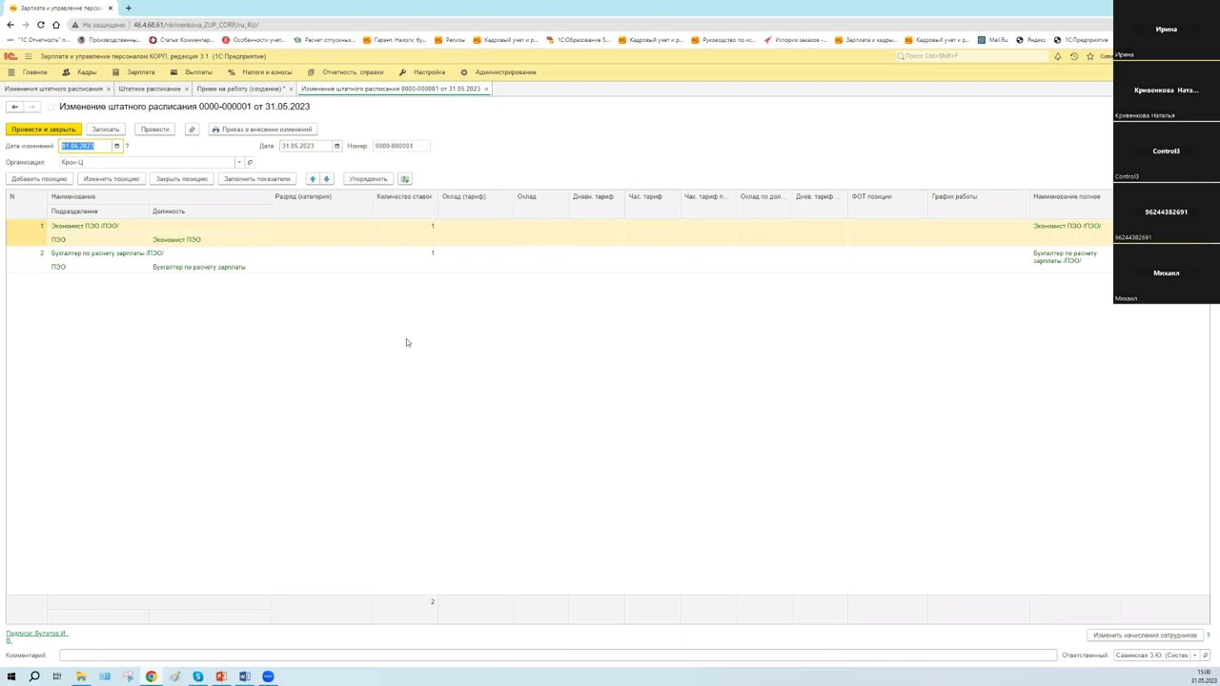
pyautogui.click(238, 87)
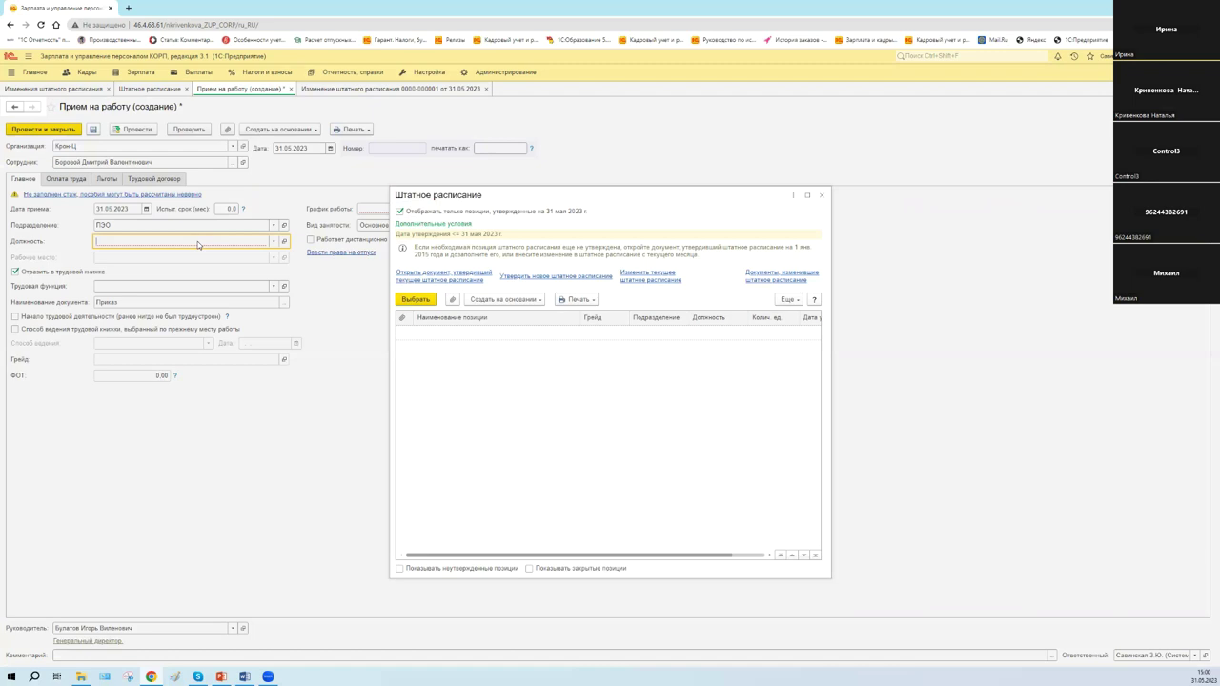
# Set the hire date to 01.06.2023 and choose Экономист ПЭО /ПЭО/ as the position
pyautogui.press('Escape')
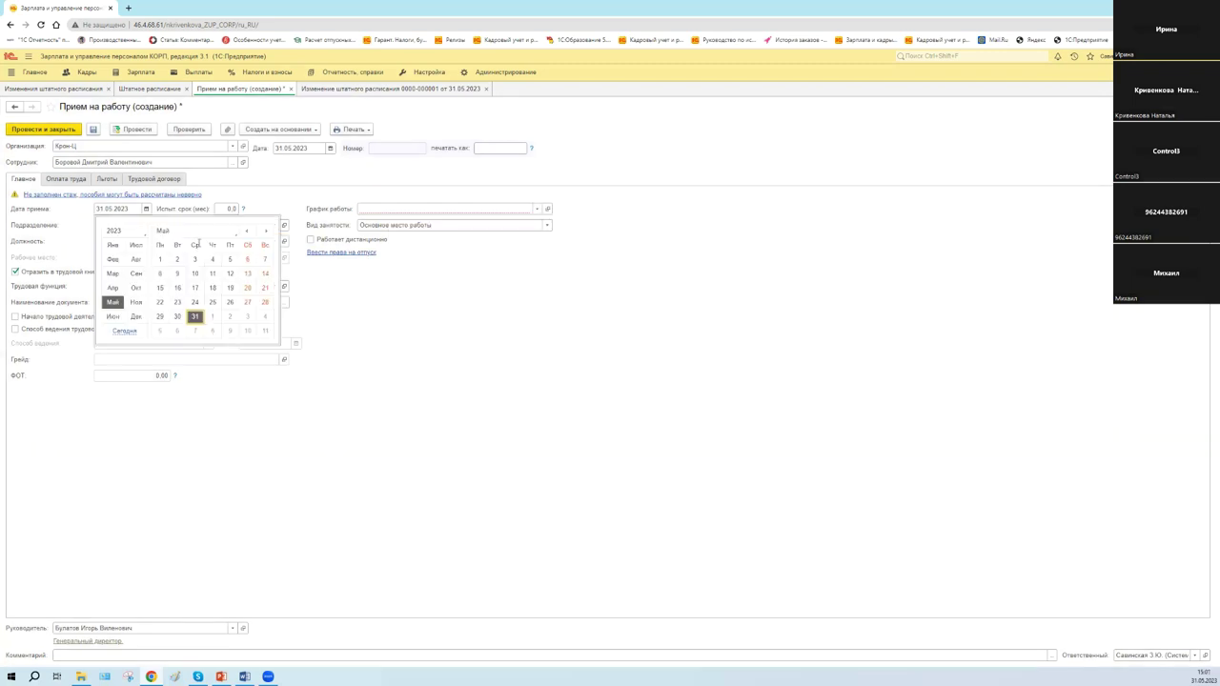
pyautogui.click(212, 317)
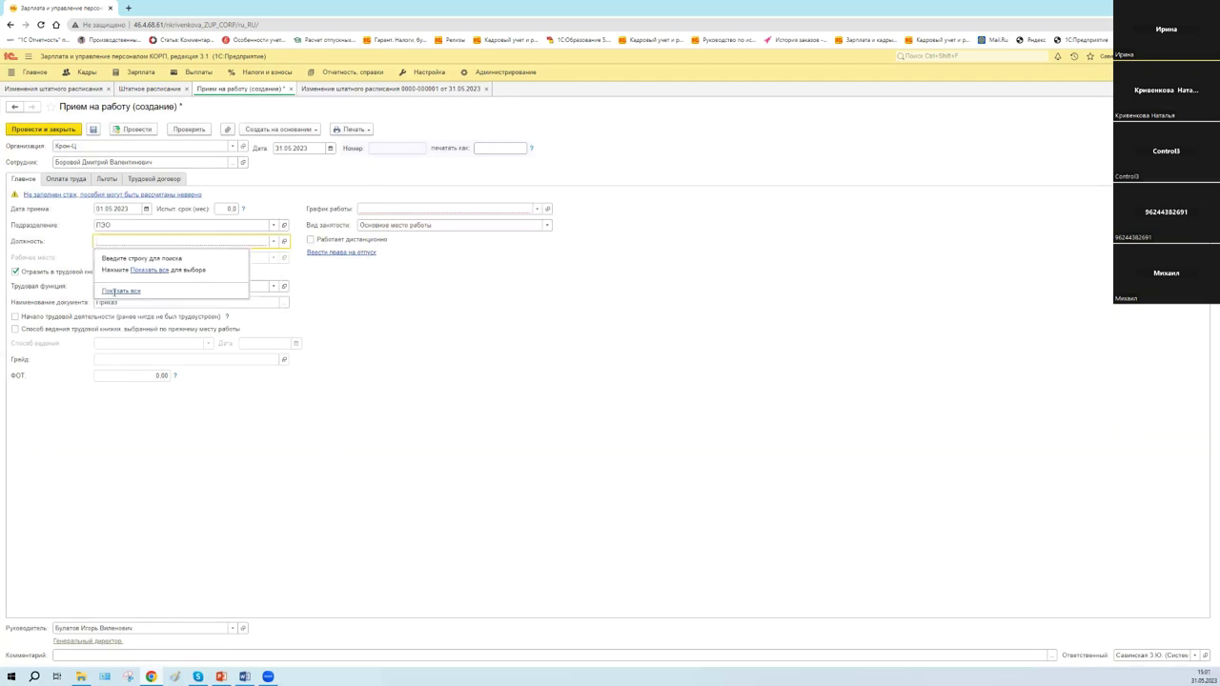
pyautogui.click(115, 290)
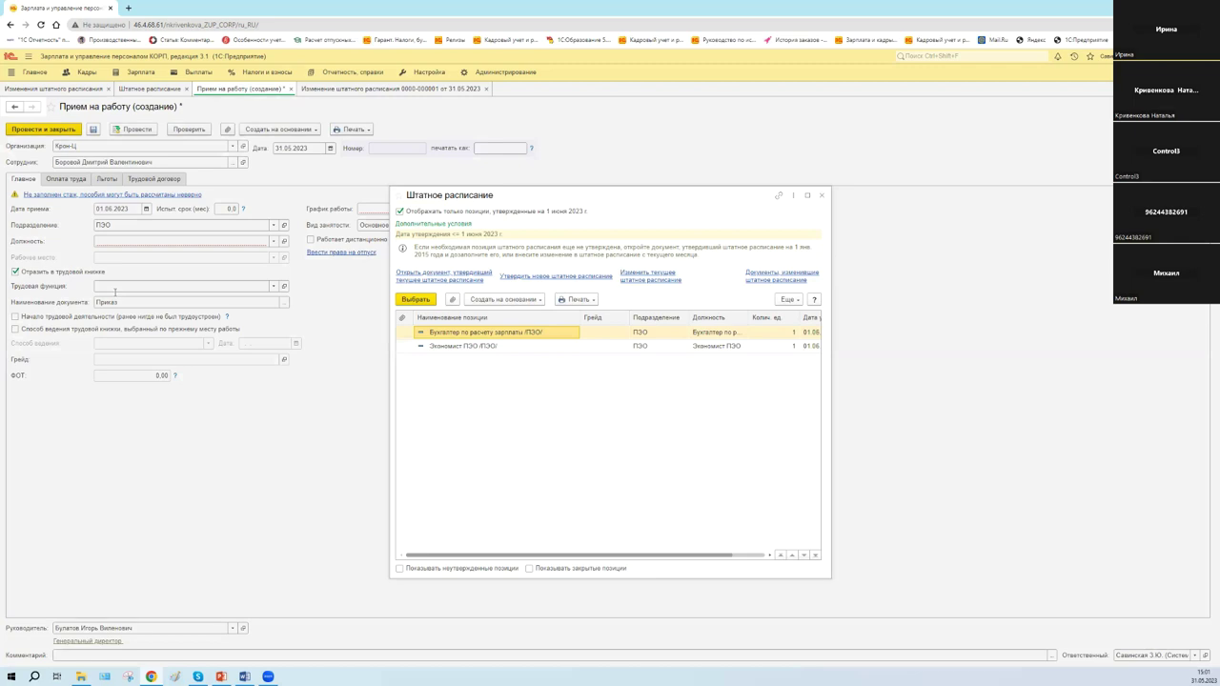
pyautogui.doubleClick(499, 346)
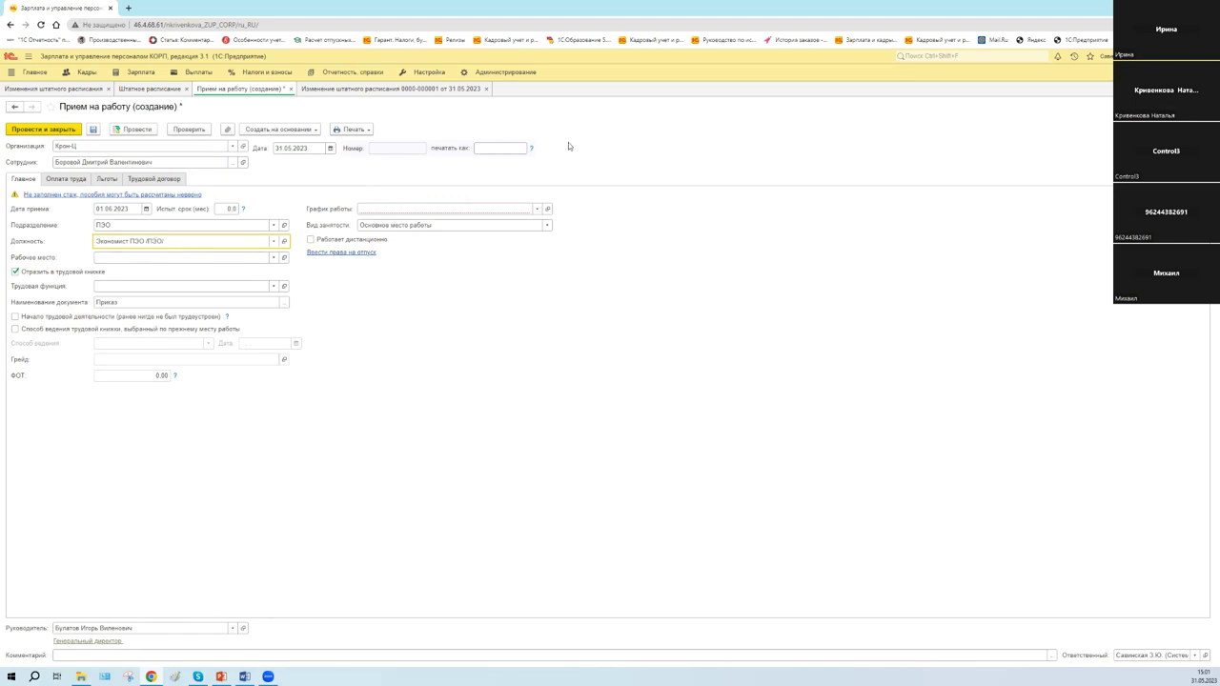
# Review the График работы choices and the Оплата труда details of the hire document without filling them in
pyautogui.click(537, 207)
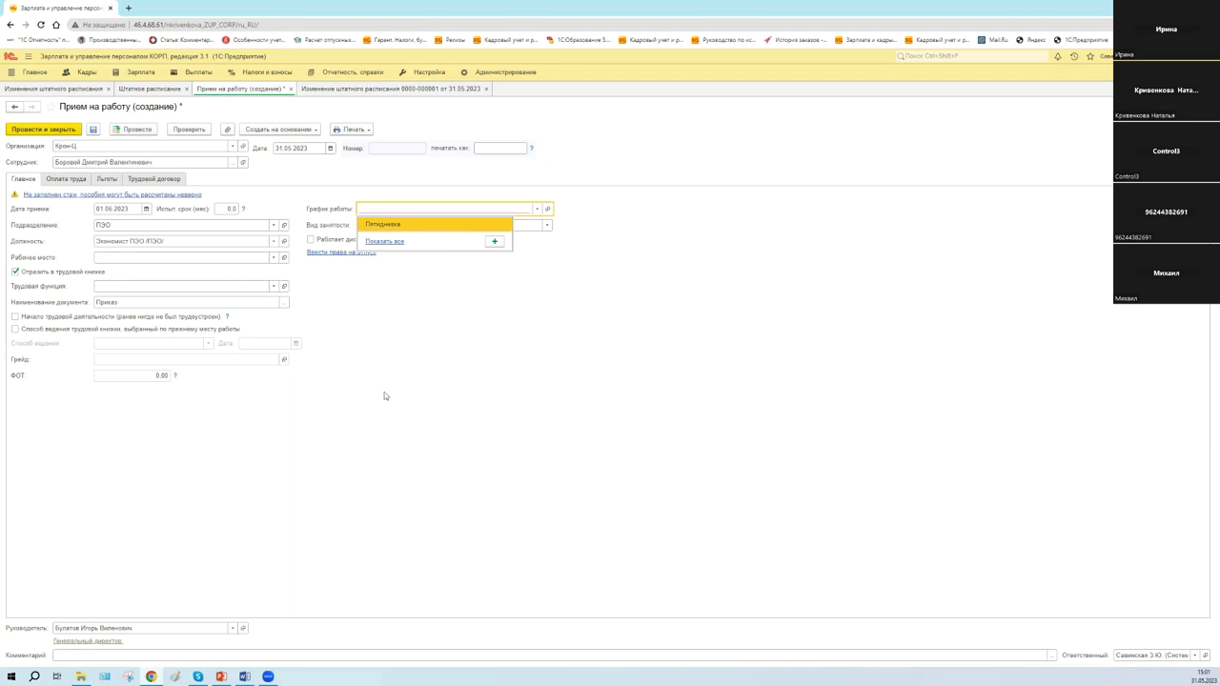
pyautogui.click(486, 250)
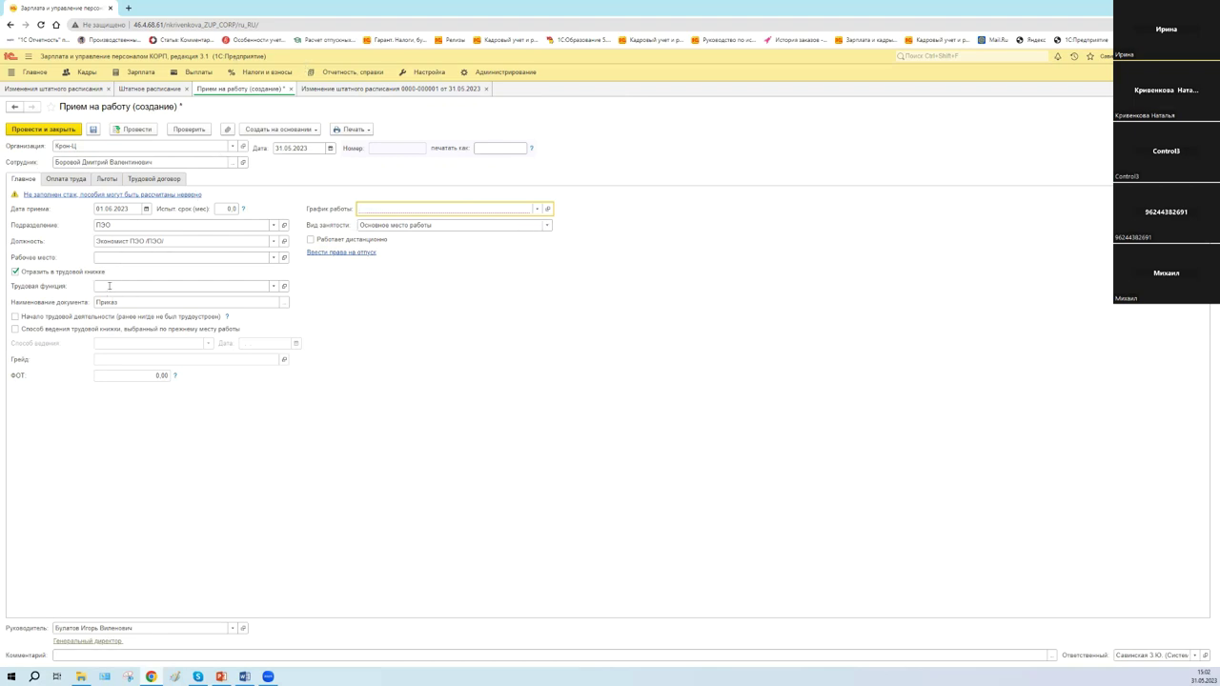
pyautogui.click(67, 181)
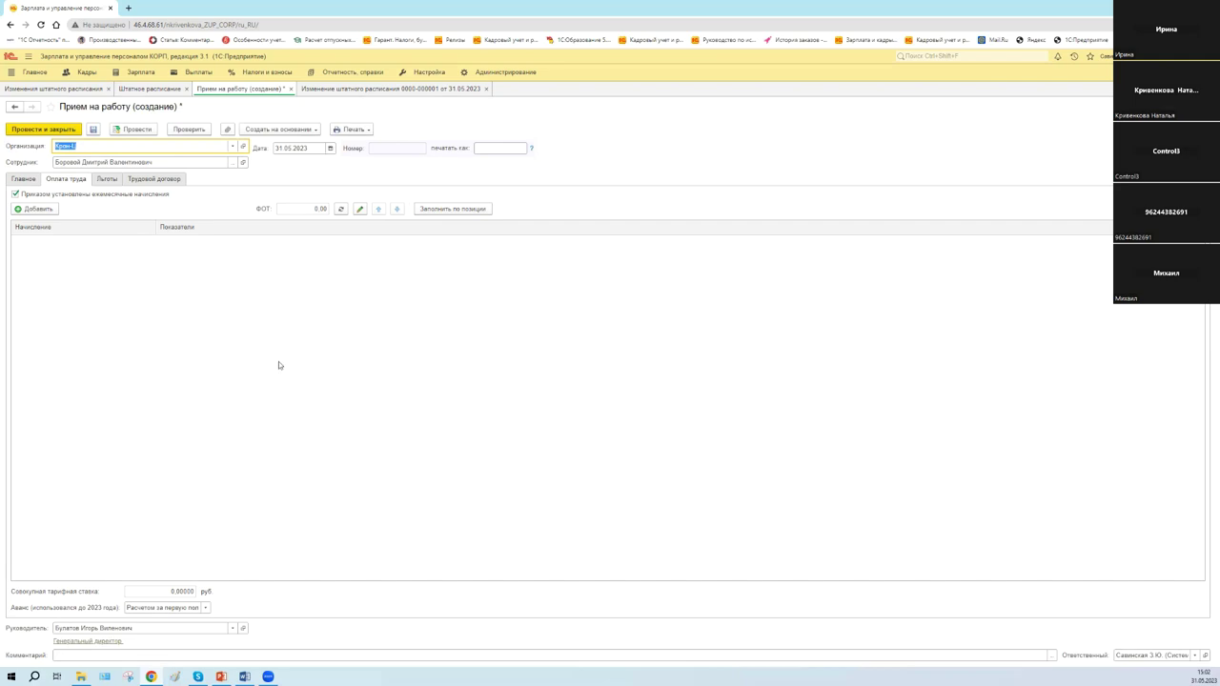
pyautogui.click(30, 181)
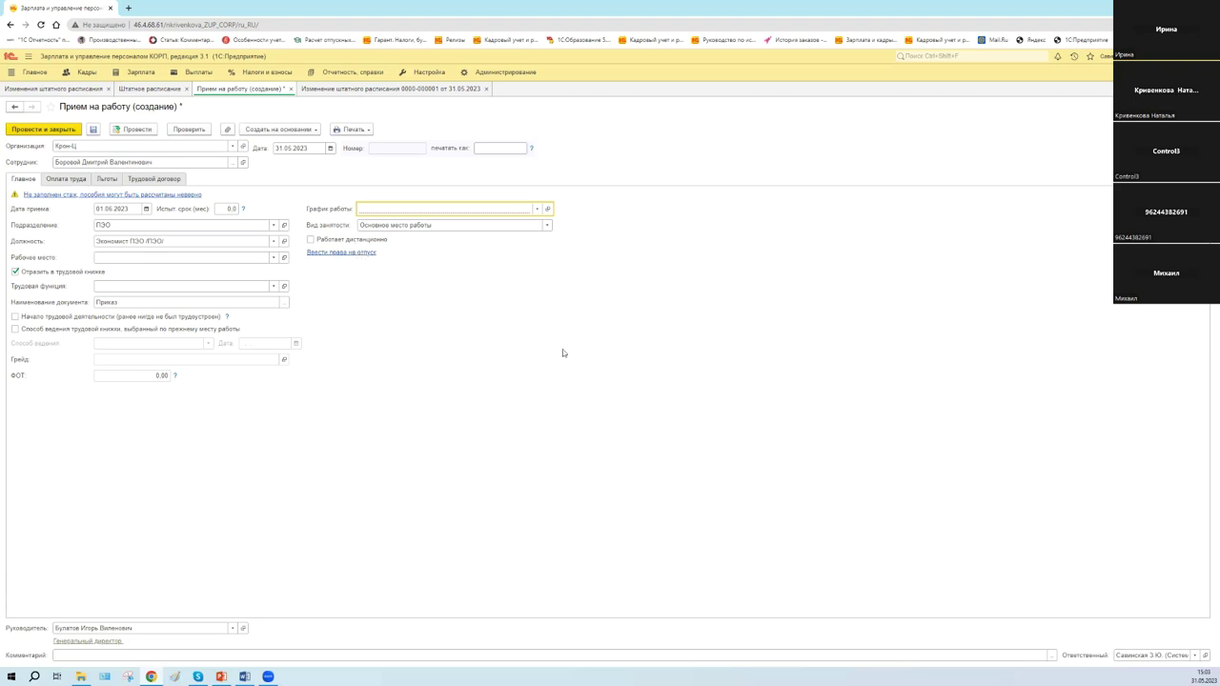
# View the Право на отпуск entry form, cancel it, and look at the Крон-Ц staffing position list
pyautogui.press('Insert')
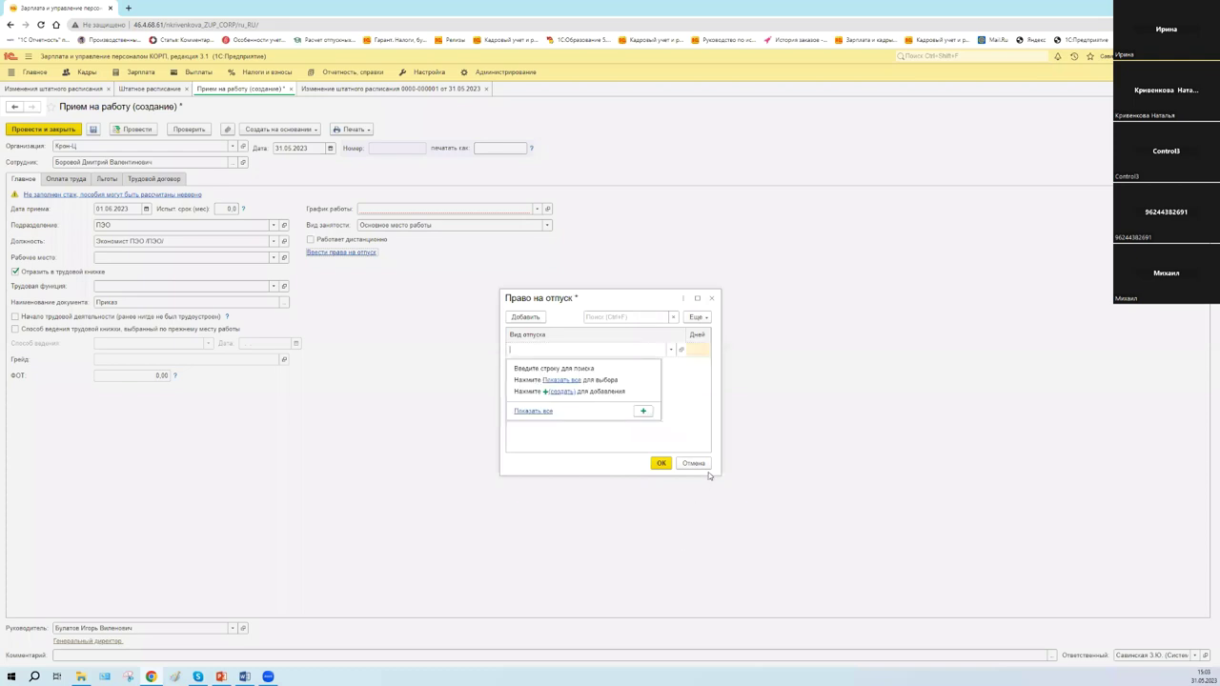
pyautogui.click(712, 298)
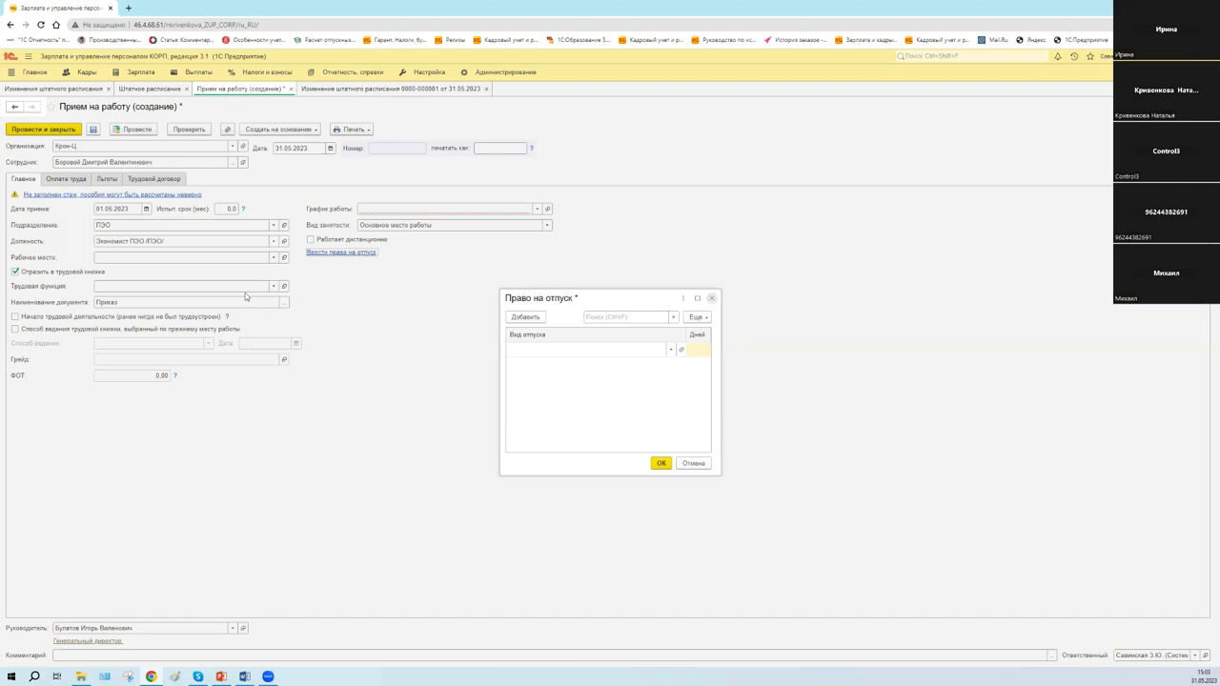
pyautogui.press('Escape')
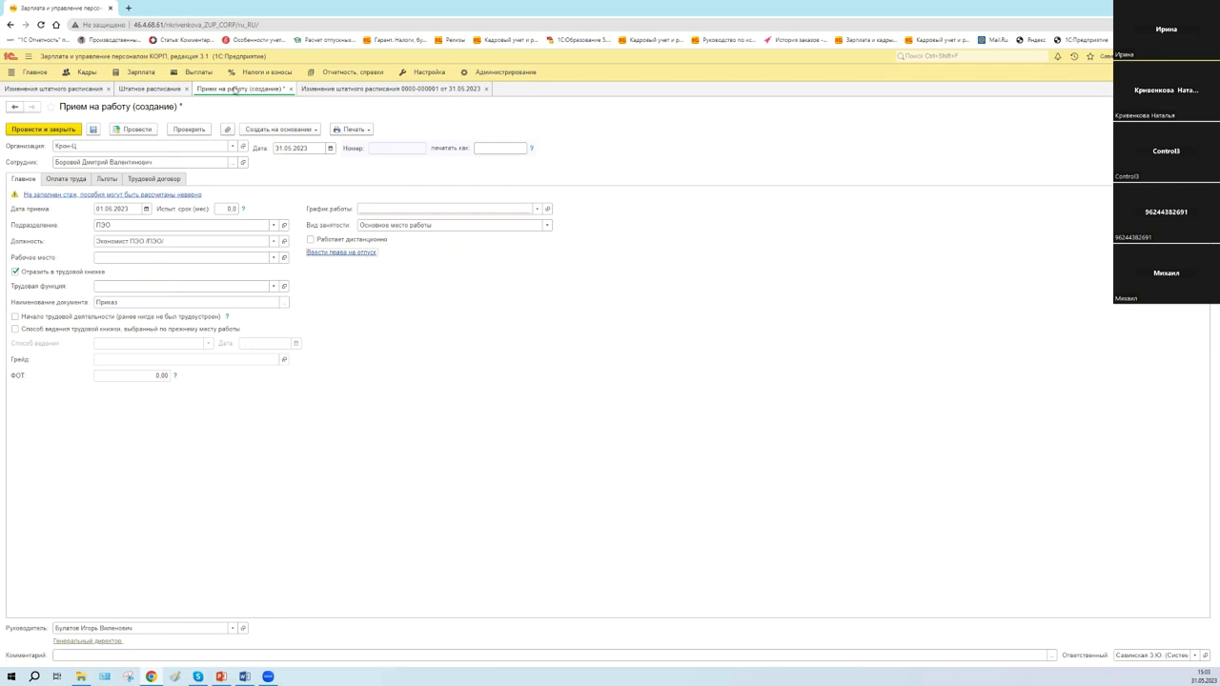
pyautogui.hotkey('ctrl', 'shift', 'F6')
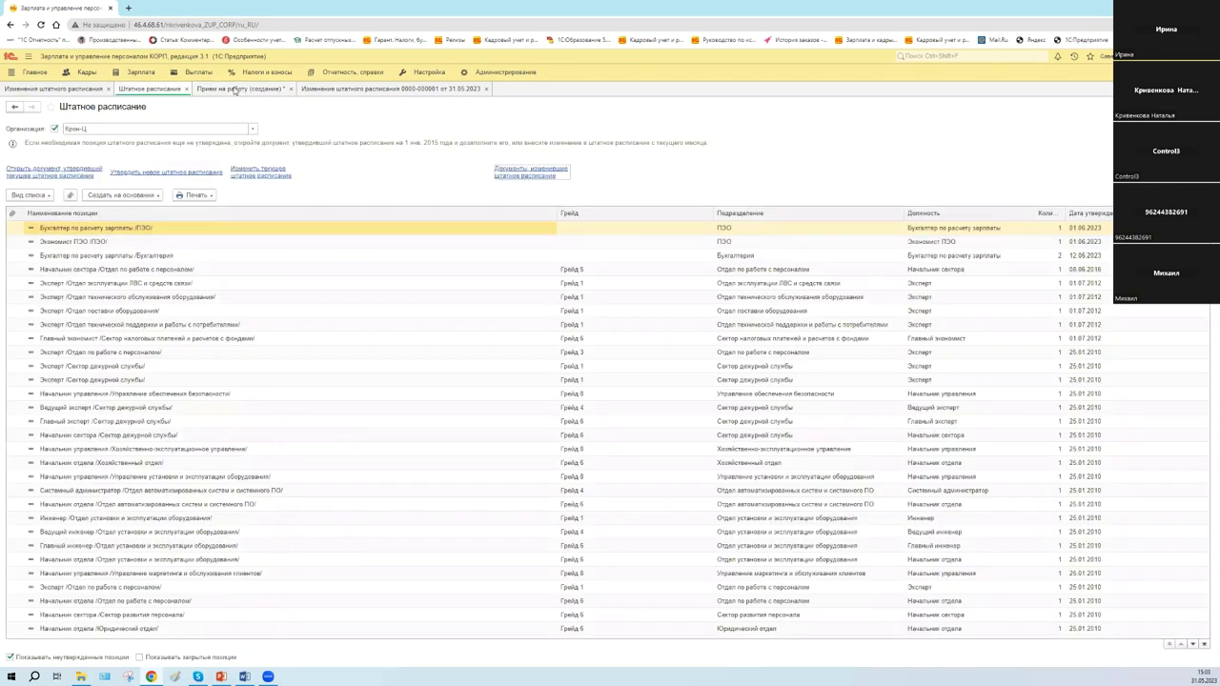
pyautogui.hotkey('ctrl', 'Tab')
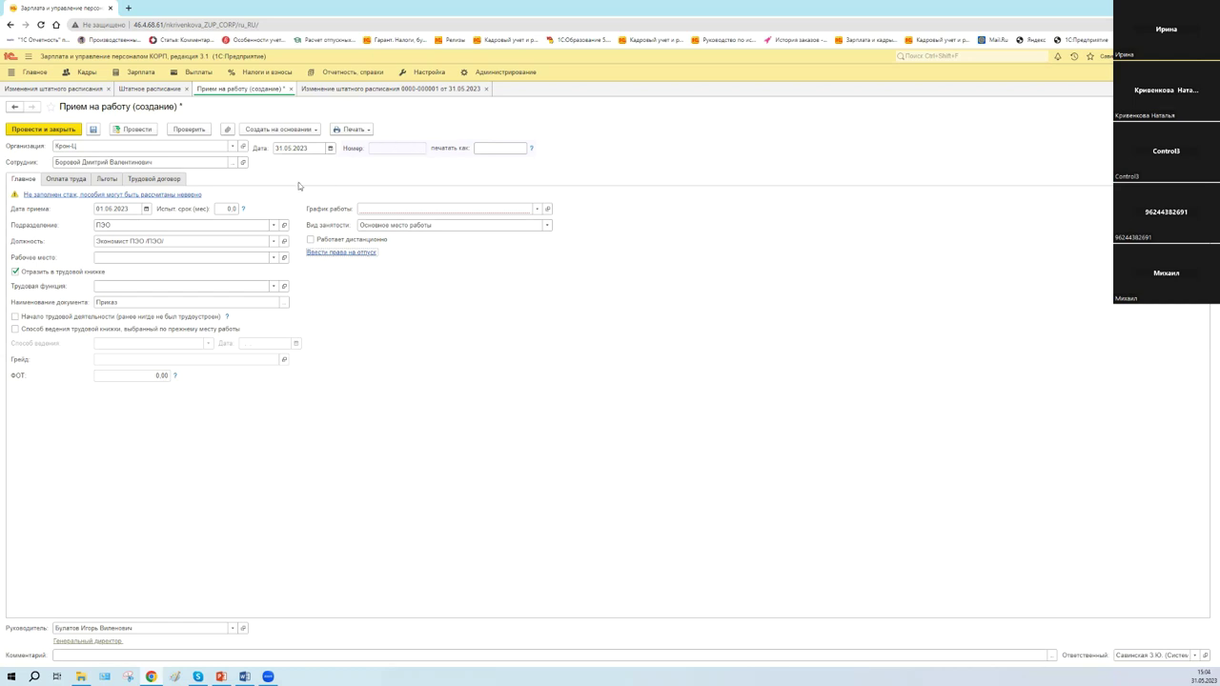
# Review and close the 31.05.2023 staffing-change document, and discard the unsaved hire document
pyautogui.click(322, 91)
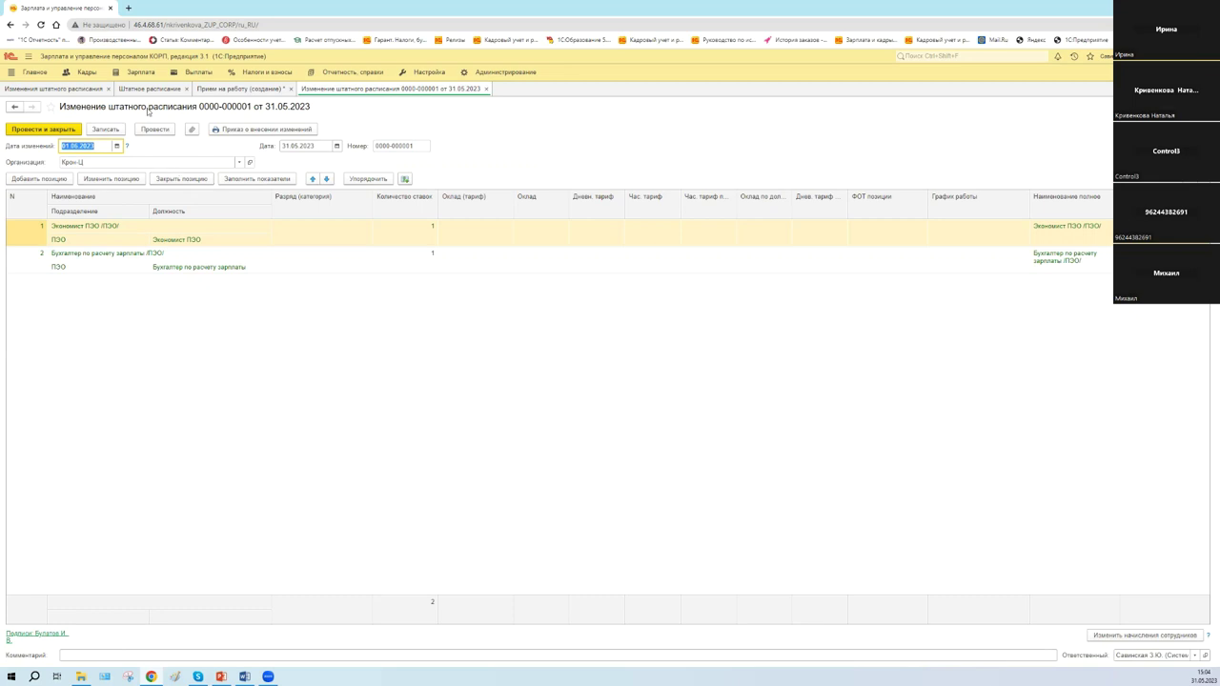
pyautogui.click(487, 89)
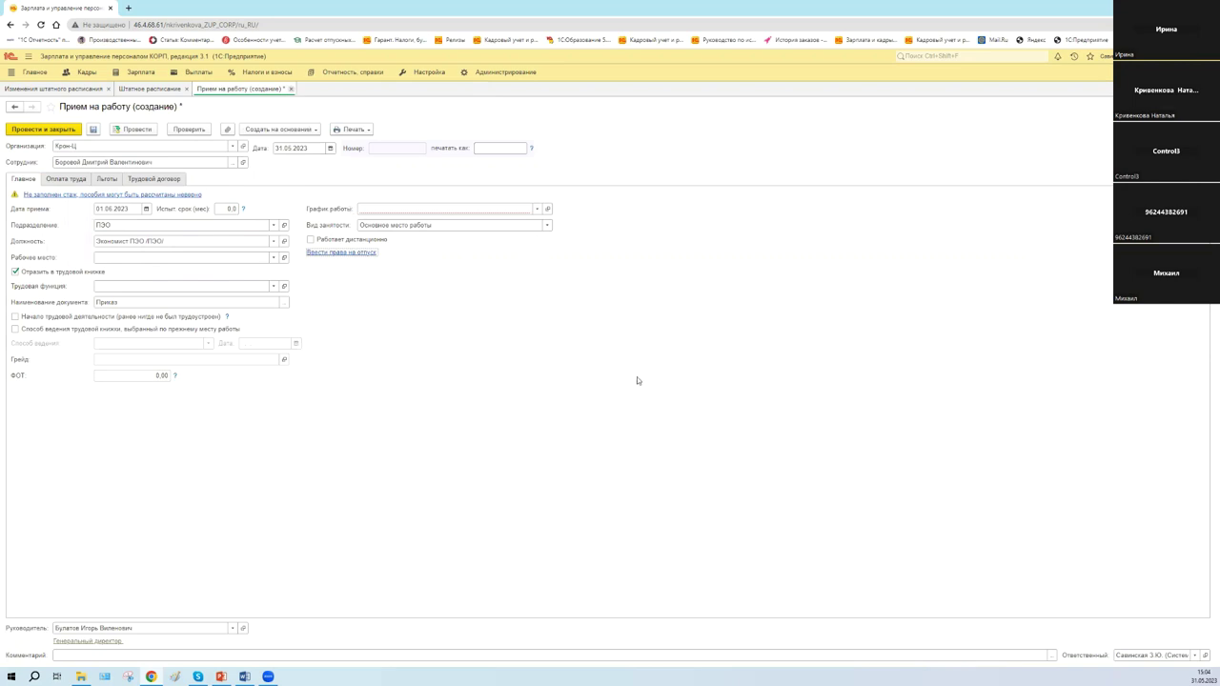
pyautogui.press('Escape')
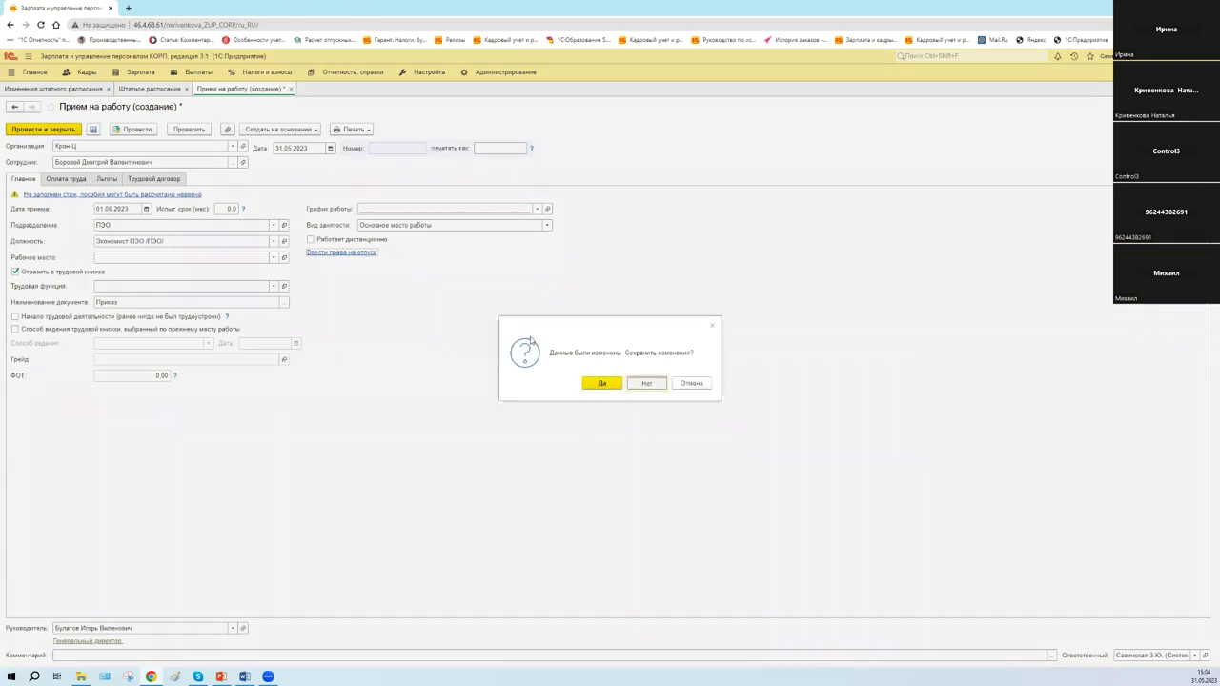
pyautogui.press('Return')
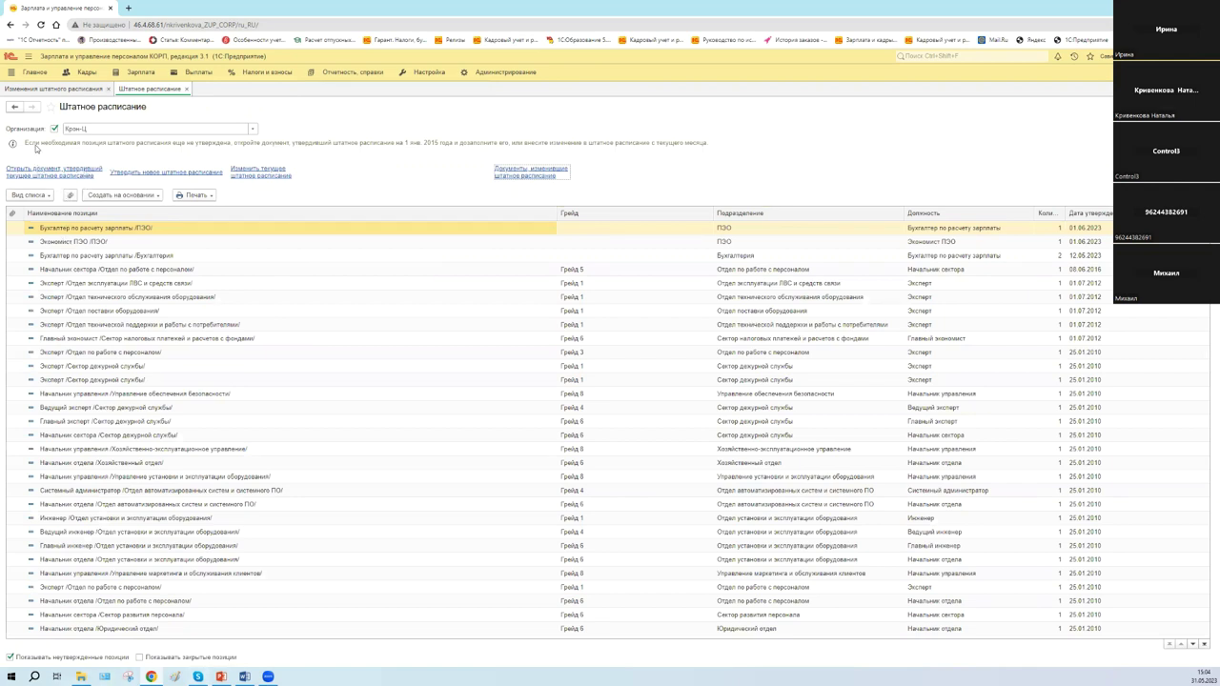
# Create a new Изменение штатного расписания document with the change date 02.06.2023
pyautogui.hotkey('ctrl', 'Tab')
pyautogui.click(38, 148)
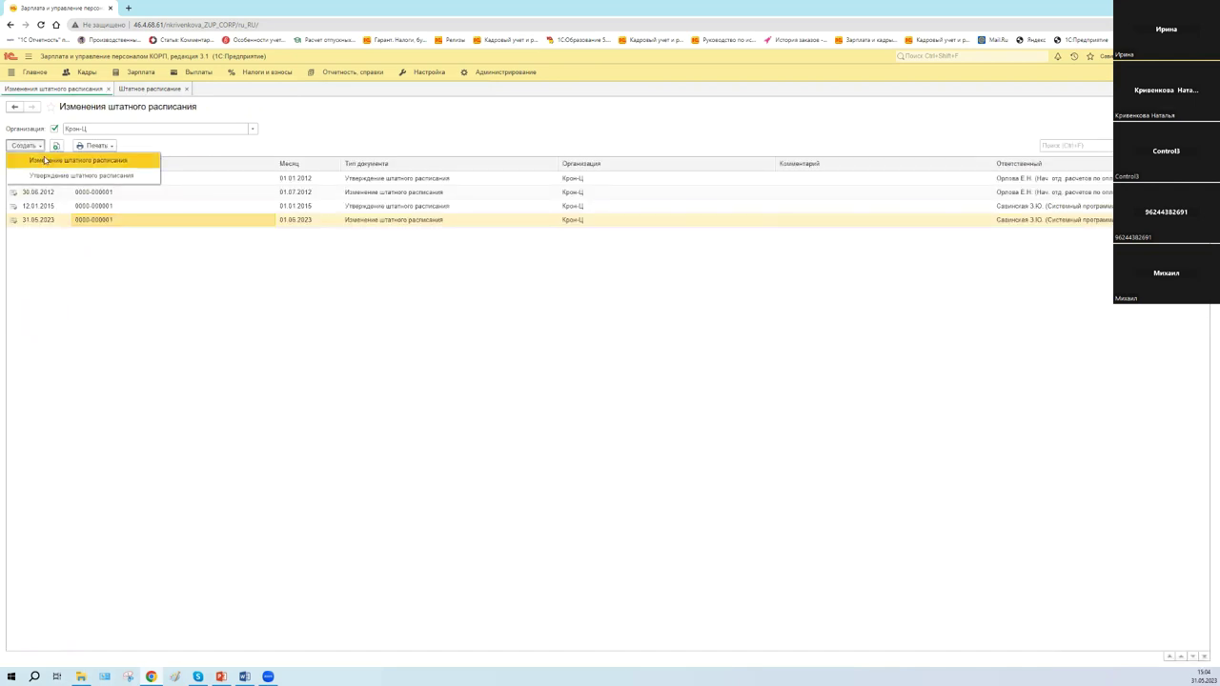
pyautogui.click(45, 160)
pyautogui.click(116, 146)
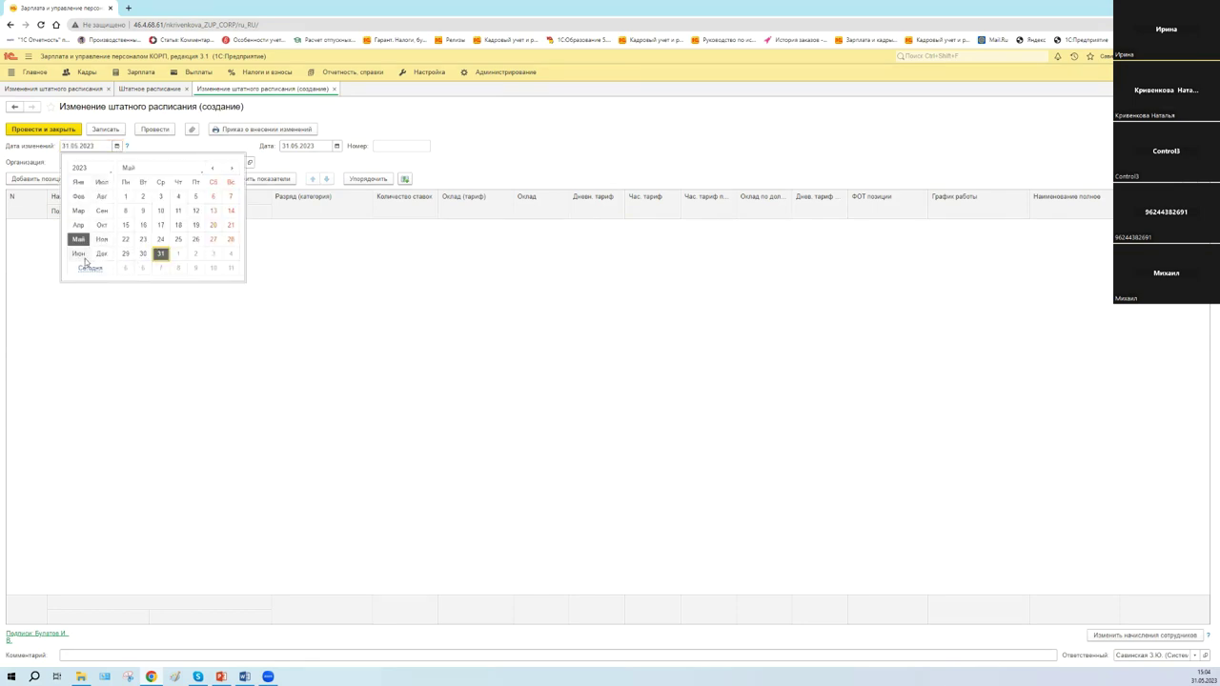
pyautogui.click(81, 254)
pyautogui.click(196, 209)
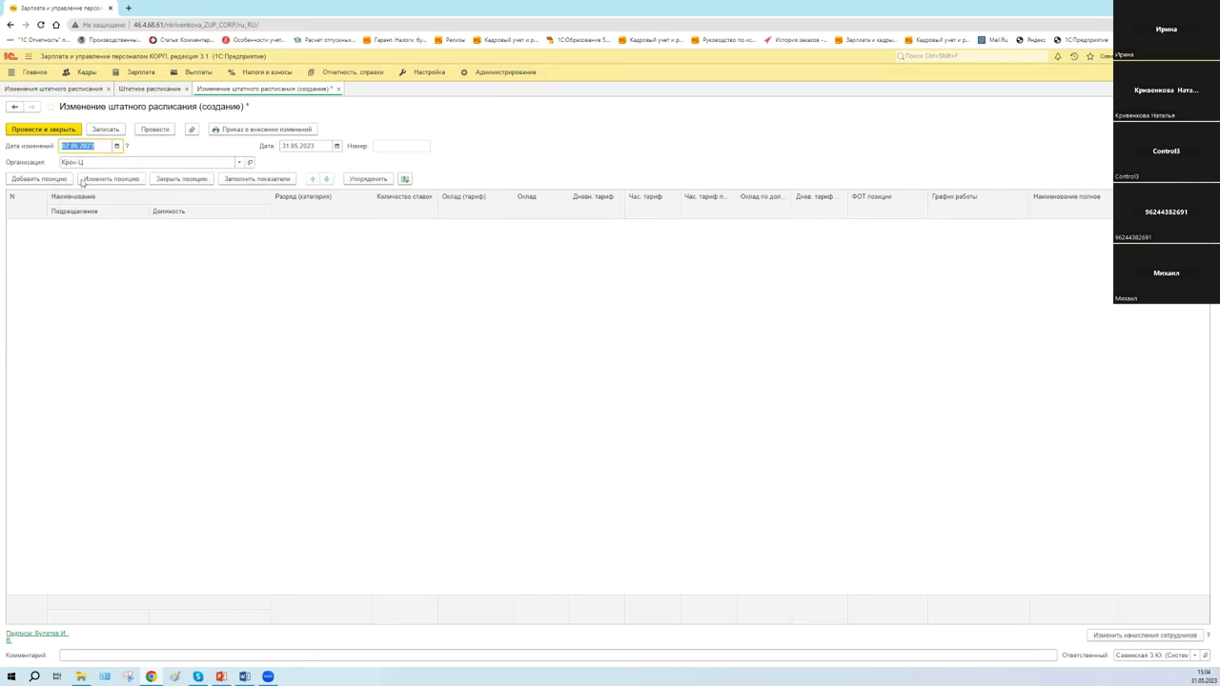
# Add for changing Бухгалтер по расчету зарплаты /ПЭО/, the technical-support Эксперт, Начальник отдела /Хозяйственный отдел/ and the marketing Начальник управления
pyautogui.click(107, 180)
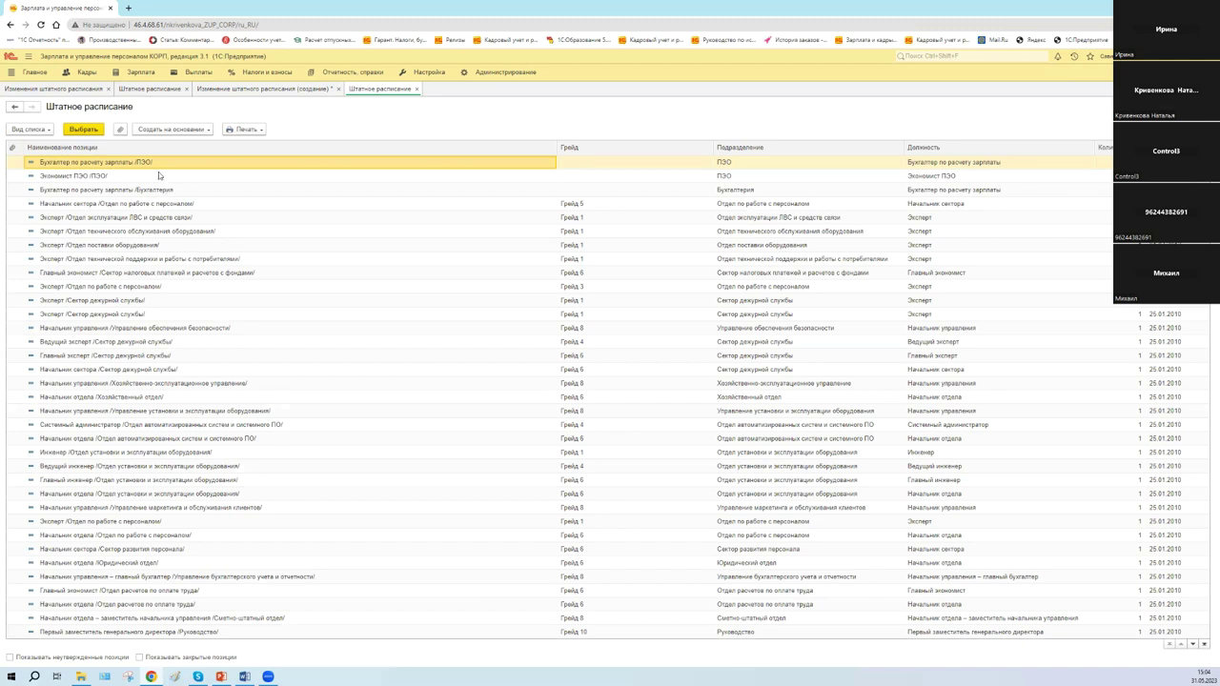
pyautogui.click(10, 658)
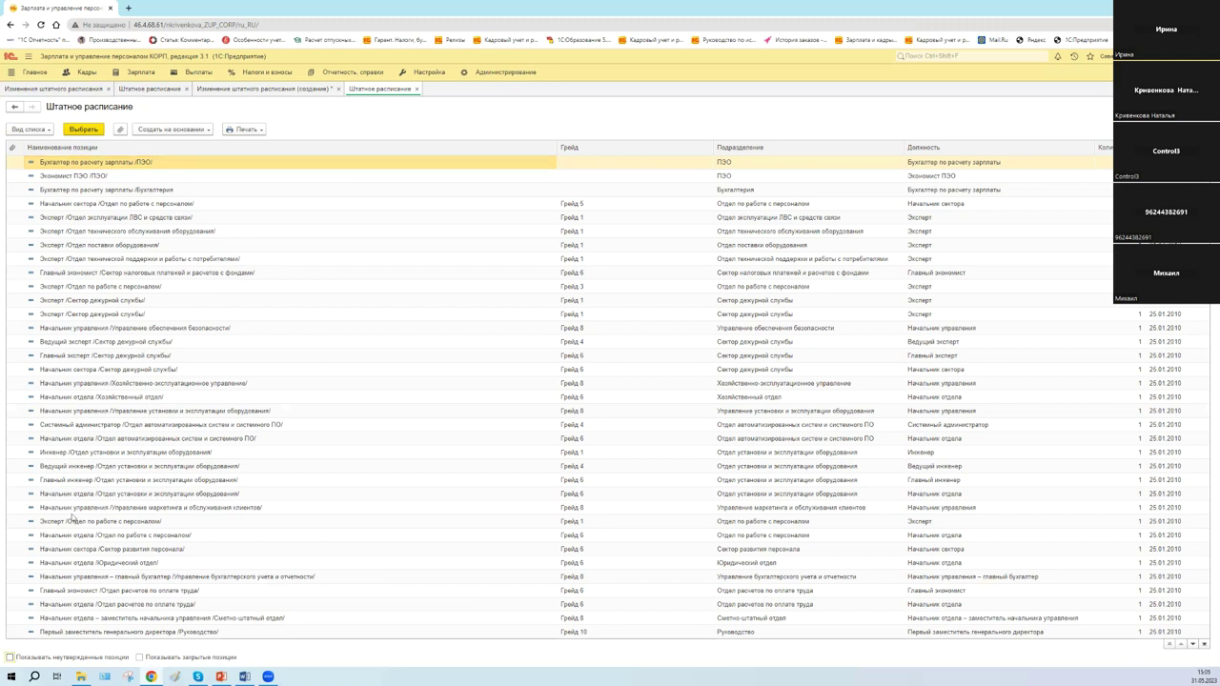
pyautogui.click(194, 164)
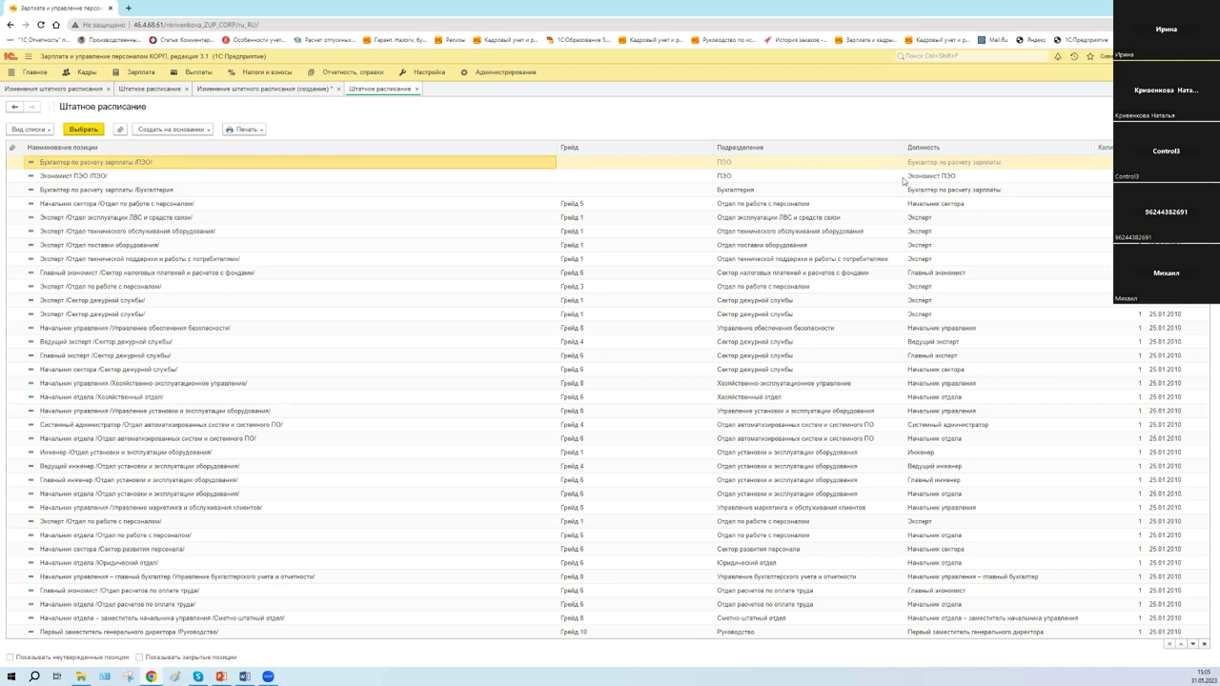
pyautogui.click(104, 258)
pyautogui.click(91, 396)
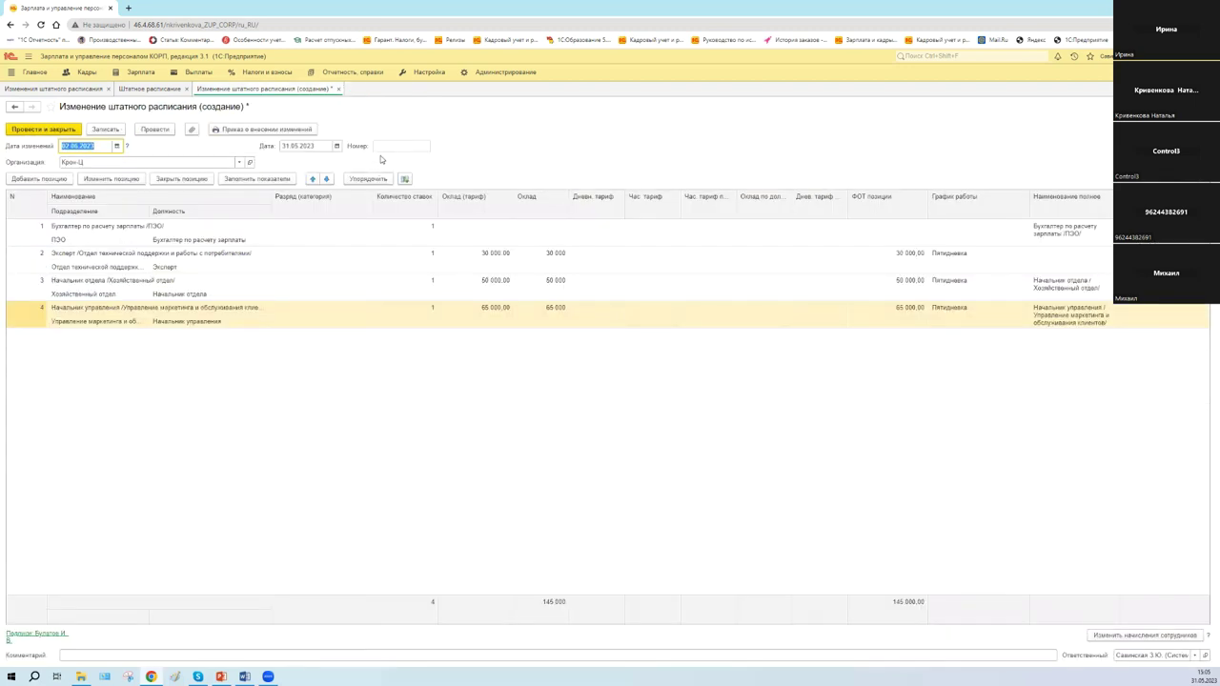
# Set the number of units for the technical-support Эксперт position to 2
pyautogui.click(430, 231)
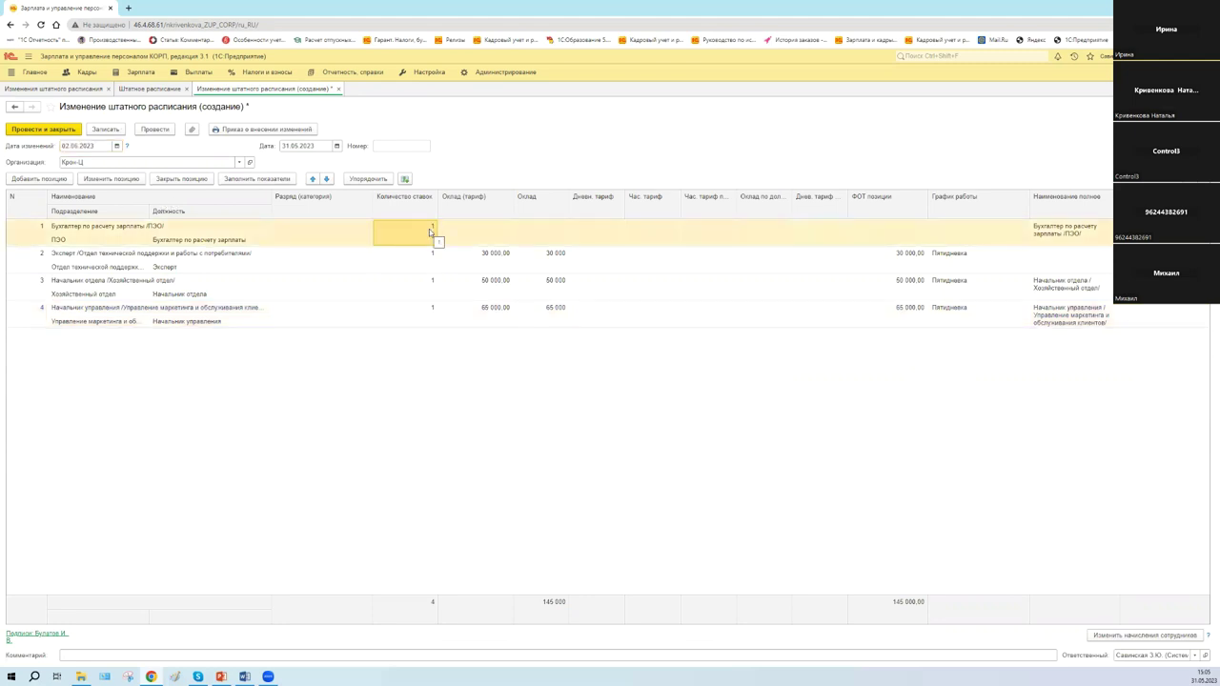
pyautogui.click(425, 258)
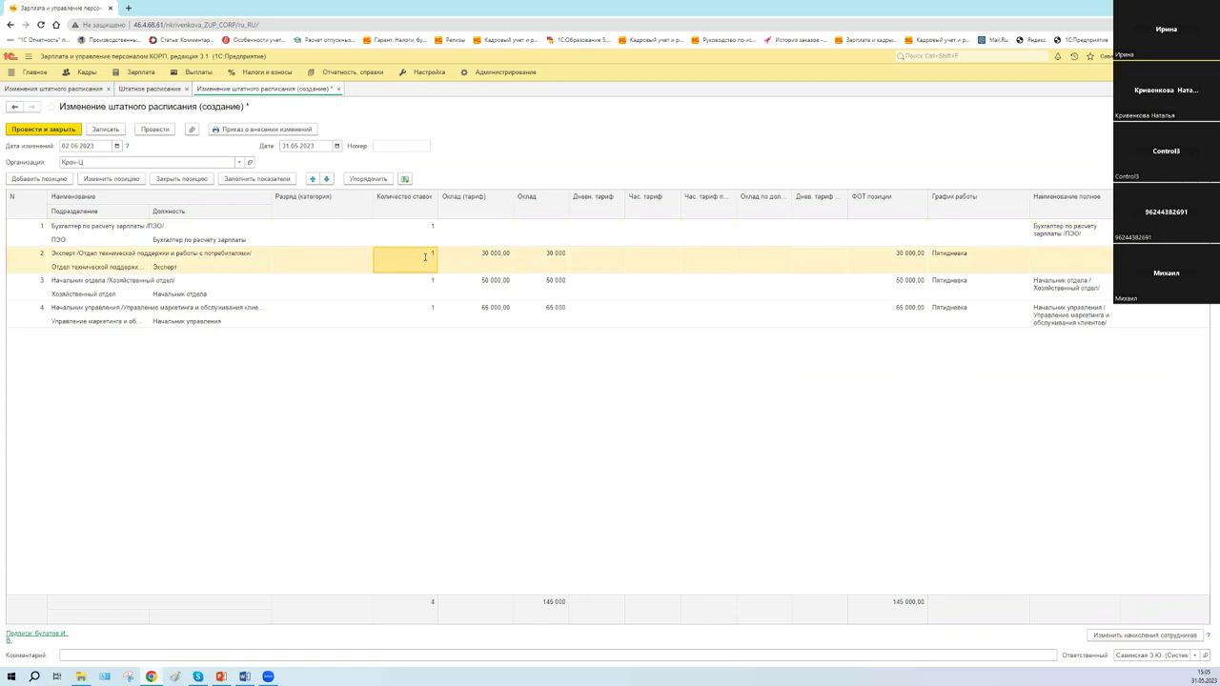
pyautogui.doubleClick(425, 258)
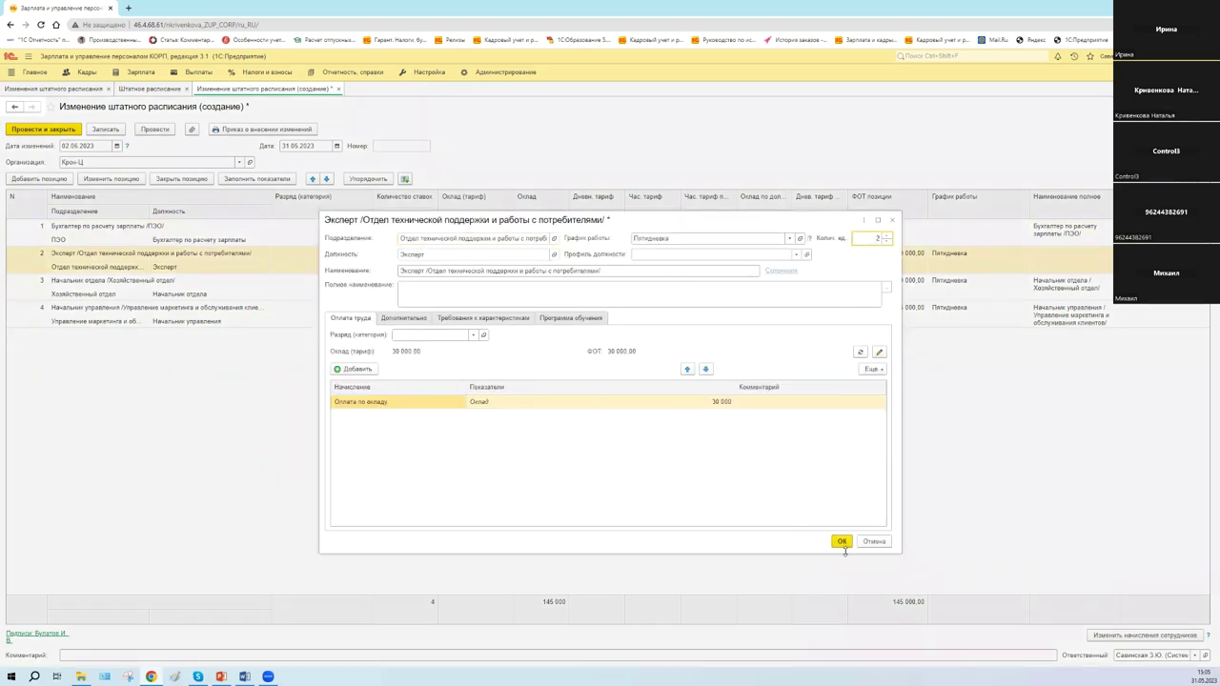
pyautogui.click(843, 540)
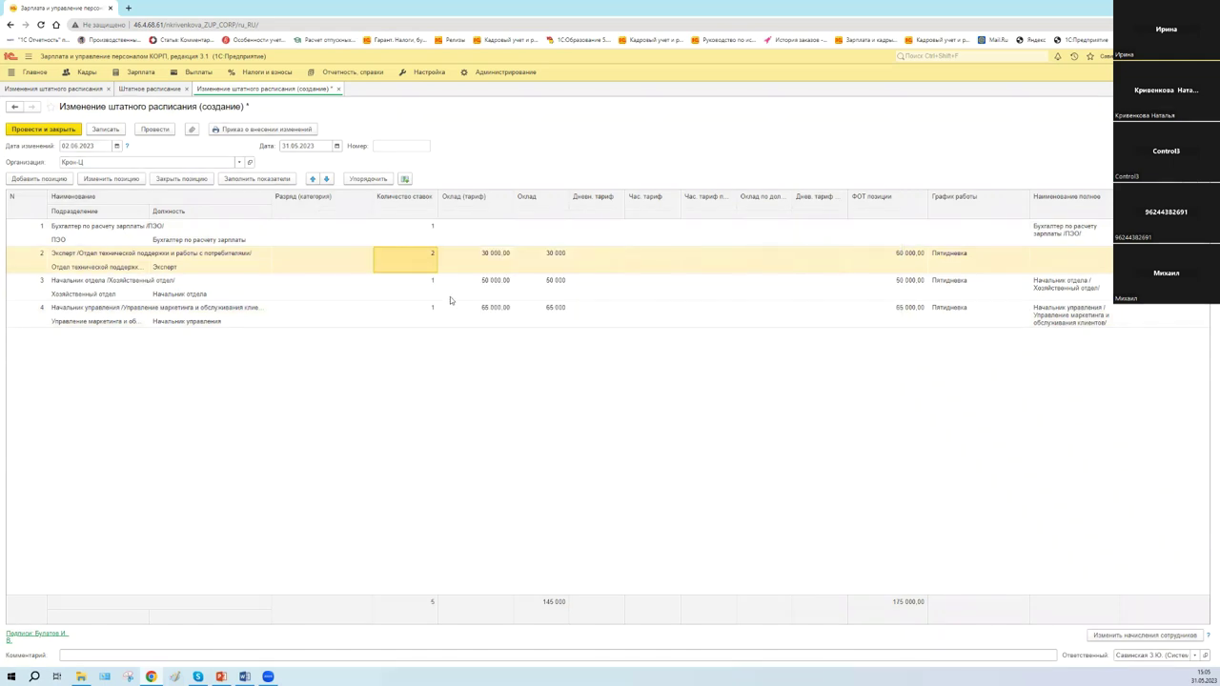
# Set the number of units for the Бухгалтер по расчету зарплаты /ПЭО/ position to 10
pyautogui.click(465, 232)
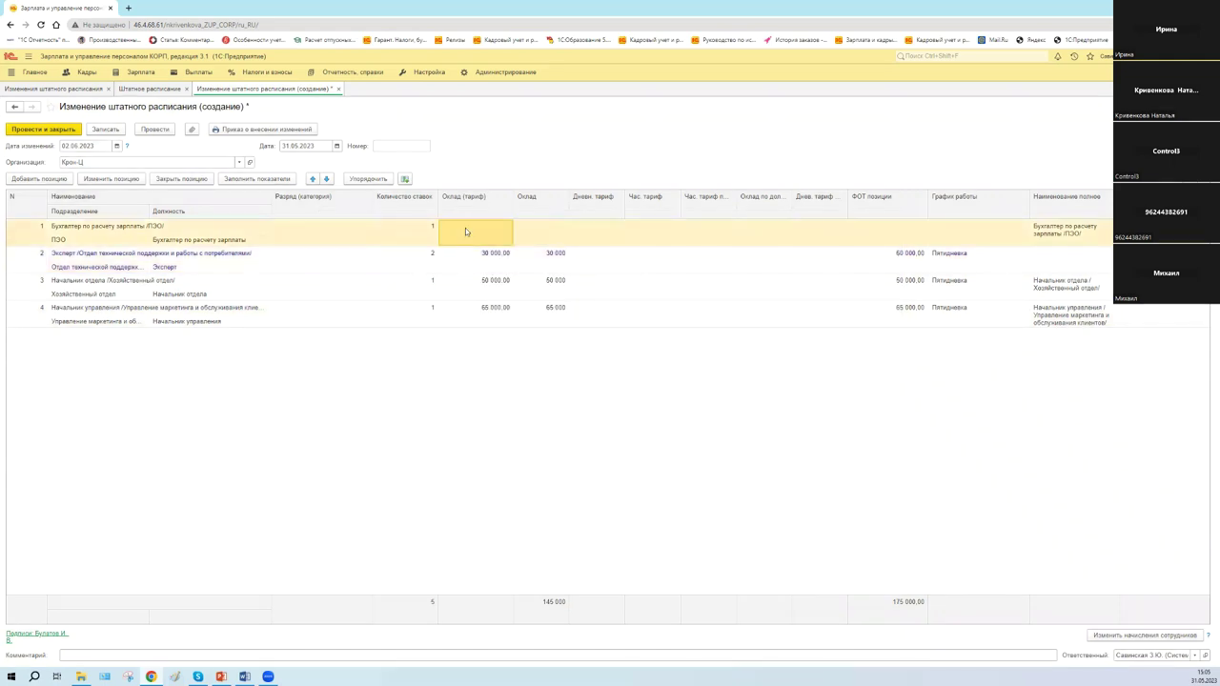
pyautogui.doubleClick(465, 228)
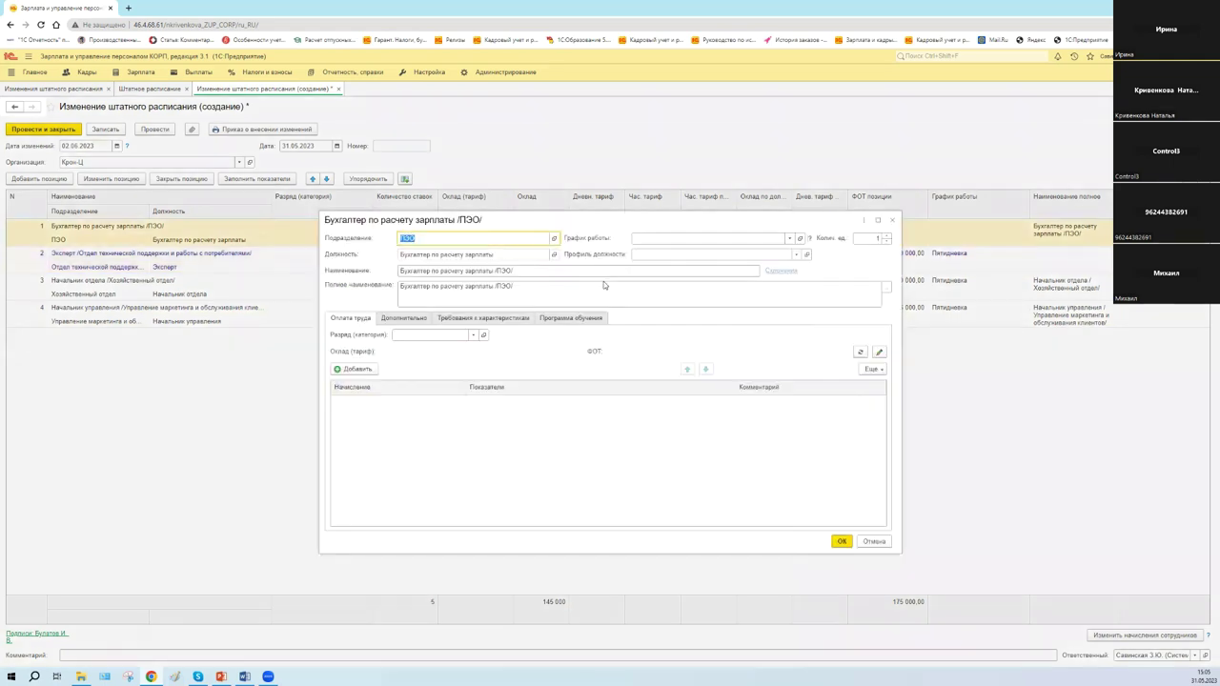
pyautogui.doubleClick(347, 398)
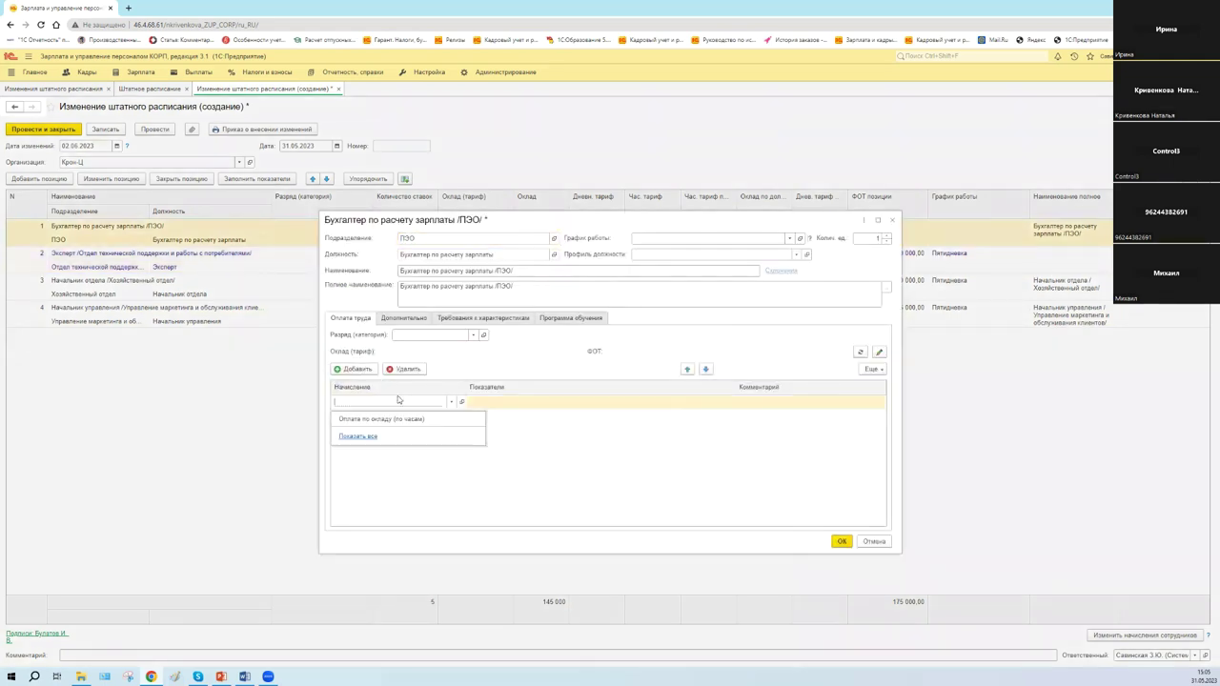
pyautogui.click(888, 237)
pyautogui.click(887, 237)
pyautogui.click(887, 237)
pyautogui.click(888, 237)
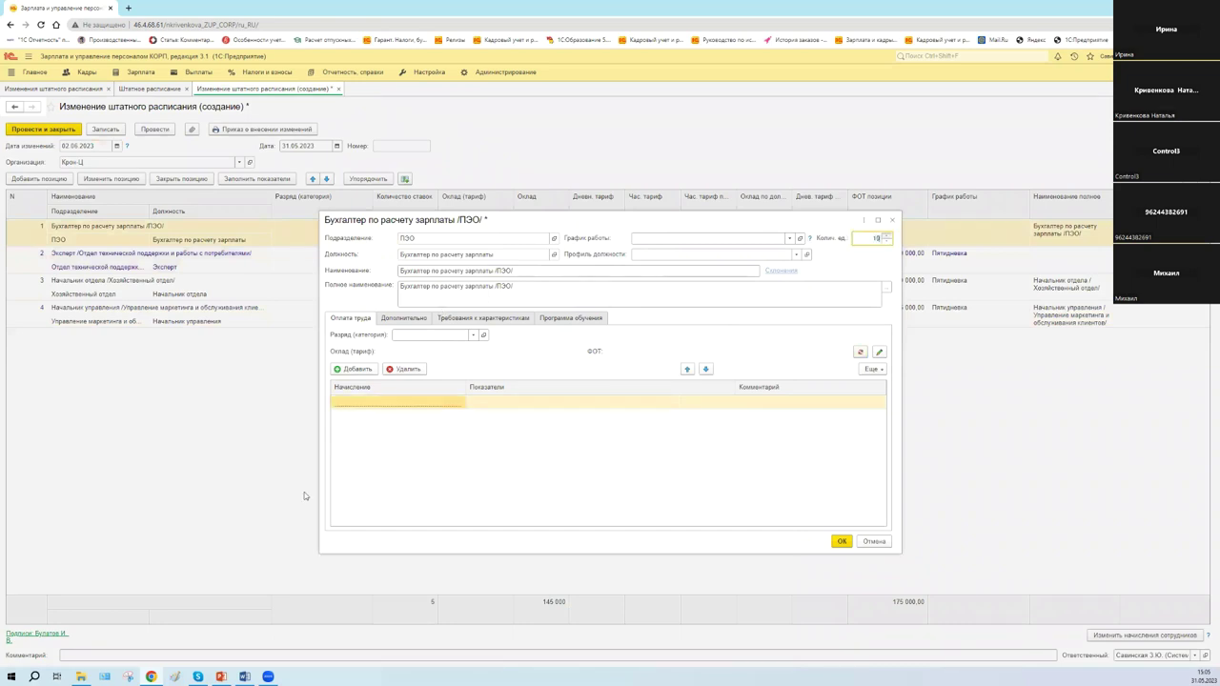
# Assign the accrual Оплата по окладу (по часам) with an Оклад of 30 000 to the payroll accountant position and check its leave entitlements
pyautogui.click(364, 407)
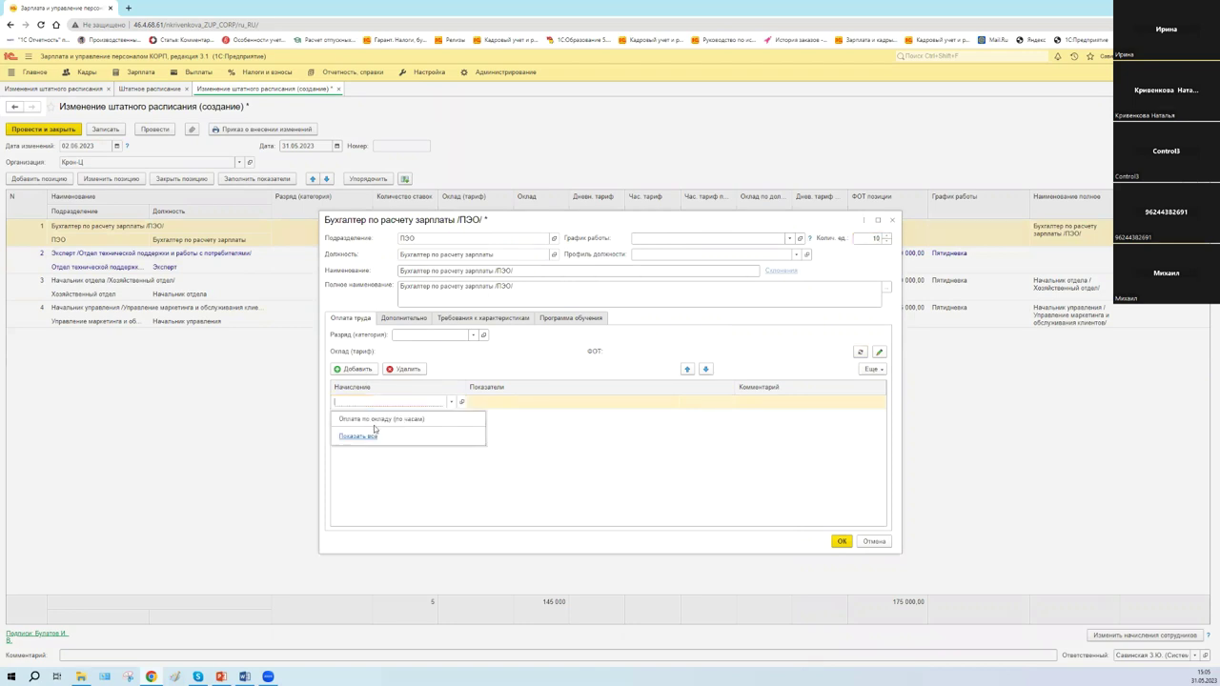
pyautogui.press('Return')
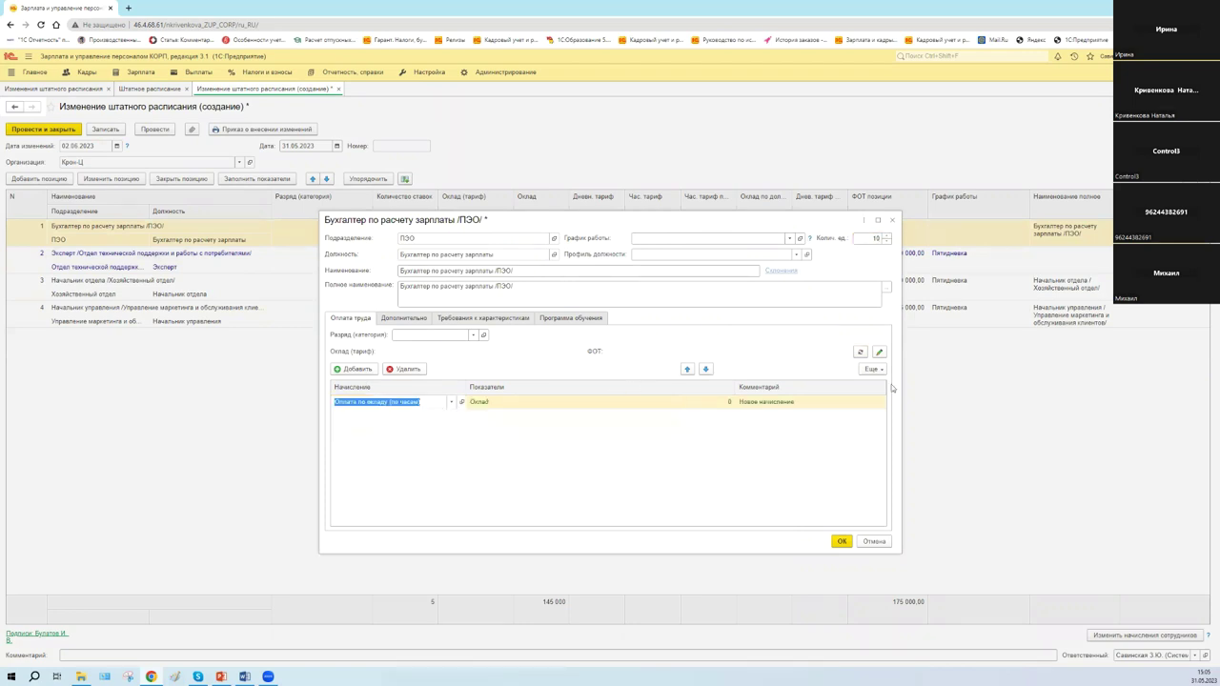
pyautogui.click(694, 405)
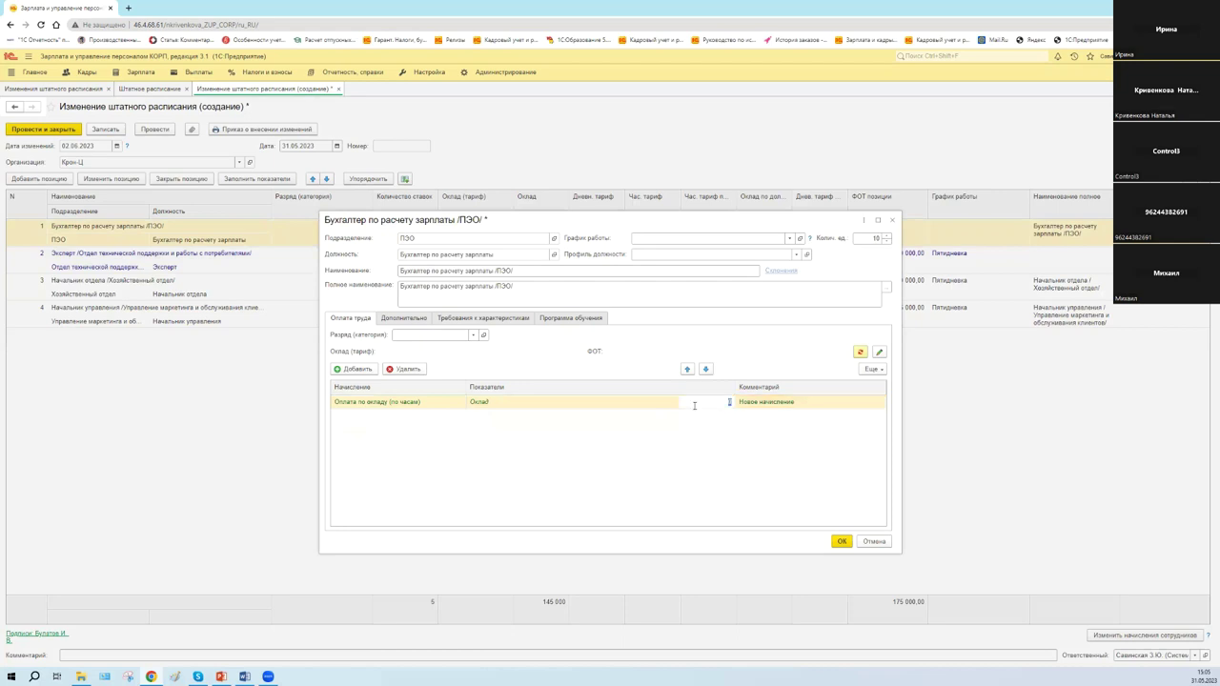
pyautogui.write('30 000')
pyautogui.click(401, 317)
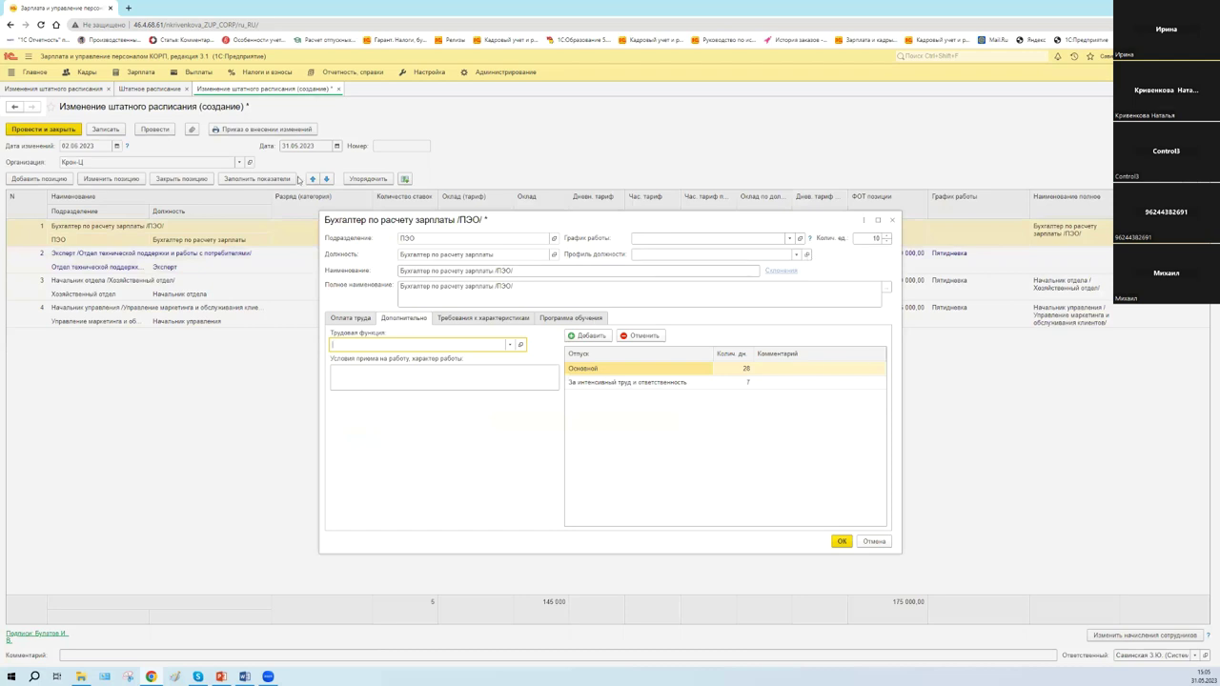
pyautogui.click(846, 540)
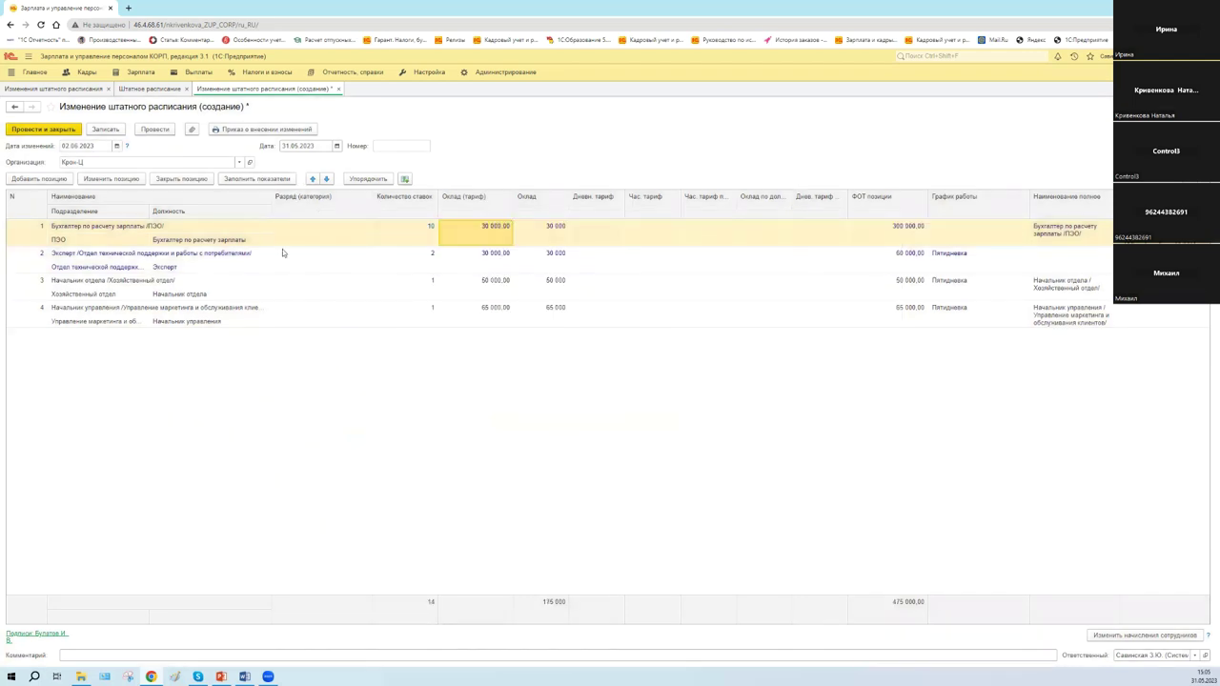
# Look over the changed positions and save the staffing-table change document without posting it
pyautogui.click(116, 262)
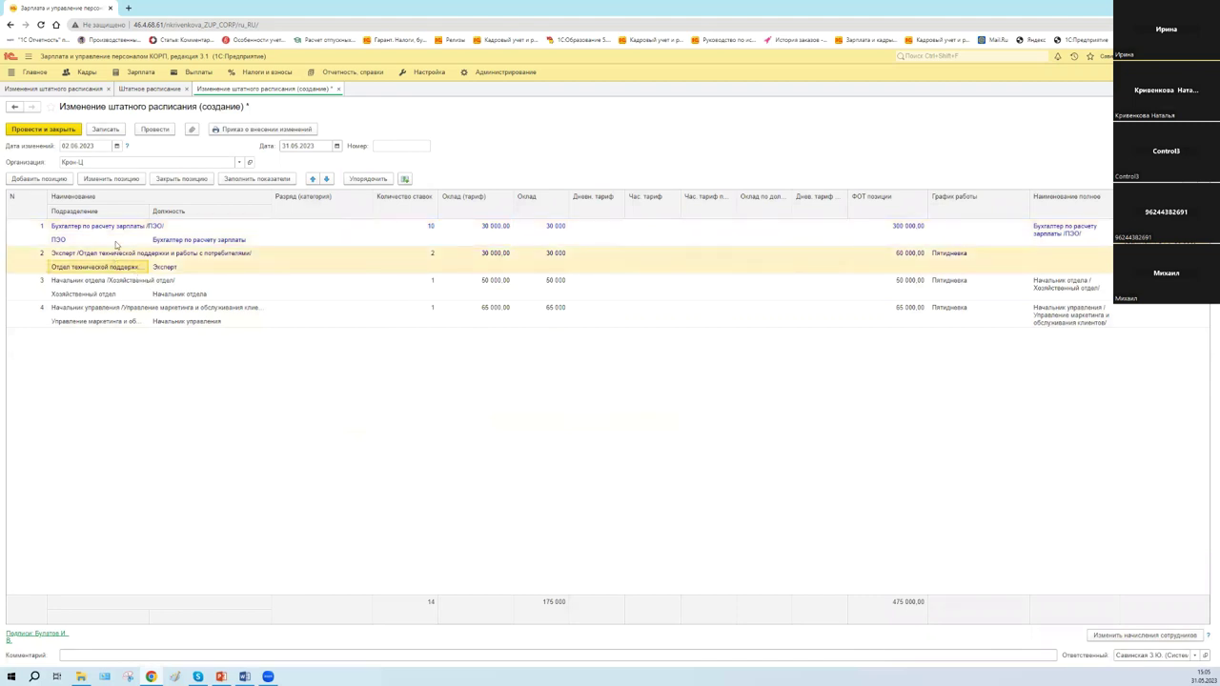
pyautogui.click(117, 244)
pyautogui.click(121, 262)
pyautogui.click(137, 234)
pyautogui.click(131, 263)
pyautogui.click(101, 289)
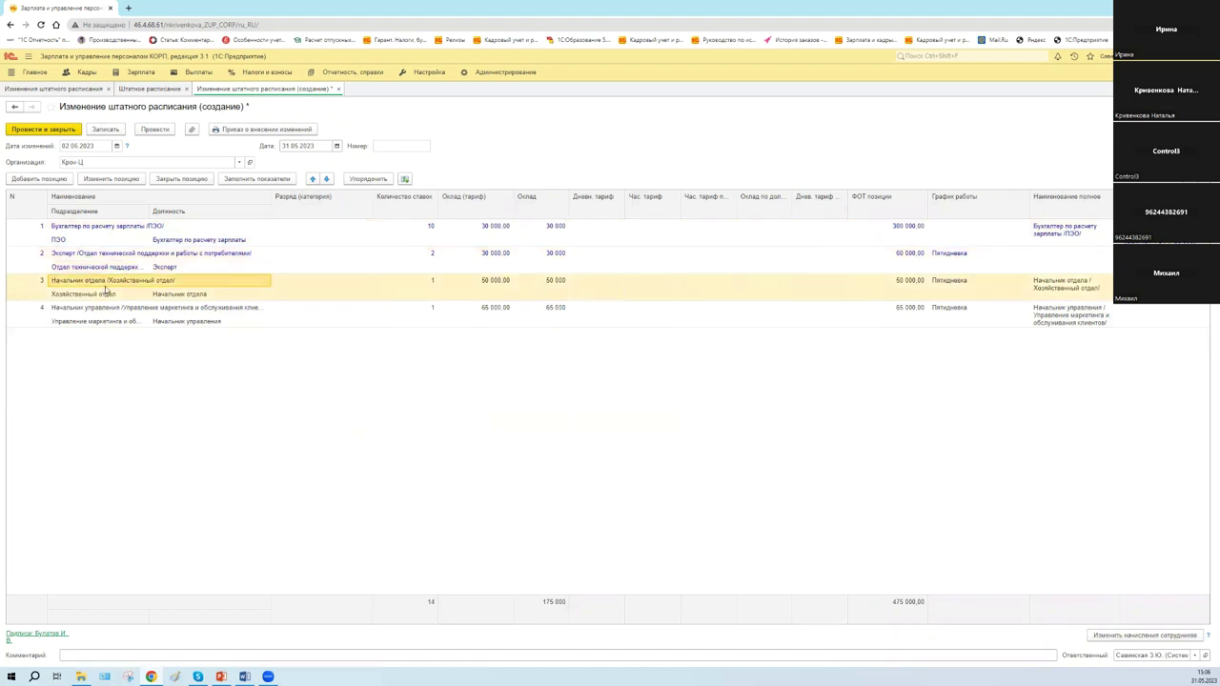
pyautogui.click(106, 129)
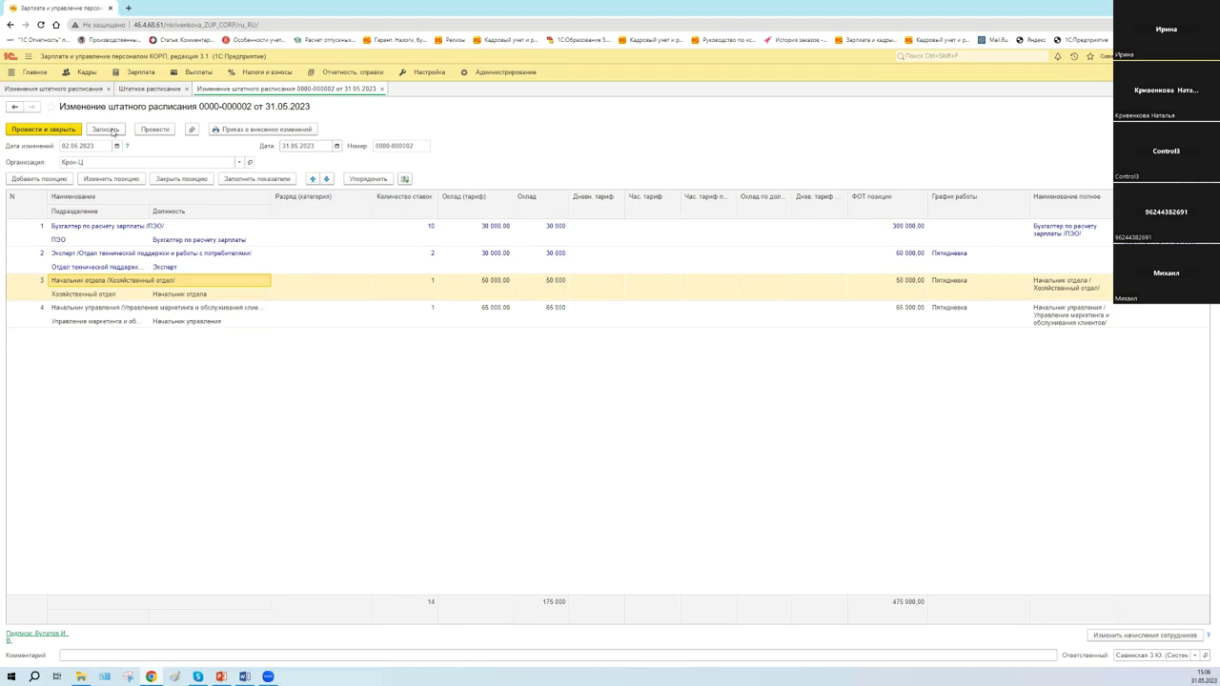
# Examine how the changed accountant and expert rows differ from the unedited positions in the saved document
pyautogui.click(107, 259)
pyautogui.click(126, 231)
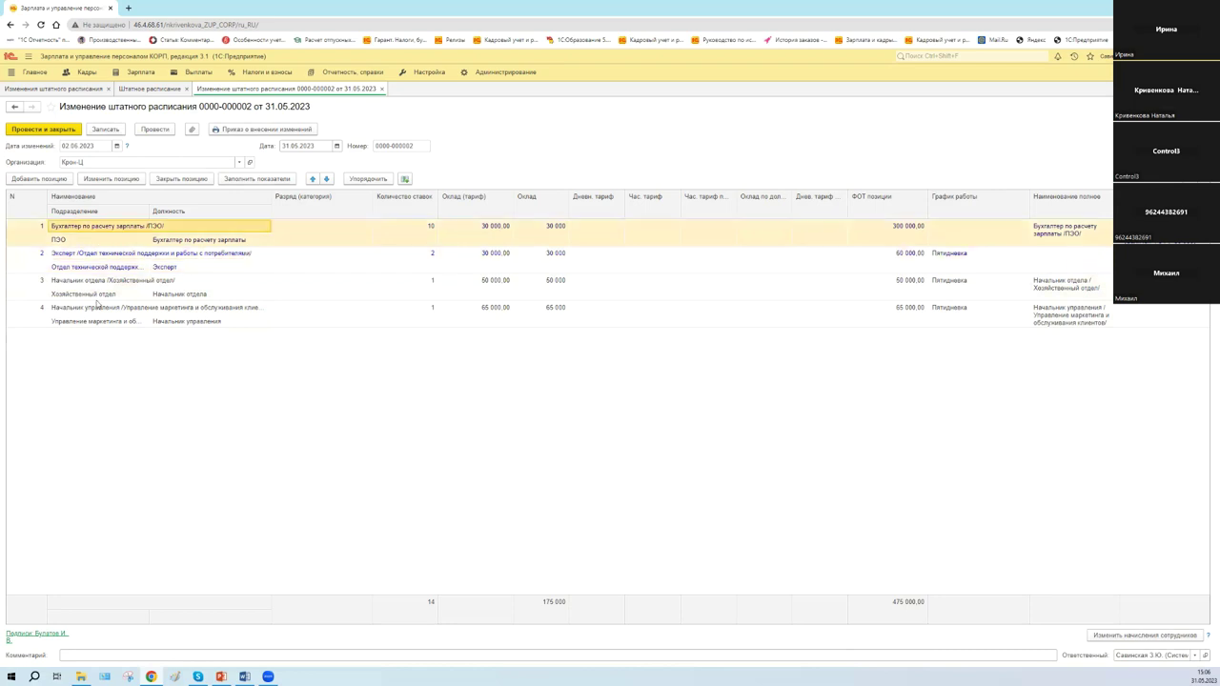
pyautogui.click(95, 298)
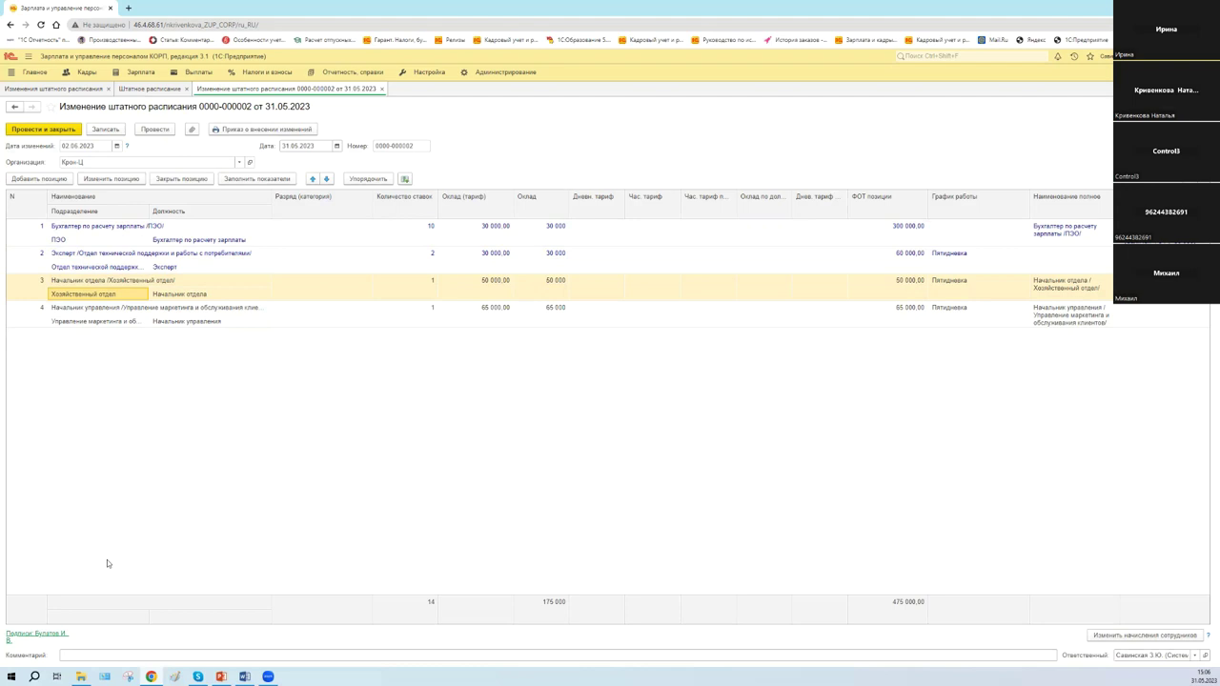
pyautogui.click(63, 255)
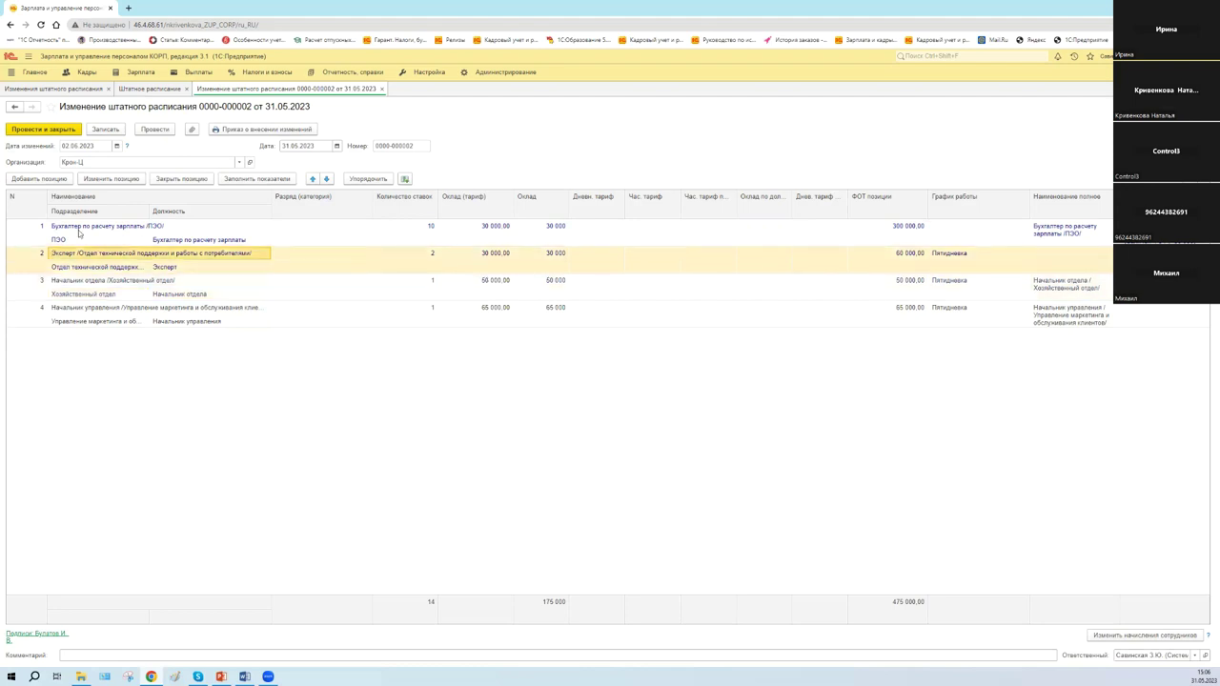
pyautogui.click(79, 235)
pyautogui.click(67, 268)
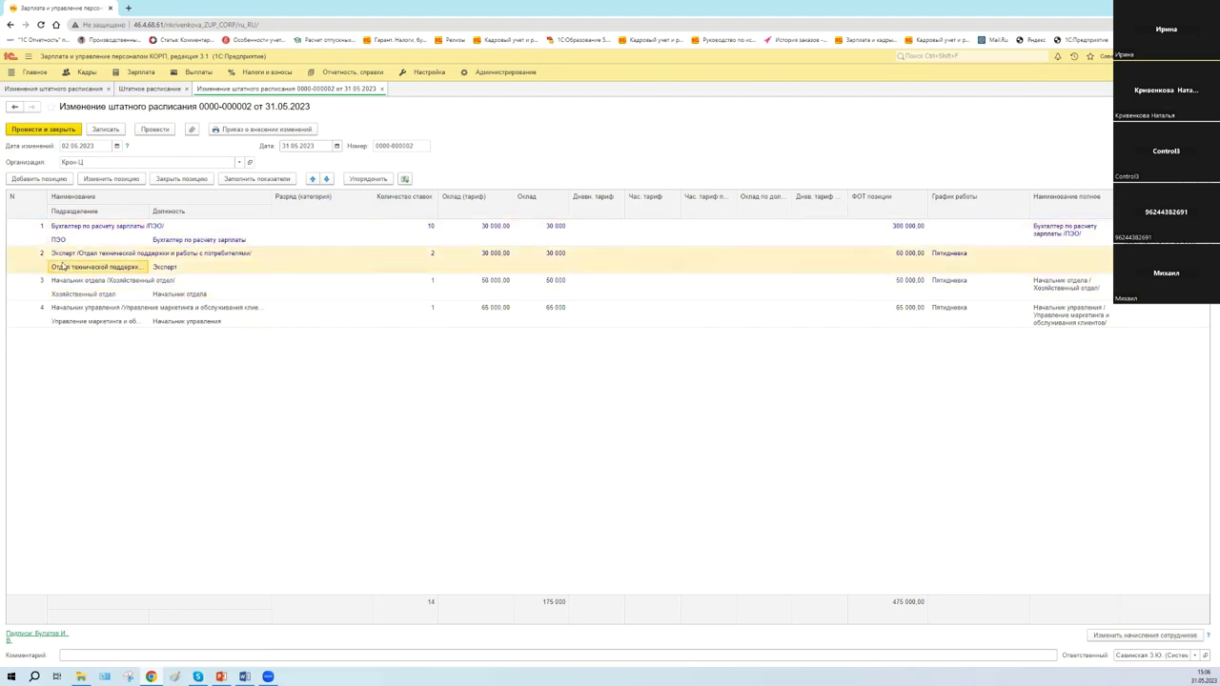
pyautogui.click(96, 228)
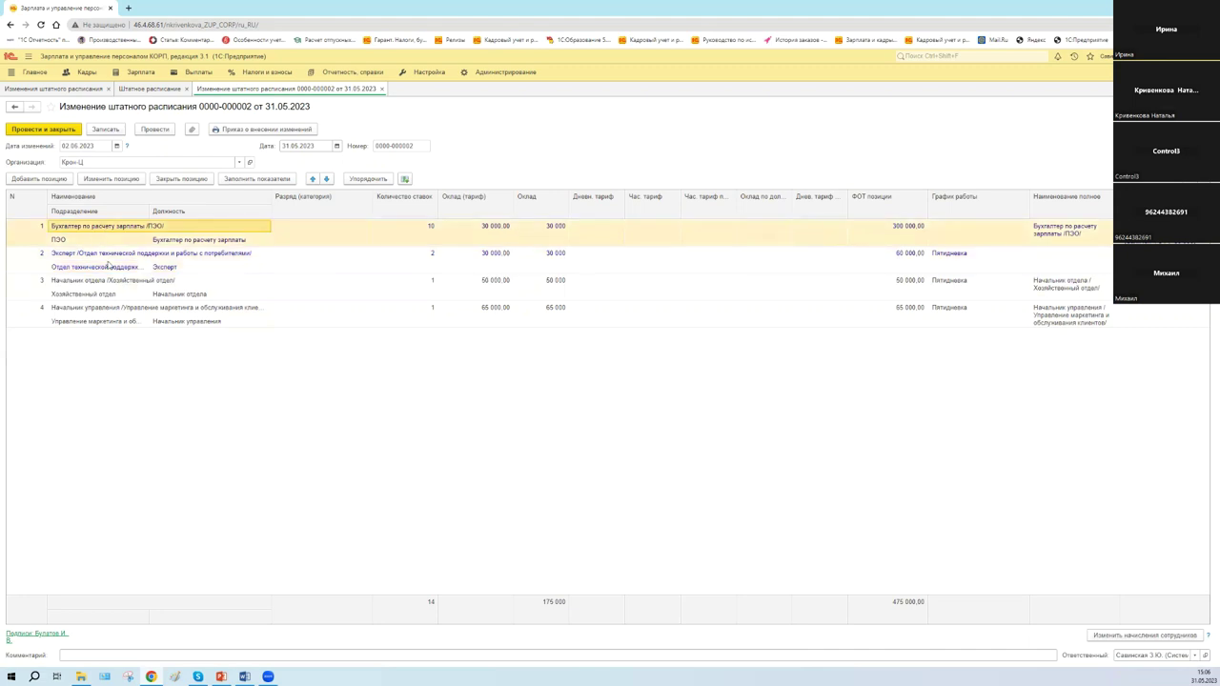
pyautogui.click(109, 267)
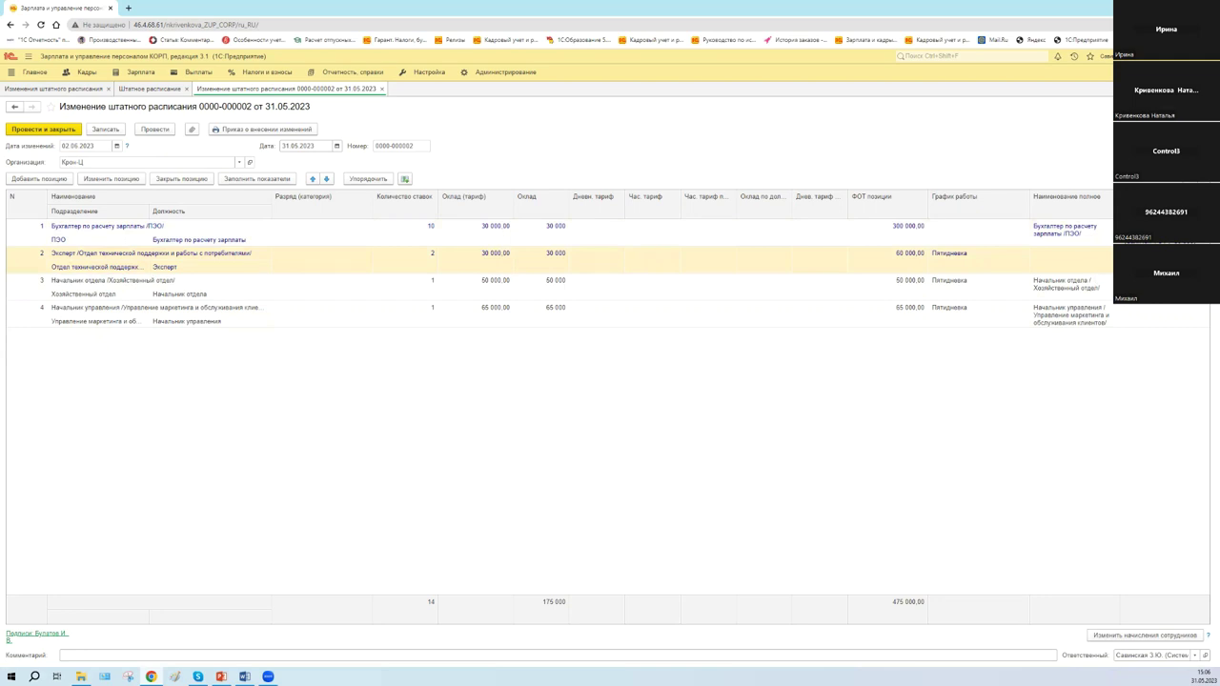
pyautogui.click(105, 233)
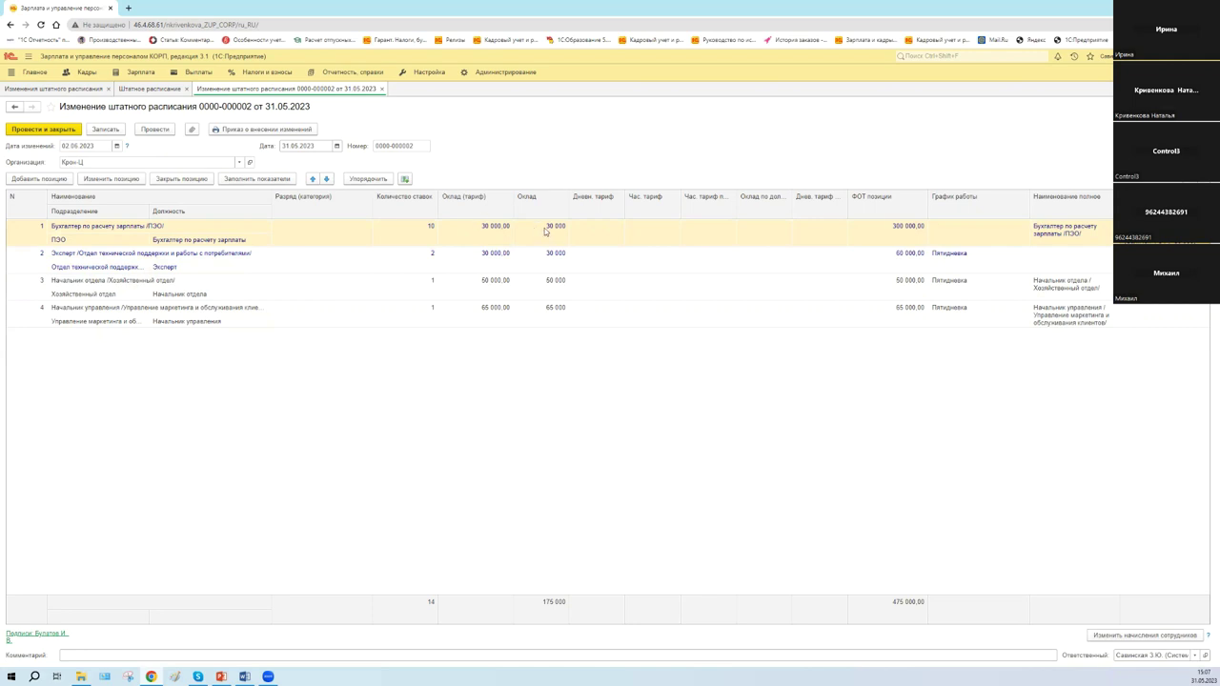
pyautogui.press('Down')
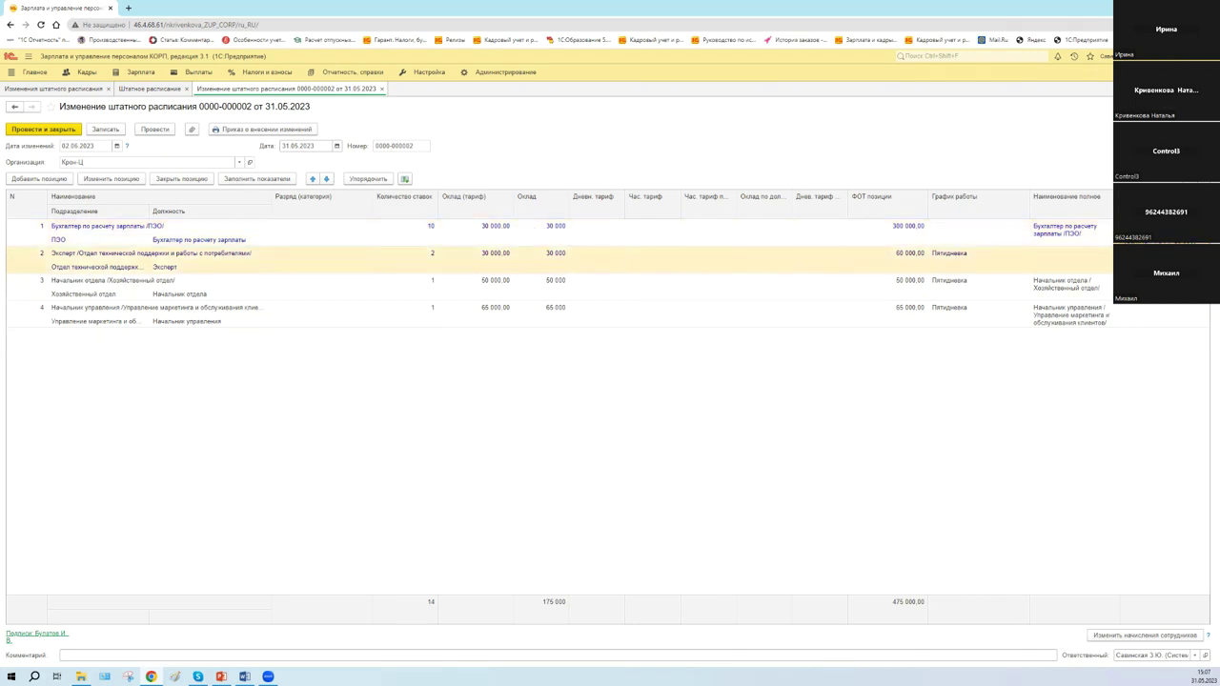
# Set the Оклад of the Начальник отдела /Хозяйственный отдел/ position to 60 000
pyautogui.click(490, 292)
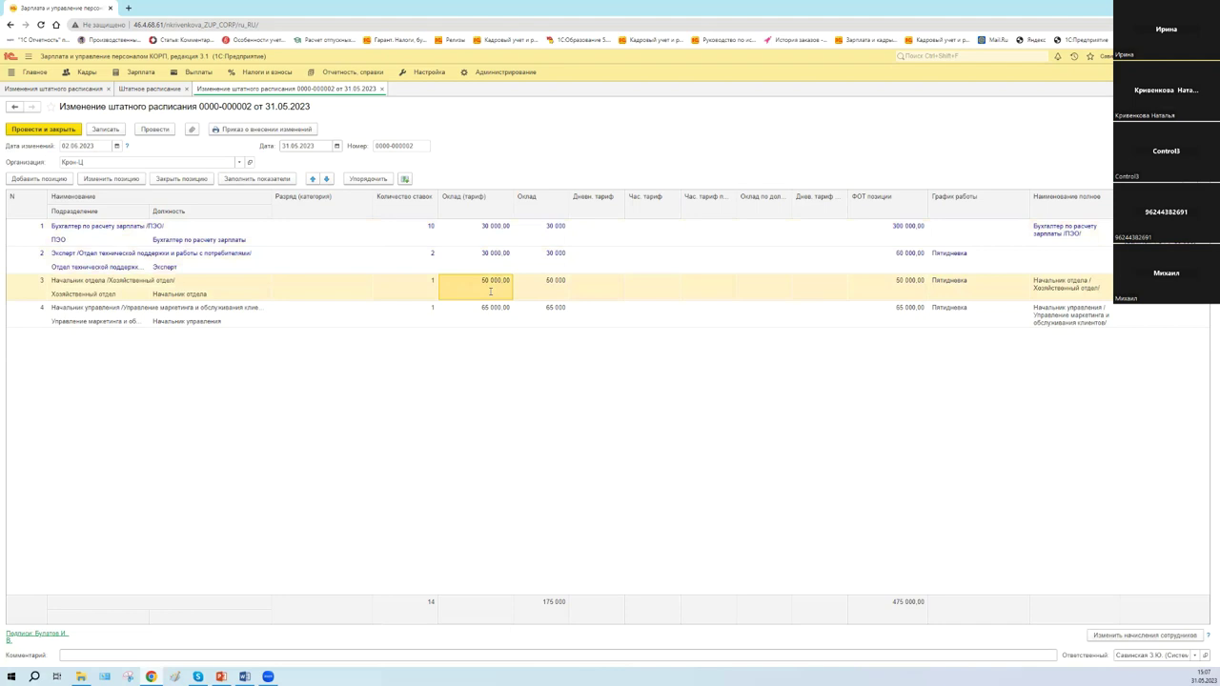
pyautogui.doubleClick(490, 292)
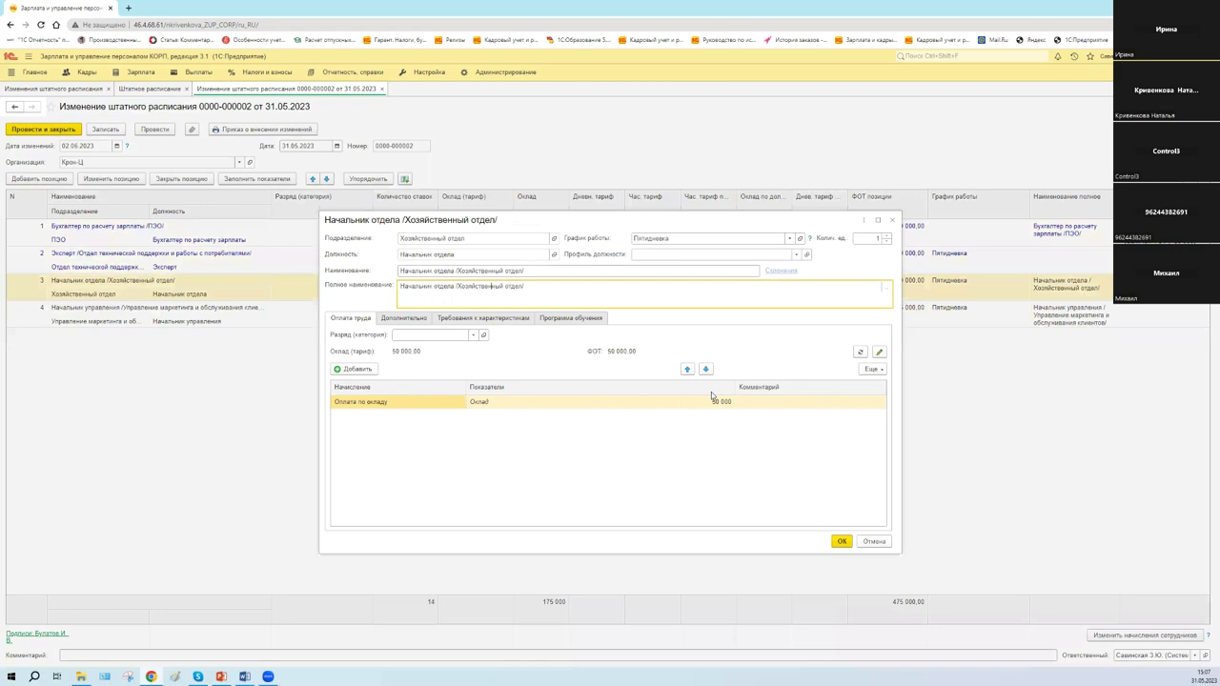
pyautogui.write('60000')
pyautogui.press('Return')
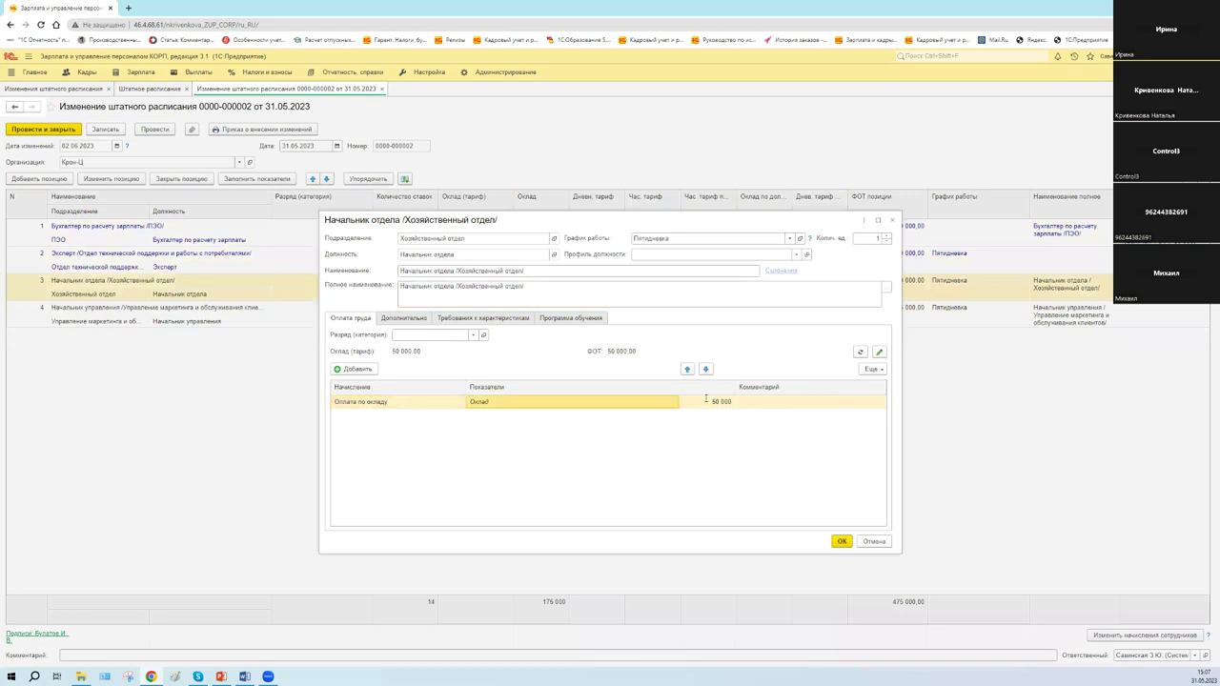
pyautogui.hotkey('ctrl', 'Return')
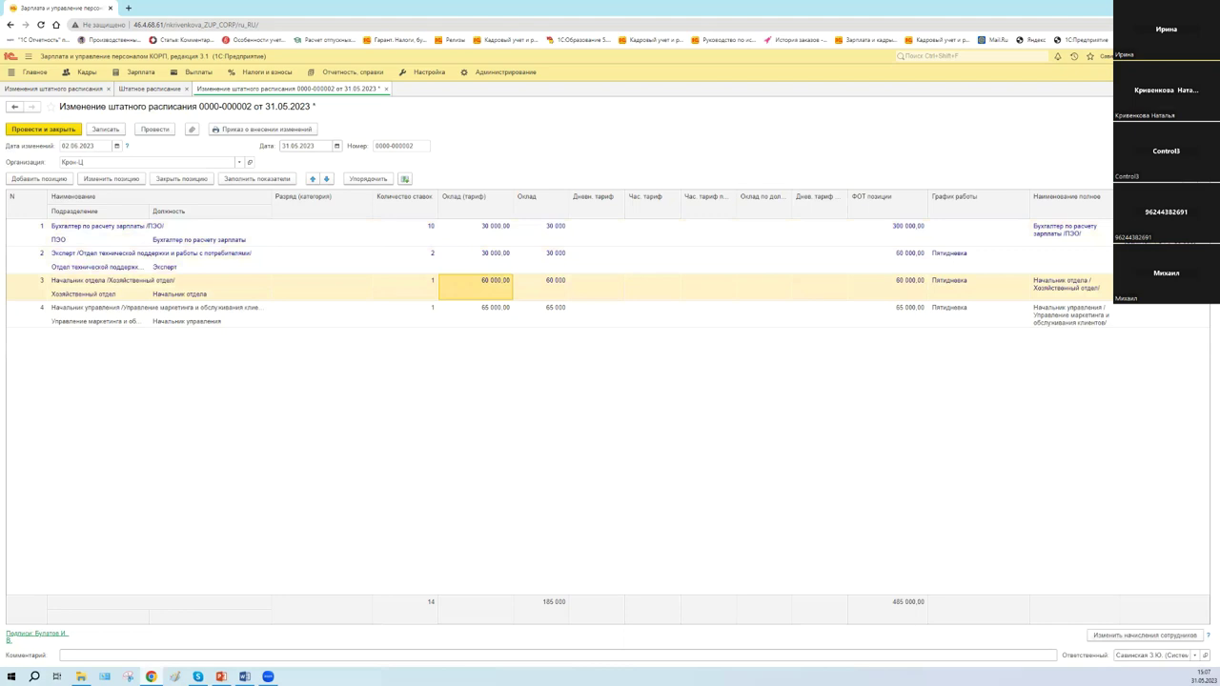
# Add Начальник управления /Управление обеспечения безопасности/ to the document as a position being closed
pyautogui.press('Return')
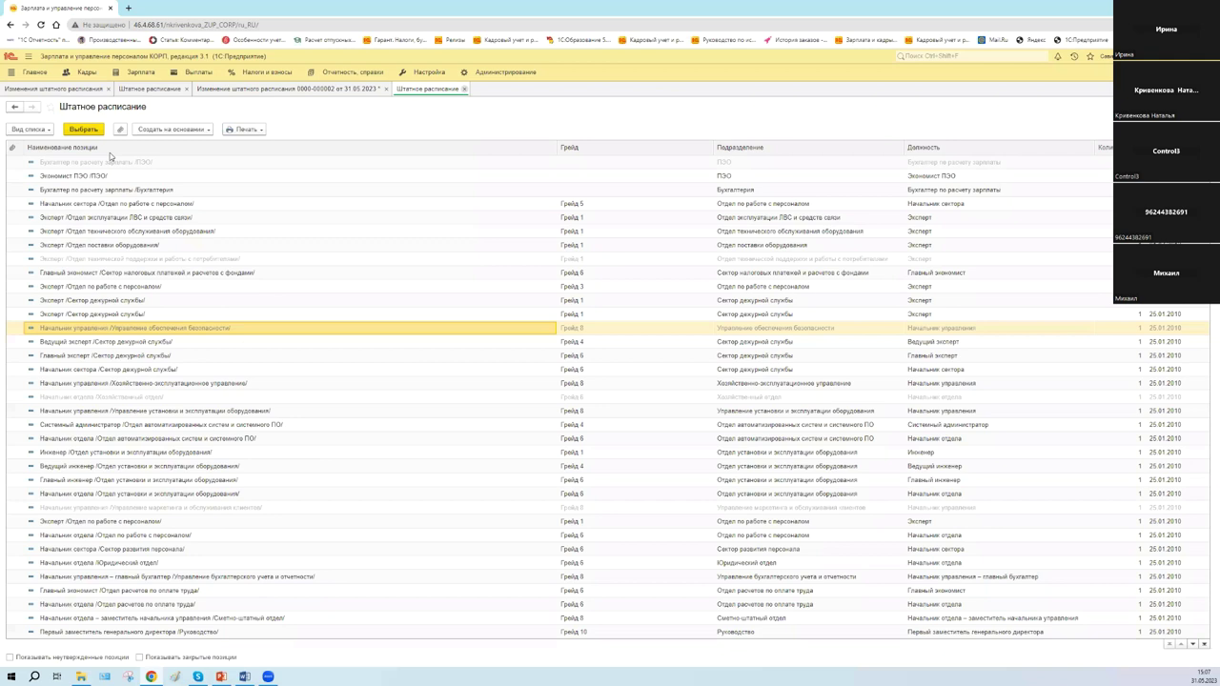
pyautogui.press('Return')
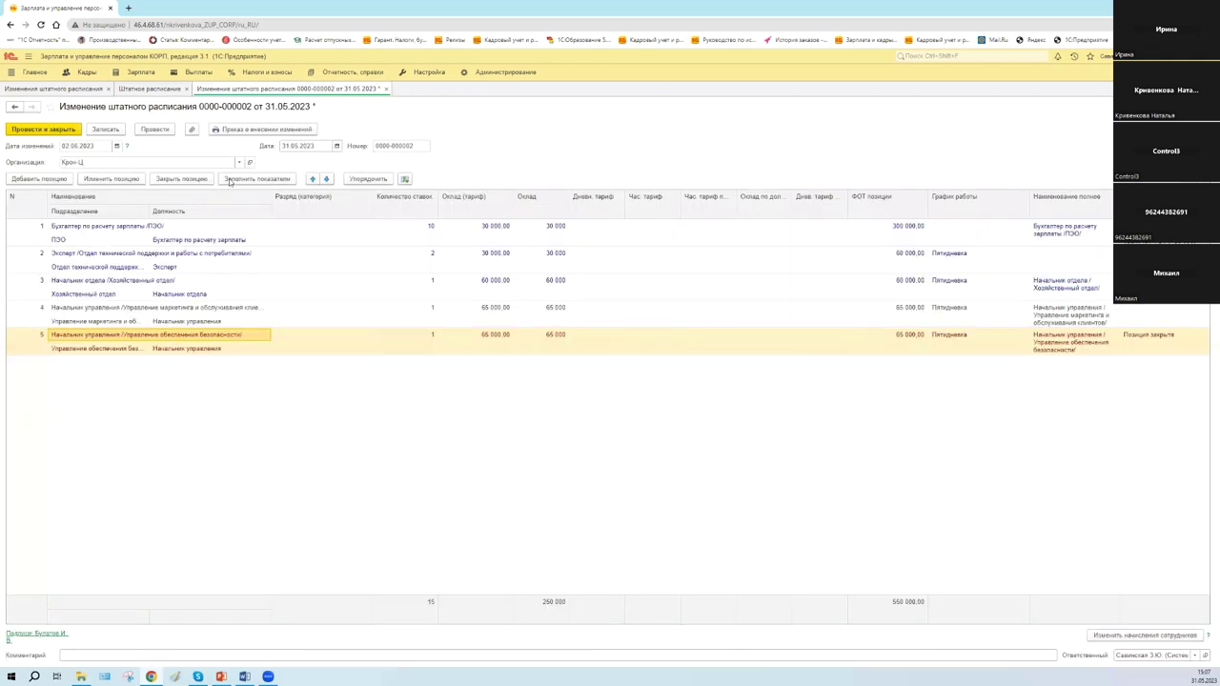
# Mark the Начальник управления position of the marketing and customer service department as closed, and delete its row from the document
pyautogui.press('Up')
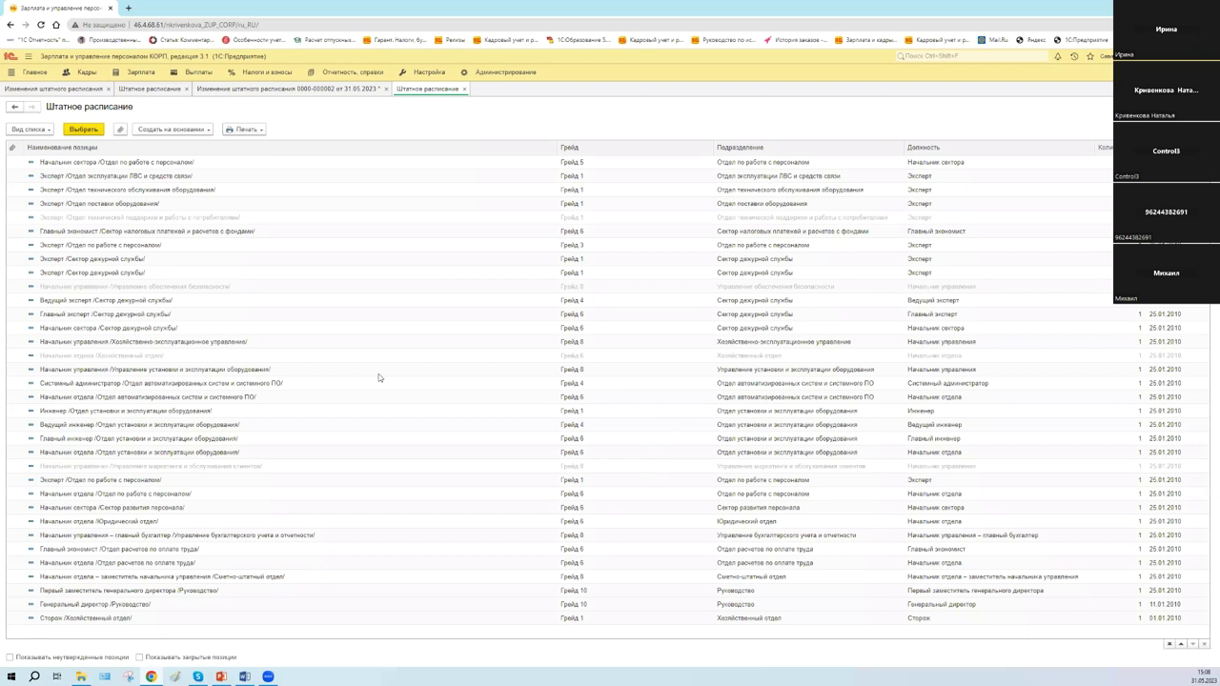
pyautogui.doubleClick(95, 463)
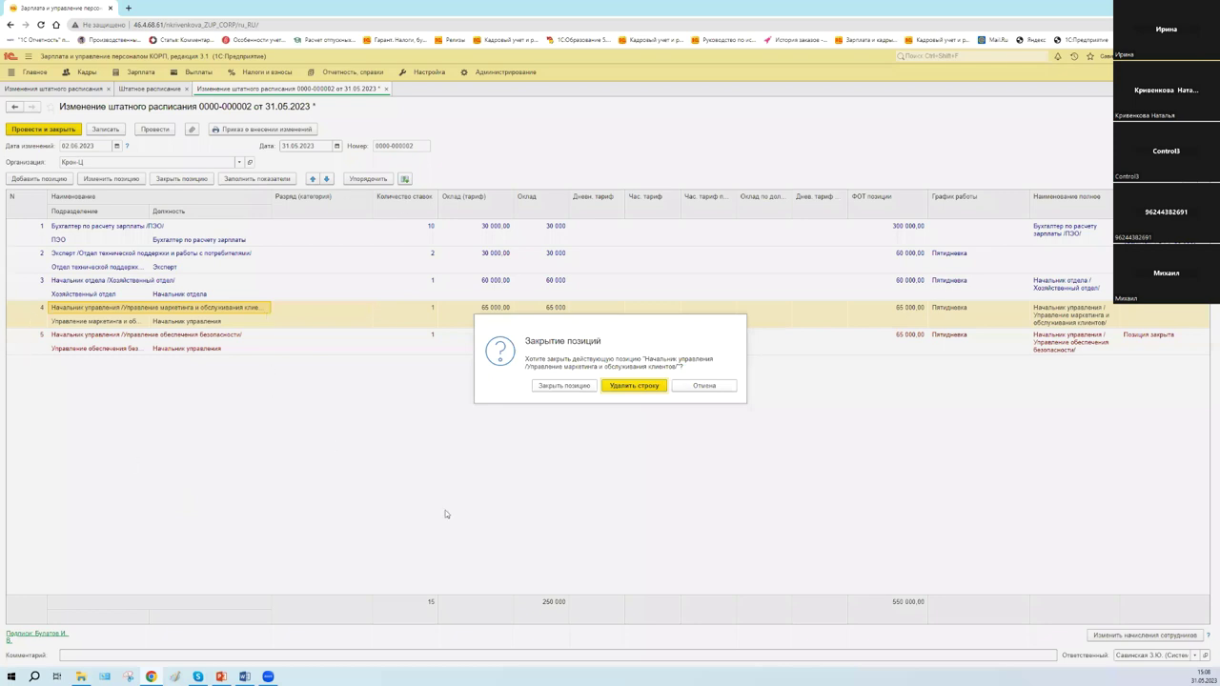
pyautogui.click(584, 387)
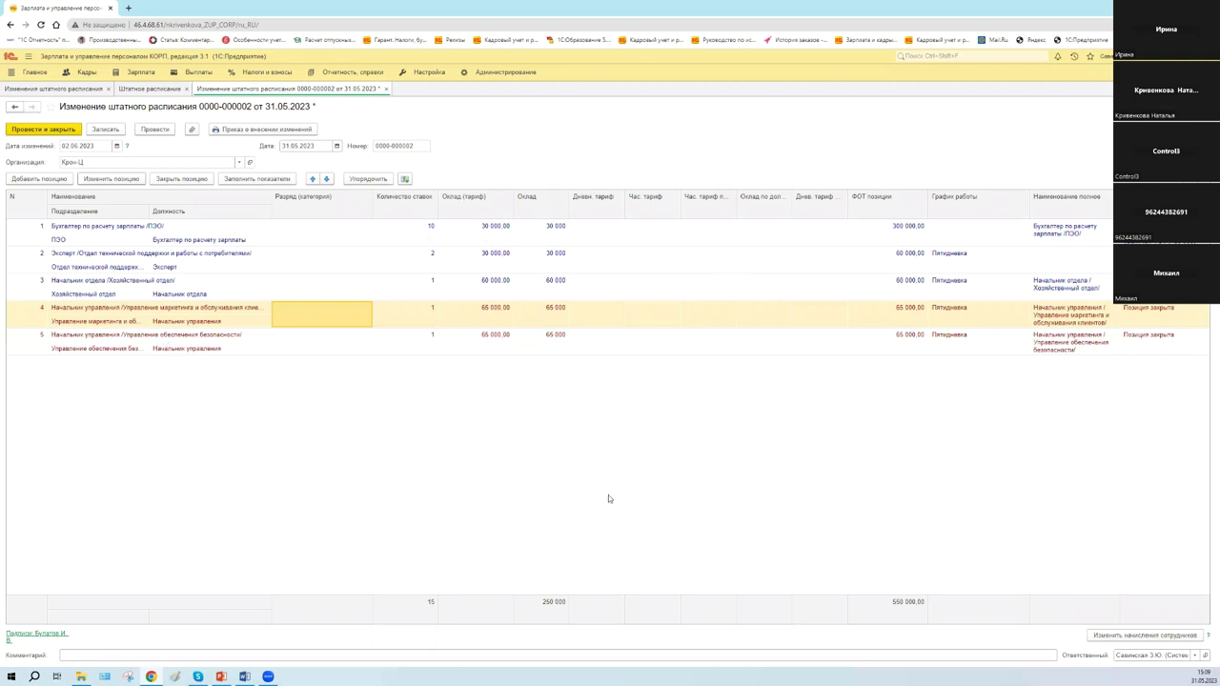
pyautogui.press('Delete')
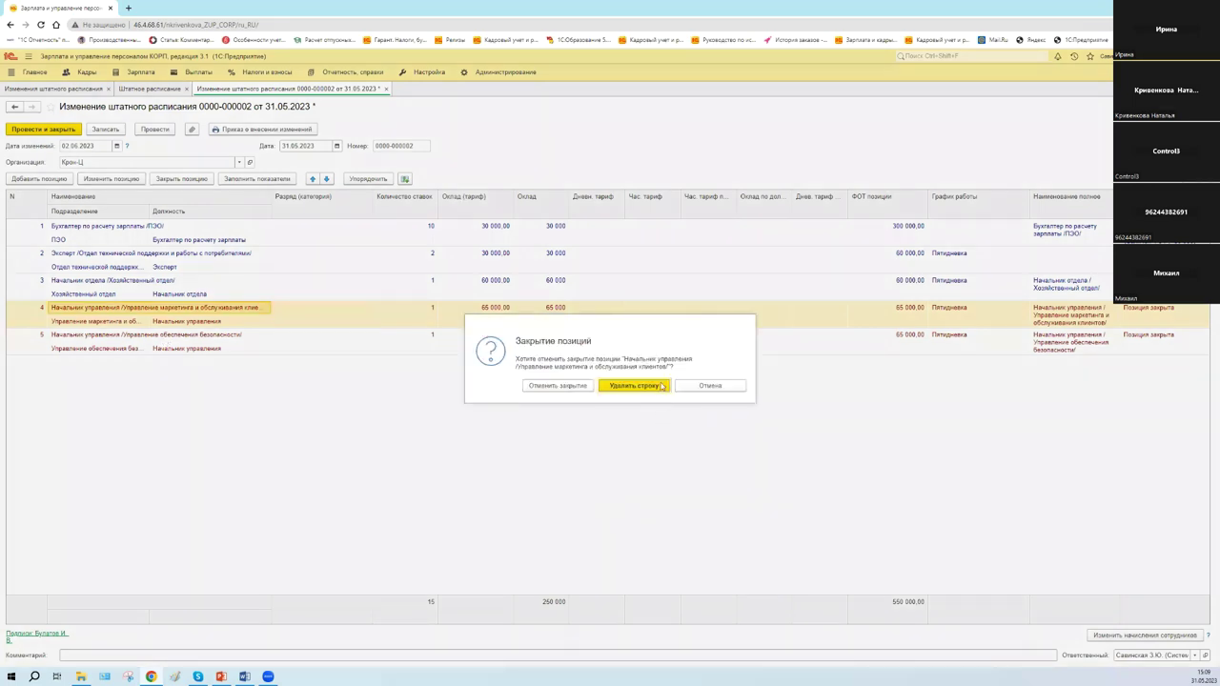
pyautogui.click(661, 388)
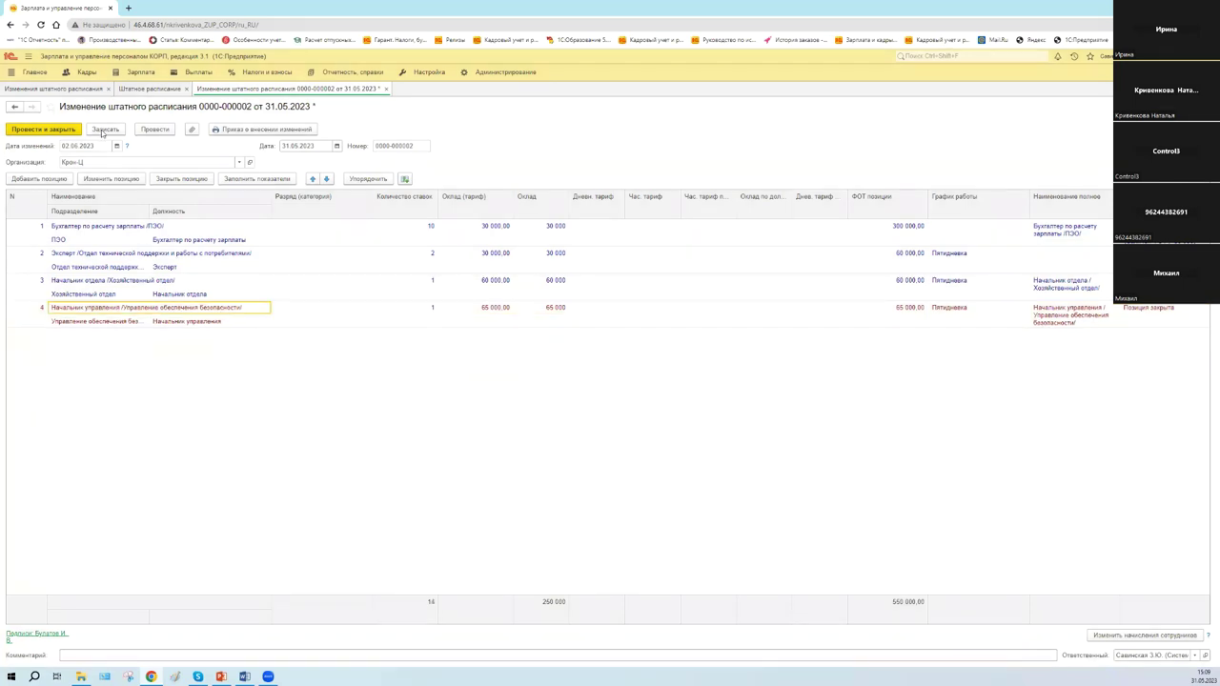
# Save the staffing-table change document and compare its changed position rows with the row of the closed position
pyautogui.click(103, 130)
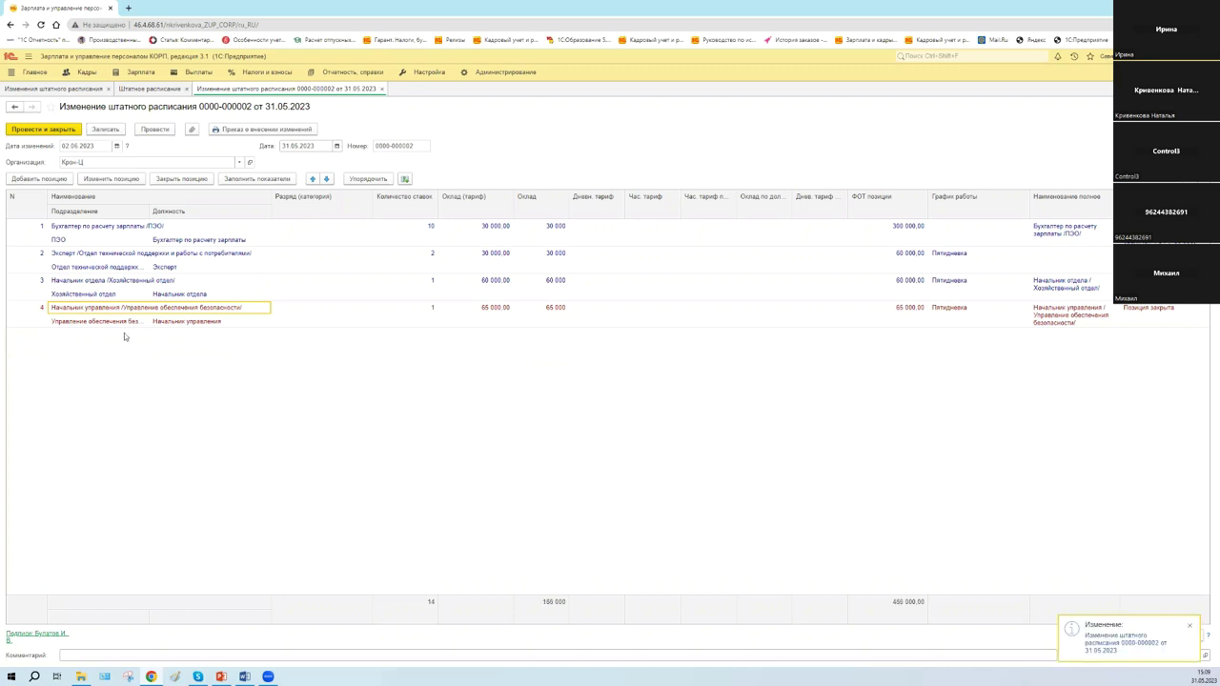
pyautogui.click(133, 271)
pyautogui.click(128, 295)
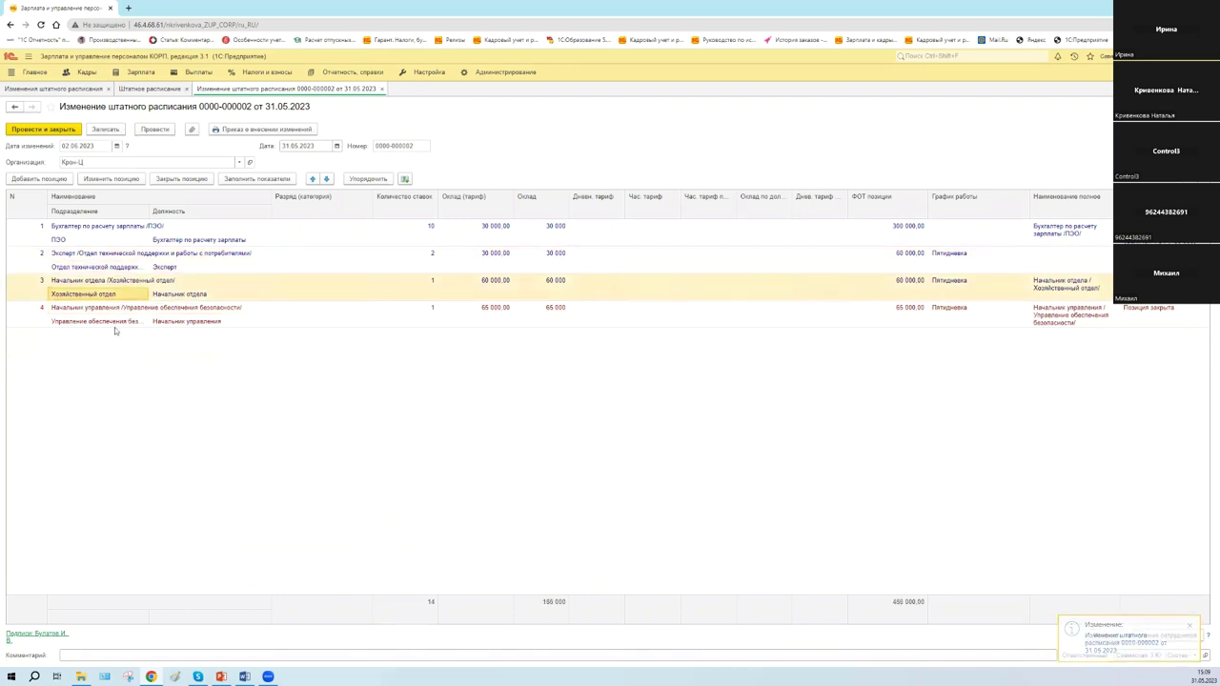
pyautogui.click(124, 239)
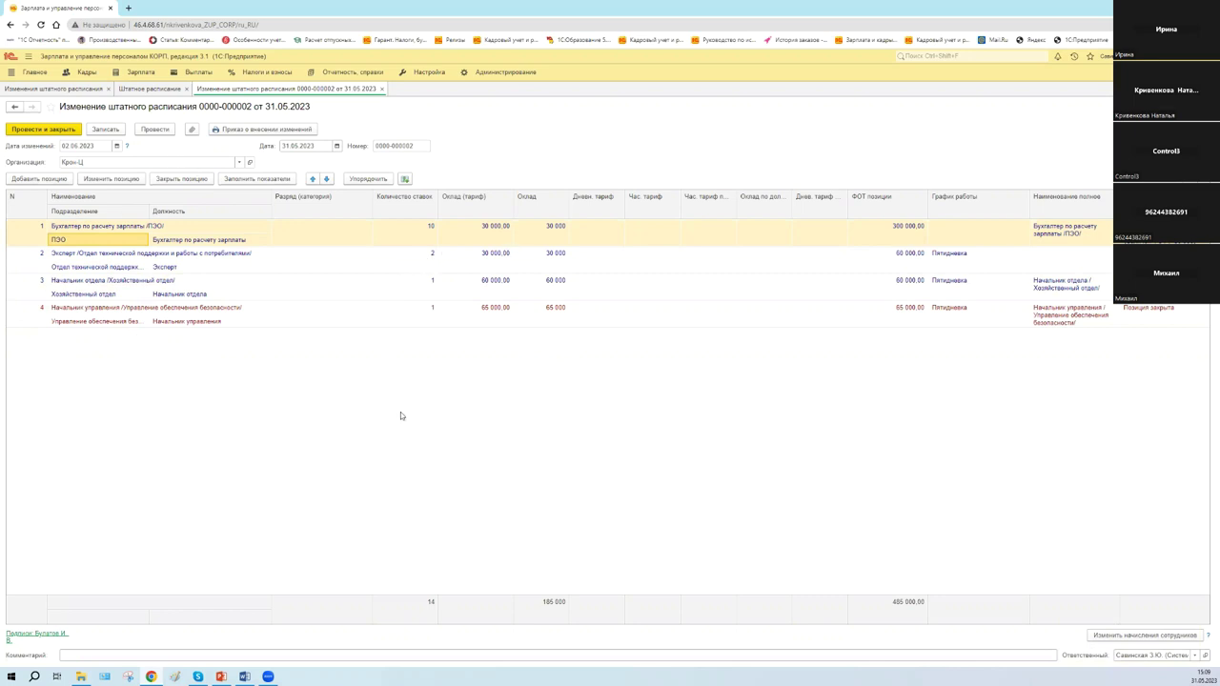
pyautogui.click(84, 230)
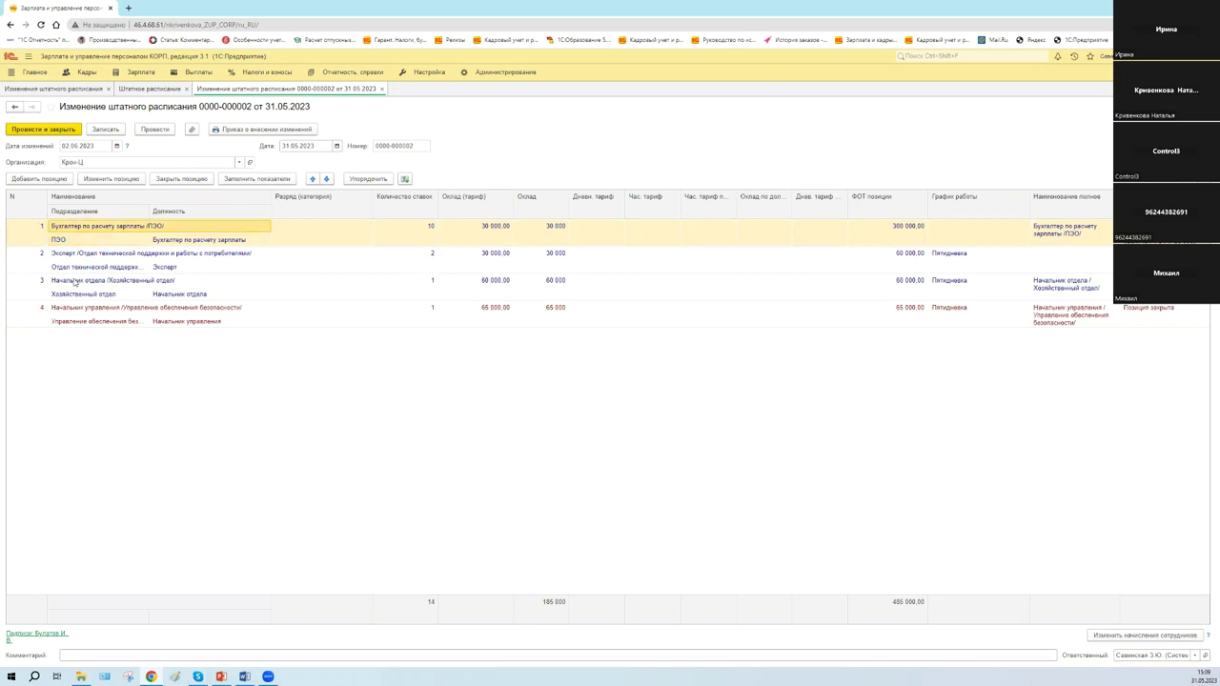
pyautogui.click(76, 268)
pyautogui.click(87, 293)
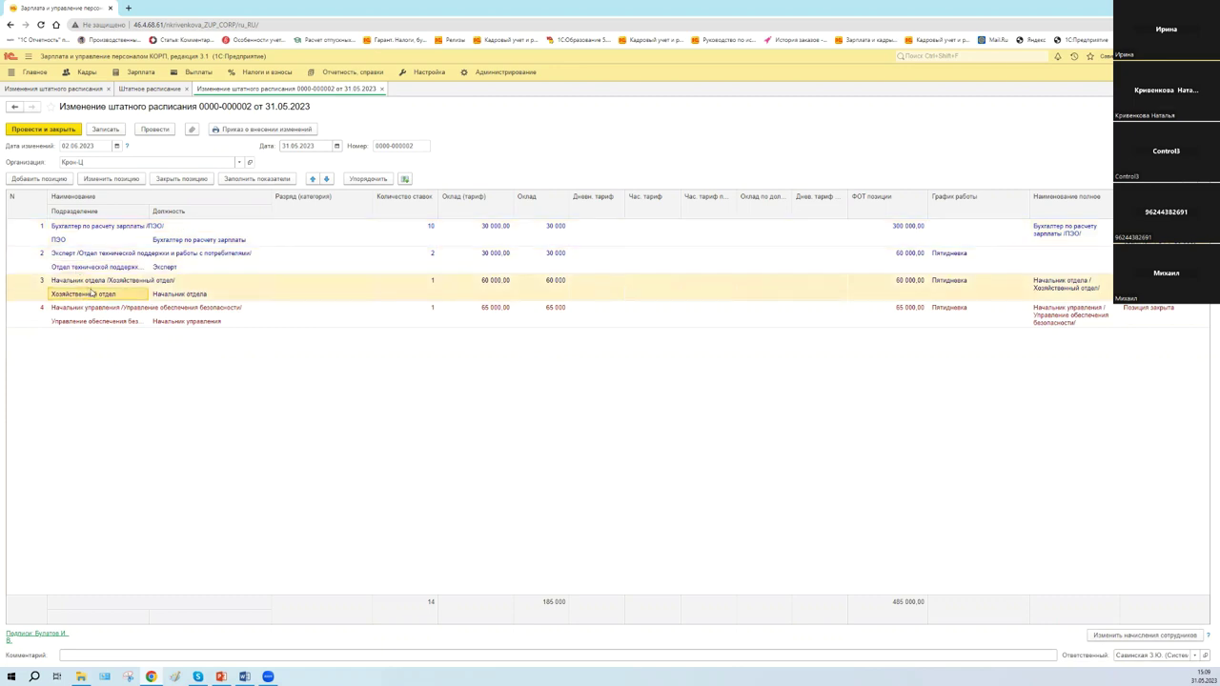
pyautogui.click(93, 312)
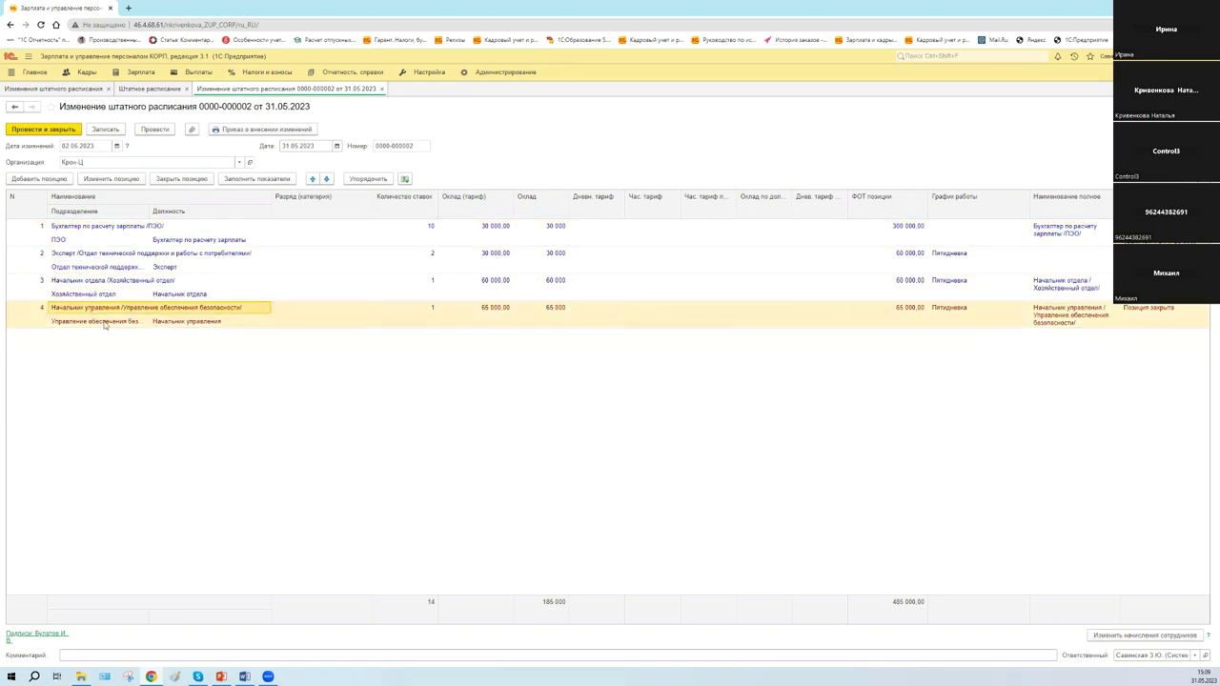
# Add a new position to the document with Подразделение Сектор дежурной службы and Должность Экономист ПЭО
pyautogui.click(52, 179)
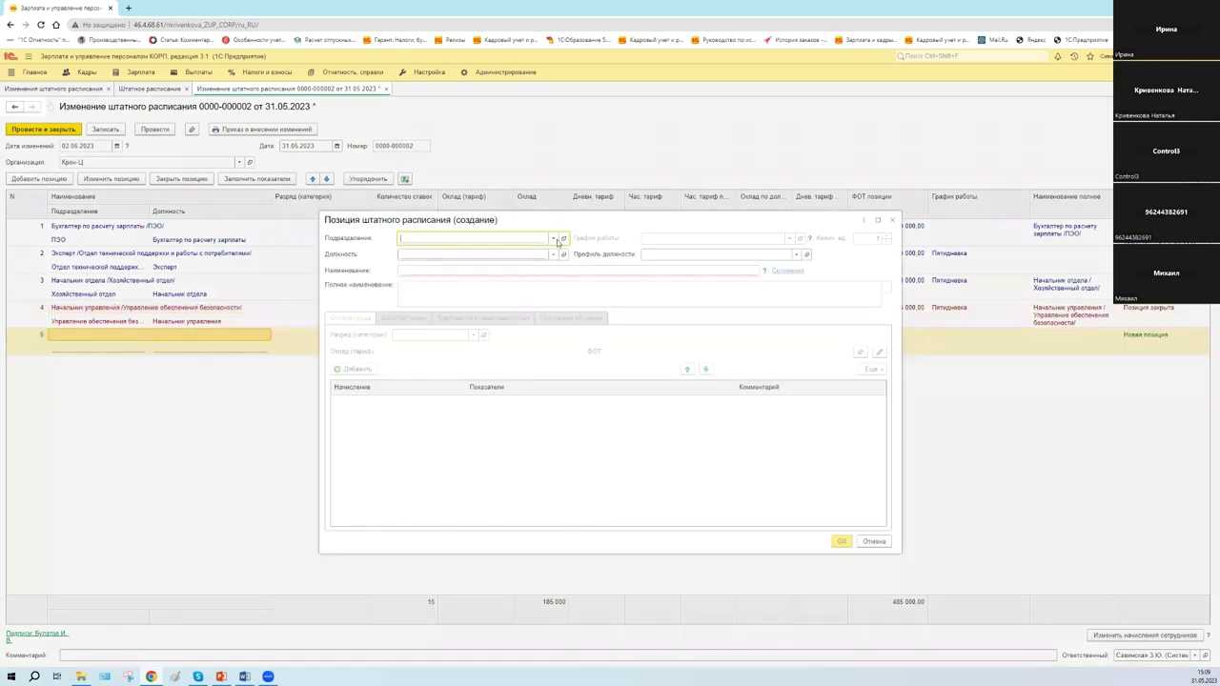
pyautogui.click(553, 239)
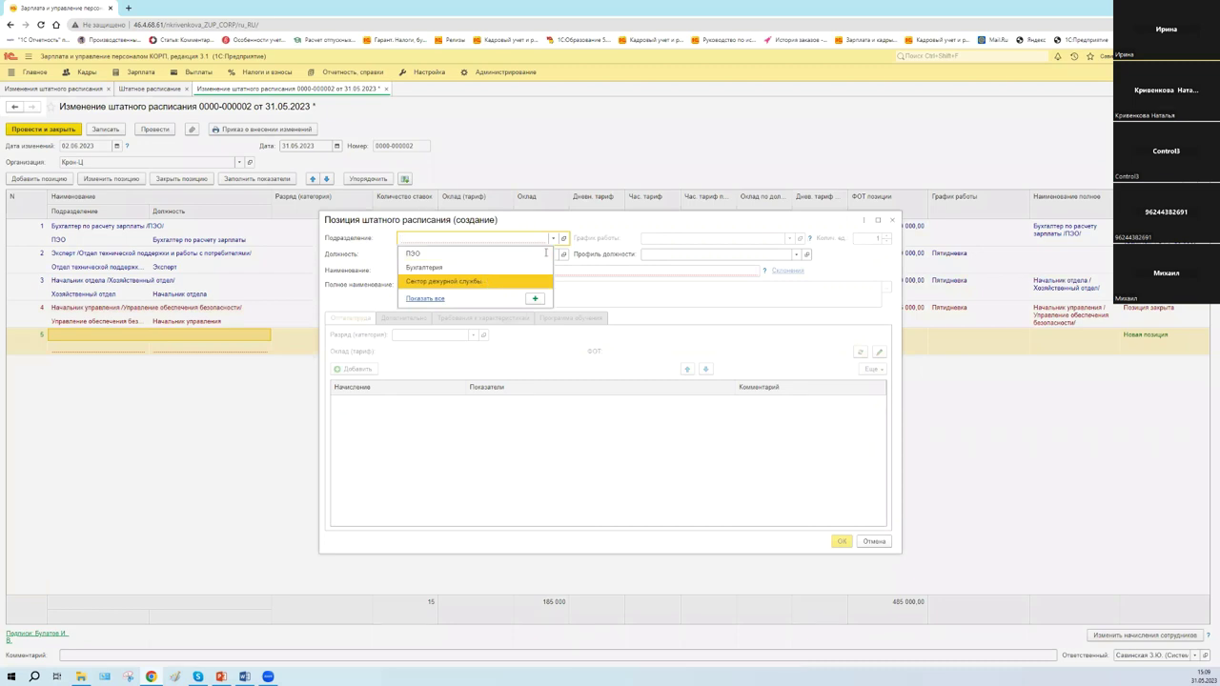
pyautogui.click(487, 282)
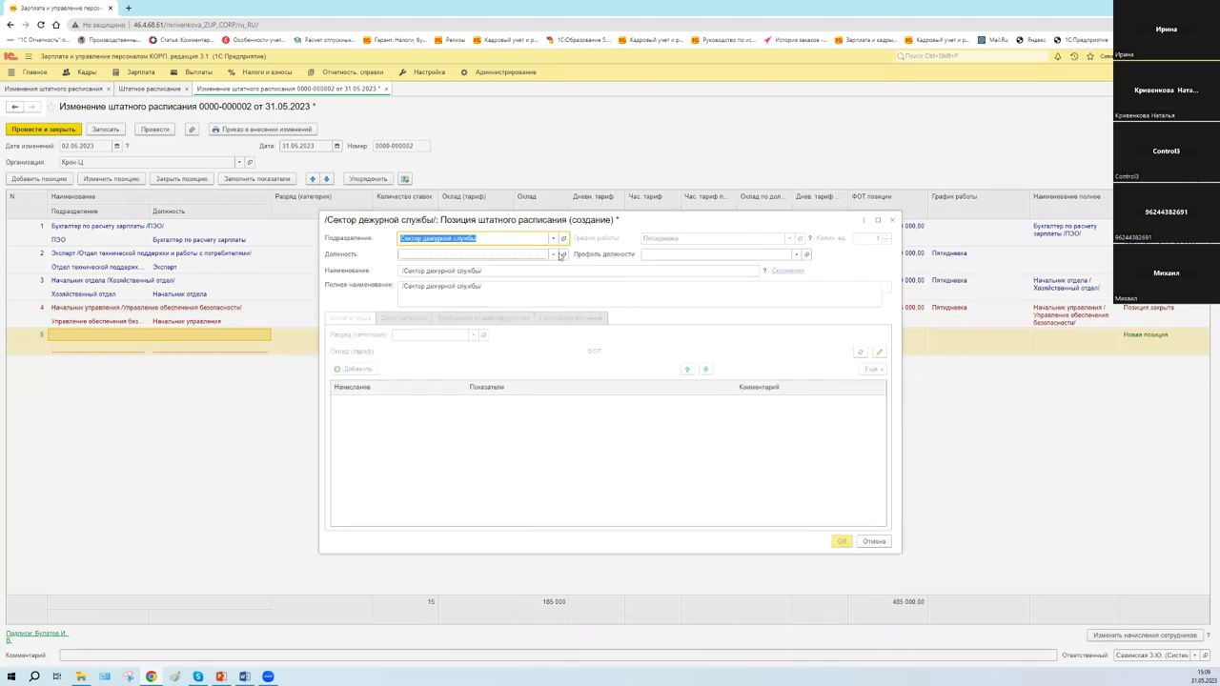
pyautogui.click(554, 253)
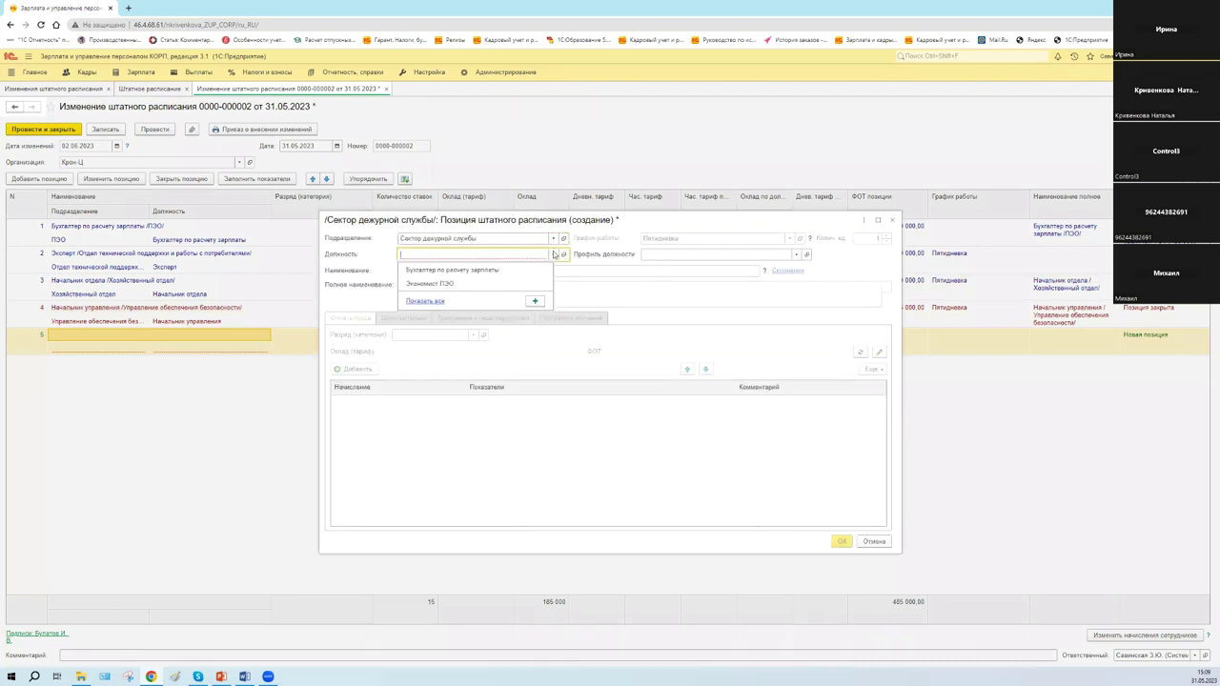
pyautogui.click(437, 285)
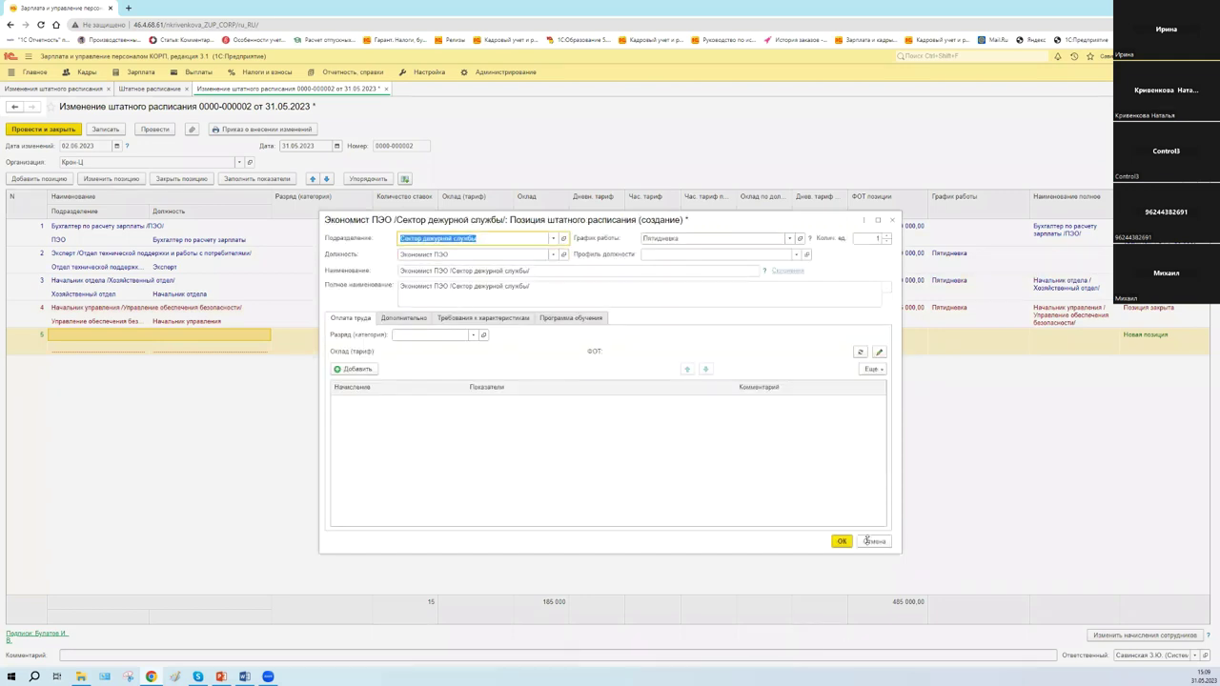
pyautogui.click(841, 541)
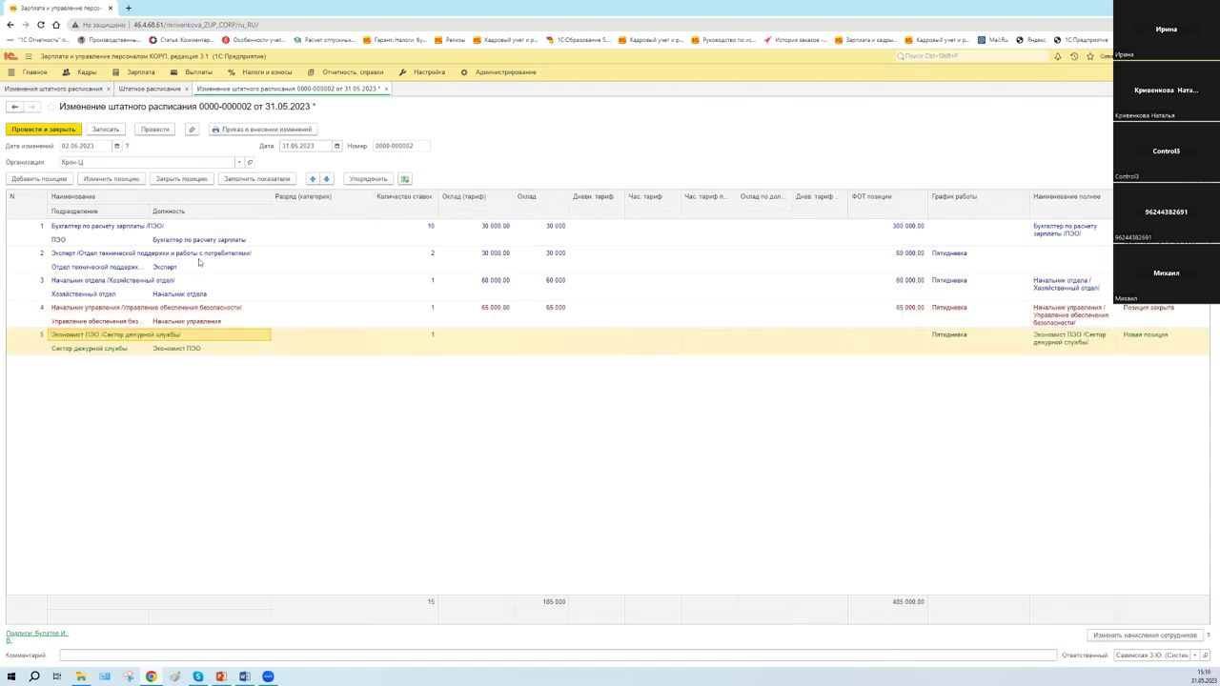
# Compare how the changed, closed and newly added positions are marked in the document's rows
pyautogui.click(176, 310)
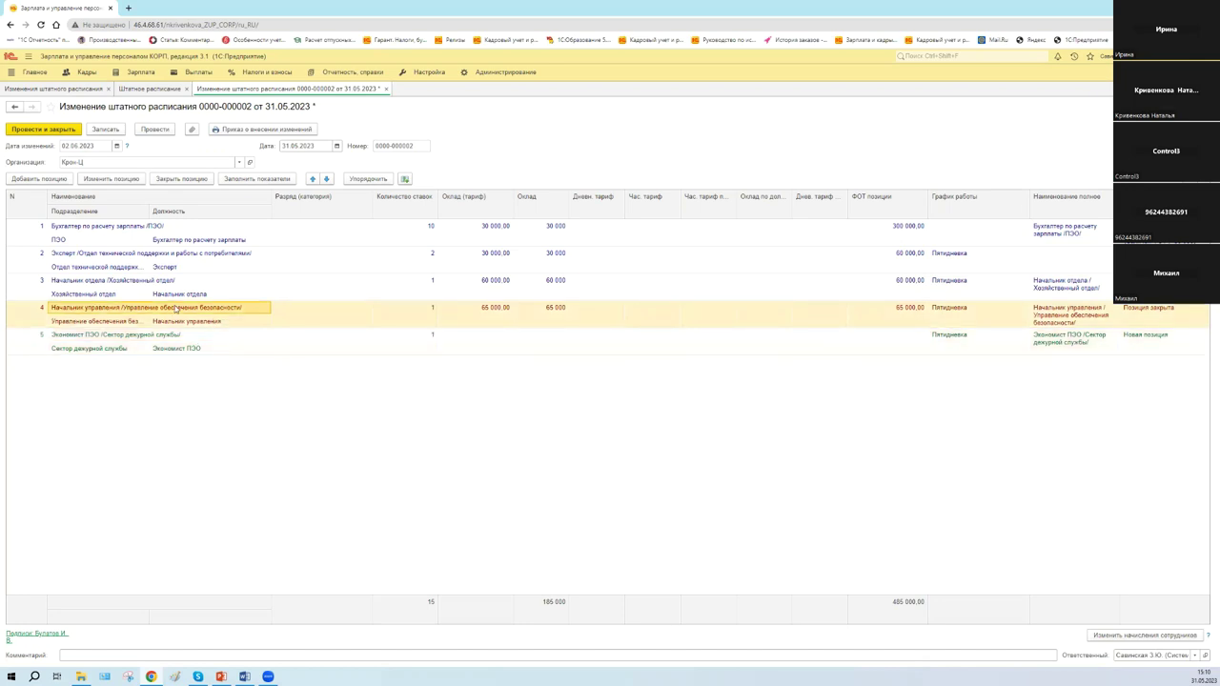
pyautogui.click(156, 234)
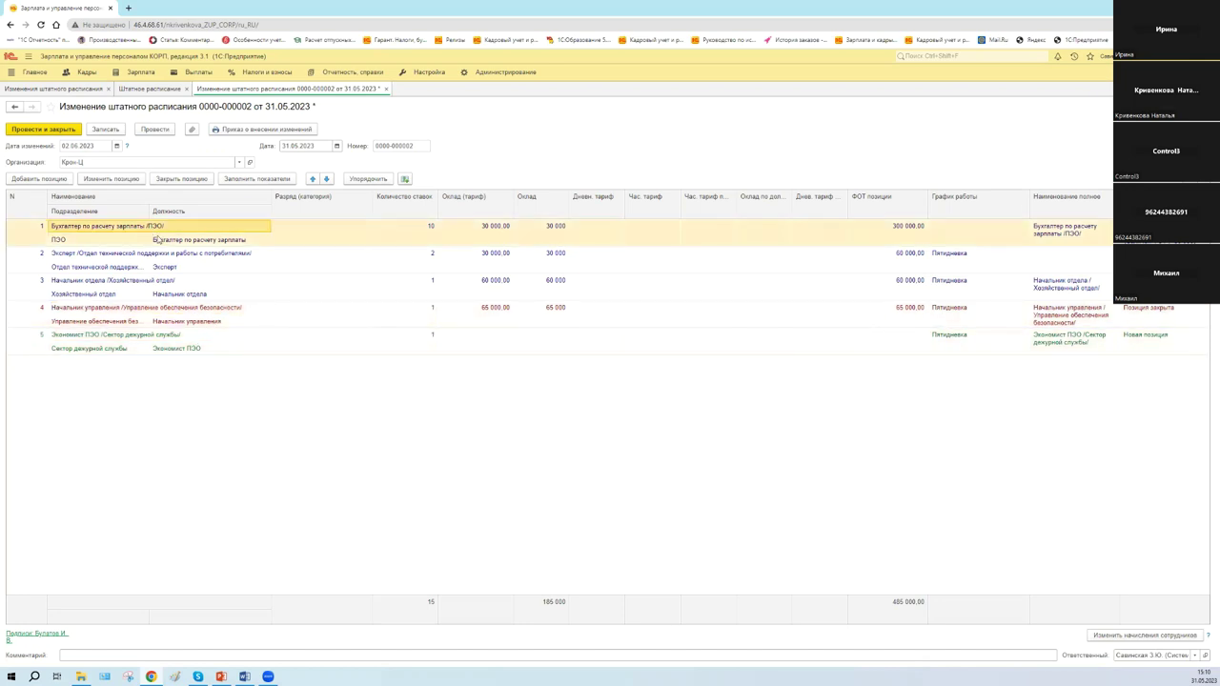
pyautogui.click(104, 319)
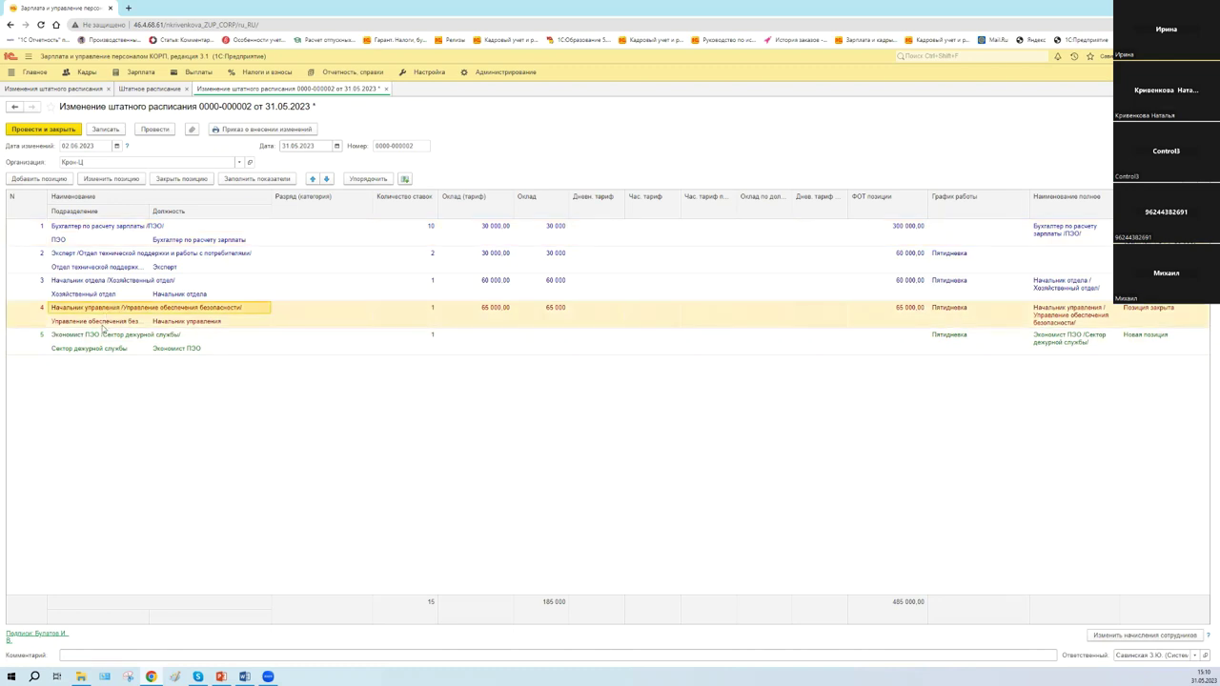
pyautogui.click(94, 349)
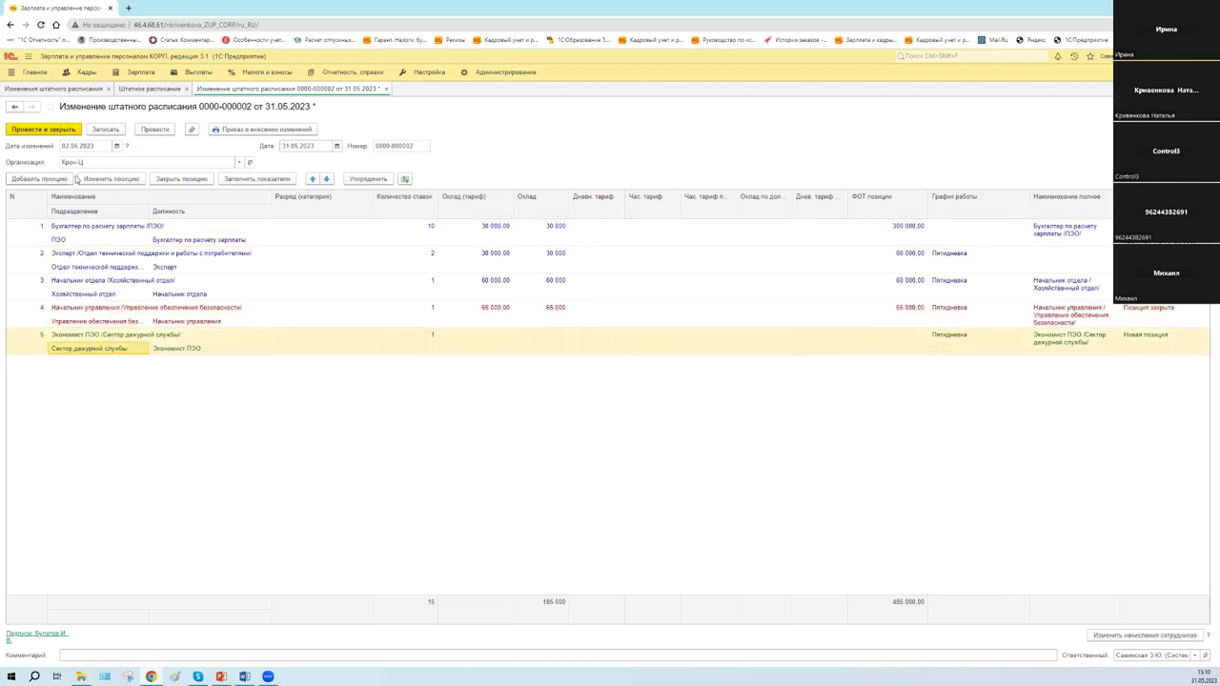
# Add Главный эксперт /Сектор дежурной службы/ and Начальник сектора /Сектор развития персонала/ to the document as existing positions being changed
pyautogui.click(124, 179)
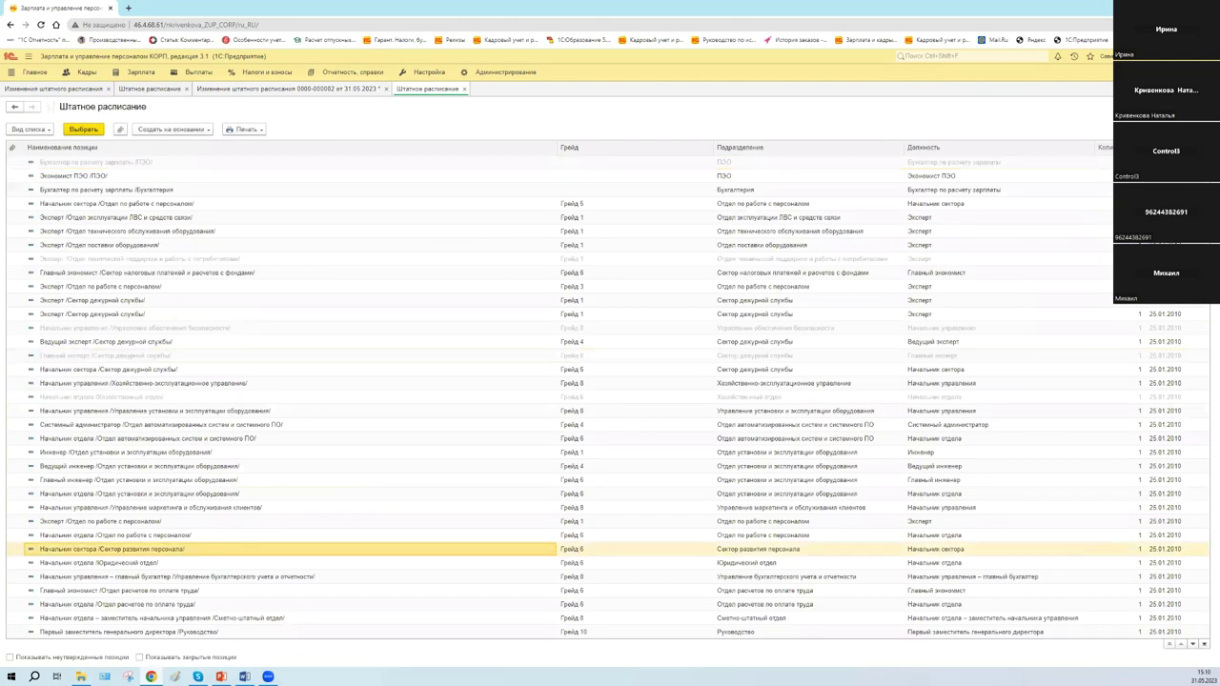
pyautogui.press('Return')
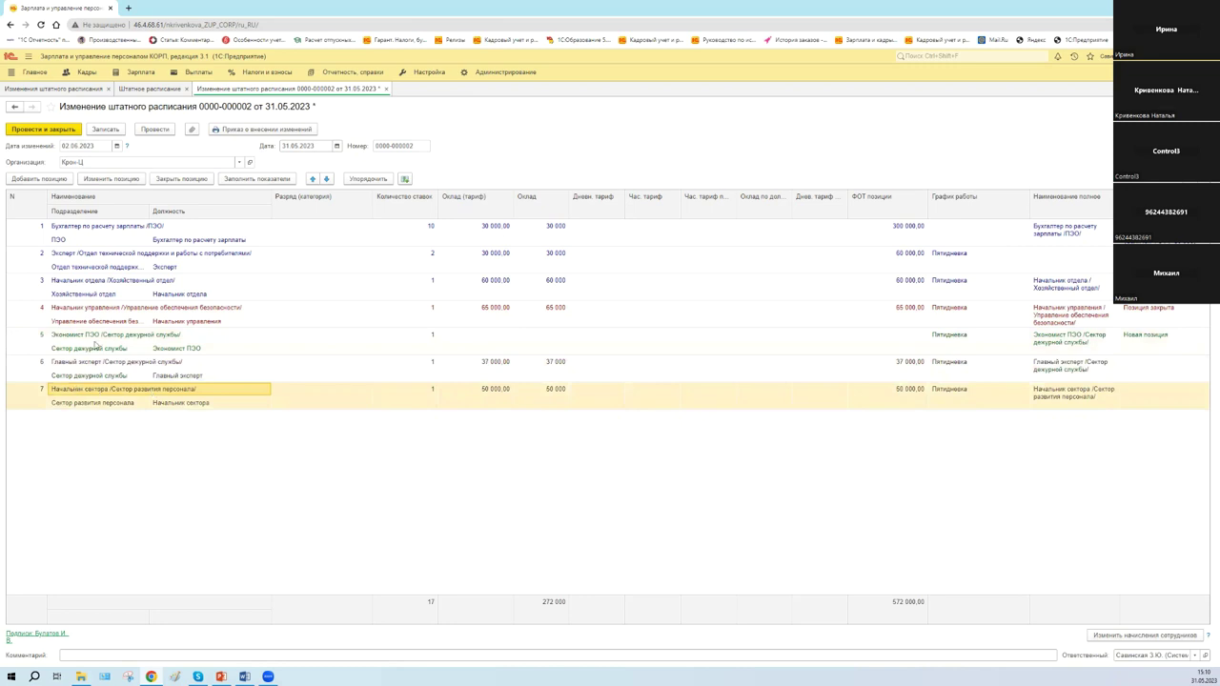
pyautogui.press('Up')
pyautogui.press('Down')
# Delete the rows of Главный эксперт and Начальник сектора without closing those positions, and save the document
pyautogui.click(108, 377)
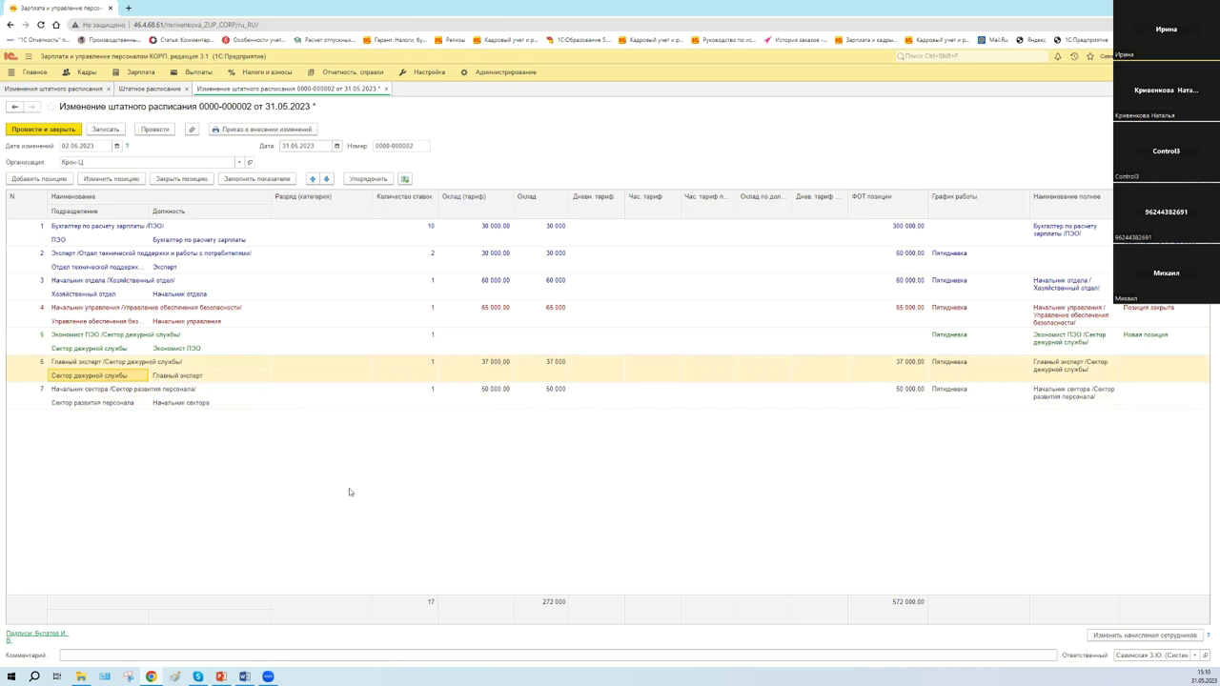
pyautogui.press('Delete')
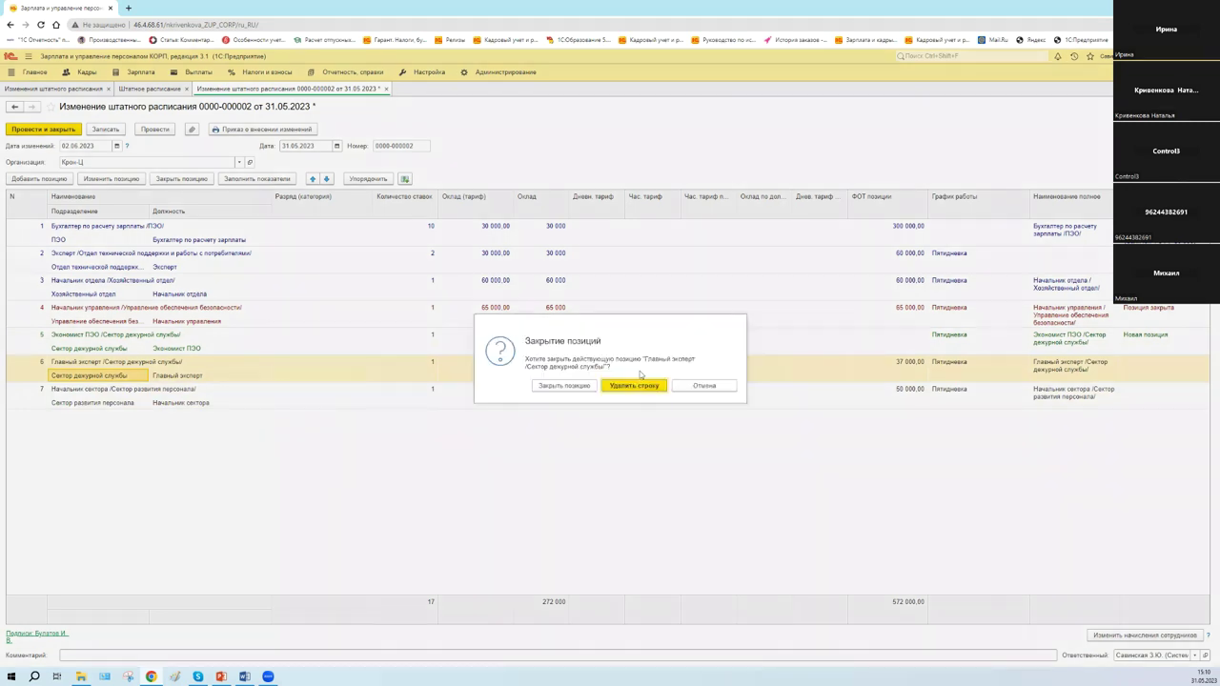
pyautogui.click(637, 385)
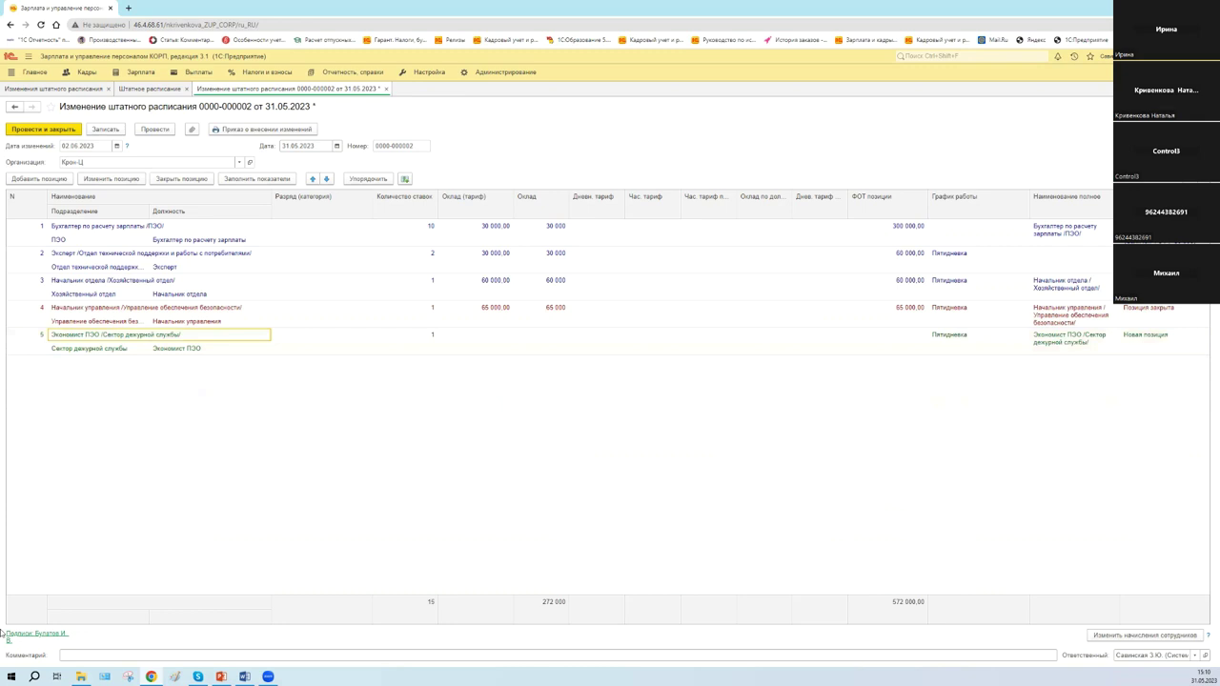
pyautogui.hotkey('ctrl', 's')
# Examine the dates and effective months in the Изменения штатного расписания list, then revisit the 02.06.2023 change document and close it
pyautogui.hotkey('ctrl', 'shift', 'Tab')
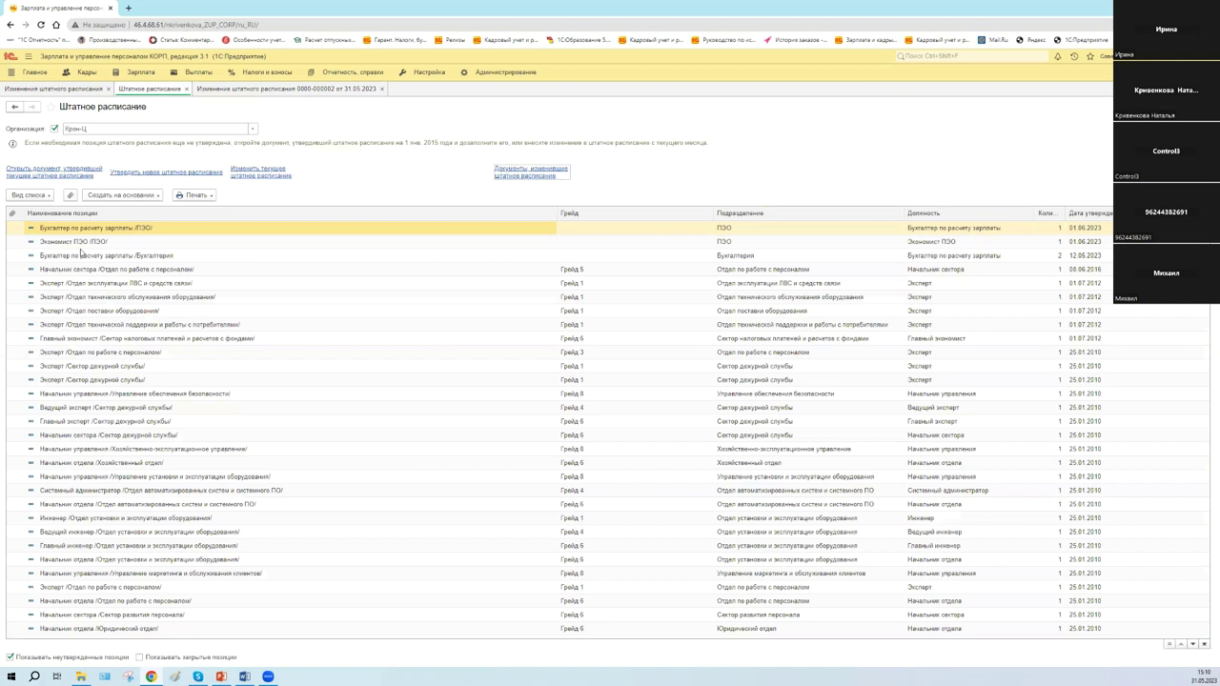
pyautogui.hotkey('ctrl', 'shift', 'Tab')
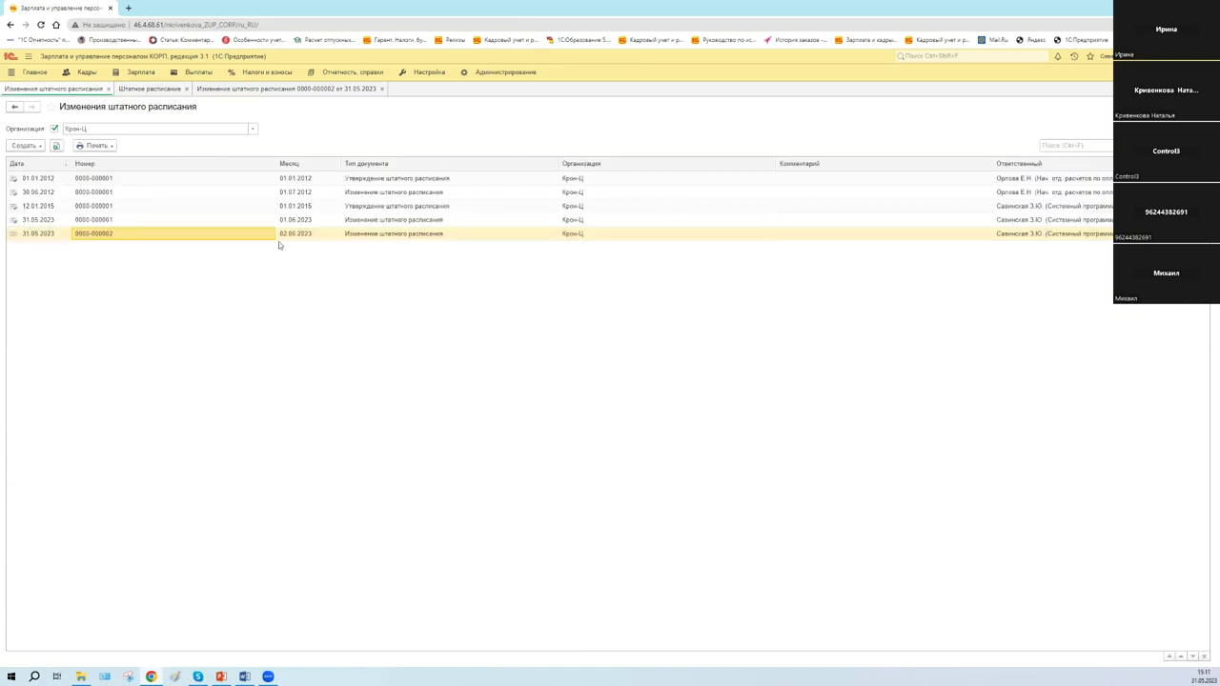
pyautogui.press('Up')
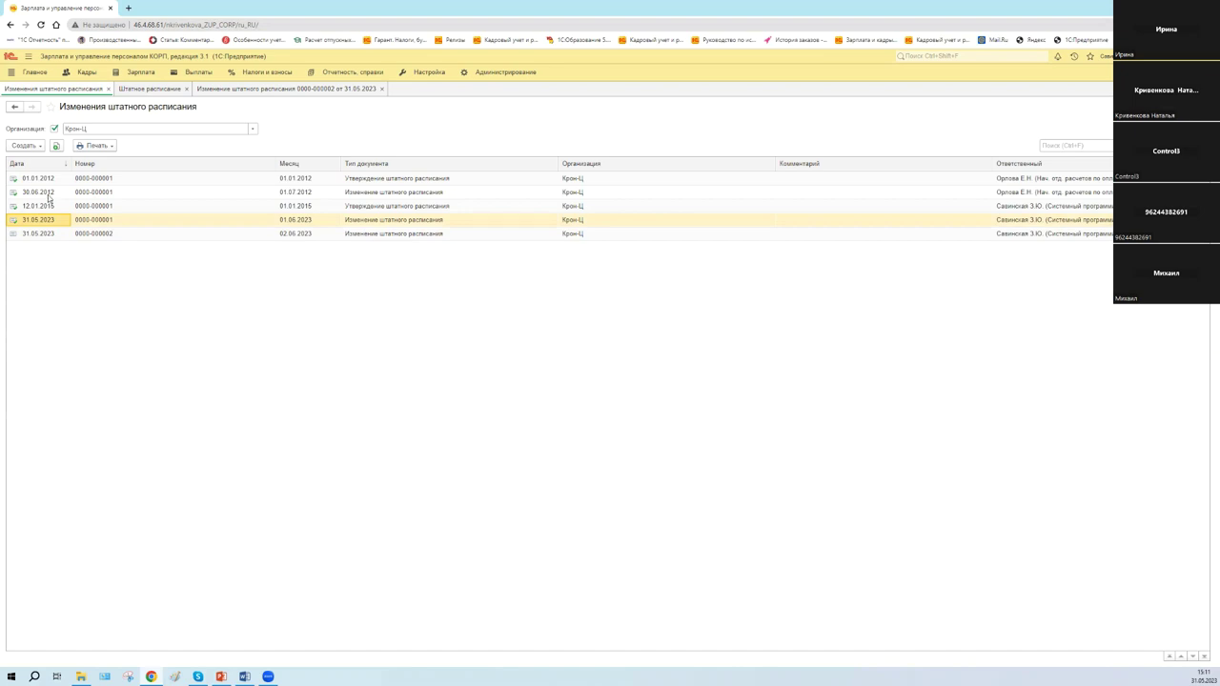
pyautogui.click(49, 193)
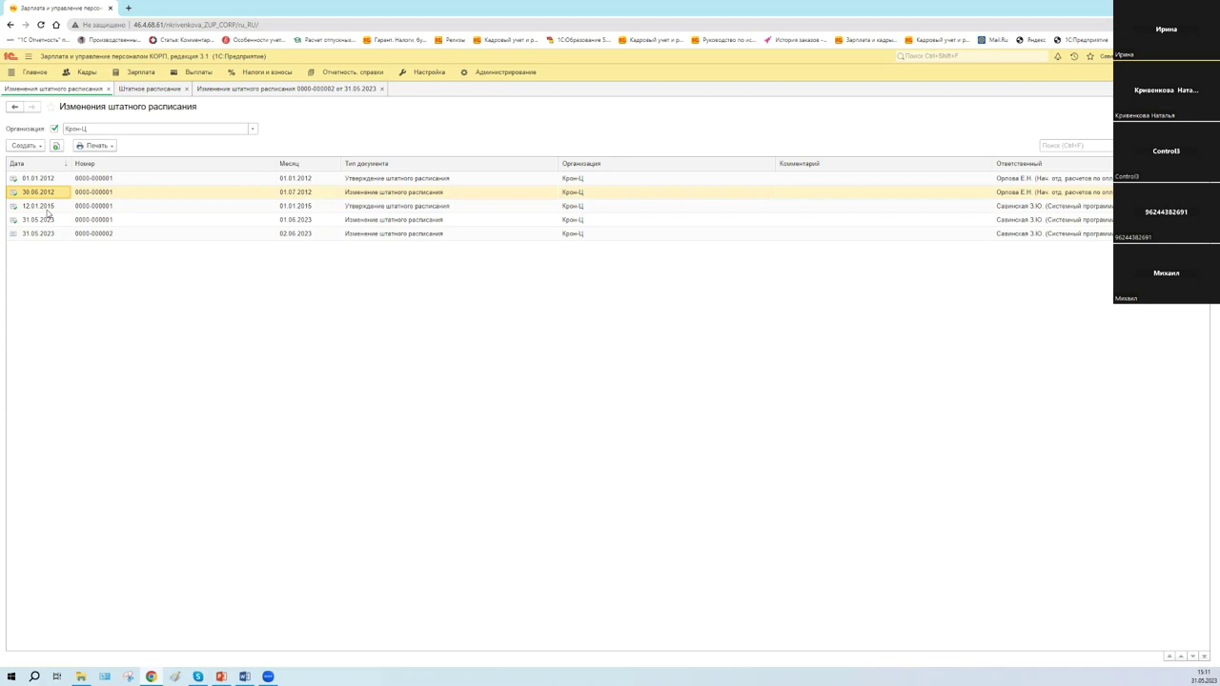
pyautogui.click(281, 237)
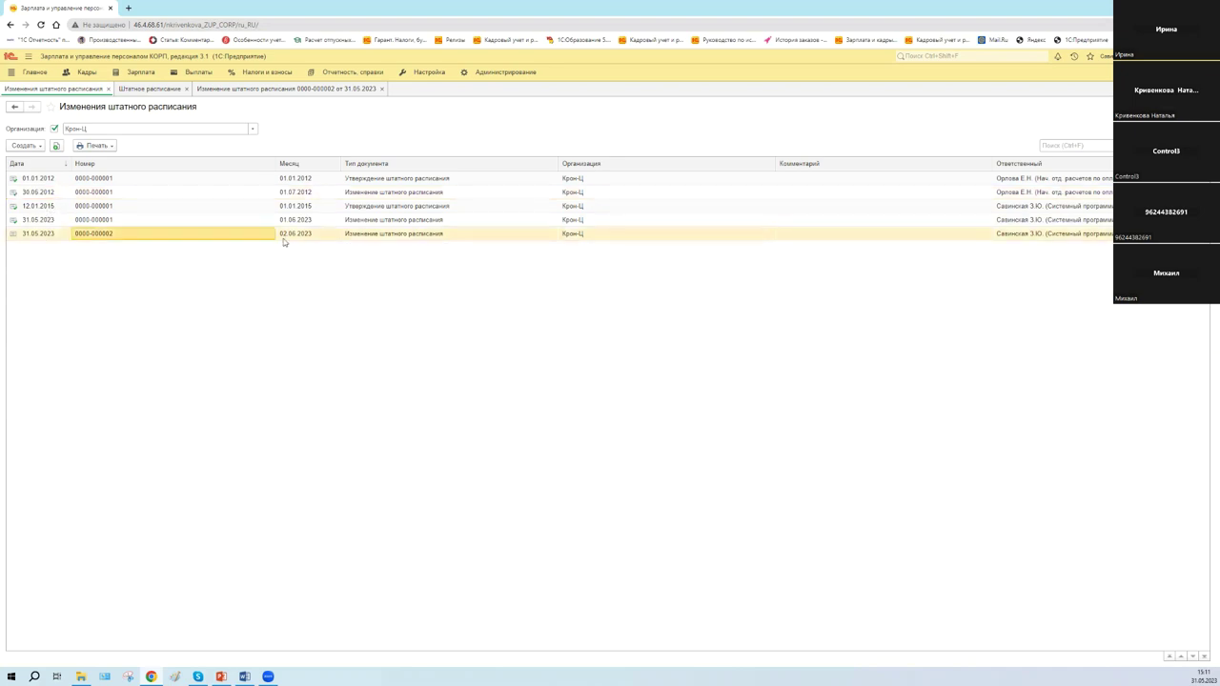
pyautogui.click(316, 236)
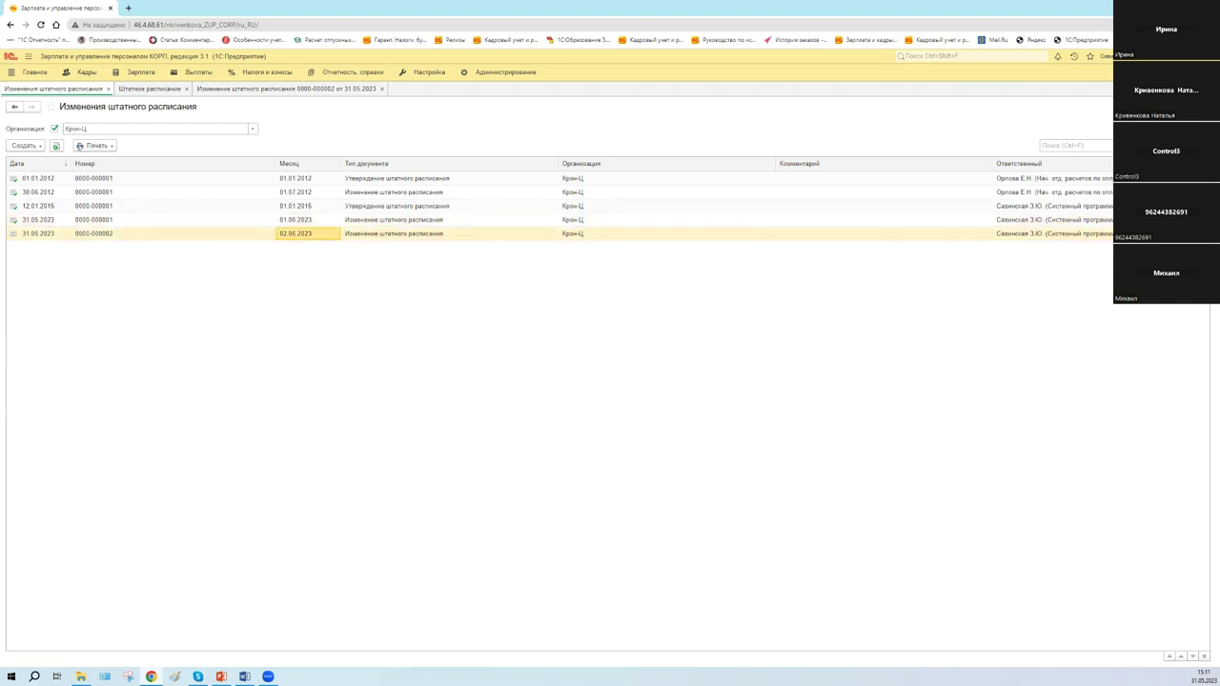
pyautogui.press('Return')
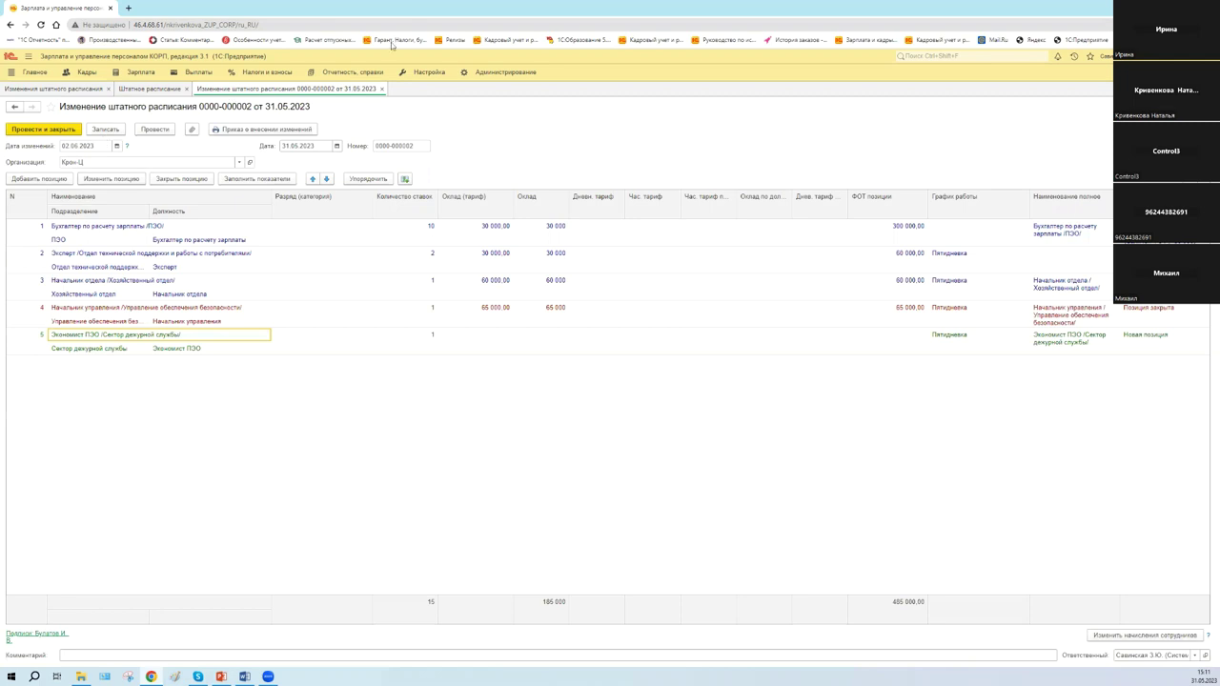
pyautogui.click(383, 89)
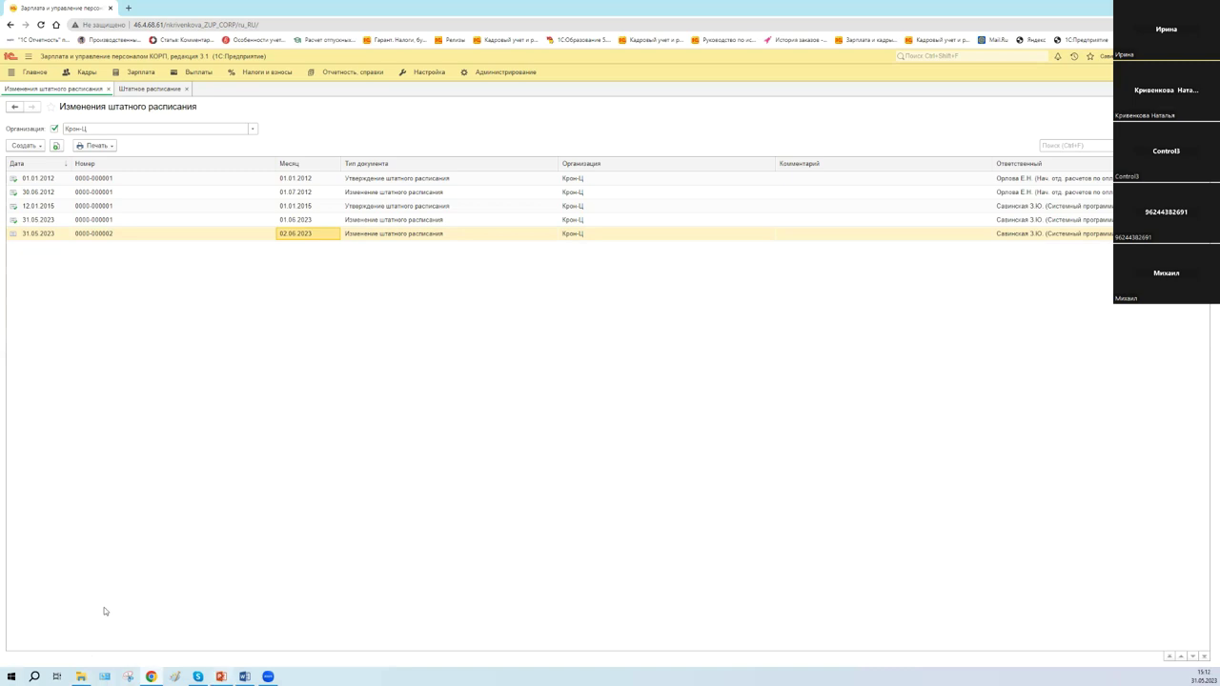
# Switch to the PowerPoint presentation and display its closing slide, СПАСИБО ЗА ВНИМАНИЕ!
pyautogui.hotkey('alt', 'Tab')
pyautogui.scroll(-10, 104, 607)
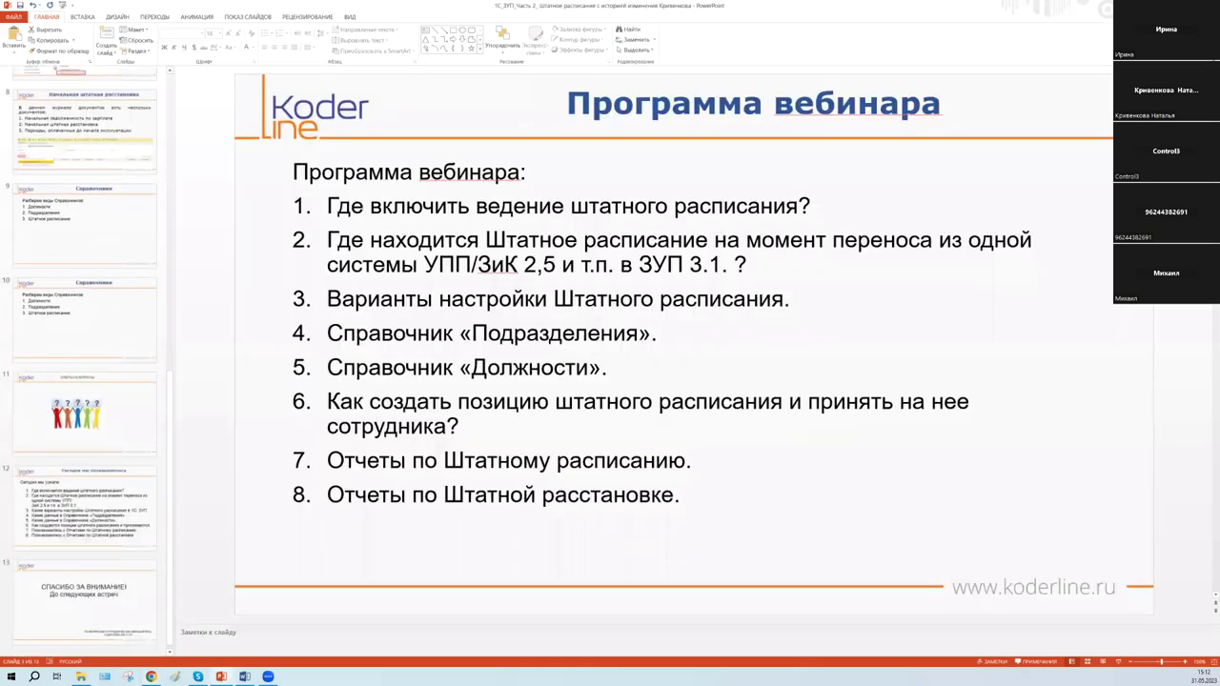
pyautogui.click(104, 604)
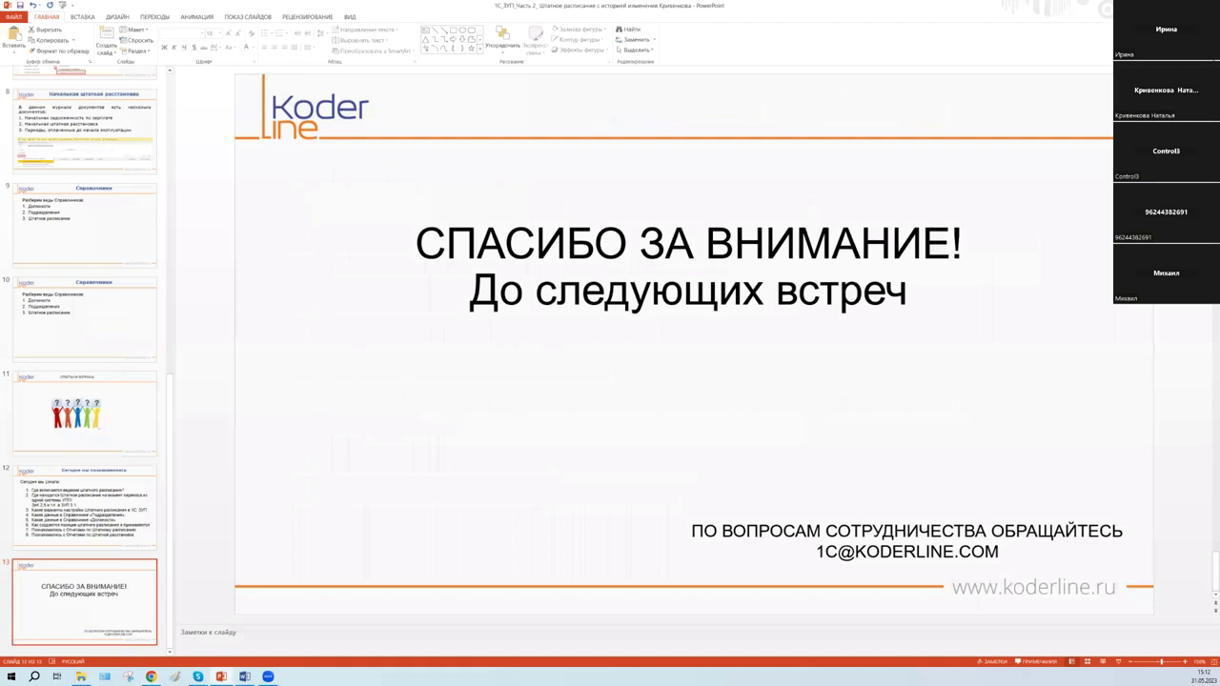